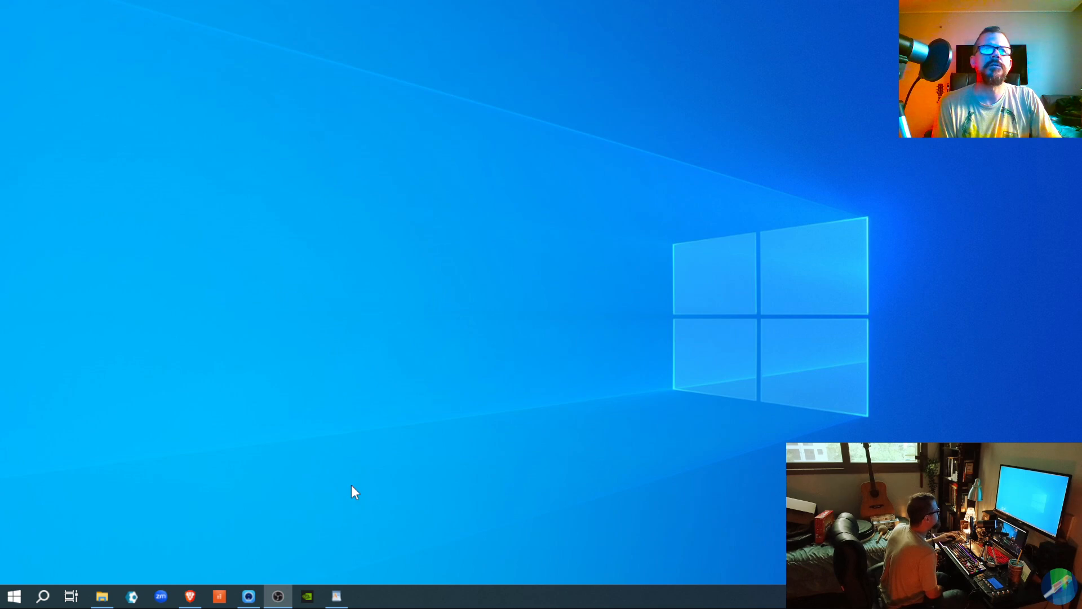
Step: Bring up the Brave window from the taskbar and maximize it to fill the screen
click(192, 598)
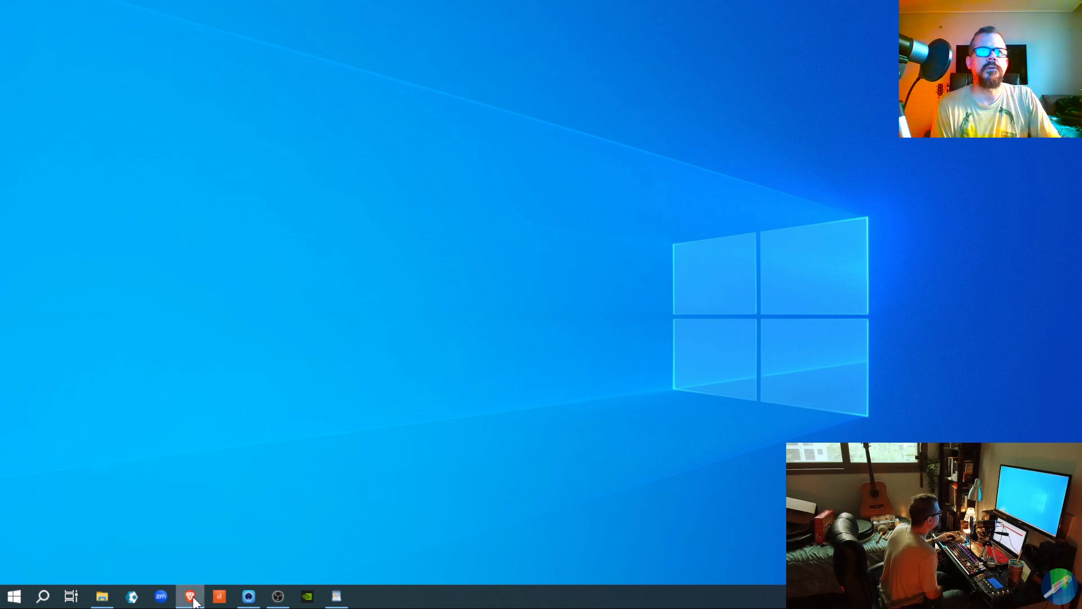
drag(974, 608, 561, 196)
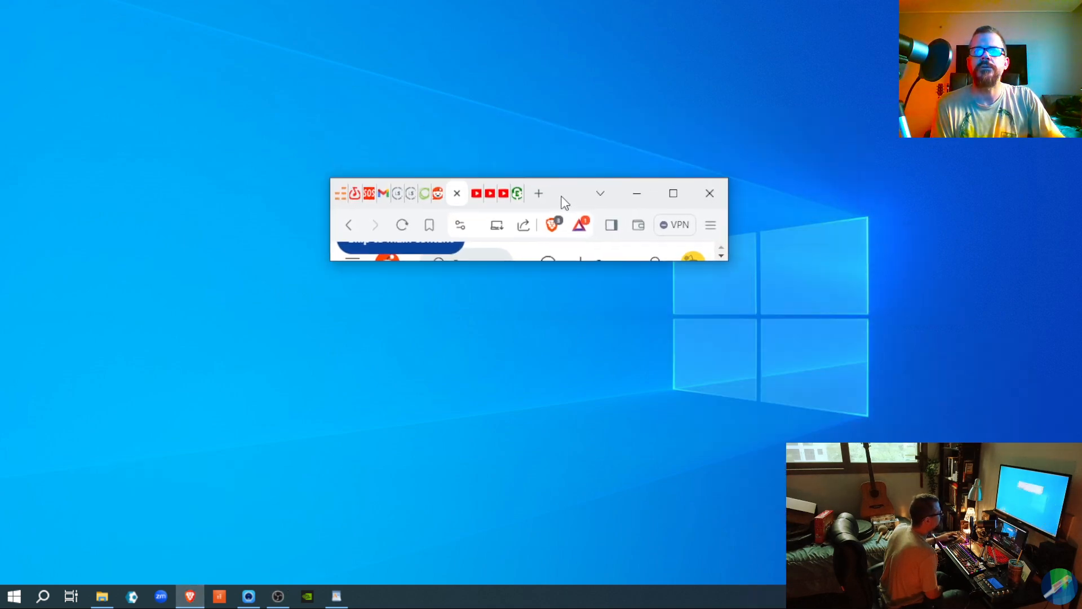
click(673, 193)
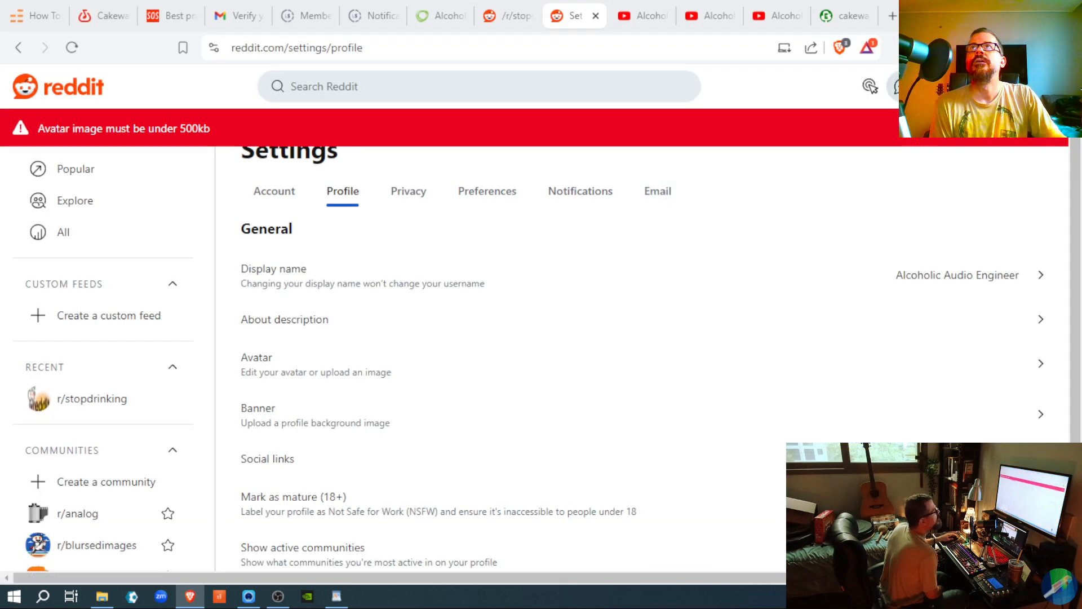
Step: Open a new tab and load Google Images by searching 'images'
click(892, 16)
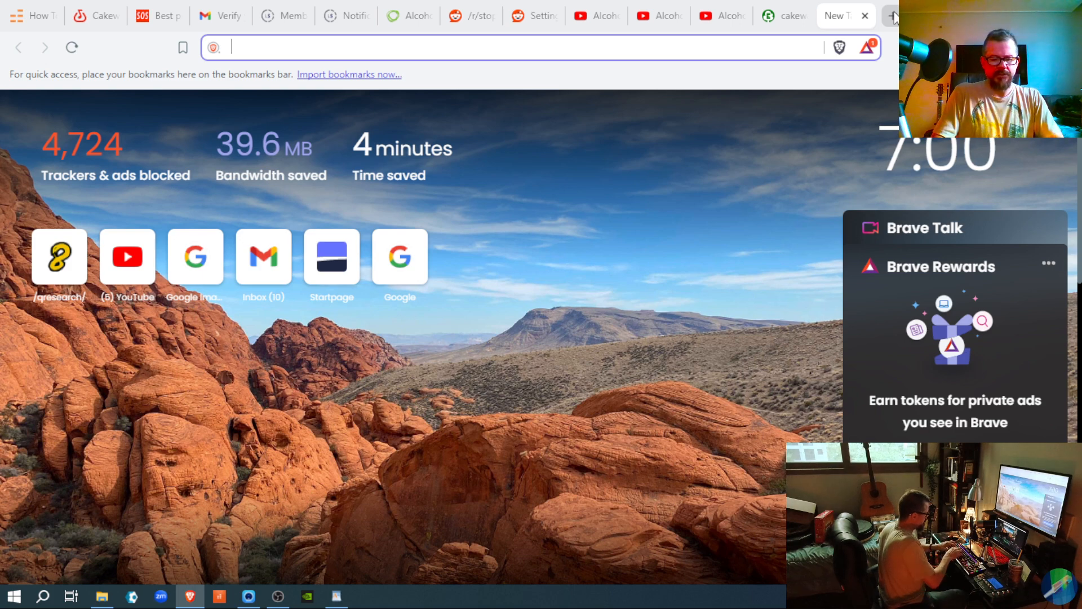
text(images)
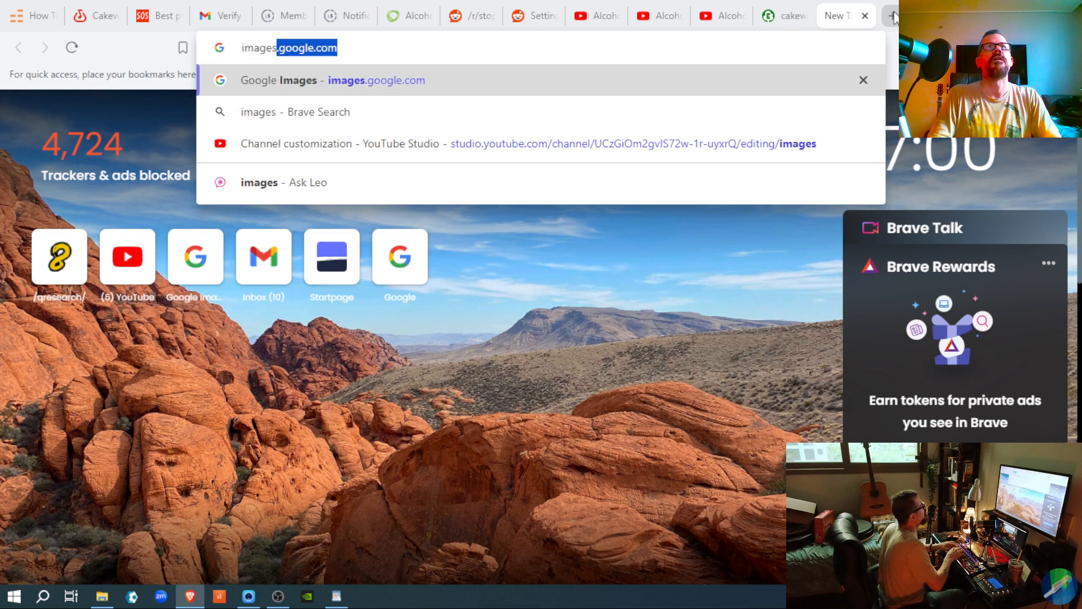
key(Return)
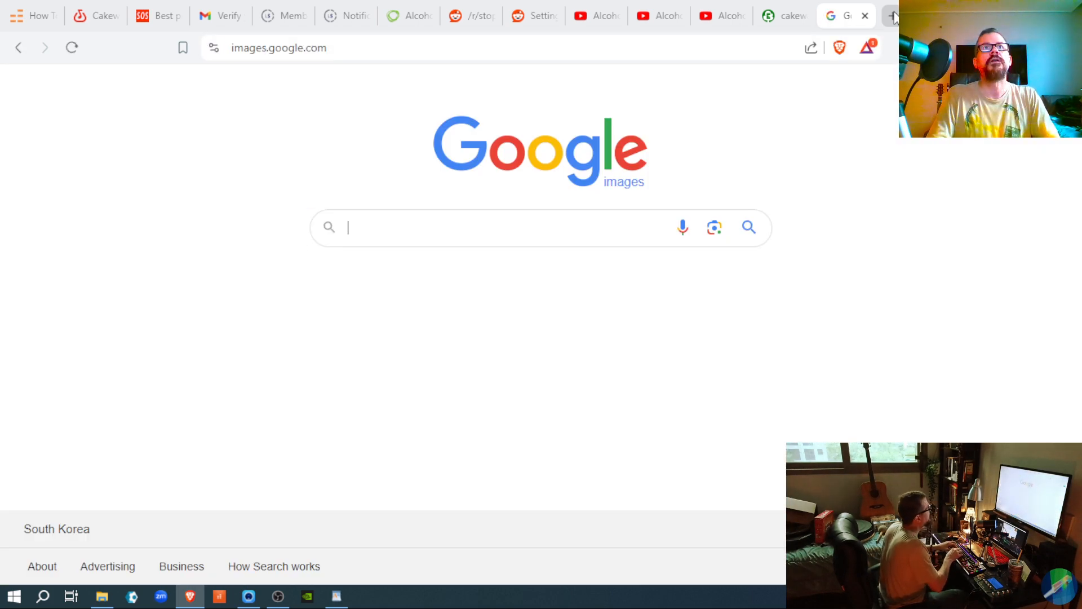
Step: Search Google Images for 'snare drum'
text(snare drum)
key(Return)
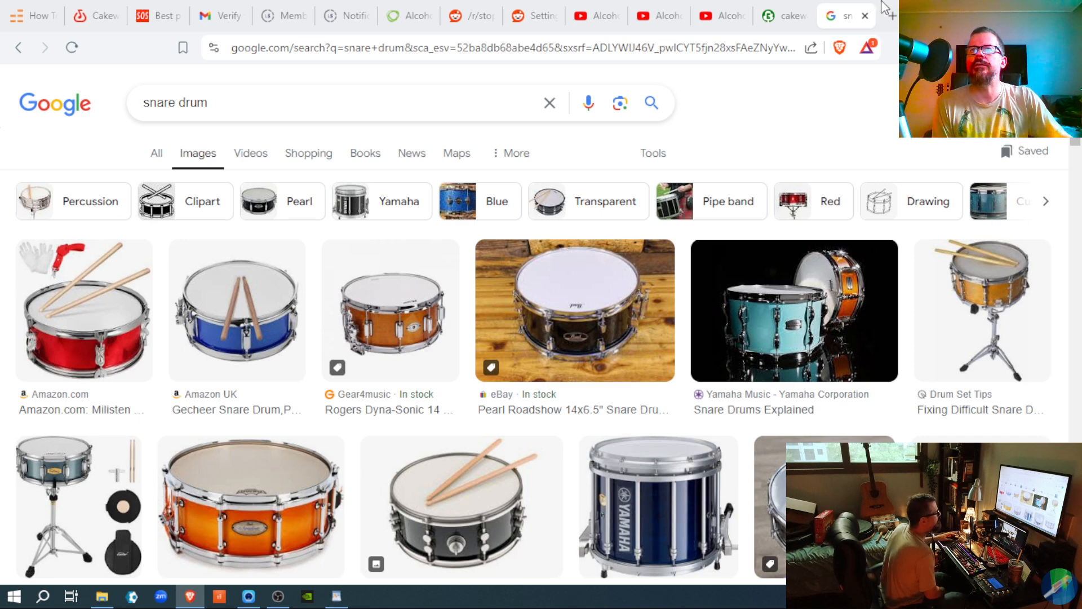
Step: Open the preview of the Ludwig Universal Brass 6.5x14" snare from 2112 percussion
click(823, 496)
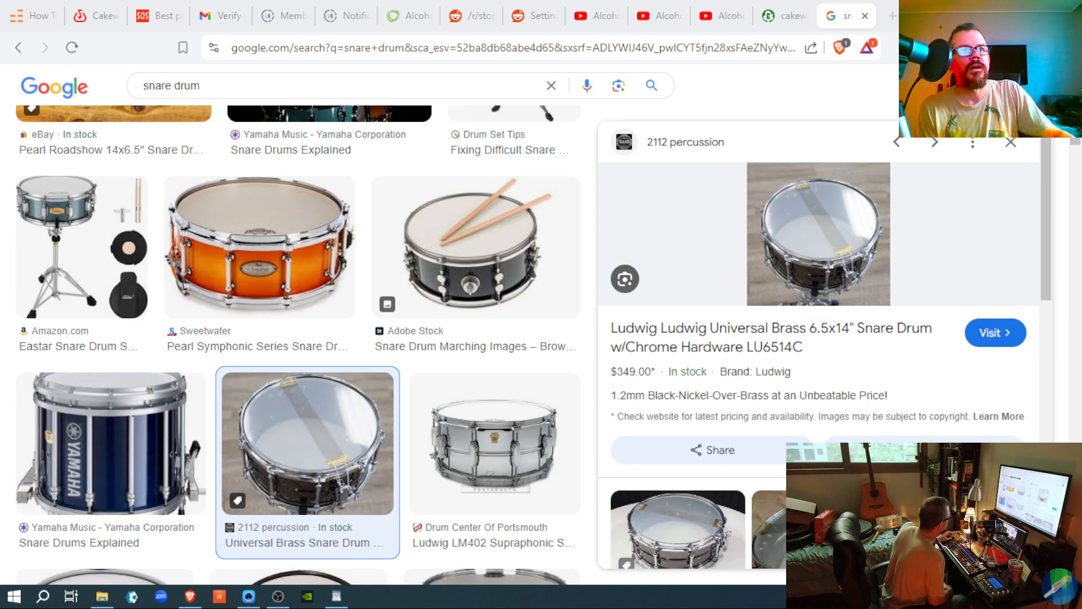
Step: Open Windows Settings to System > Sound and scroll to the Input section
click(14, 597)
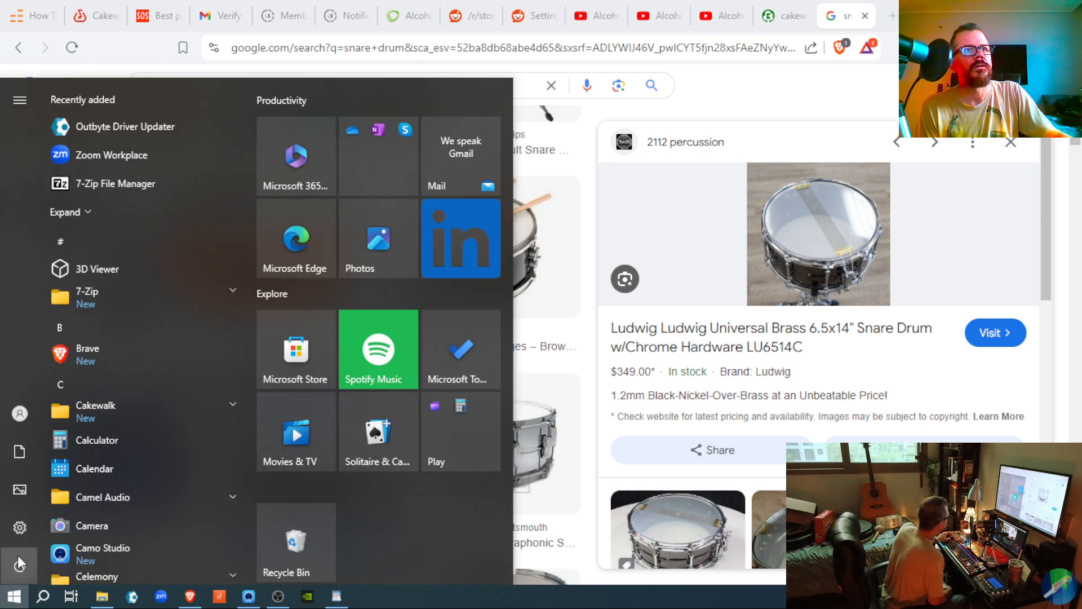
click(23, 528)
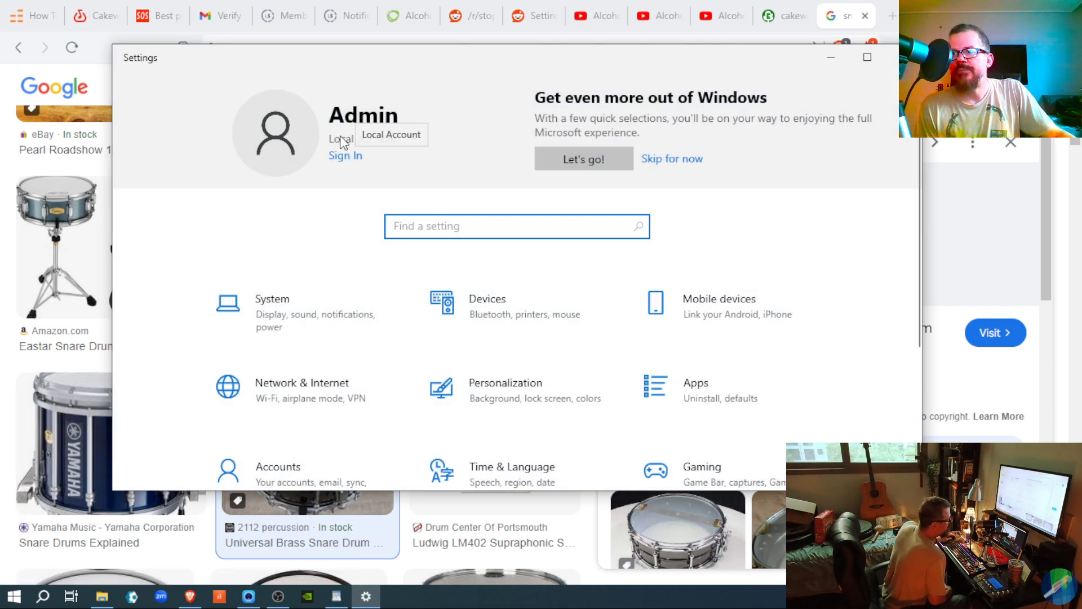
click(250, 328)
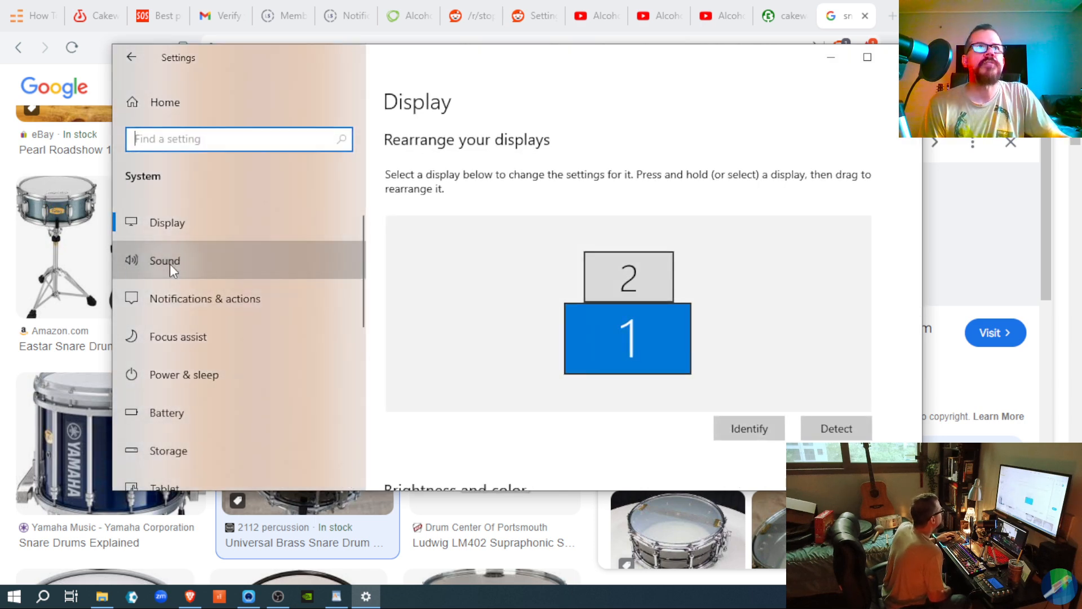
click(171, 264)
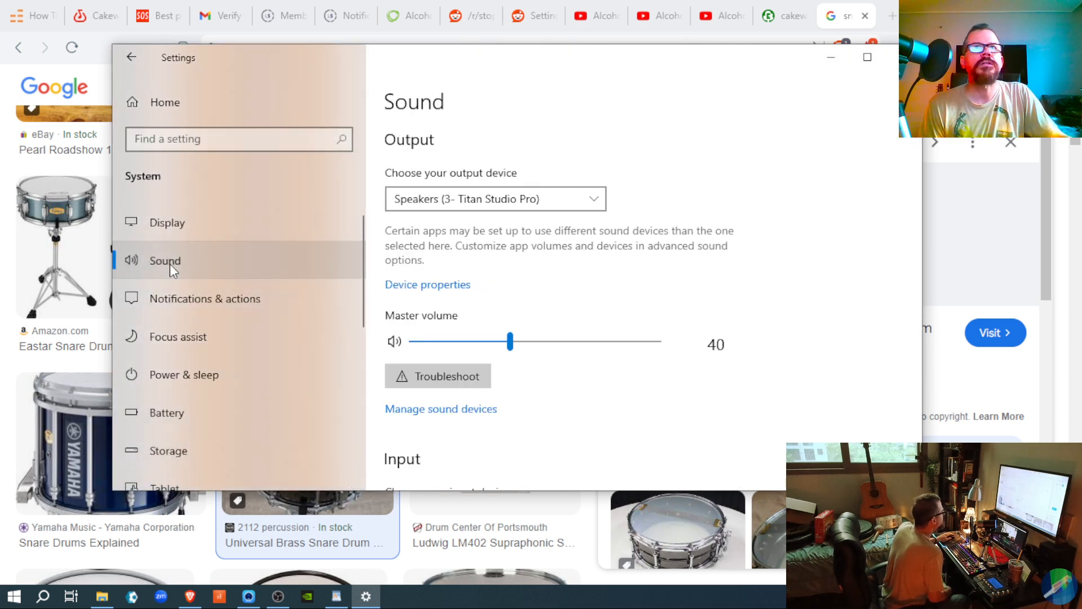
scroll(650, 404, down, 5)
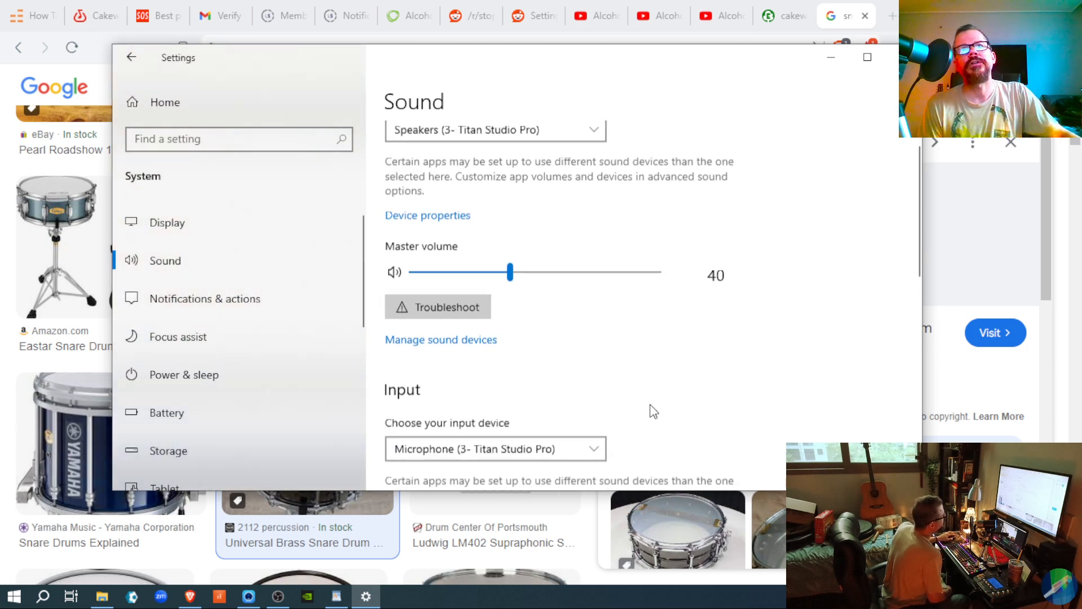
scroll(651, 404, down, 2)
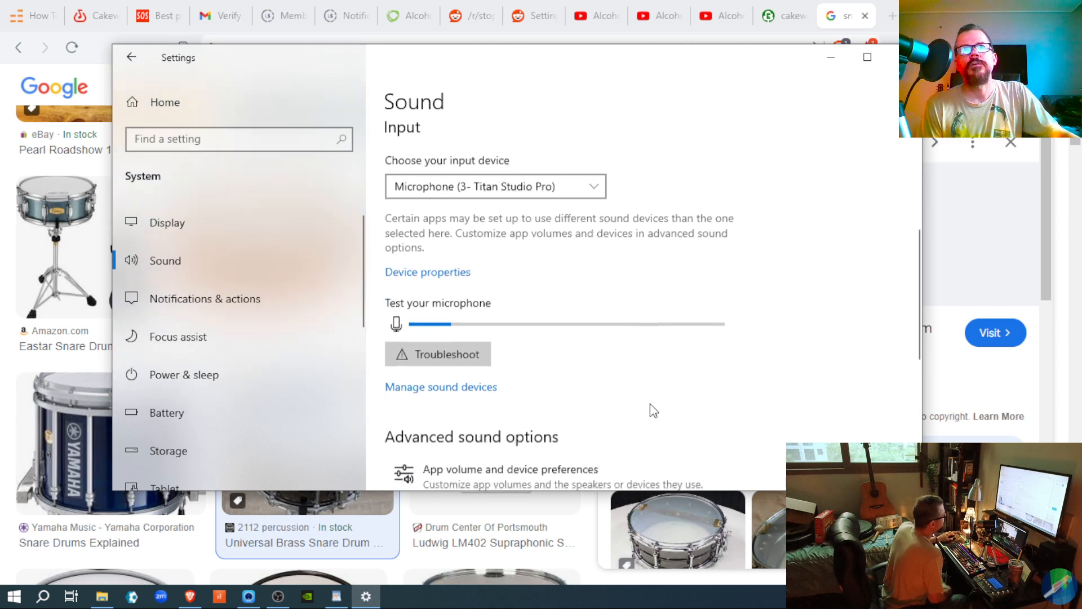
Step: Set the Titan Studio Pro microphone volume to 100 in Device properties, then return to Sound
click(421, 270)
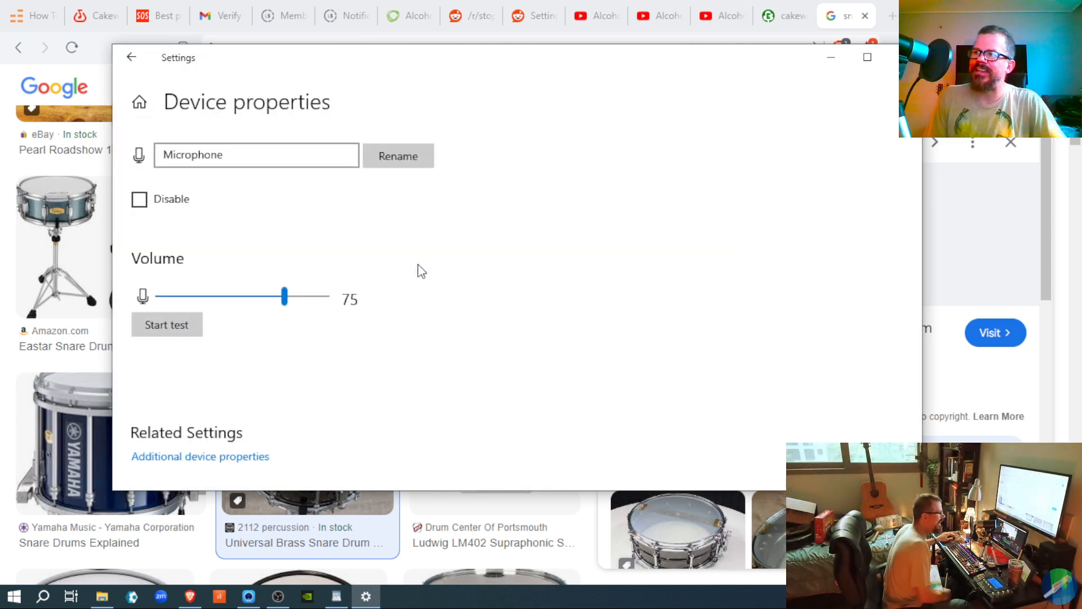
drag(284, 295, 594, 354)
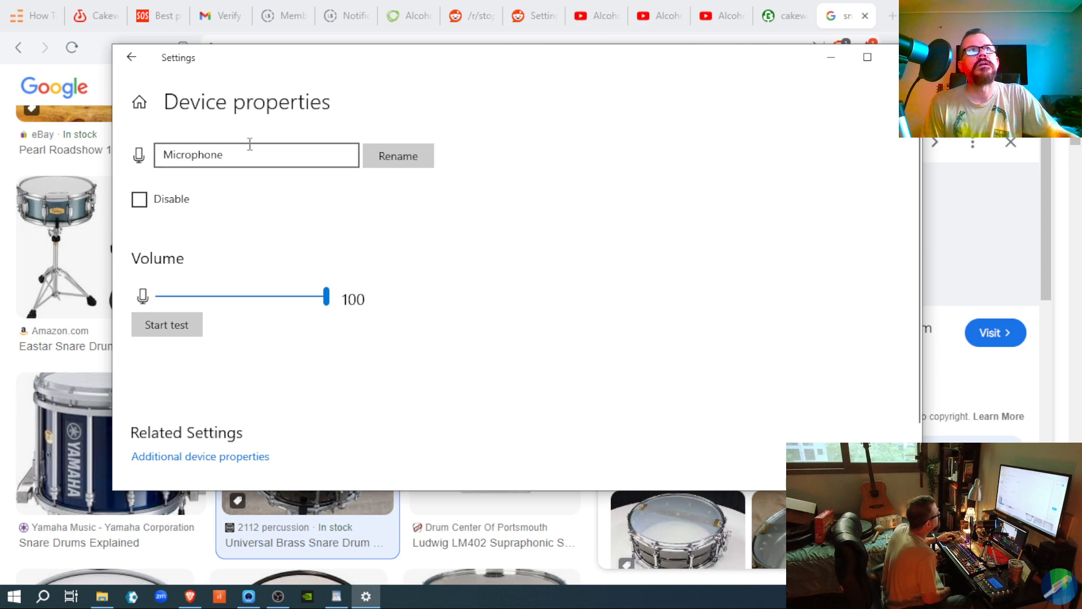
click(148, 68)
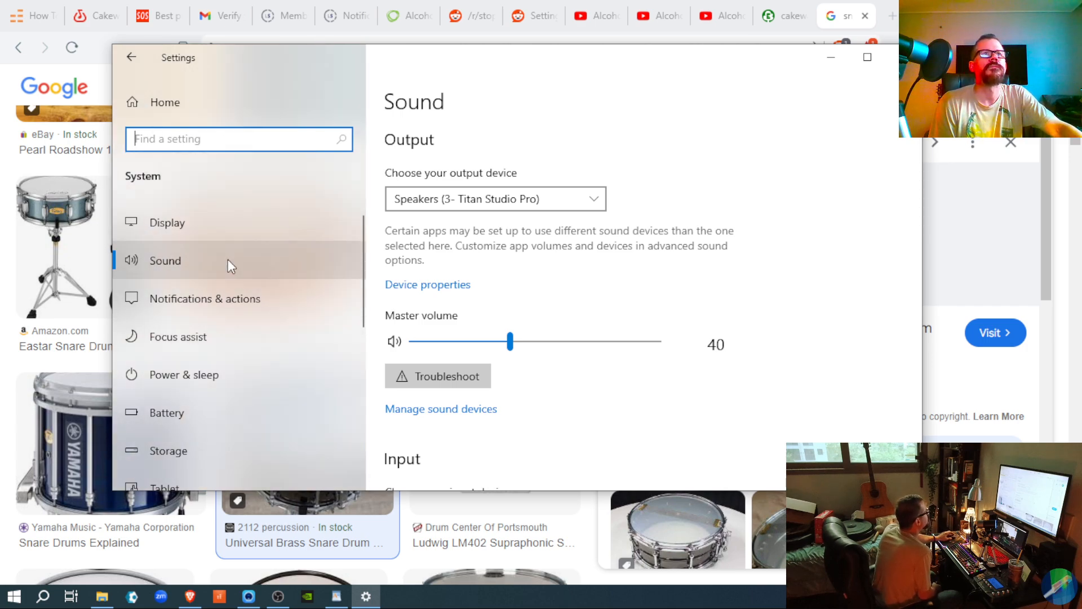
Step: In App volume and device preferences, set the OBS 30.2.0 volume slider to 90
scroll(424, 352, down, 5)
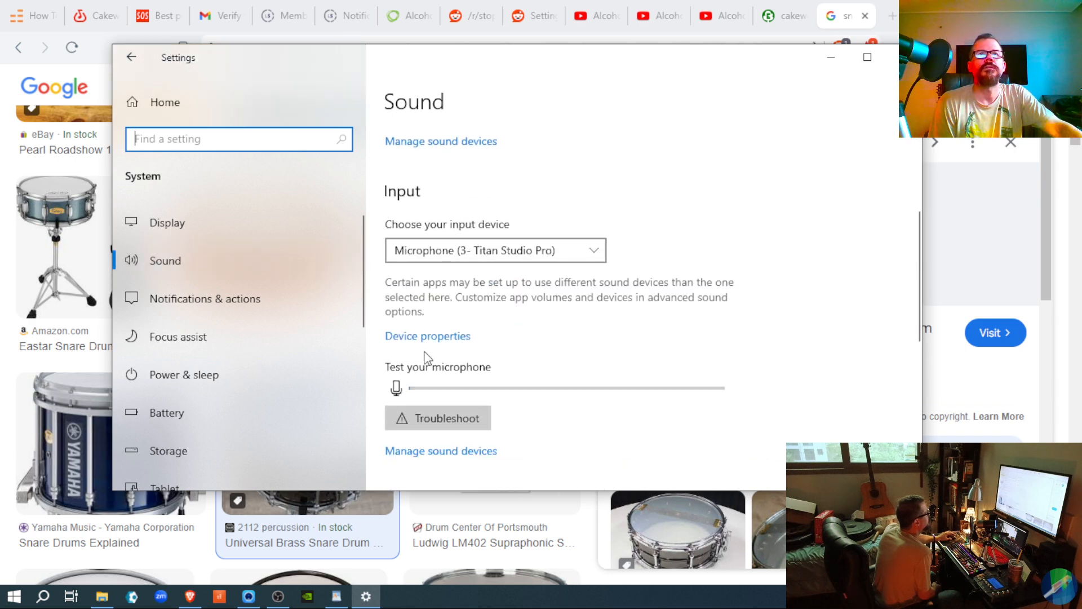
scroll(425, 361, down, 3)
click(448, 402)
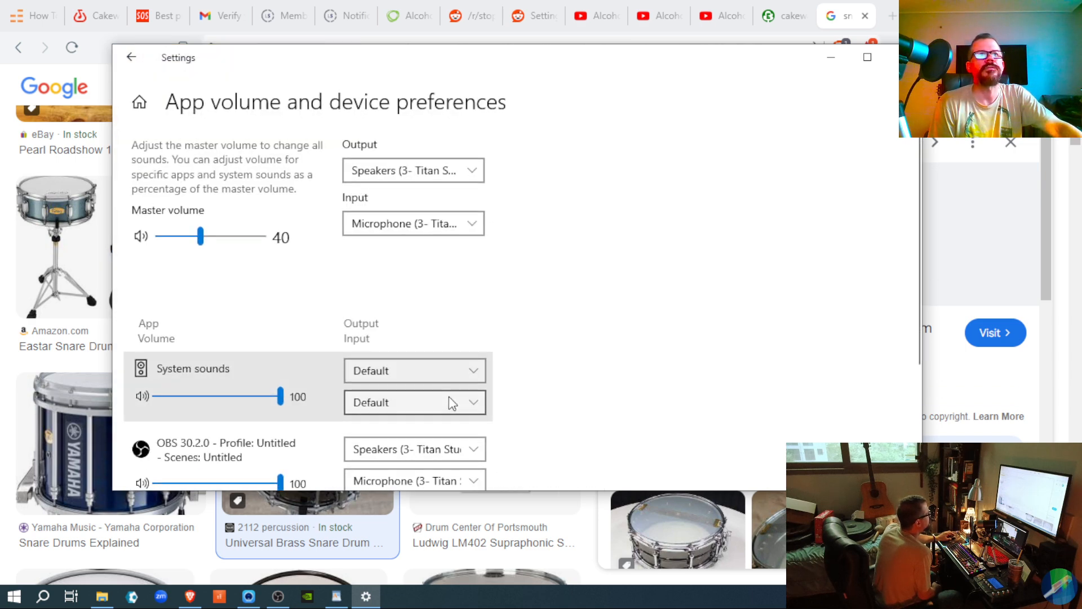
scroll(448, 399, down, 3)
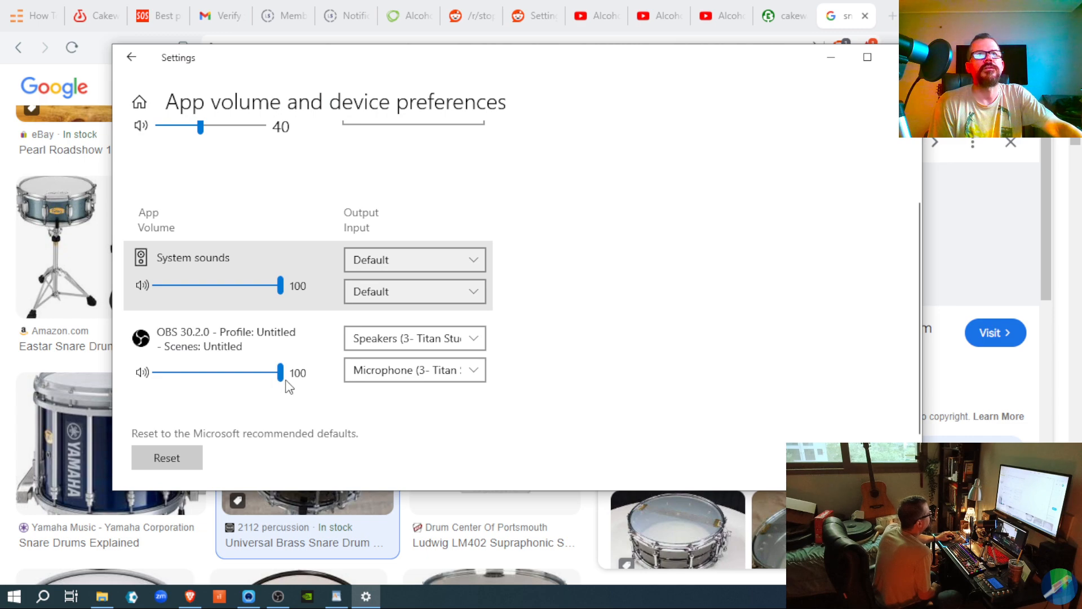
drag(284, 378, 308, 384)
scroll(303, 365, down, 2)
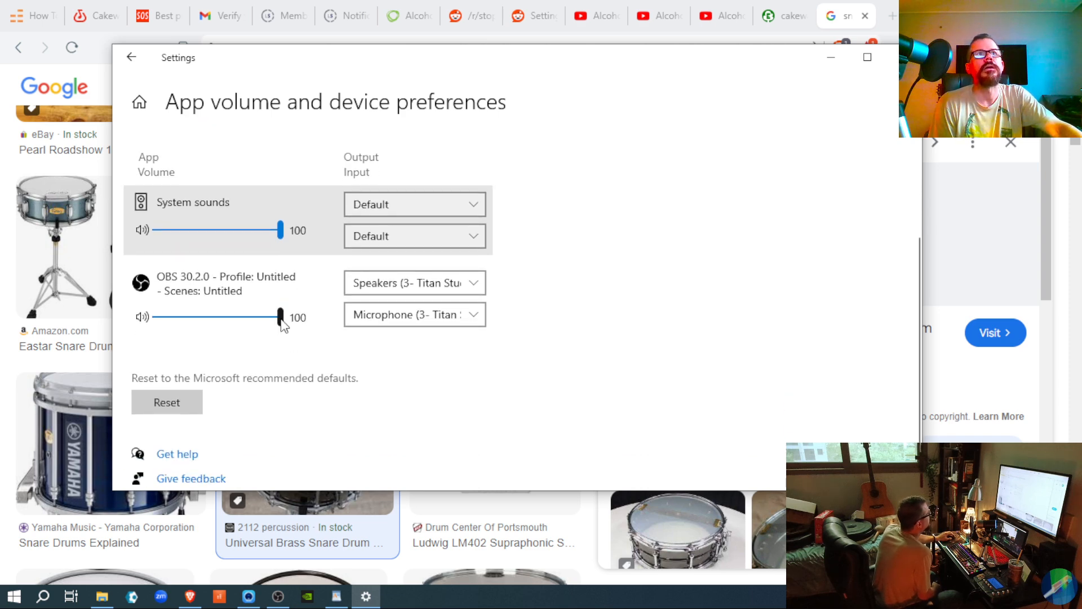
mouse_move(281, 319)
mouse_down()
mouse_move(266, 318)
mouse_move(271, 329)
mouse_up()
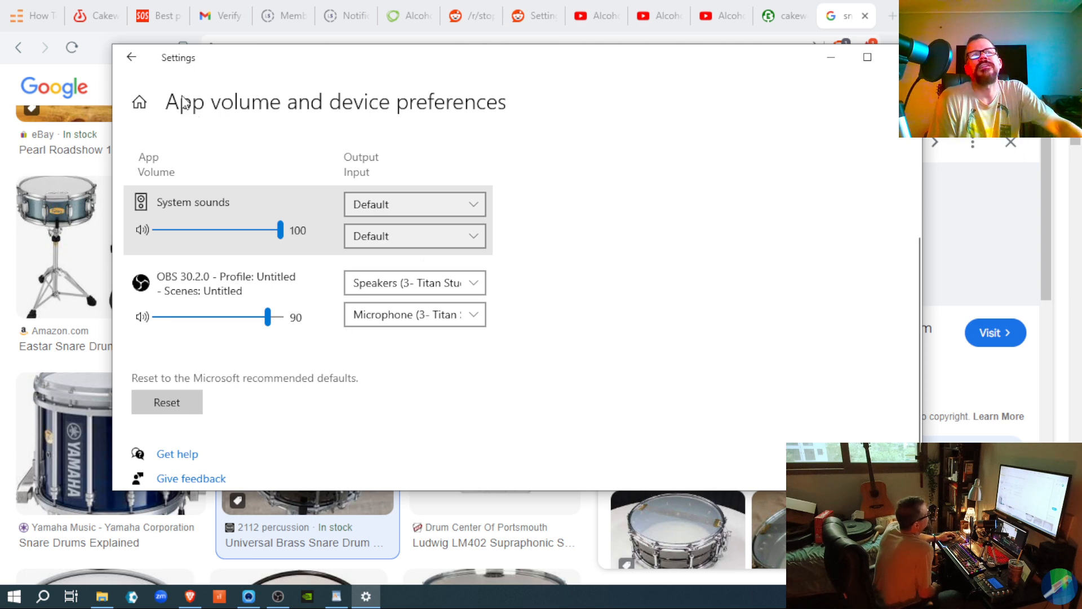
Step: Review the microphone Input meter on the Sound page, then minimize Settings
click(130, 59)
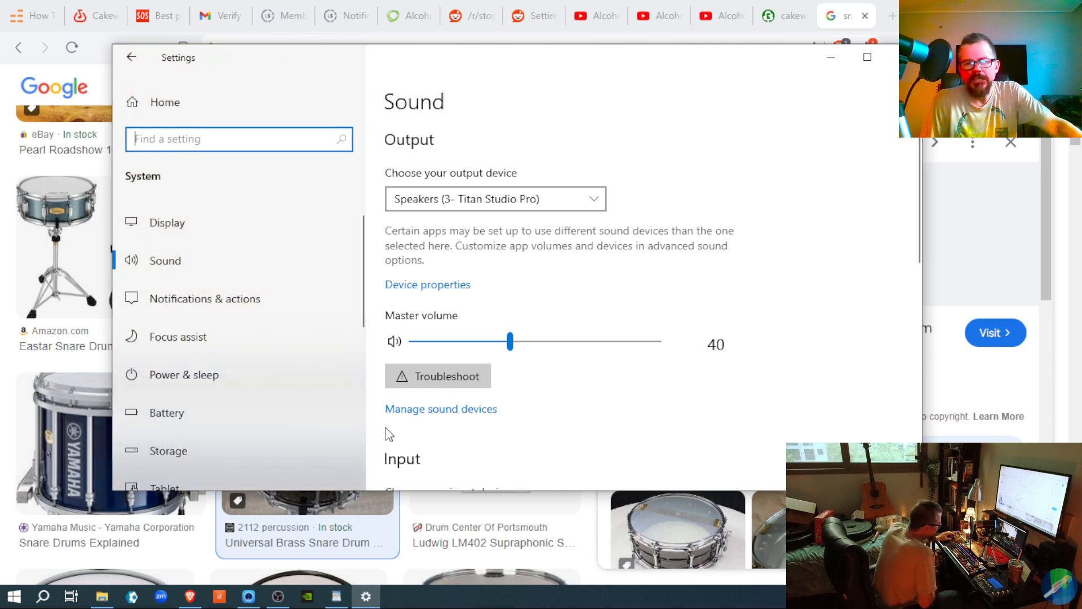
scroll(434, 421, down, 3)
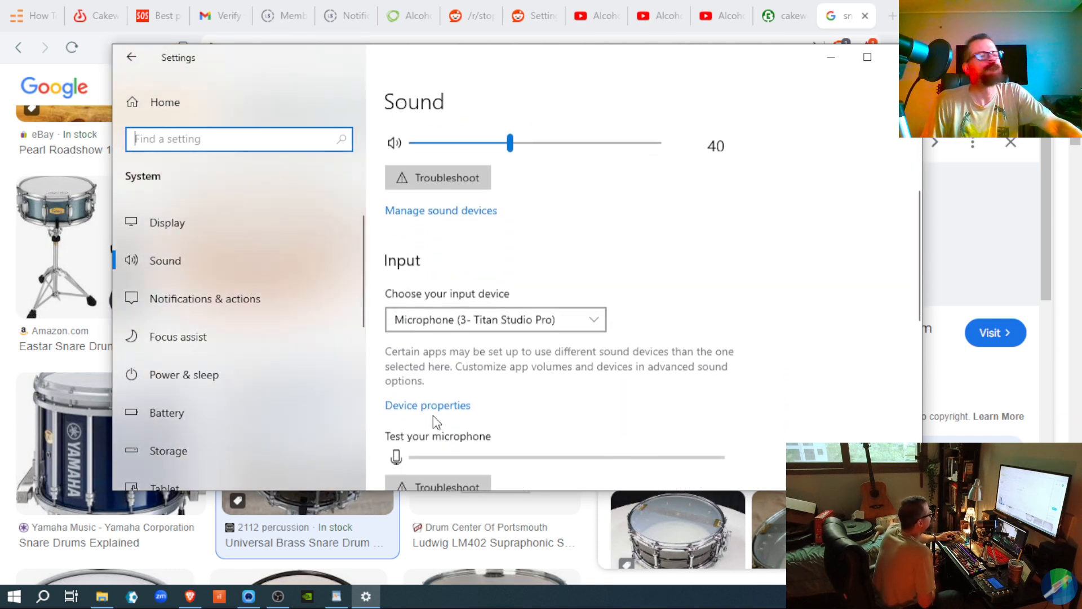
scroll(433, 415, down, 2)
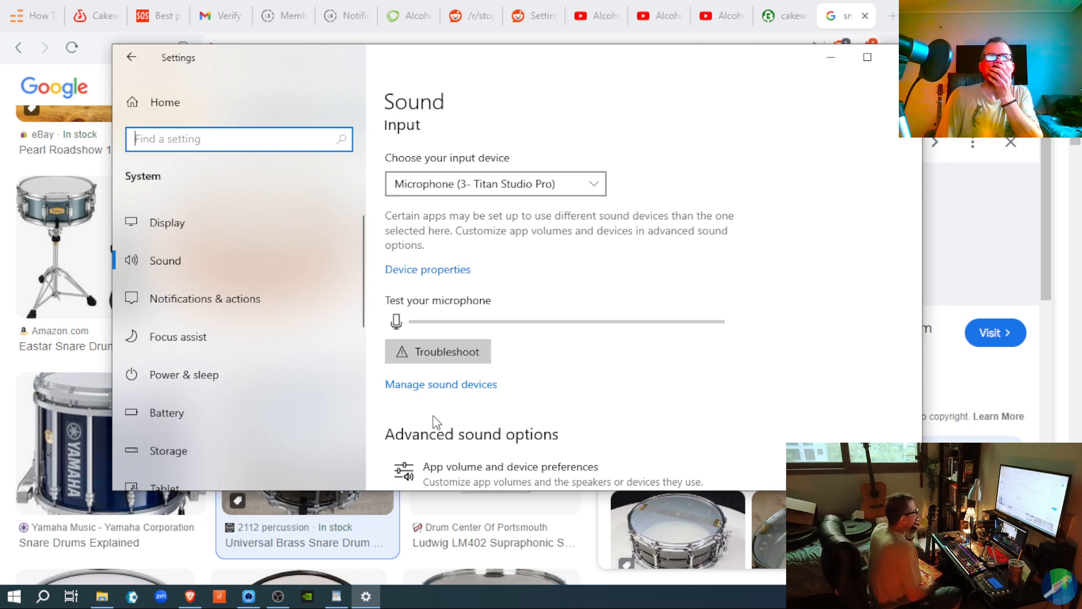
click(824, 54)
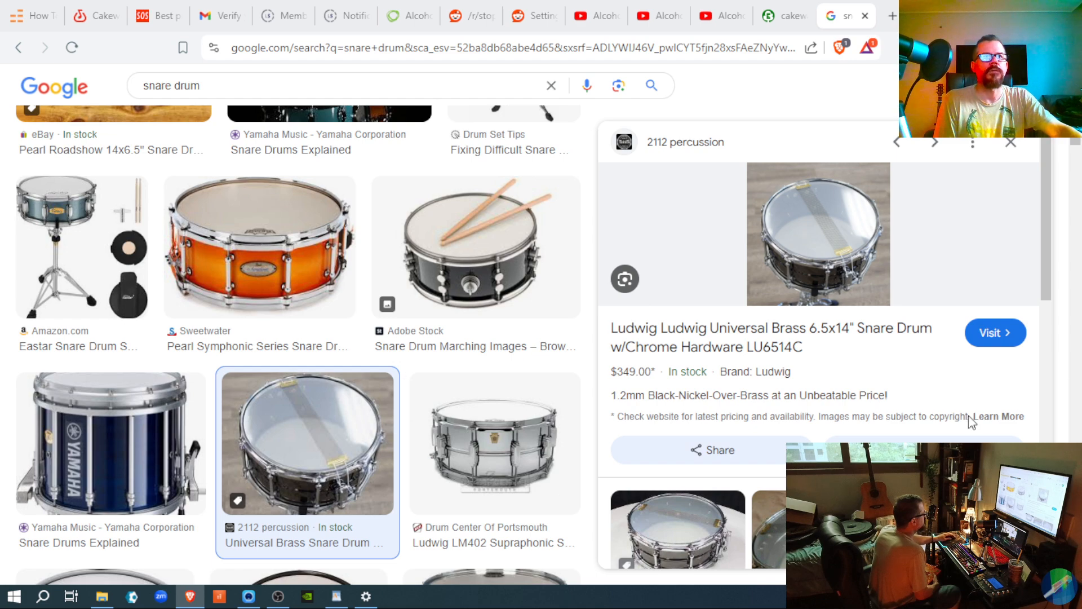
Step: Launch Cakewalk from the taskbar to reach its Start Screen
click(218, 598)
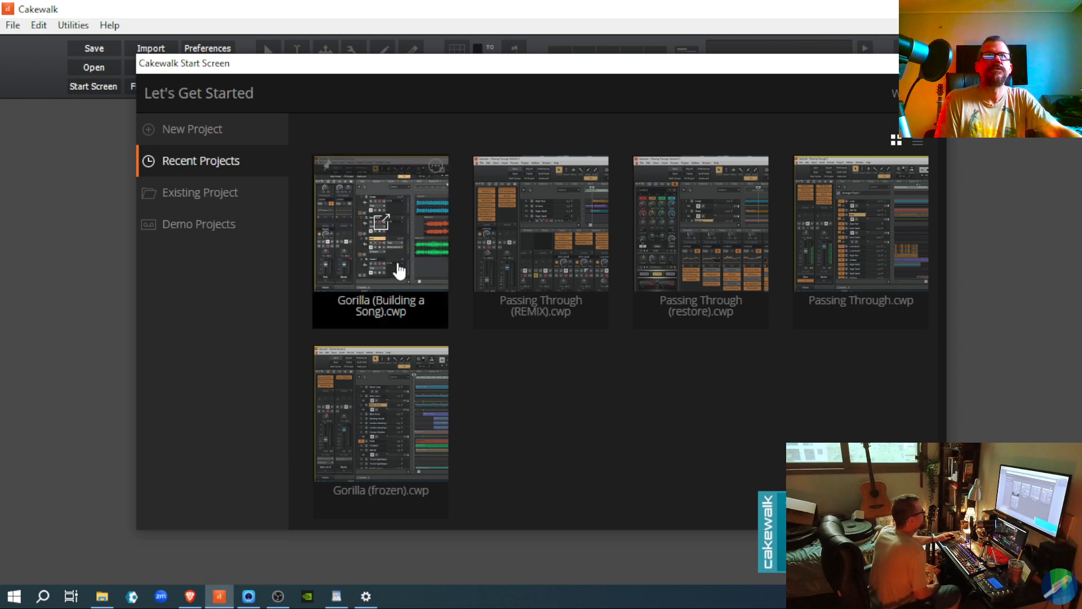
Step: Open Gorilla (Building a Song).cwp from the Recent Projects list
click(398, 268)
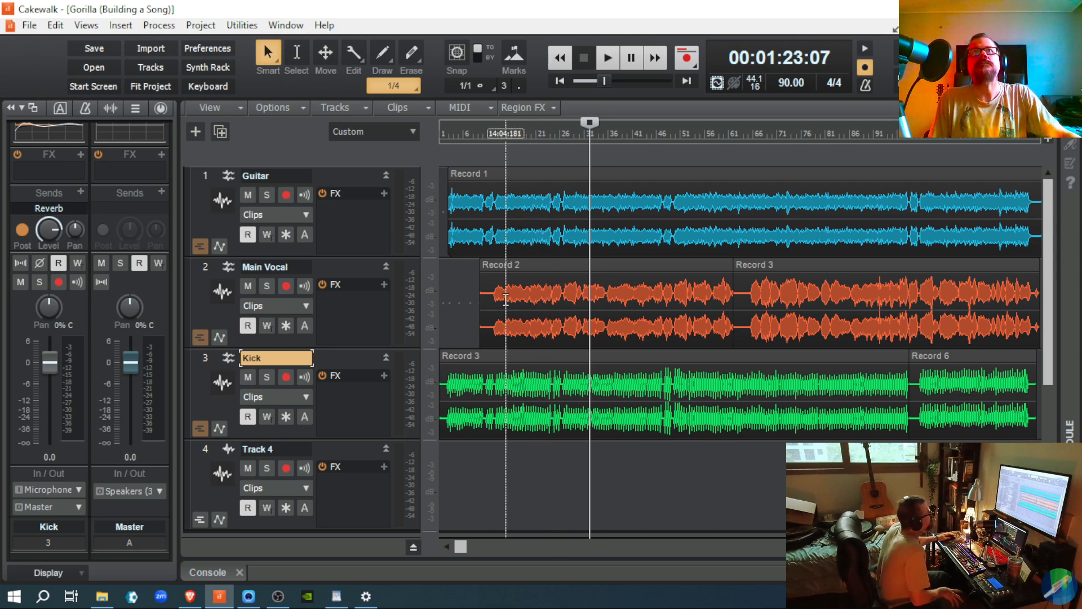
Step: Play the Gorilla project from the start, then stop playback
click(560, 81)
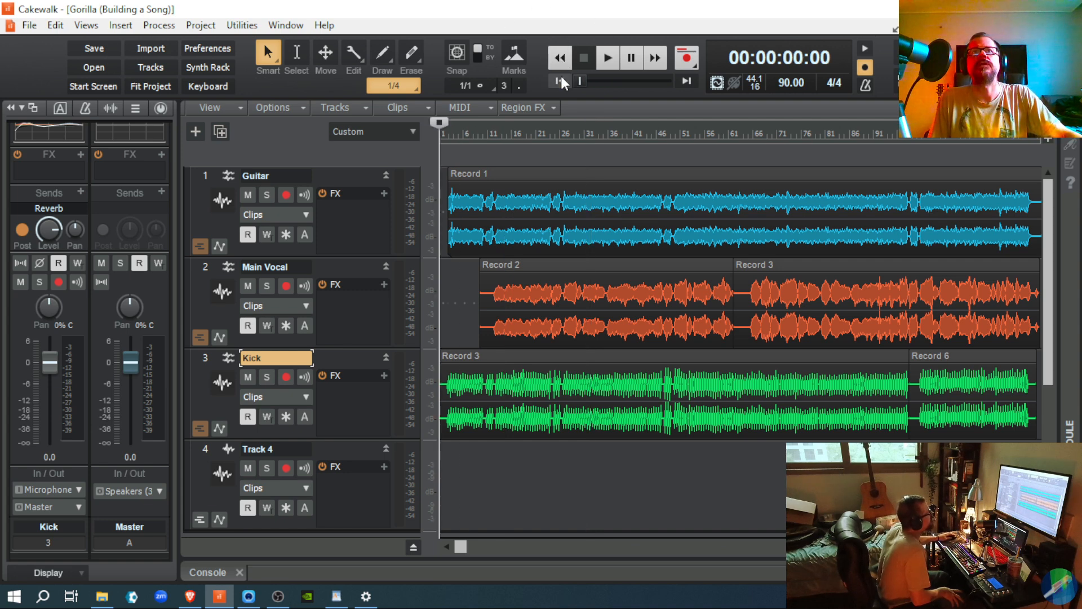
key(space)
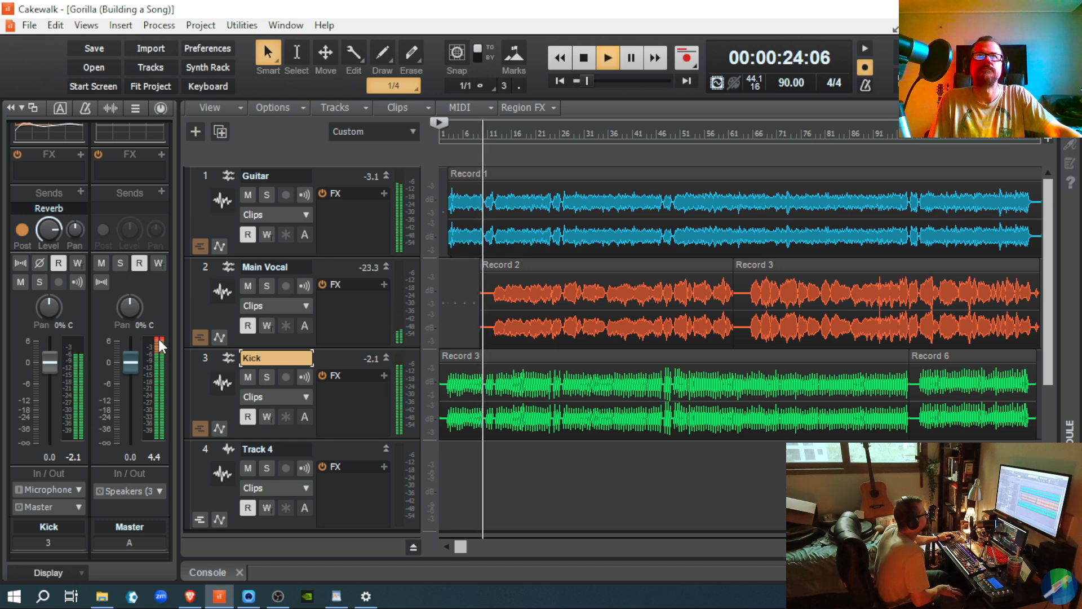
key(space)
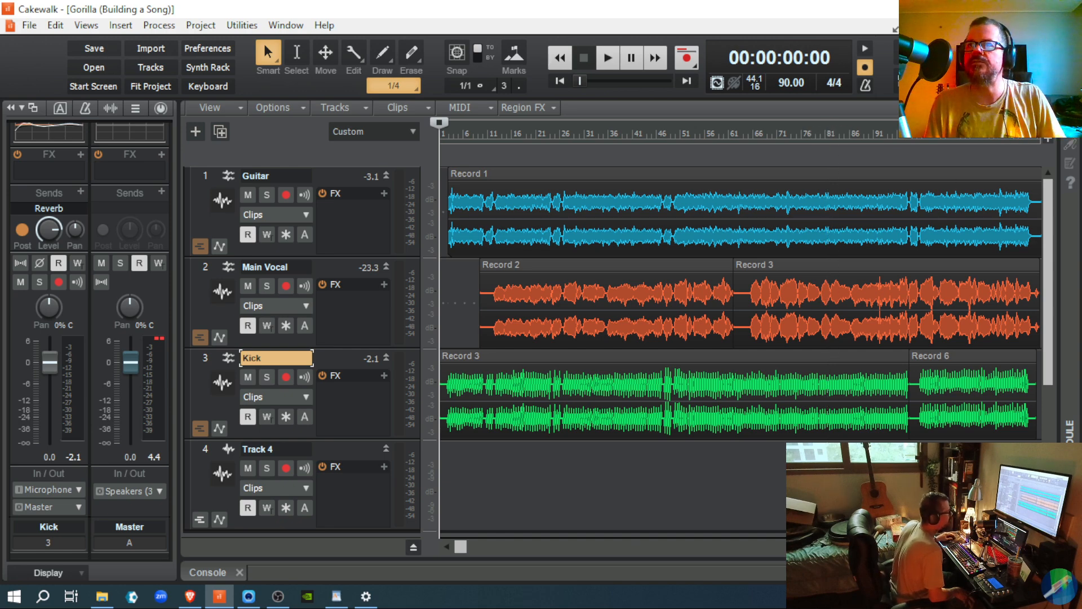
Step: Mute the Kick track so Guitar and Main Vocal play without it
key(ctrl+Right)
key(ctrl+Right)
key(ctrl+Right)
key(ctrl+Right)
key(ctrl+Right)
key(ctrl+Right)
key(ctrl+Right)
key(ctrl+Right)
key(ctrl+Right)
key(ctrl+Right)
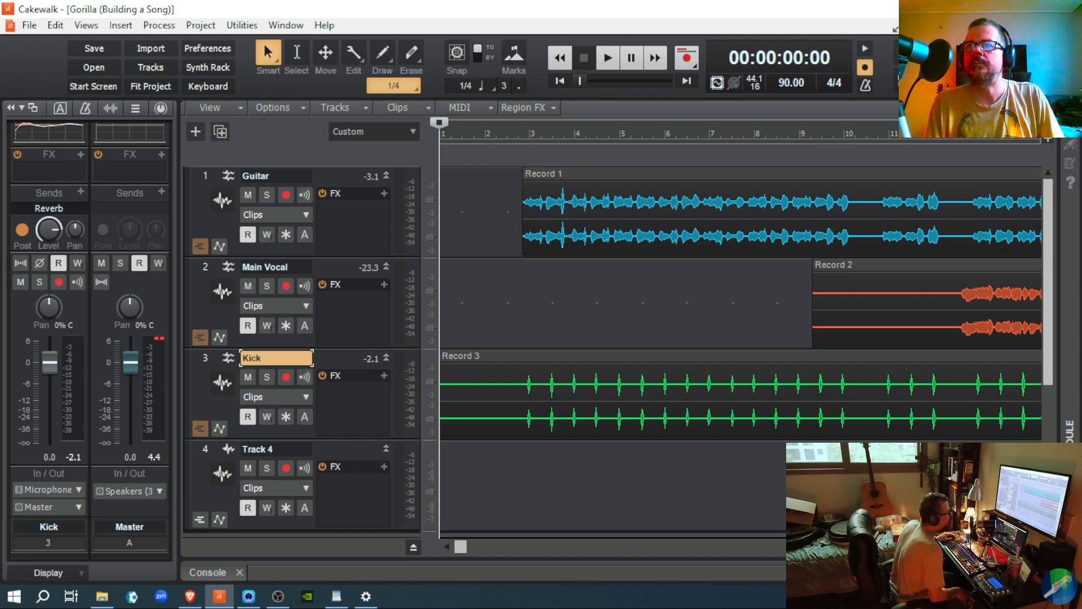
key(ctrl+Left)
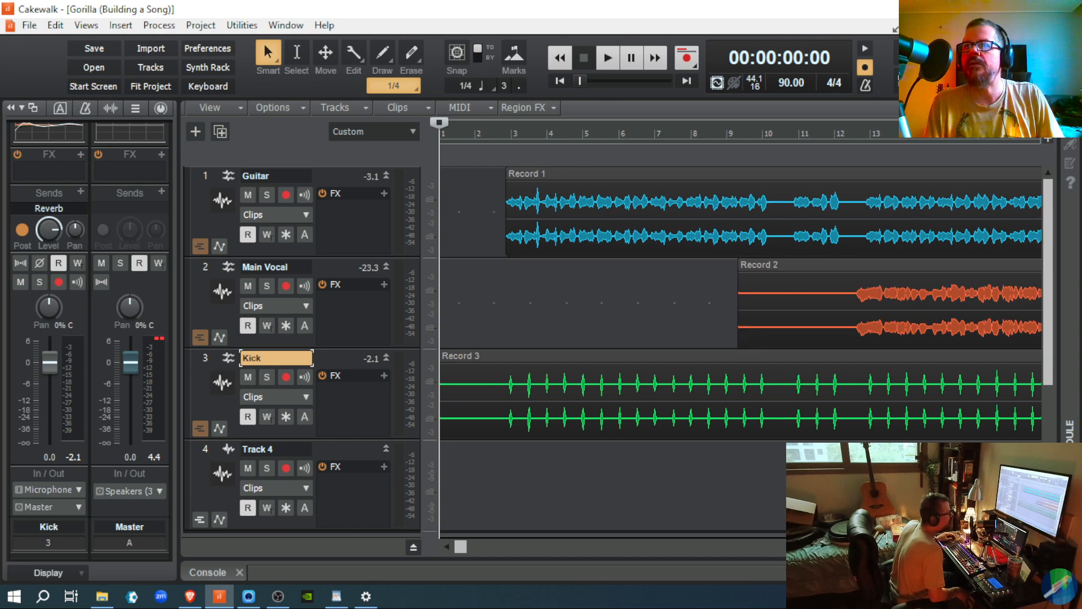
key(ctrl+Left)
key(ctrl+Left)
key(ctrl+Left)
key(ctrl+Left)
key(ctrl+Left)
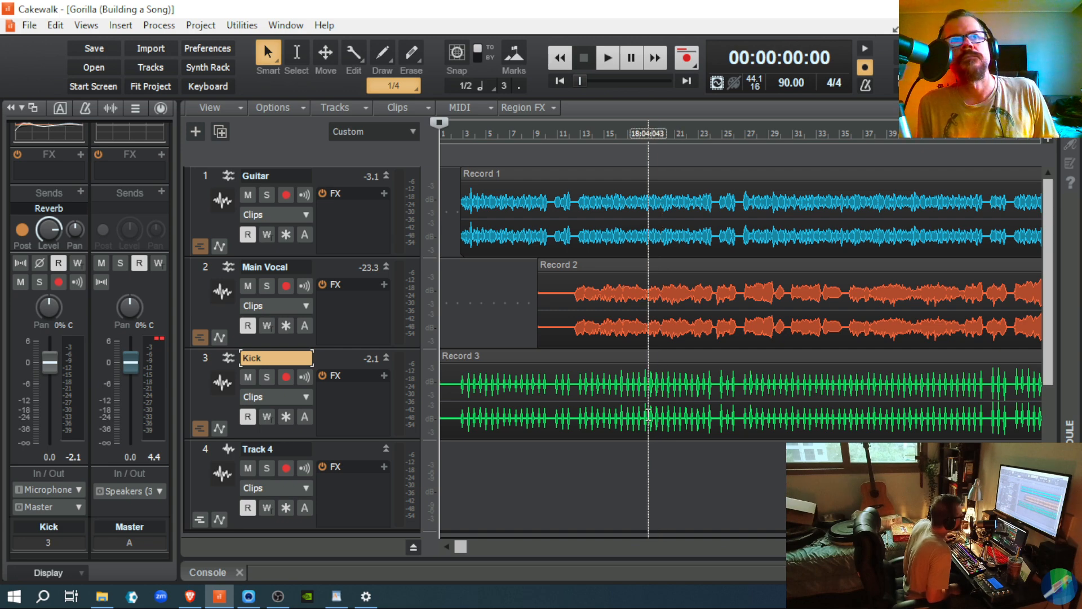
click(245, 377)
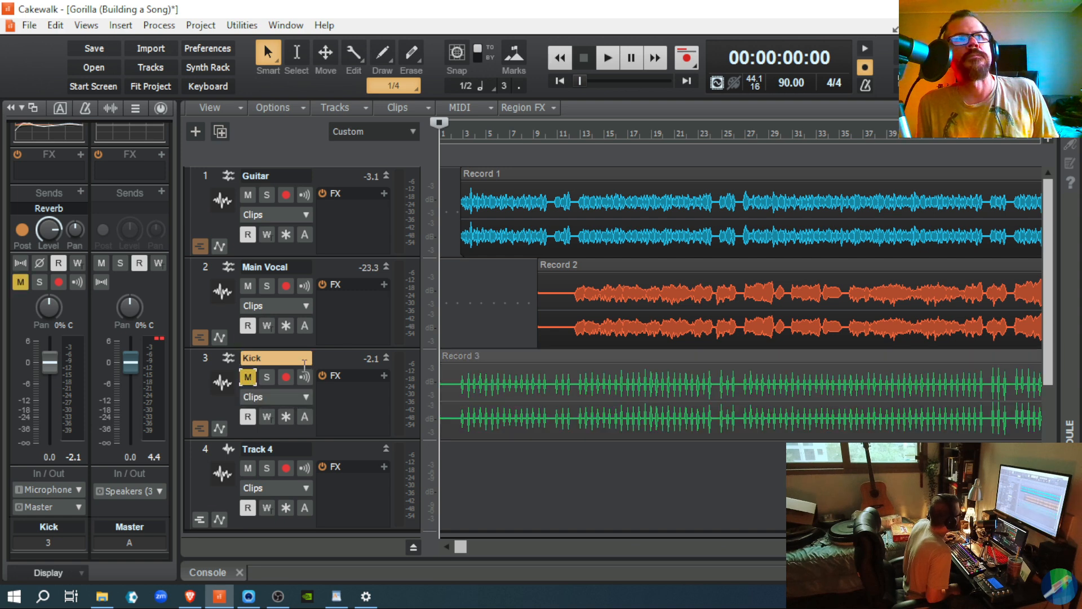
Step: Play the song from about 00:00:03:23 with the kick muted, then stop
click(457, 331)
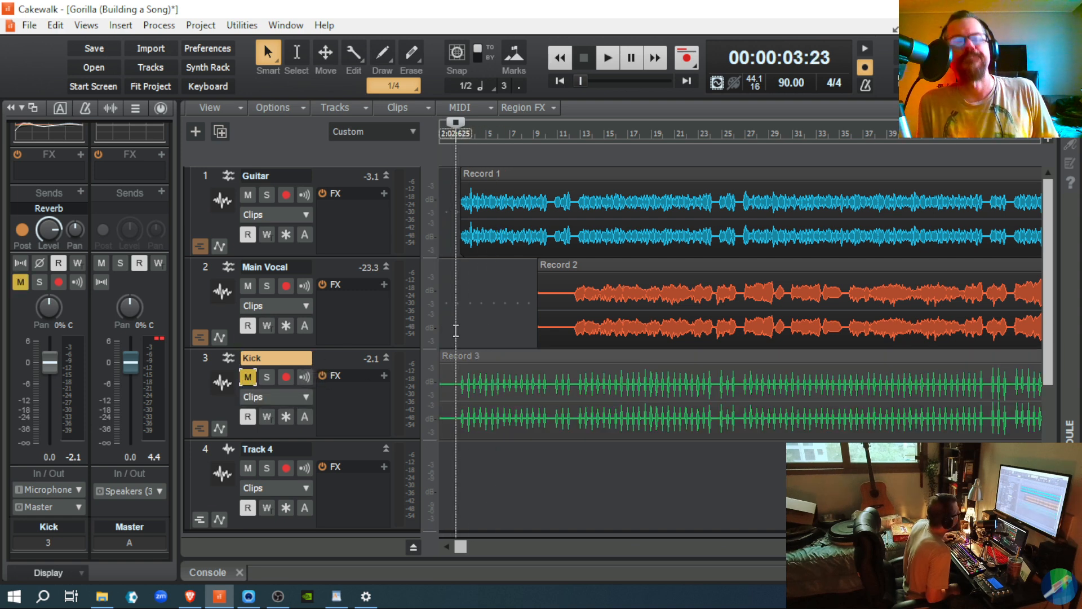
key(space)
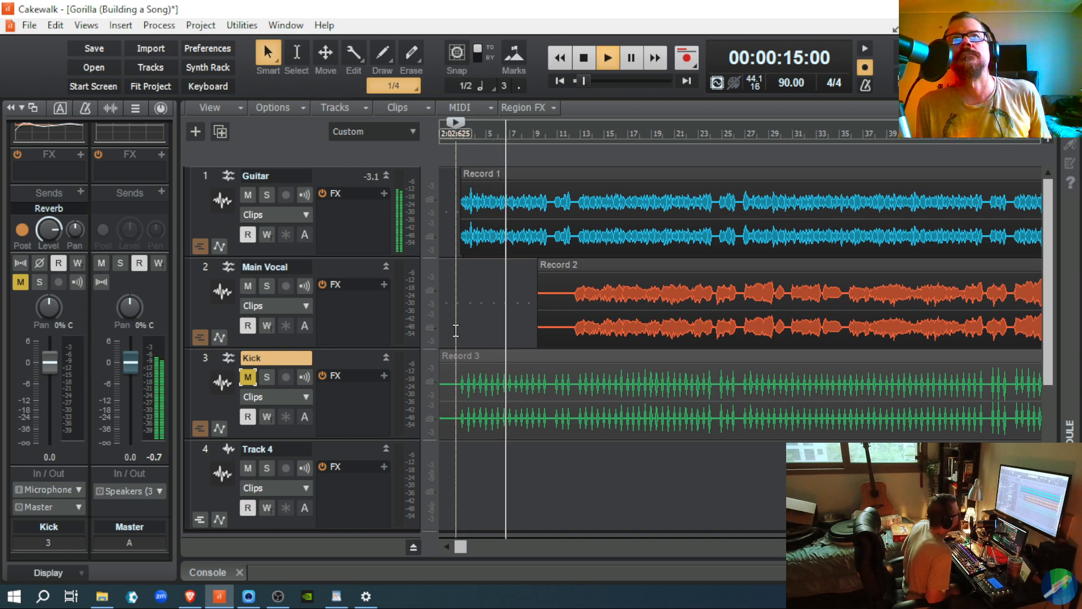
key(space)
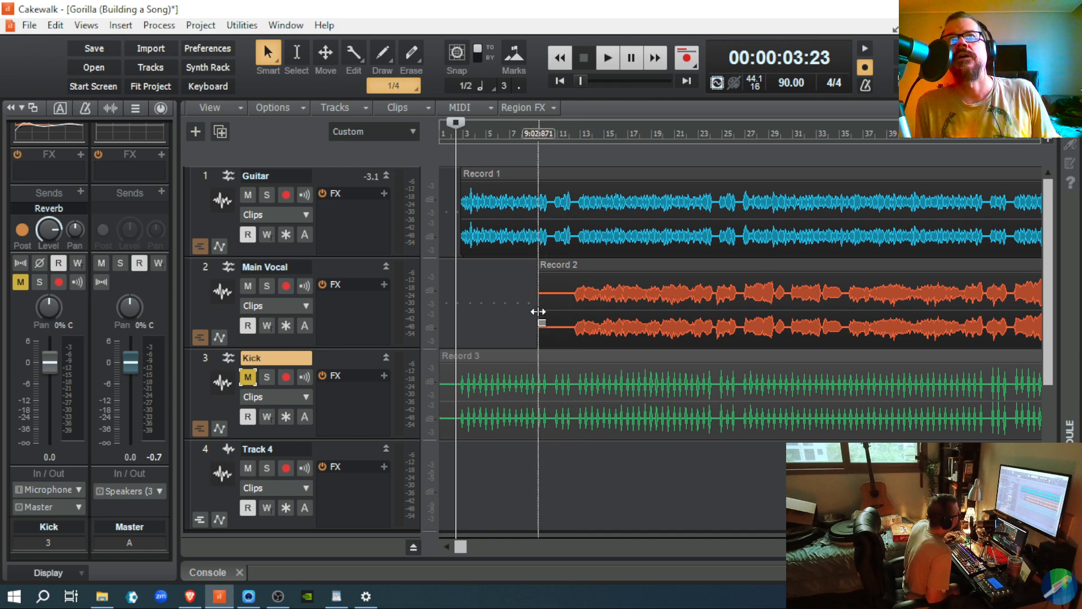
Step: Trim the front of the Record 2 vocal clip and play from just before it
drag(537, 311, 572, 325)
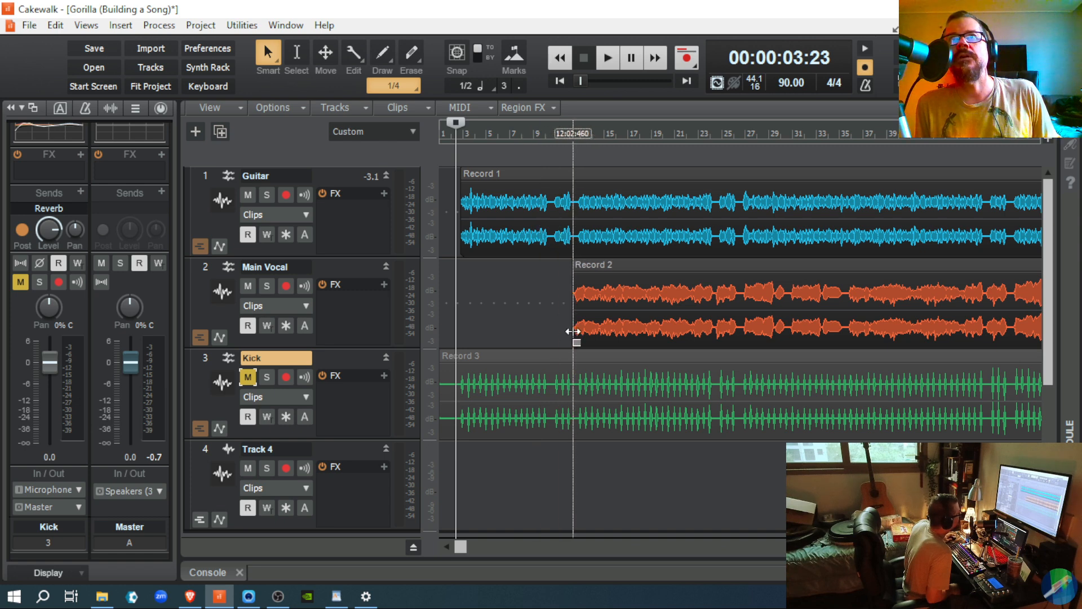
click(549, 311)
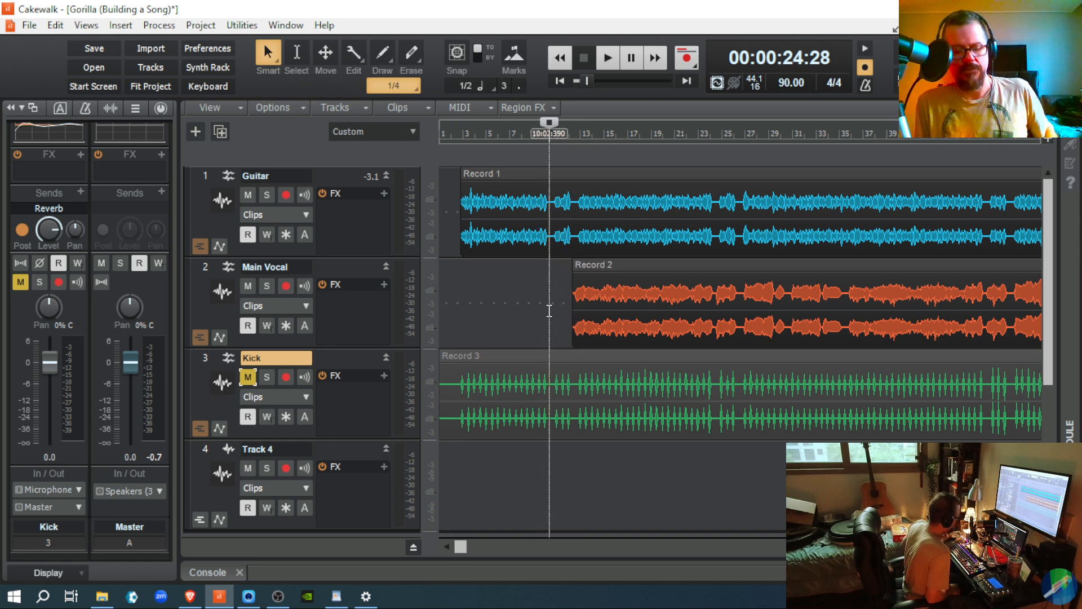
key(space)
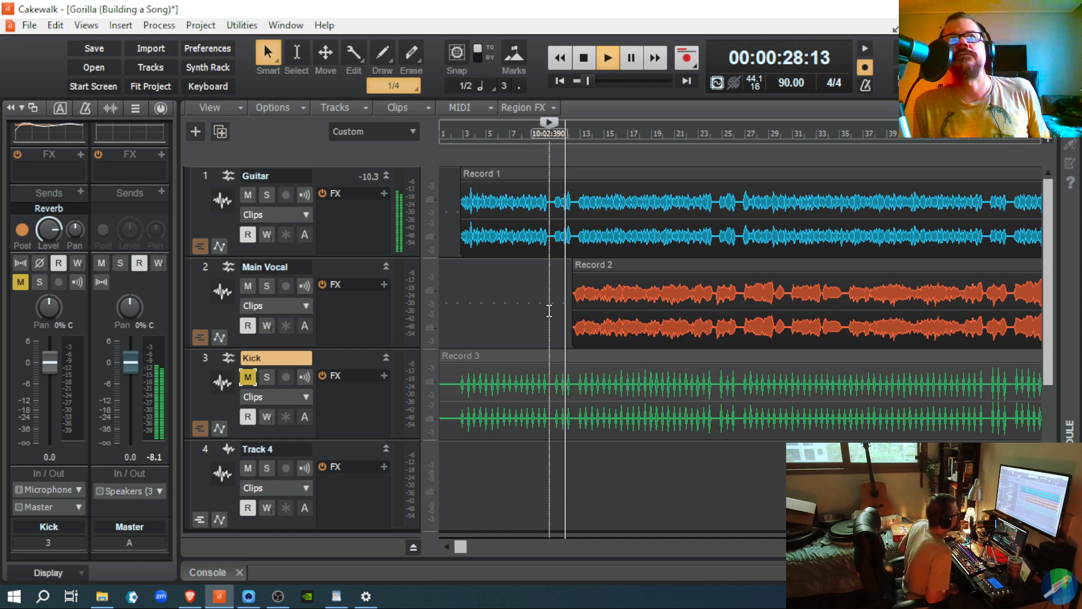
key(space)
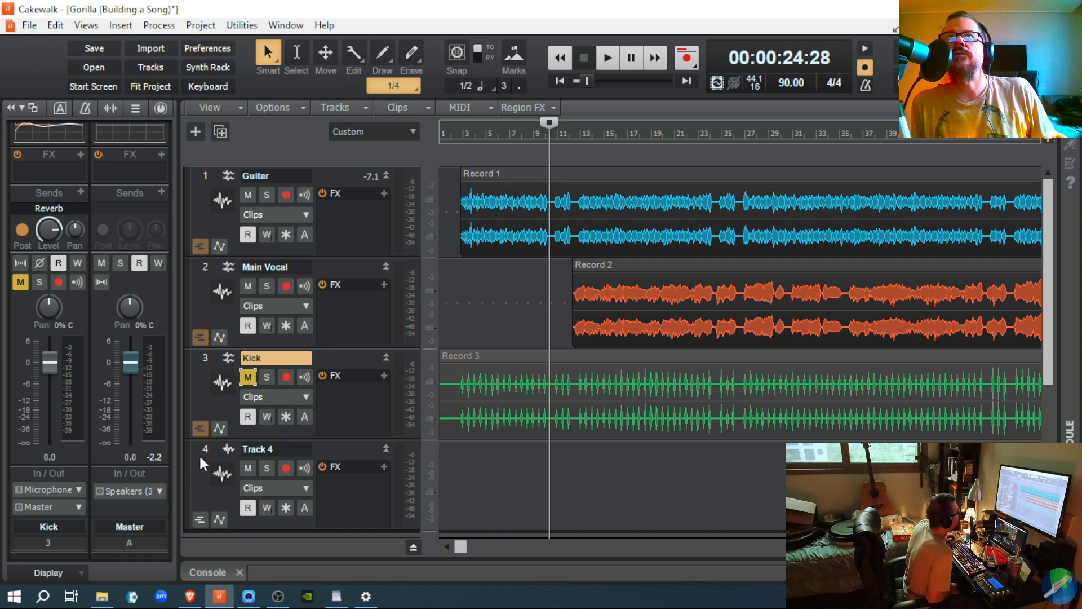
Step: Play from where the vocal starts, stop, and switch to the Console mixer view
click(569, 303)
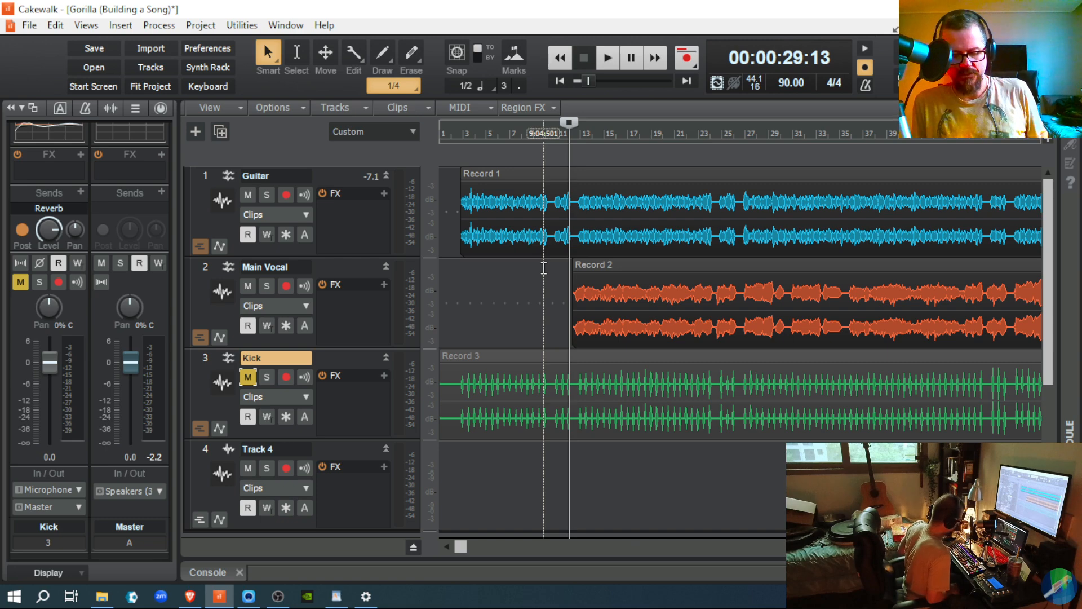
key(space)
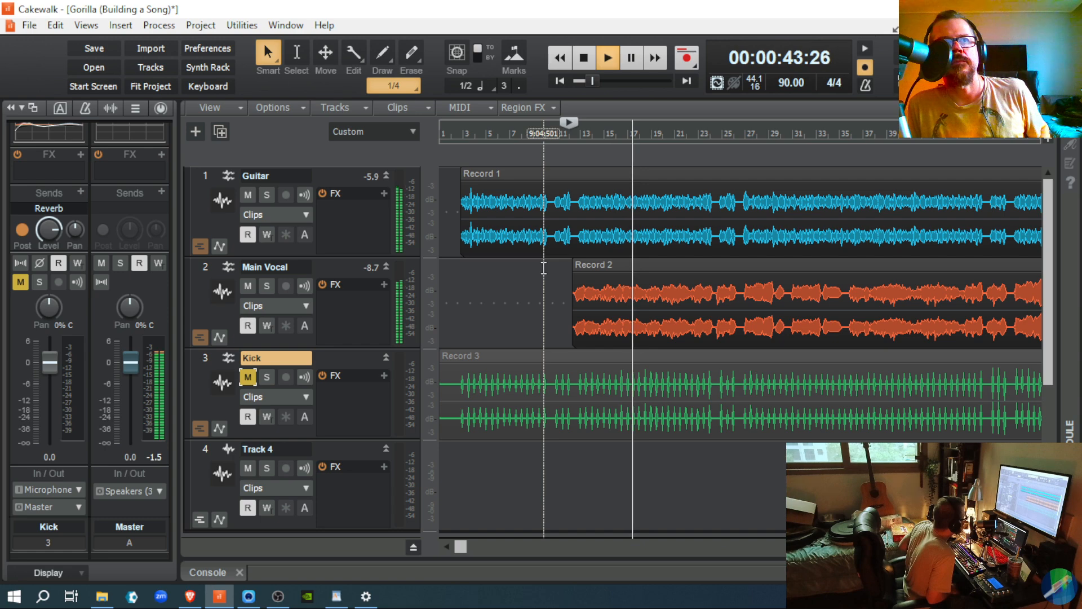
key(space)
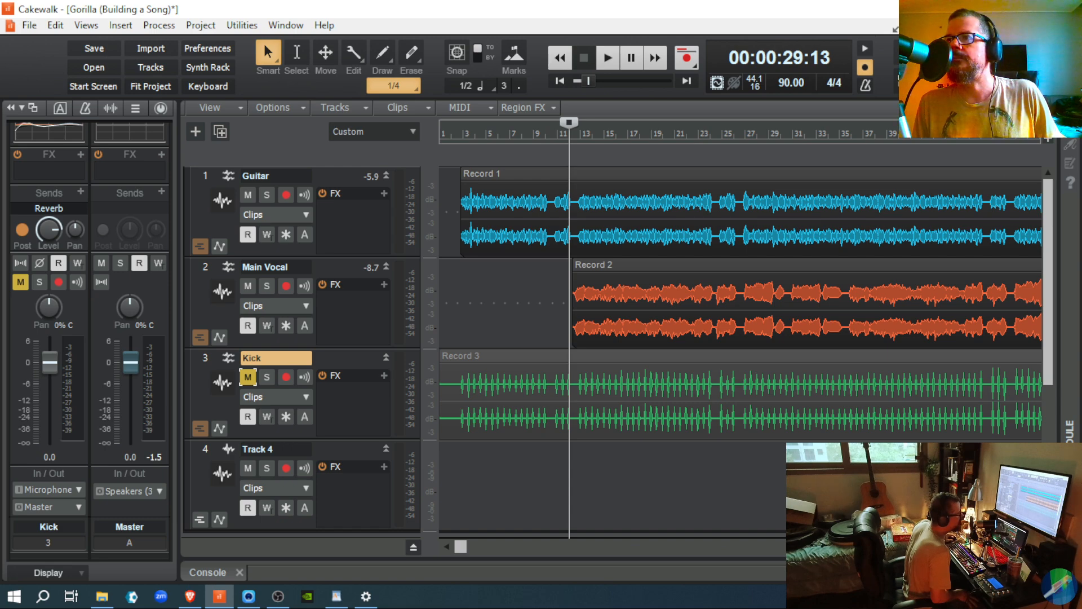
key(d)
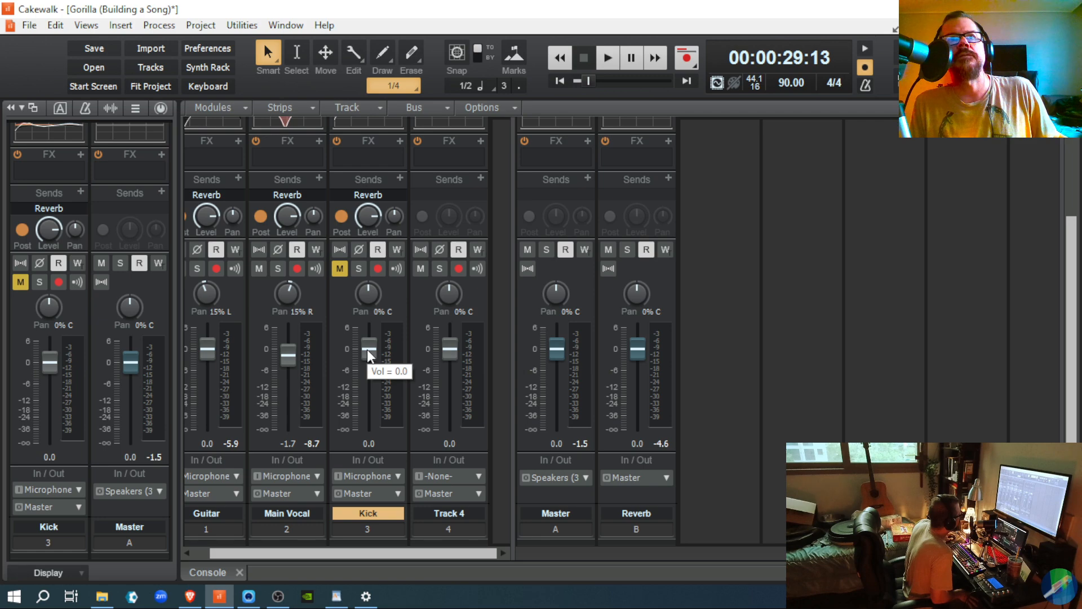
Step: Unmute the Kick track and lower its fader to -7.0 dB during playback
drag(367, 350, 369, 369)
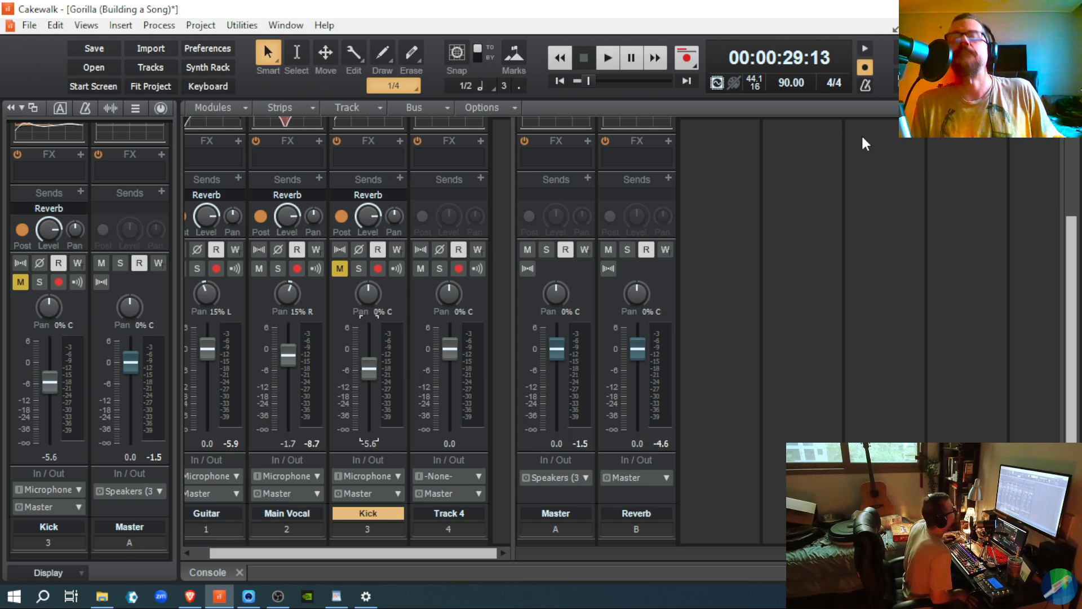
key(space)
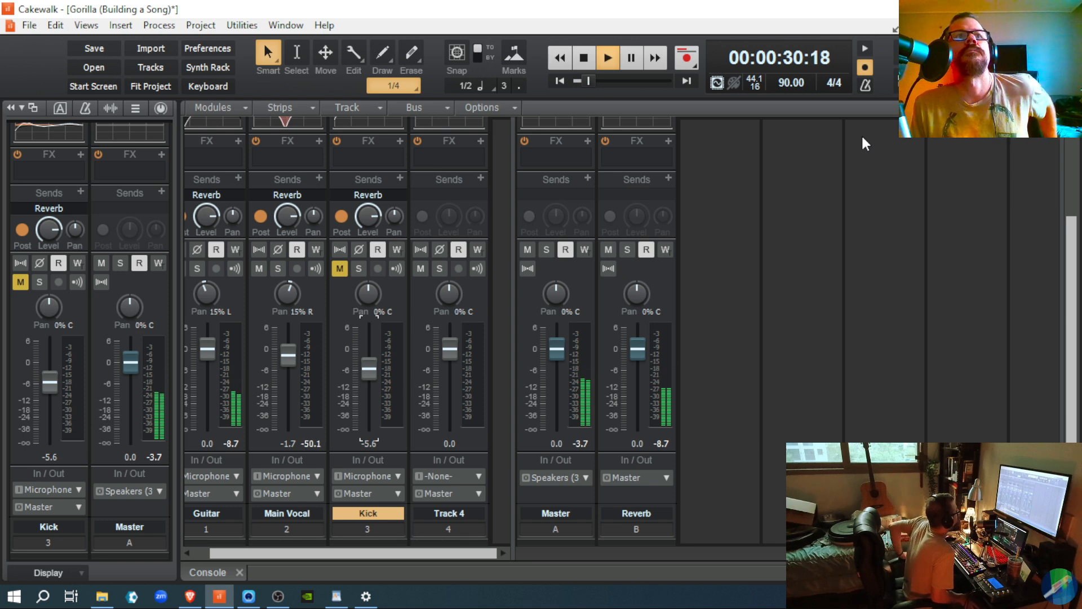
click(340, 268)
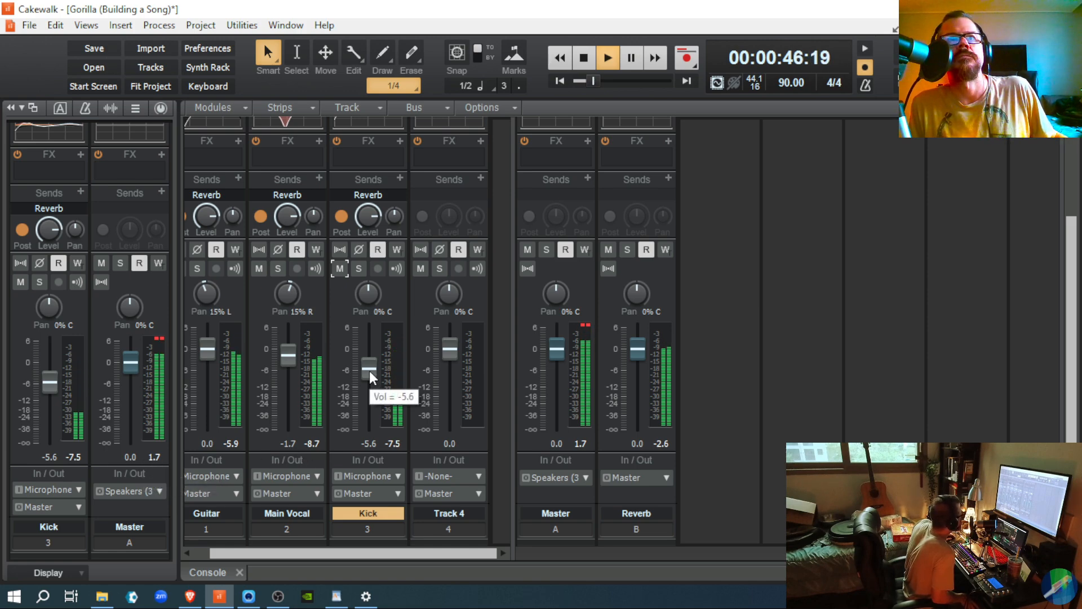
drag(370, 368, 370, 374)
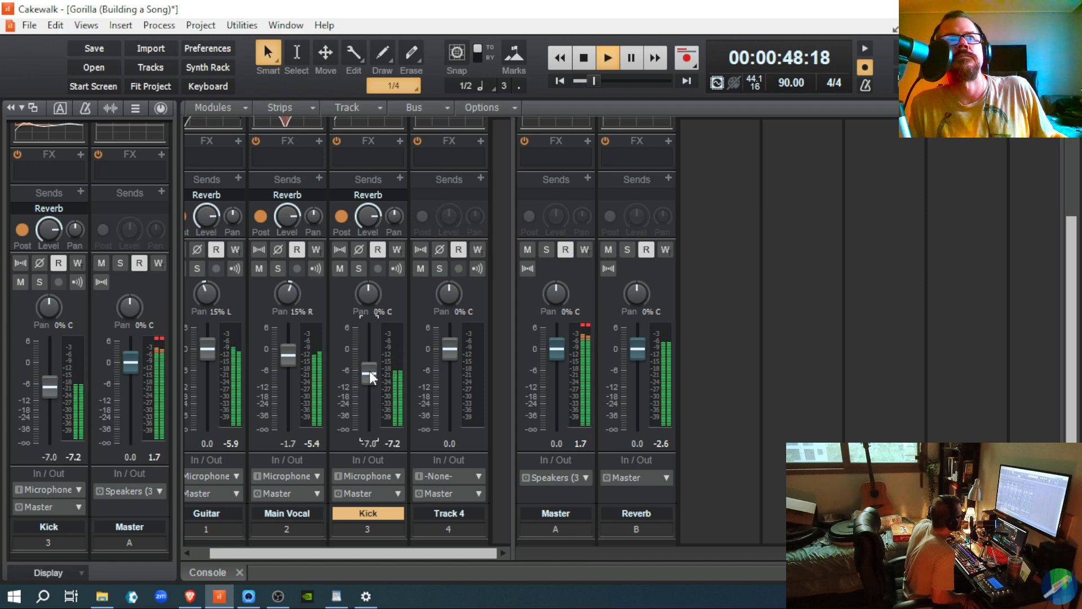
key(space)
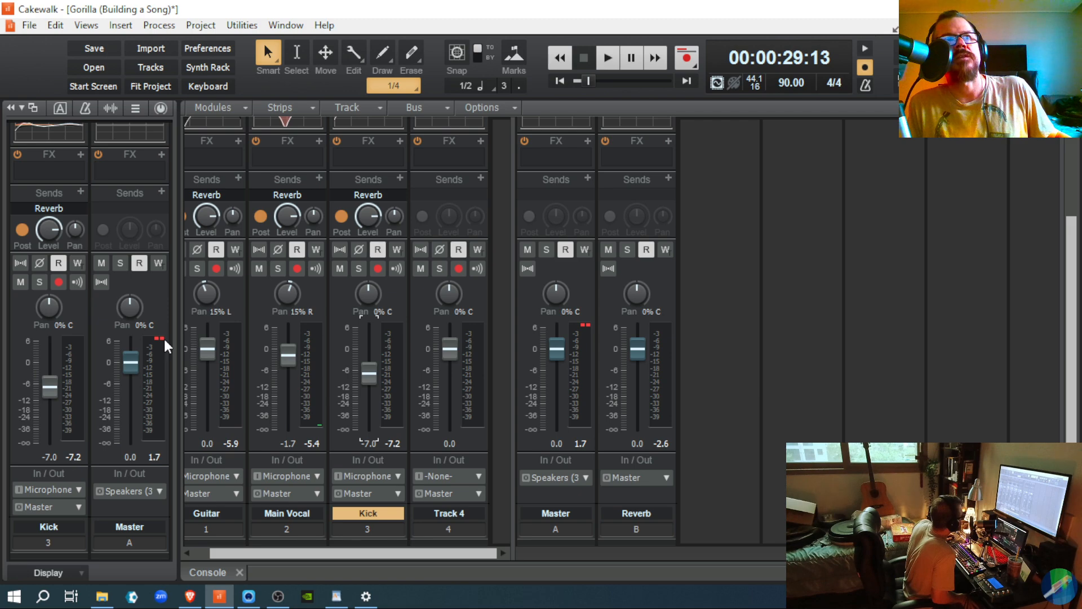
Step: Reset the Master peak and clip indicators, then replay the mix and stop
click(160, 333)
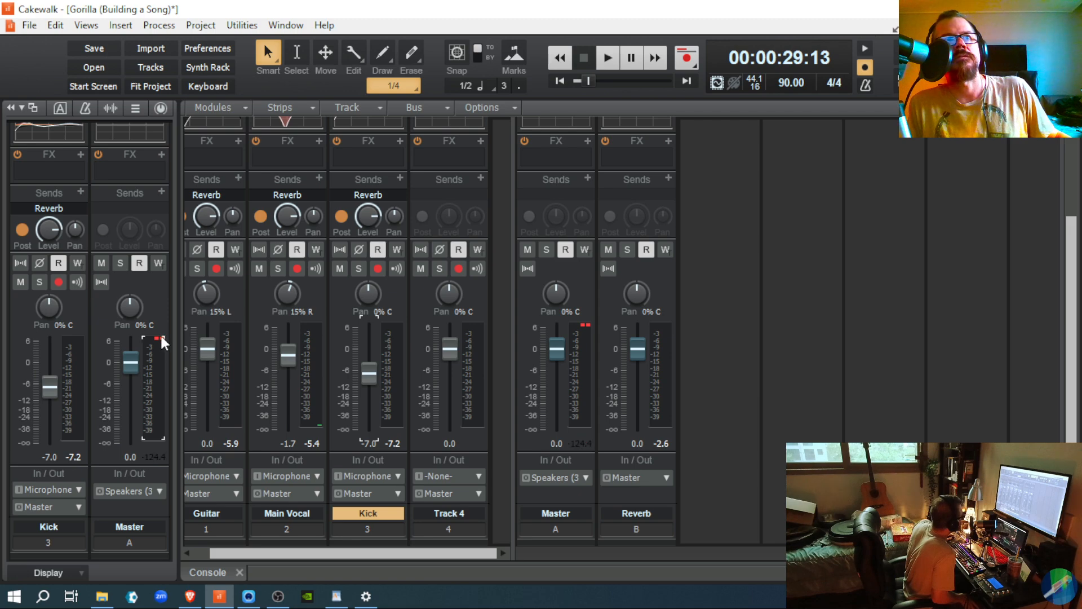
click(157, 337)
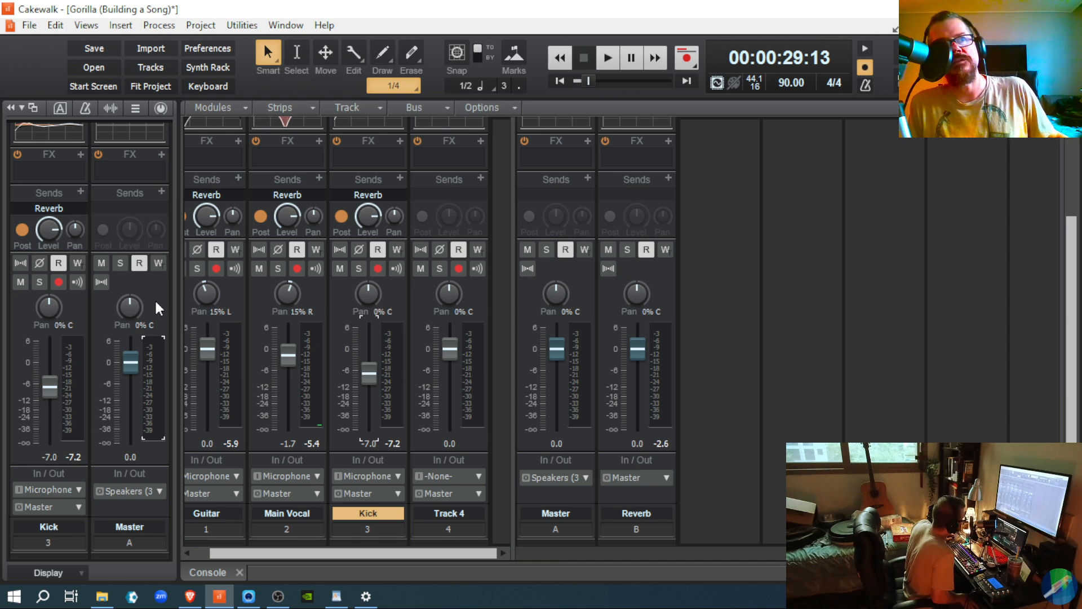
key(space)
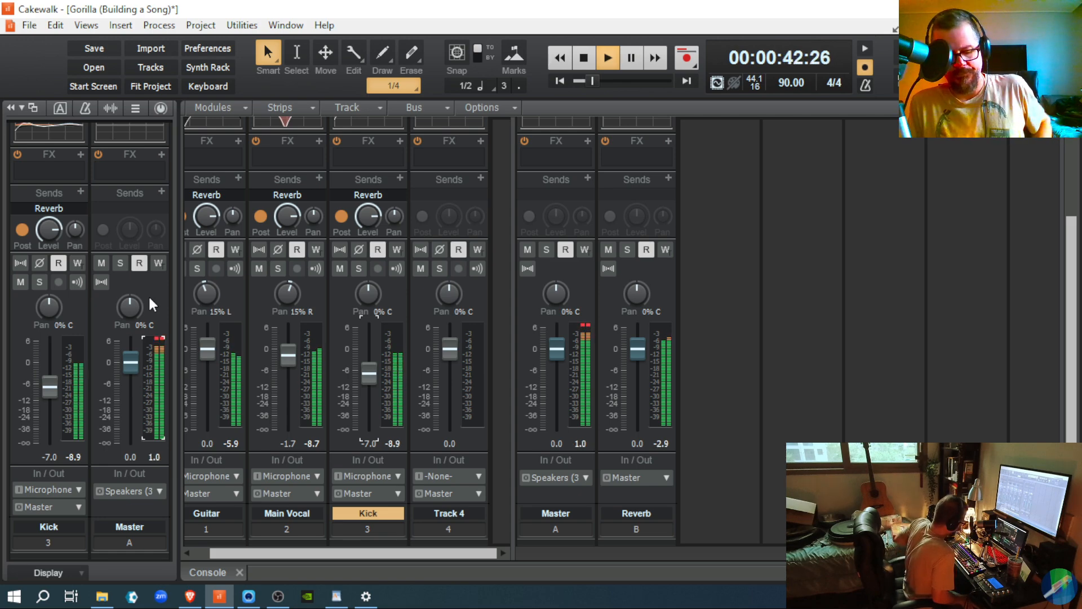
key(space)
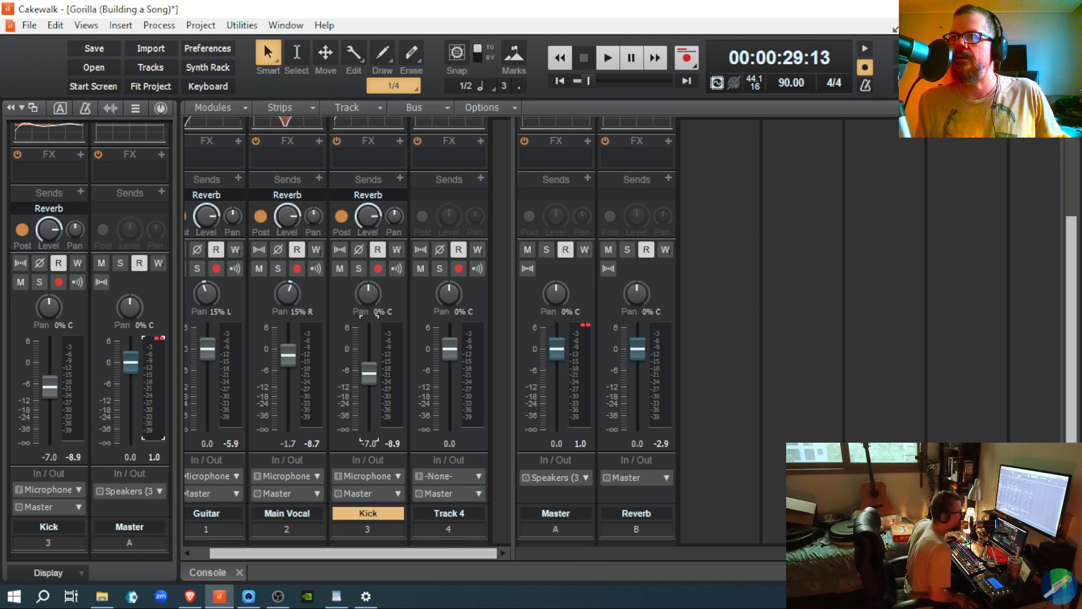
Step: Return to Track view and make Kick the current track from its Record 3 clip
key(d)
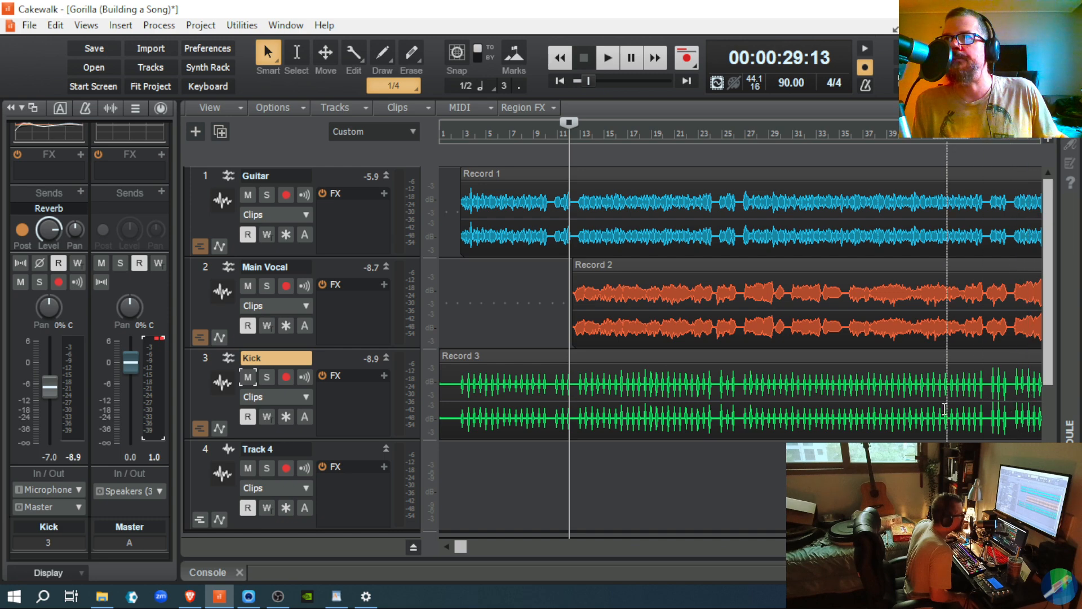
click(509, 396)
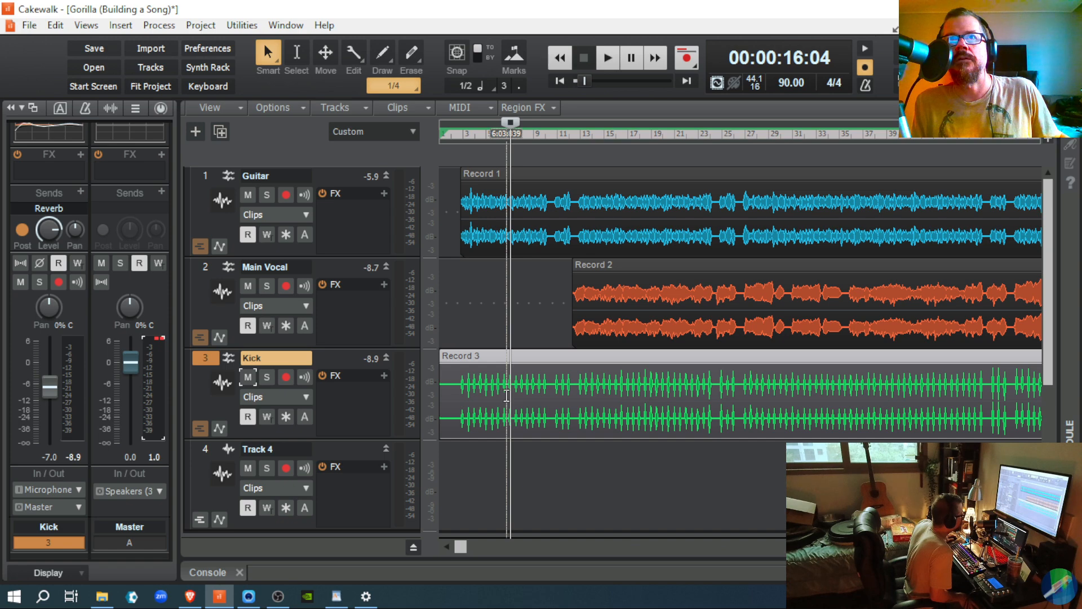
click(507, 396)
click(513, 396)
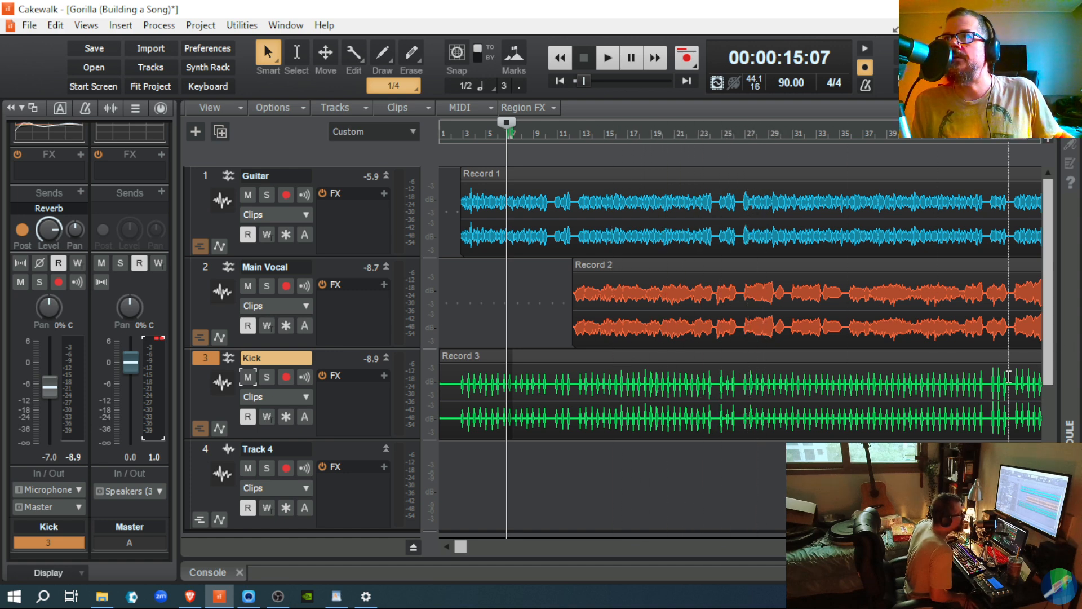
click(991, 379)
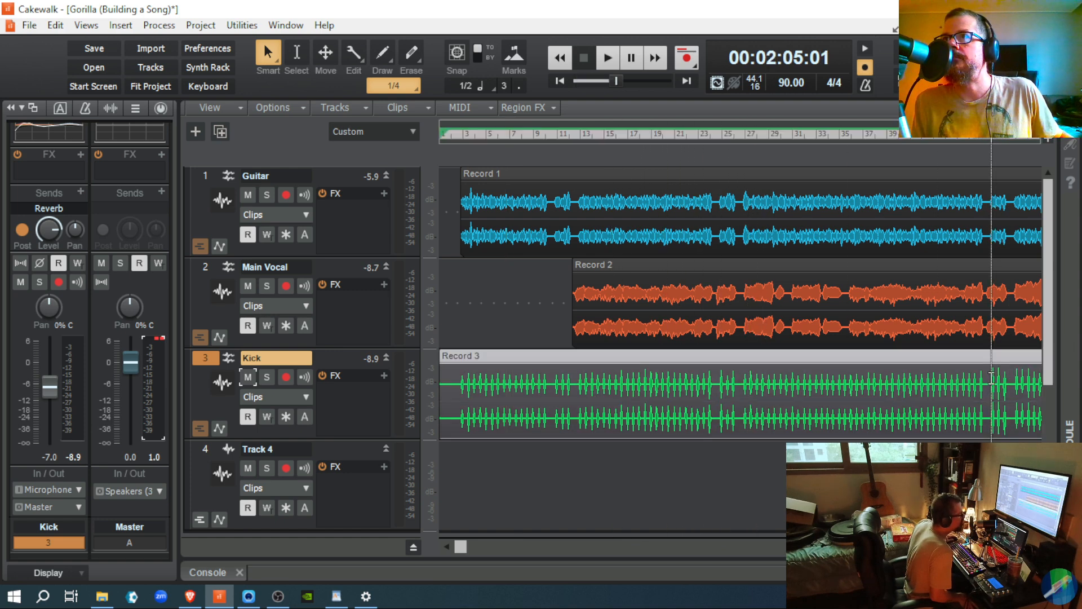
click(991, 379)
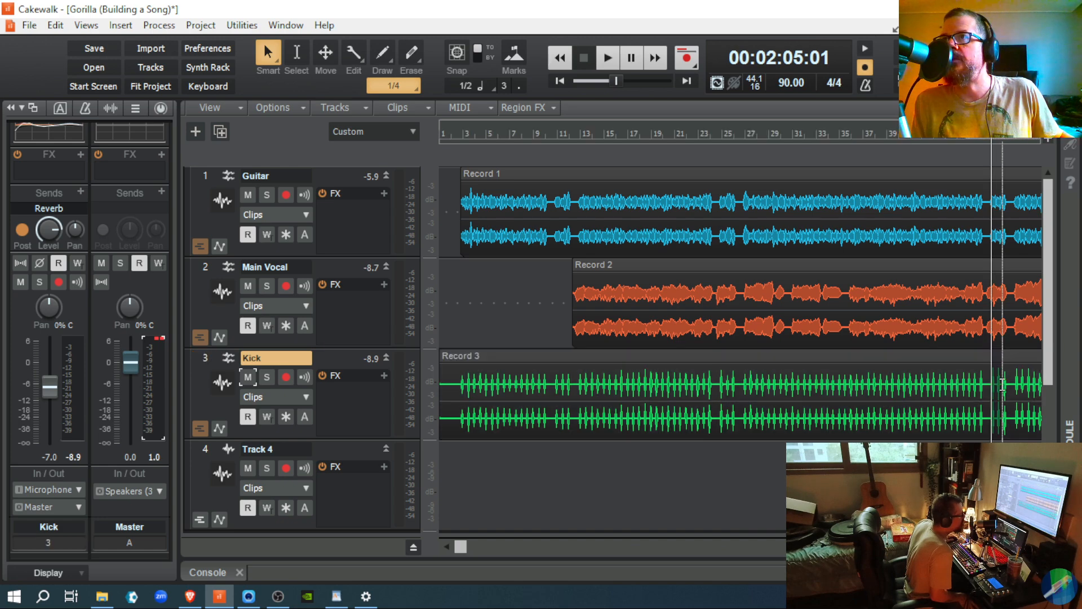
click(1001, 384)
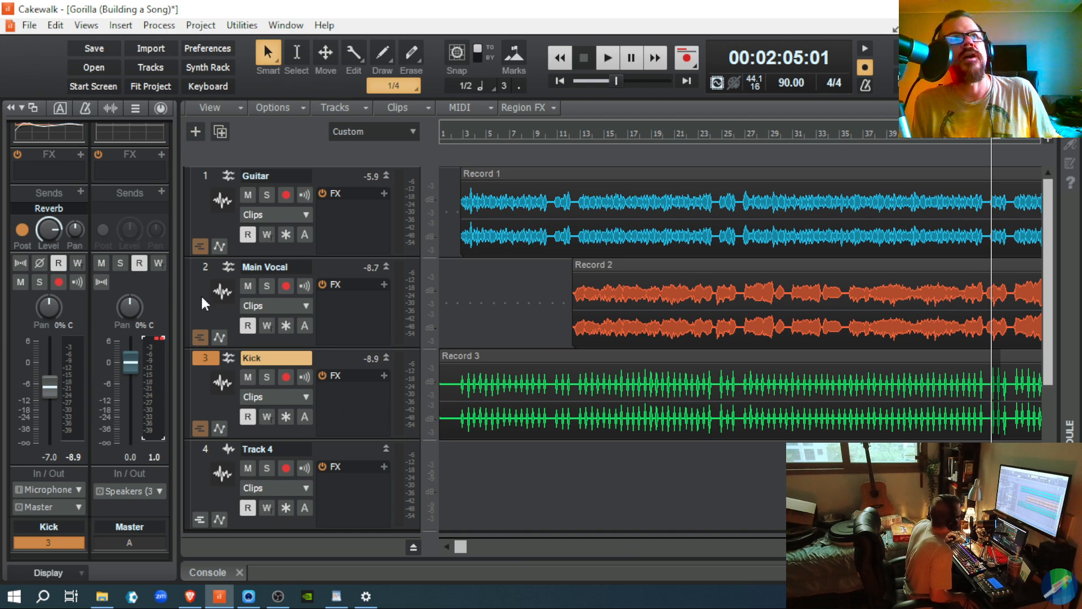
Step: Show the Kick ProChannel scrolled to its compressor, and rewind to the project start
scroll(81, 390, up, 2)
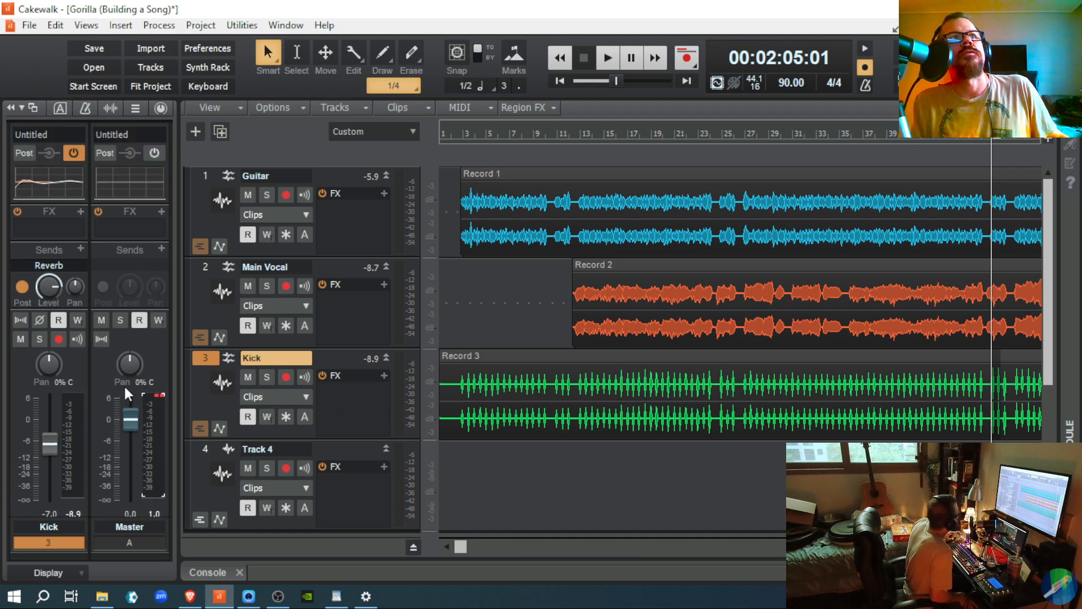
click(161, 111)
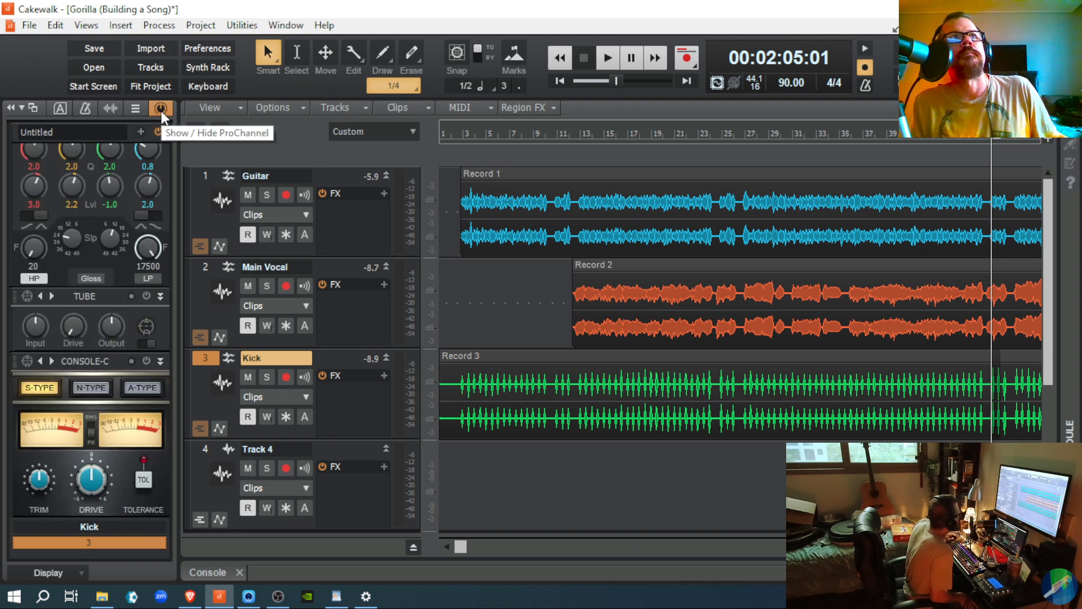
scroll(133, 249, up, 5)
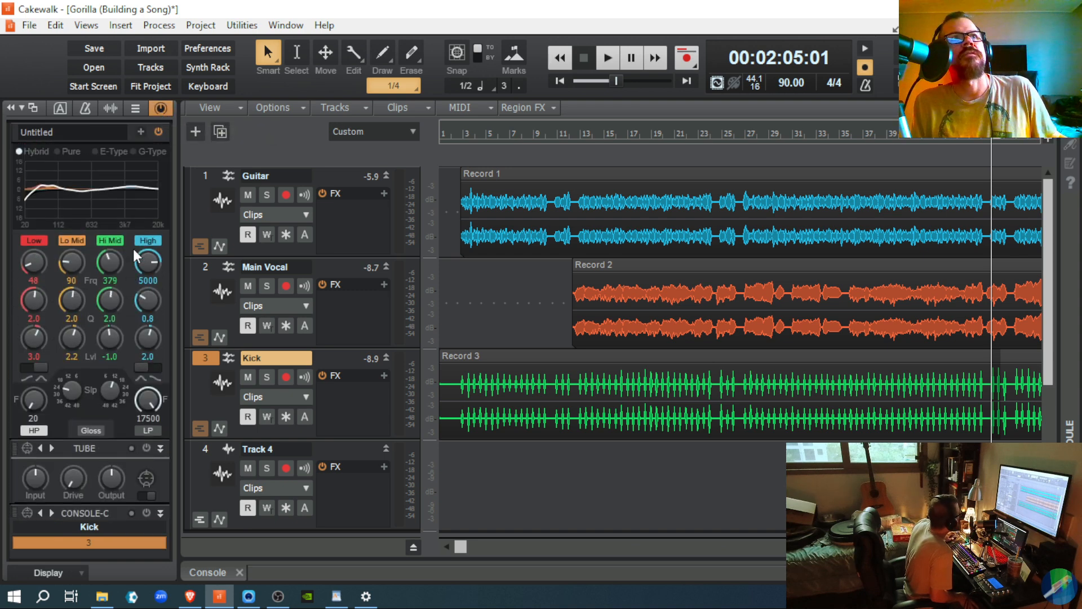
scroll(133, 249, up, 3)
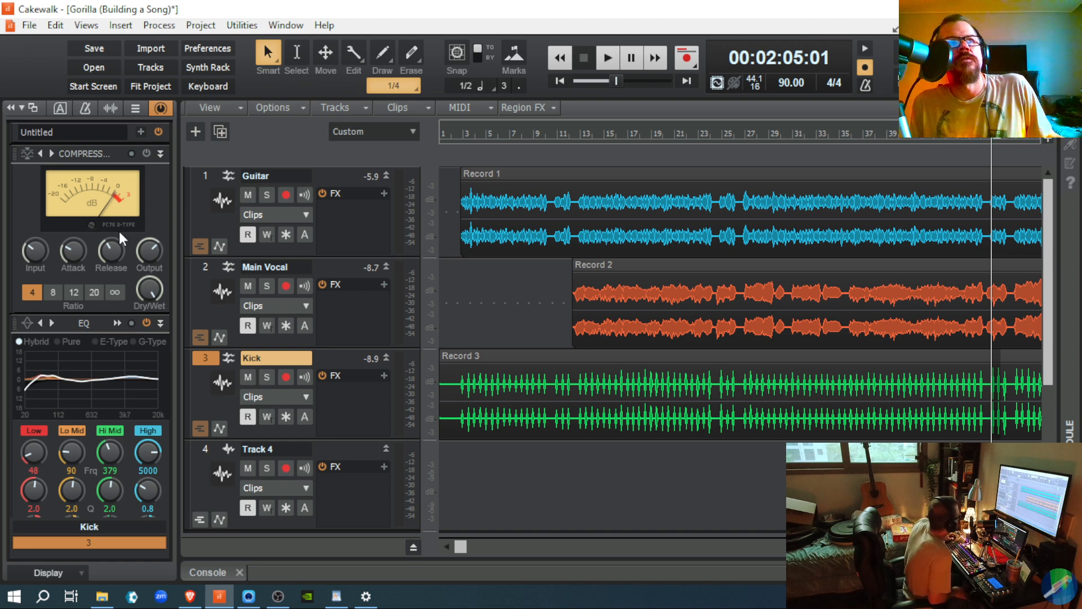
mouse_move(110, 262)
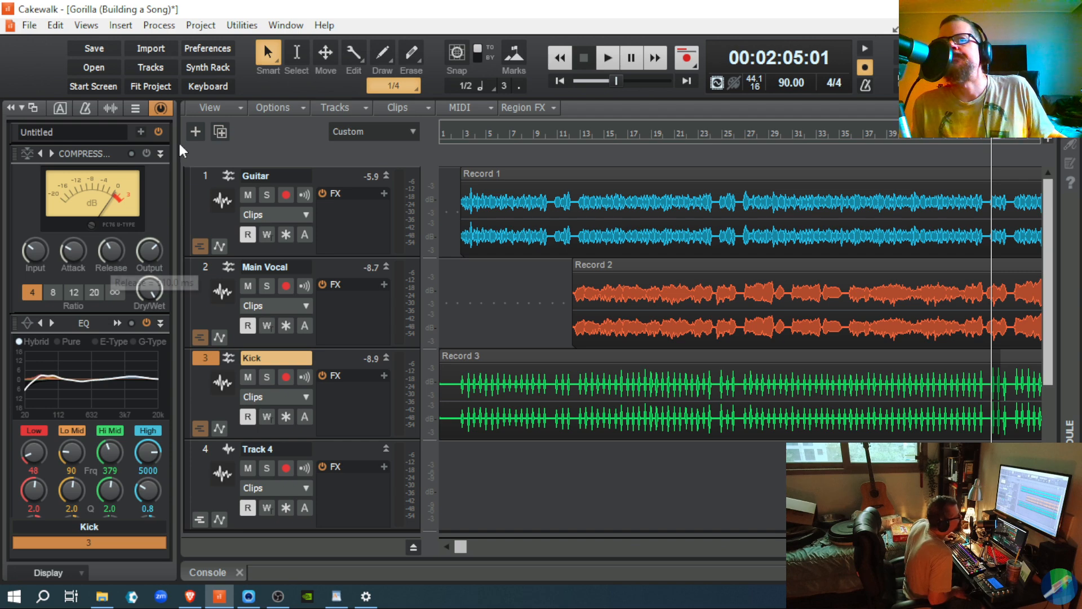
click(560, 81)
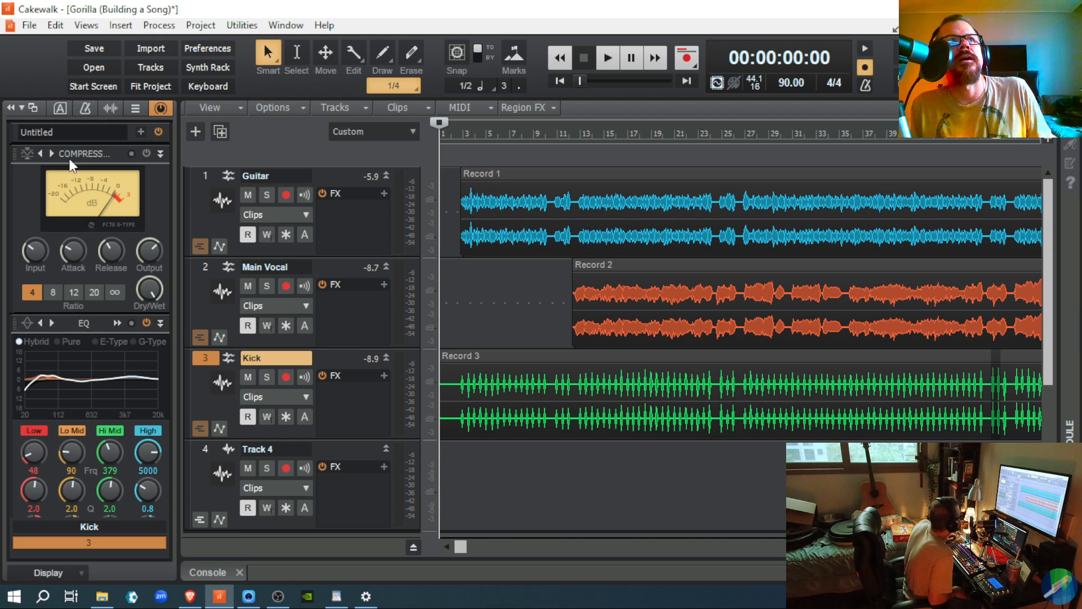
Step: Power on the Kick compressor and load its Drums - Kick preset
click(147, 154)
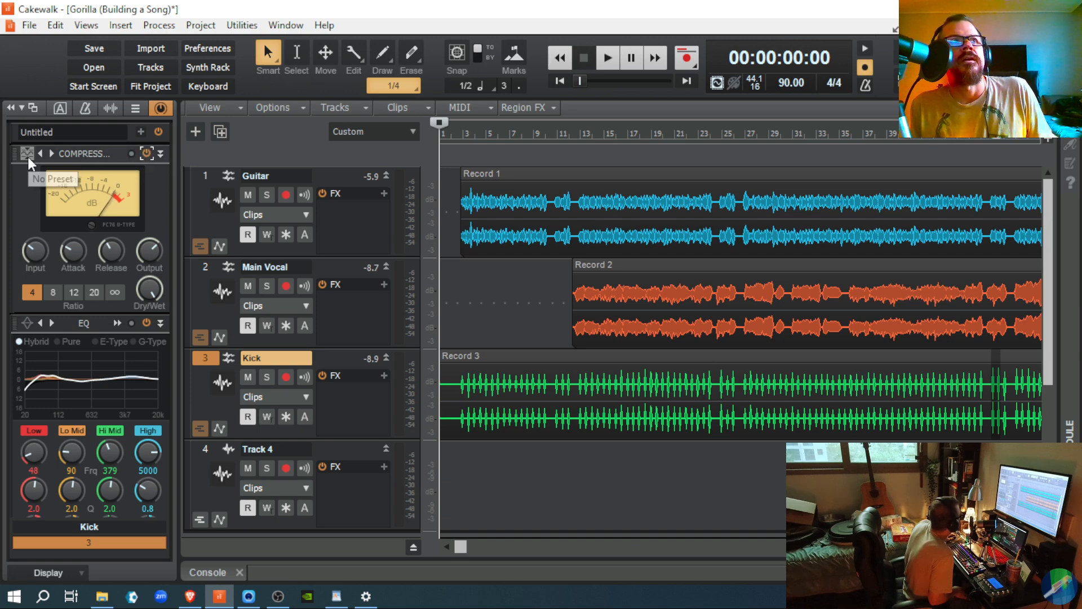
click(28, 157)
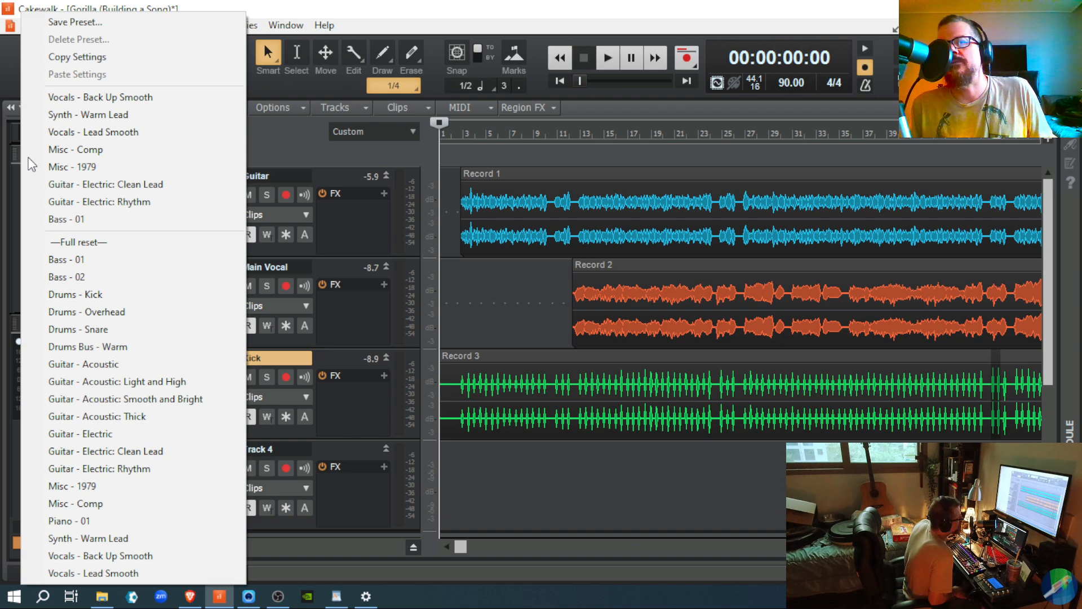
click(81, 294)
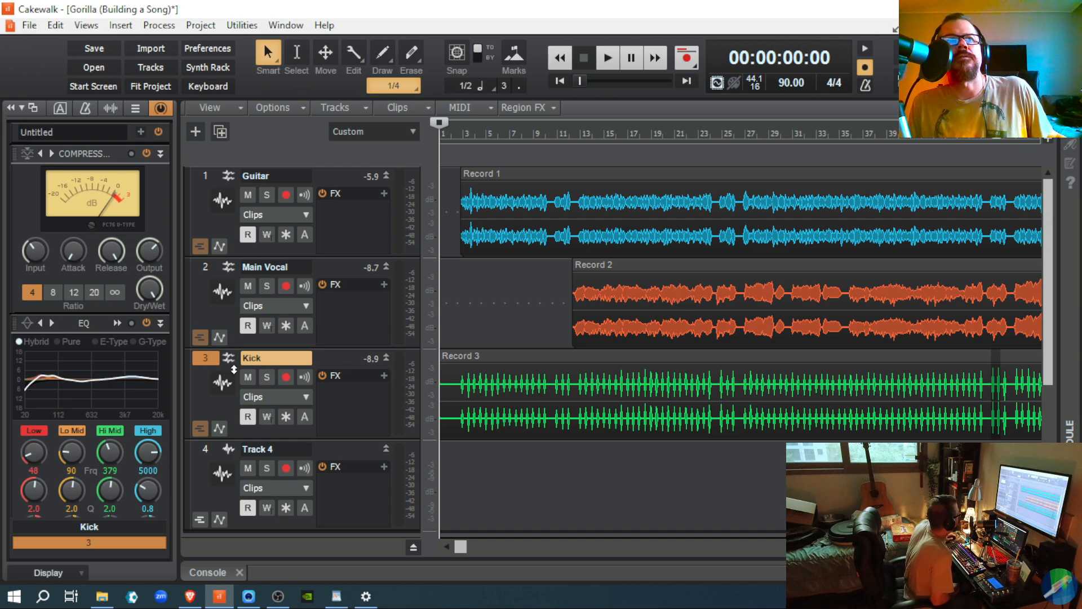
click(263, 382)
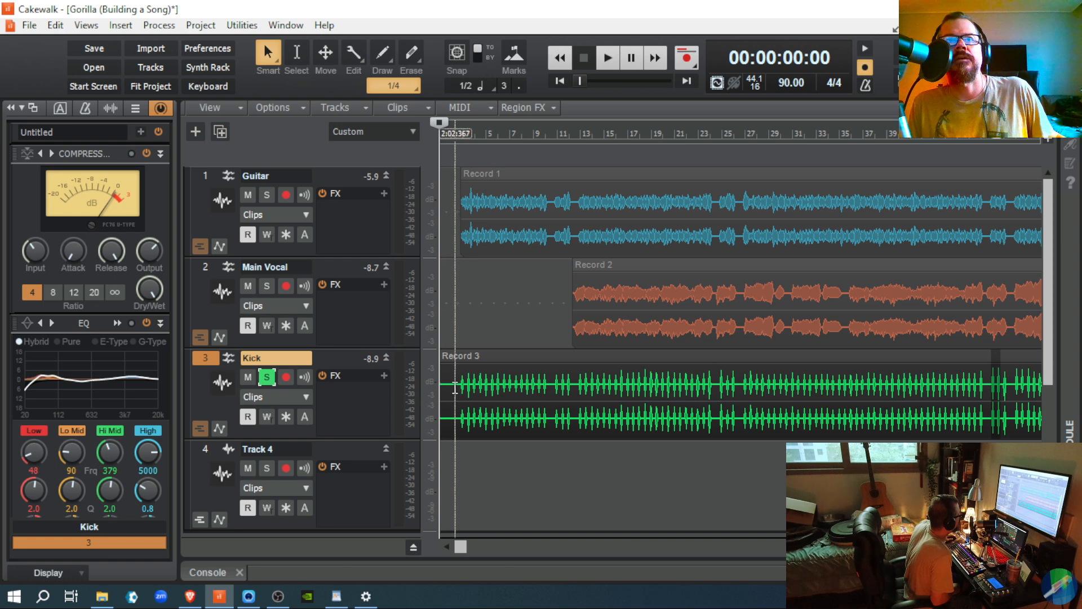
click(459, 396)
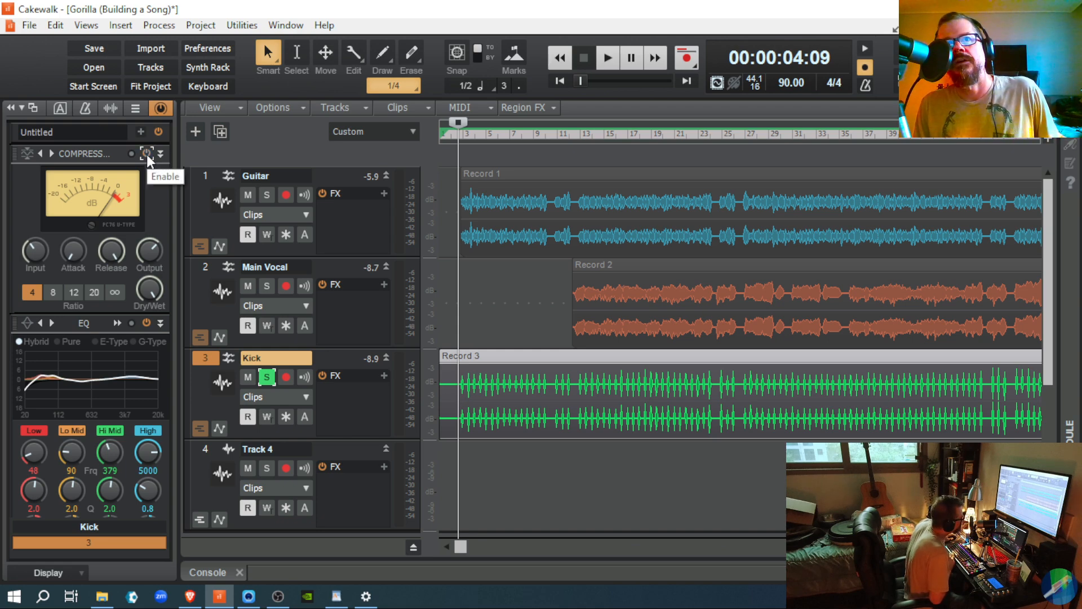
key(space)
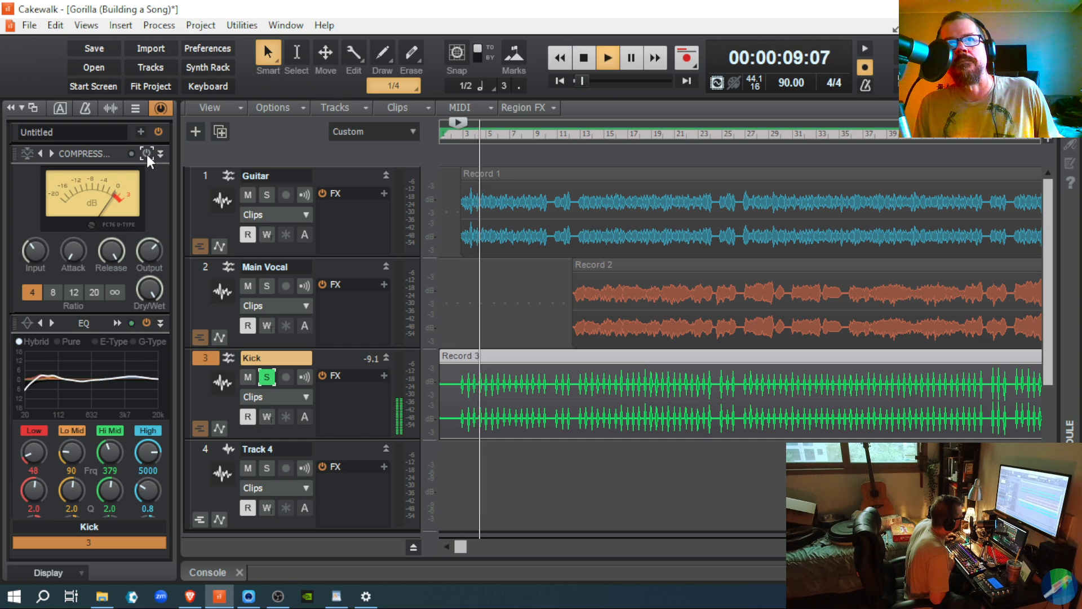
key(space)
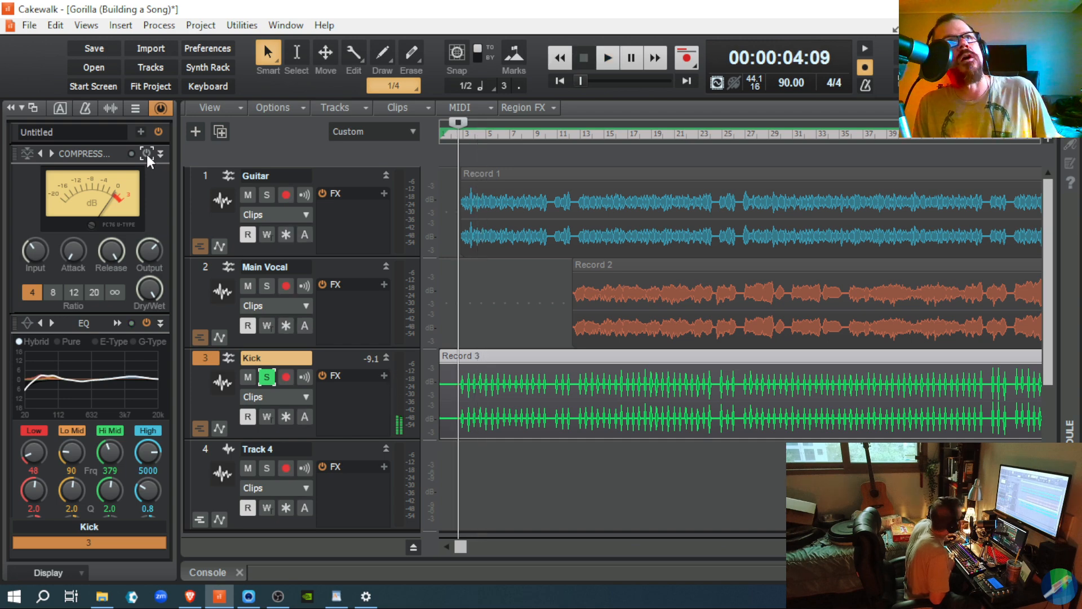
key(space)
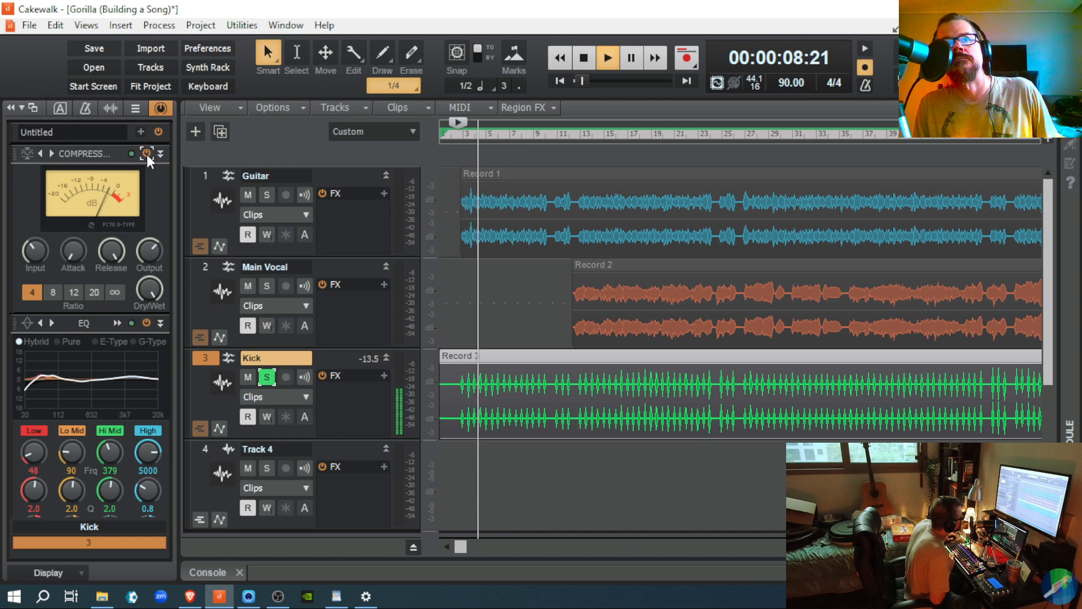
key(space)
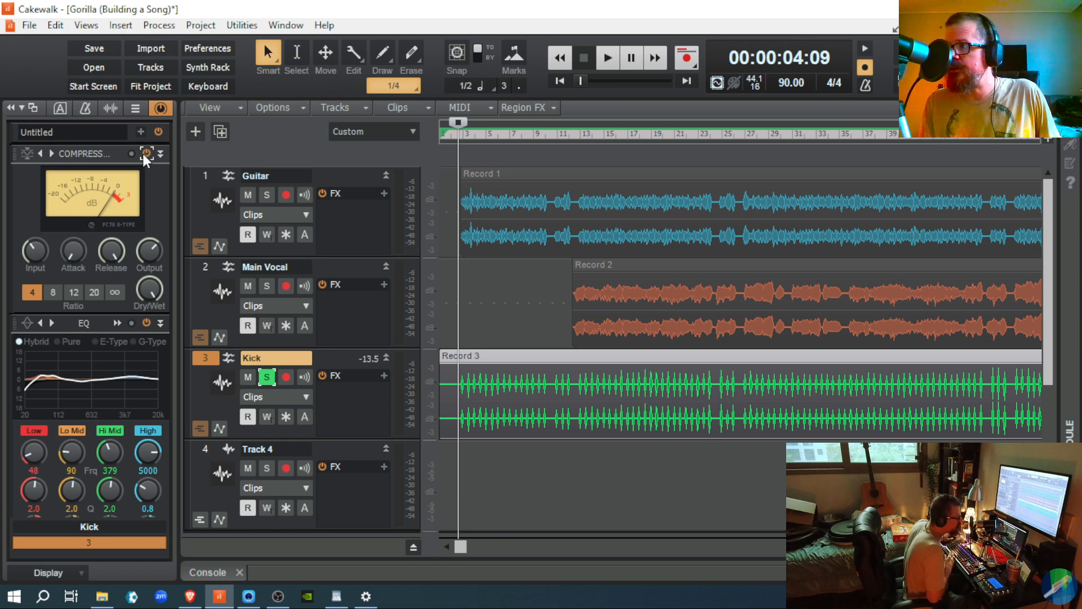
key(space)
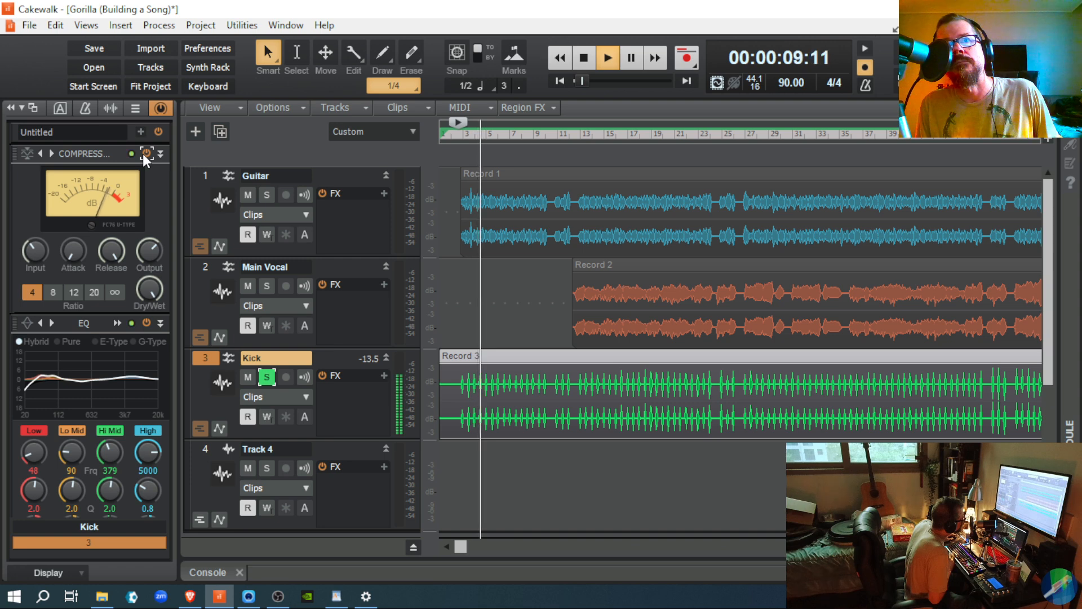
key(space)
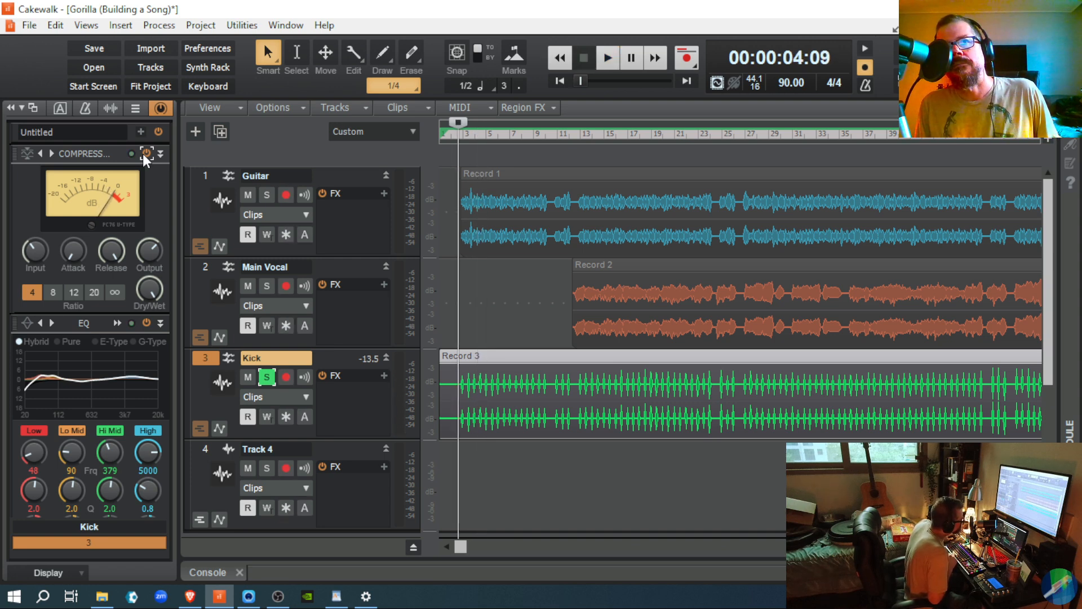
key(space)
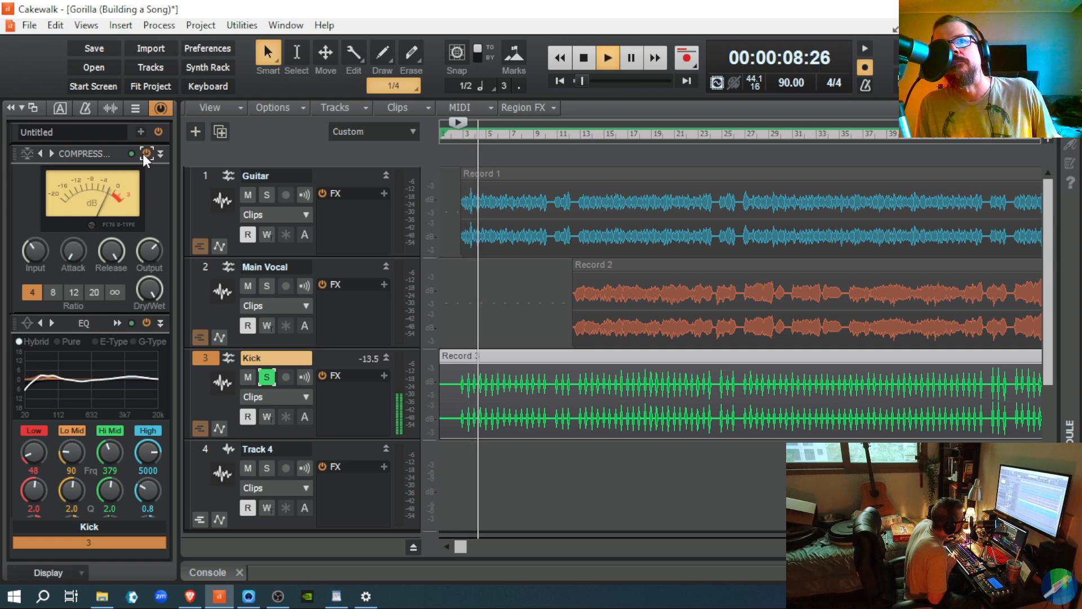
key(space)
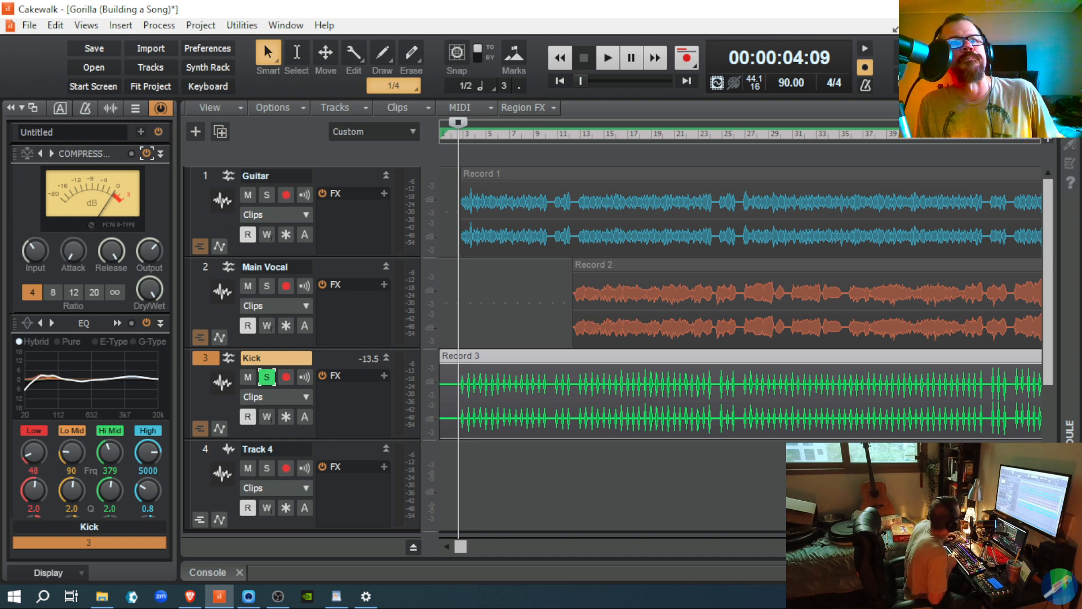
Step: Show the Kick and Master strips, raise Kick to 0.0 dB, and play it
click(160, 107)
drag(48, 443, 48, 423)
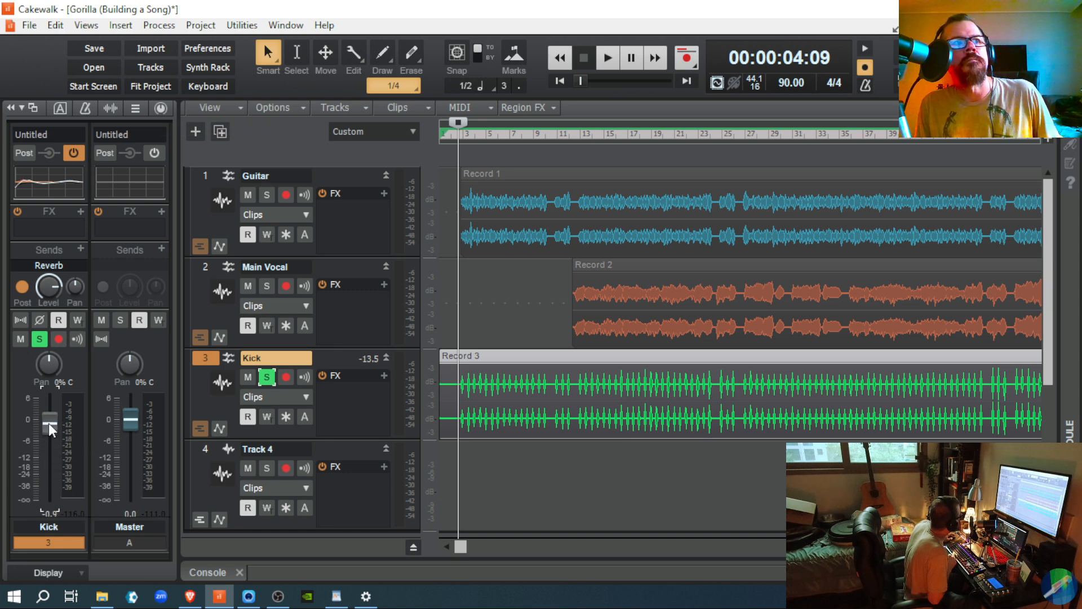
key(space)
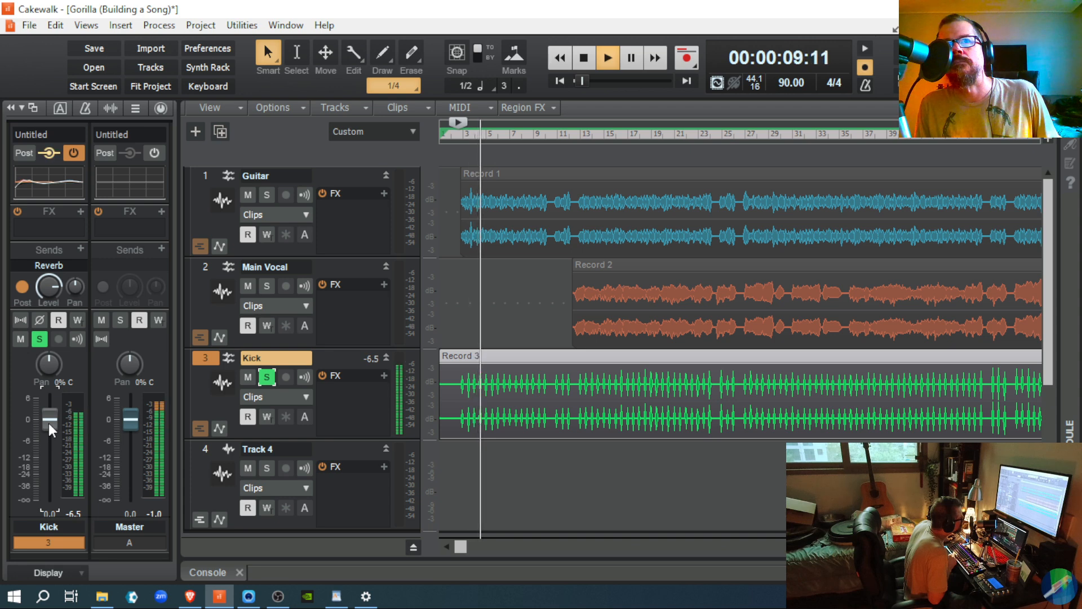
key(space)
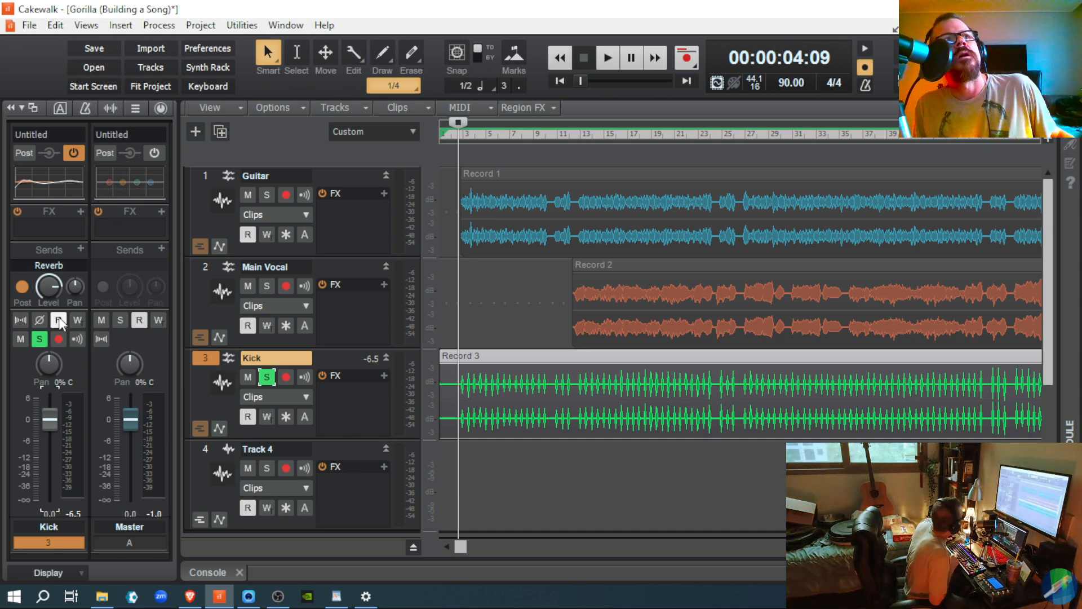
Step: Lower the Kick fader to -6.0 dB, then show the Kick ProChannel again
click(161, 108)
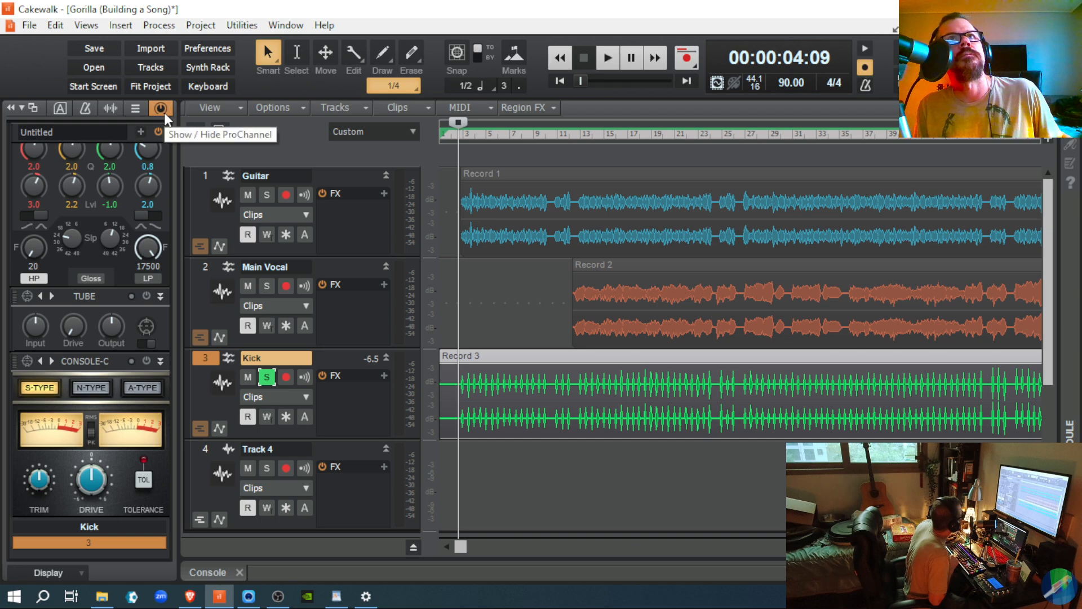
click(164, 113)
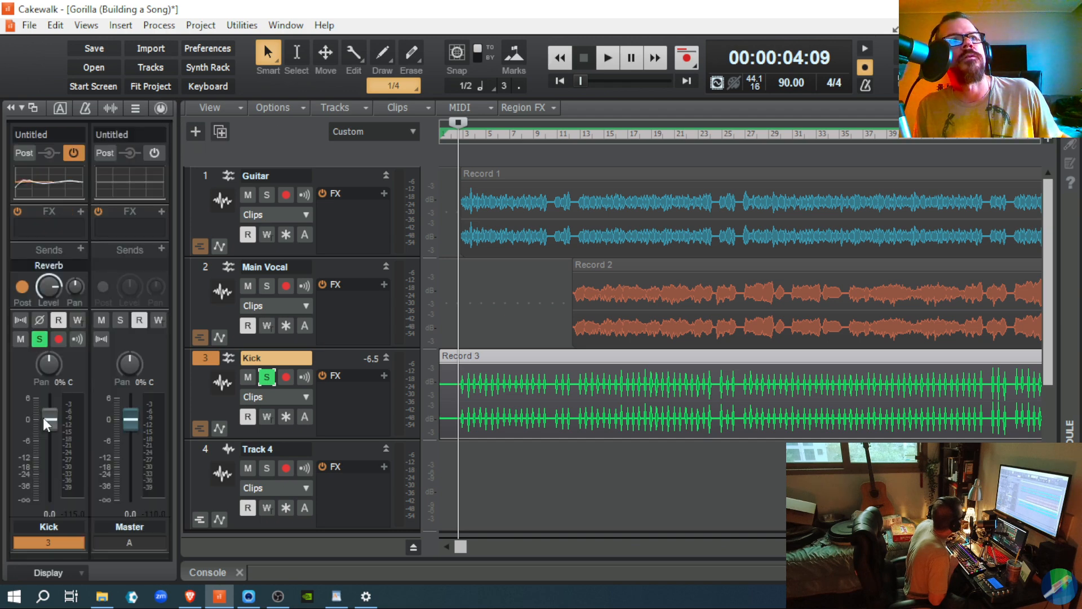
drag(45, 418, 45, 440)
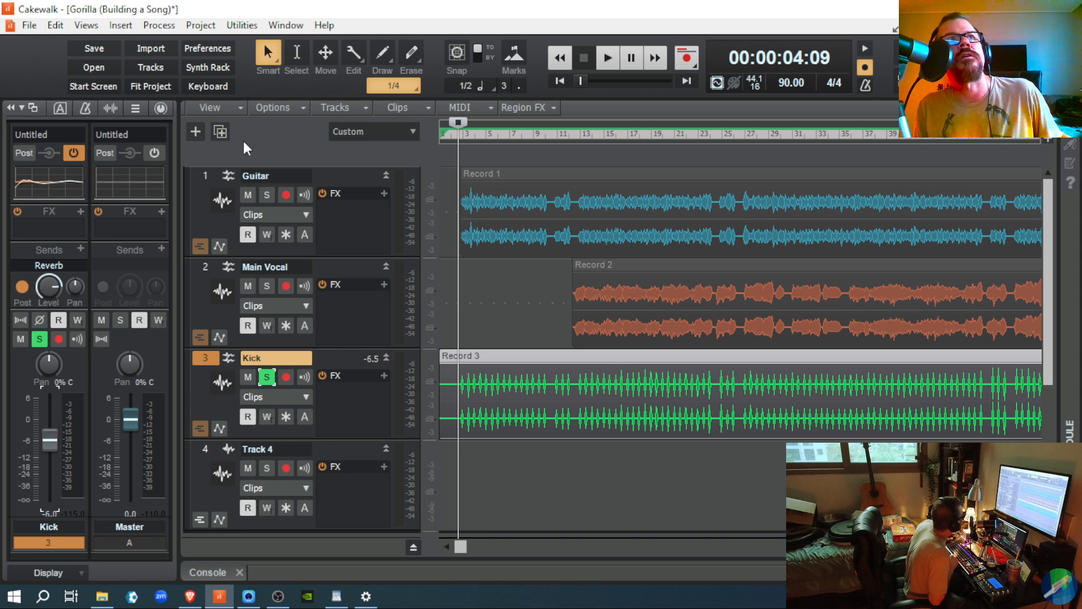
click(164, 107)
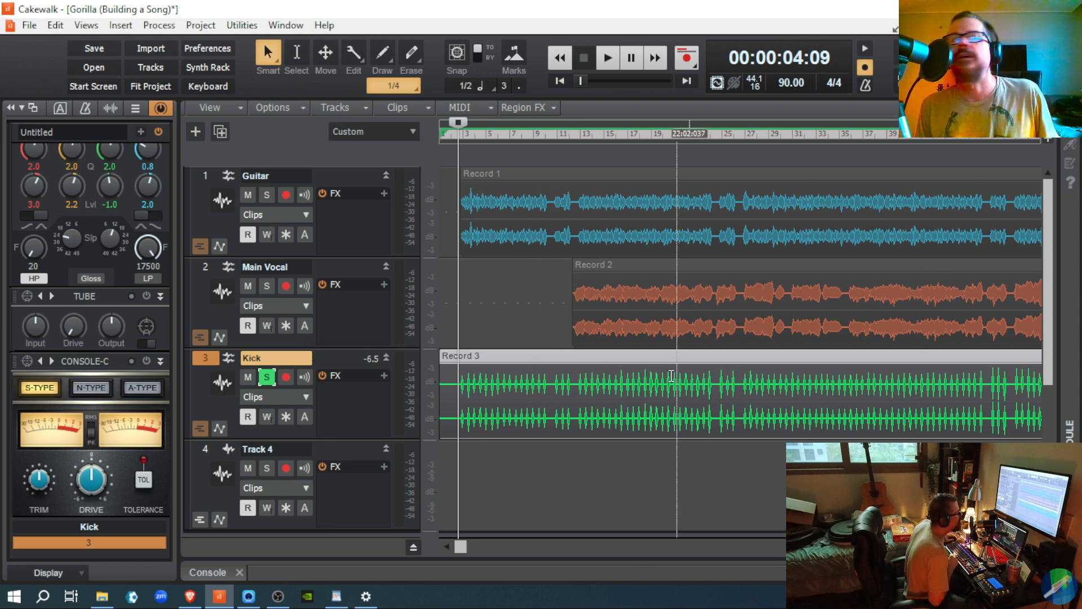
Step: Scroll up to the PC76 compressor and play the soloed kick through it
scroll(158, 229, up, 5)
scroll(133, 218, up, 5)
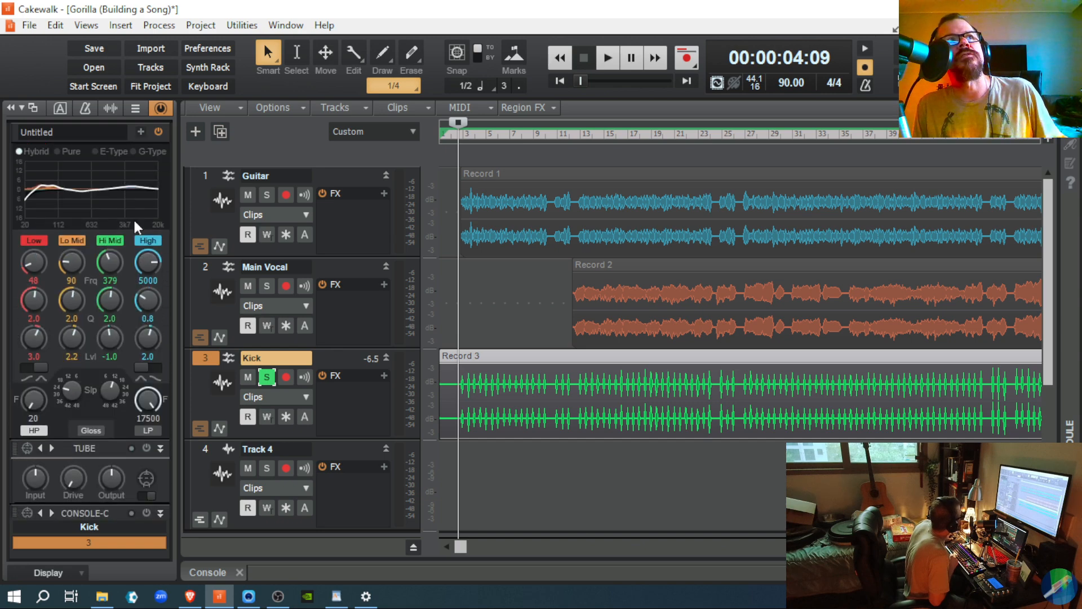
scroll(134, 209, up, 2)
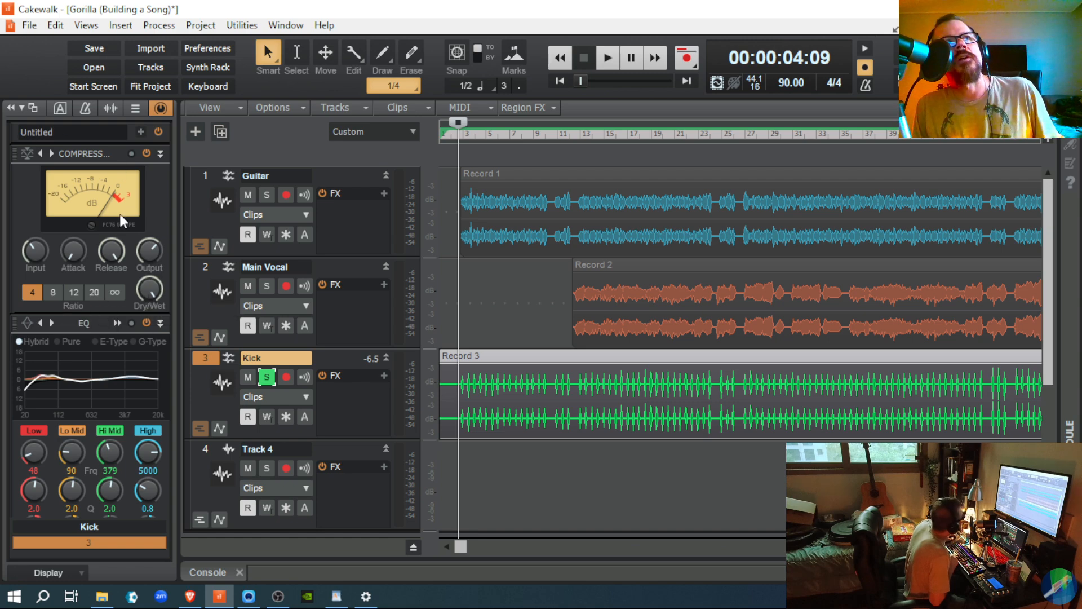
key(space)
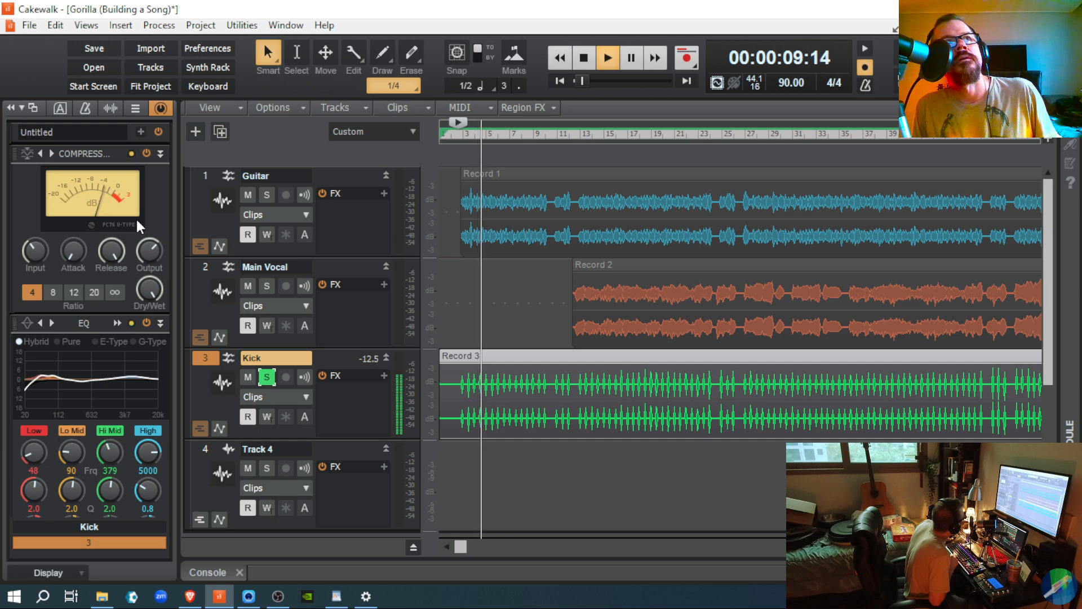
key(space)
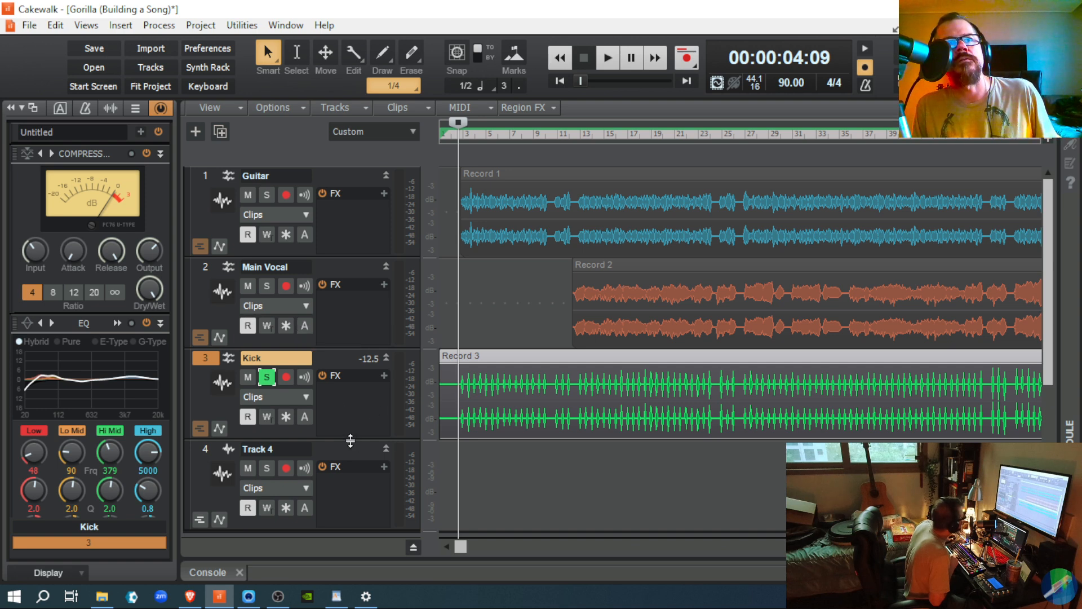
Step: Enlarge the Kick track to show its Microphone input and Master output, then freeze and unfreeze it
drag(350, 440, 332, 478)
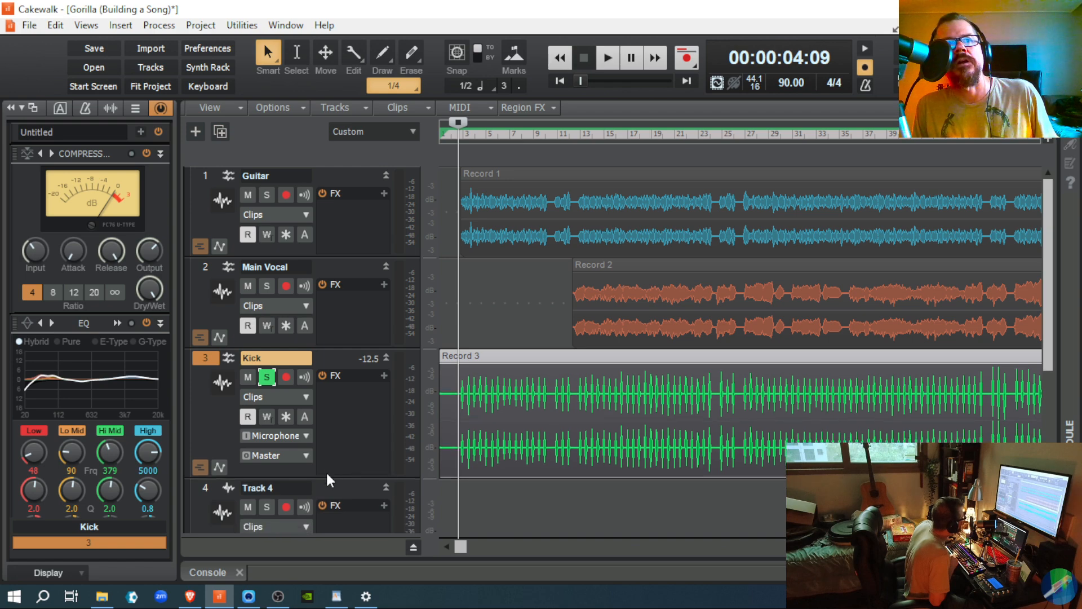
click(286, 418)
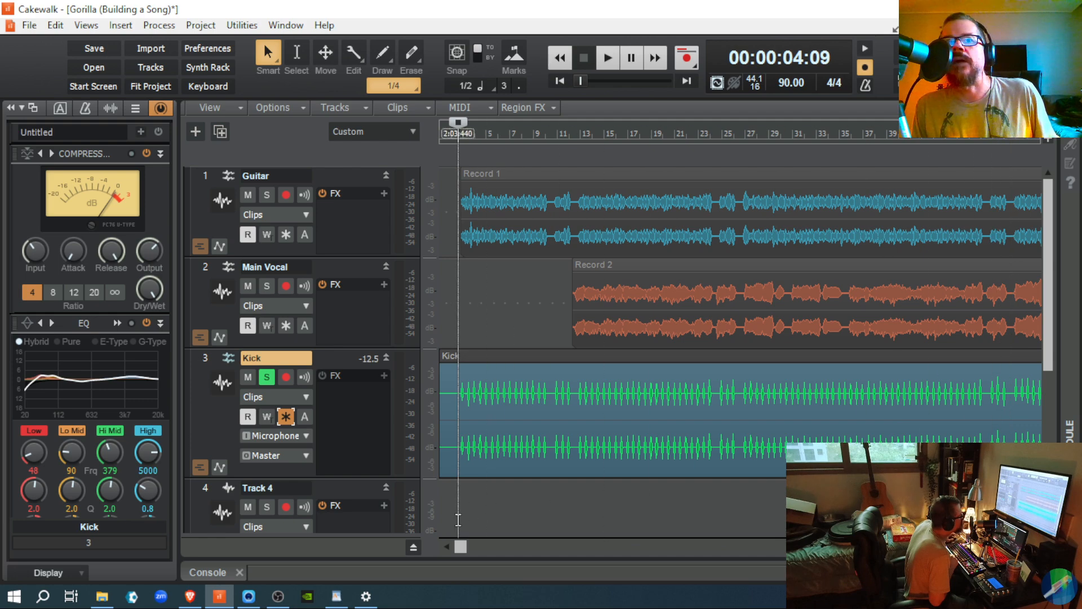
drag(461, 547, 435, 548)
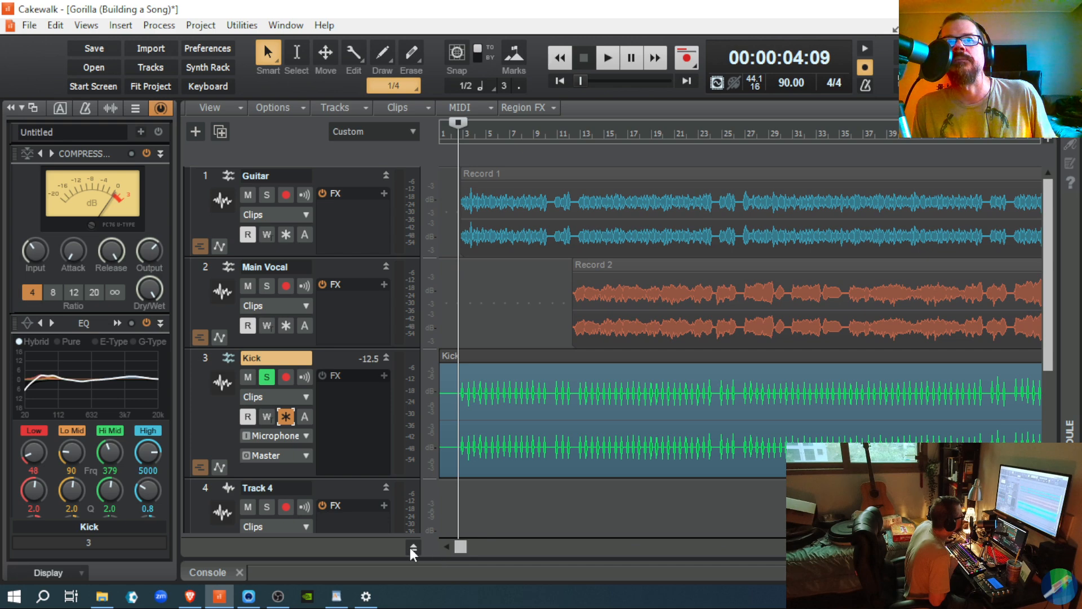
click(287, 415)
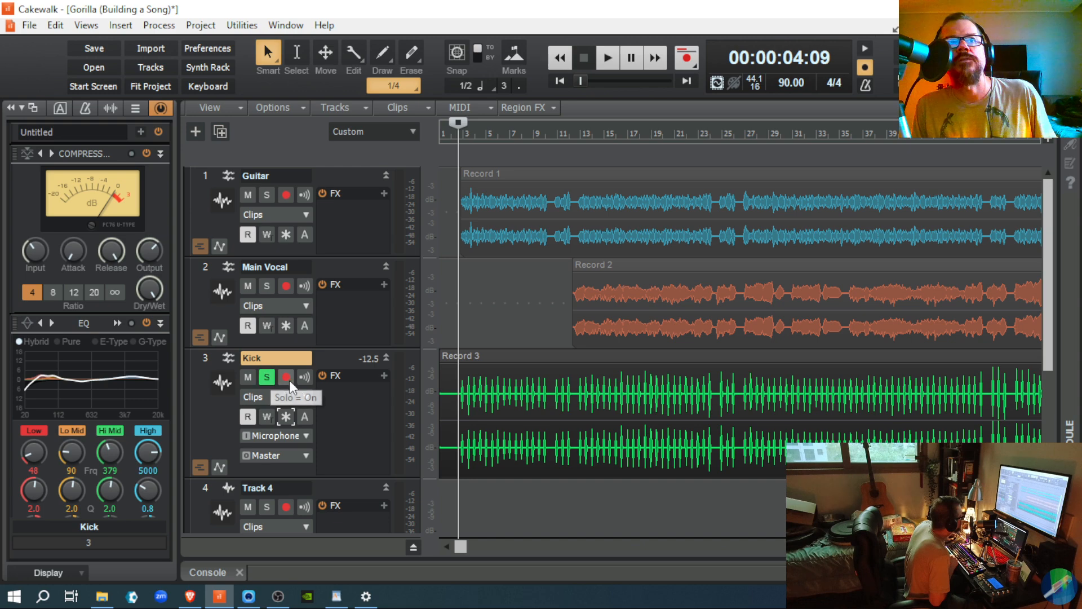
Step: Undo the Kick track's unfreeze, unfreeze it again, and bring up the Console mixer
click(55, 25)
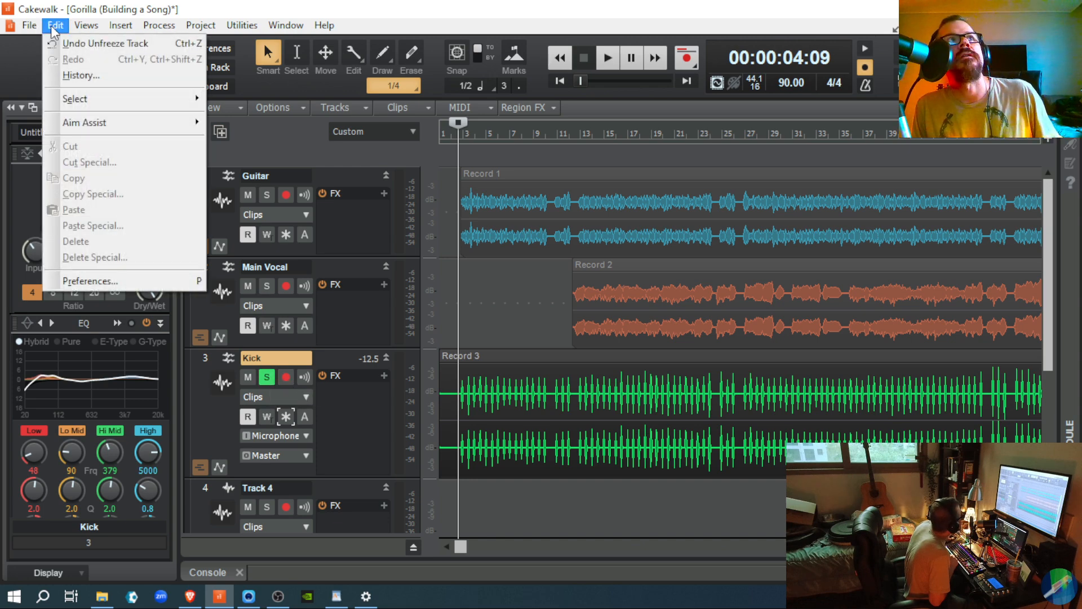
click(60, 43)
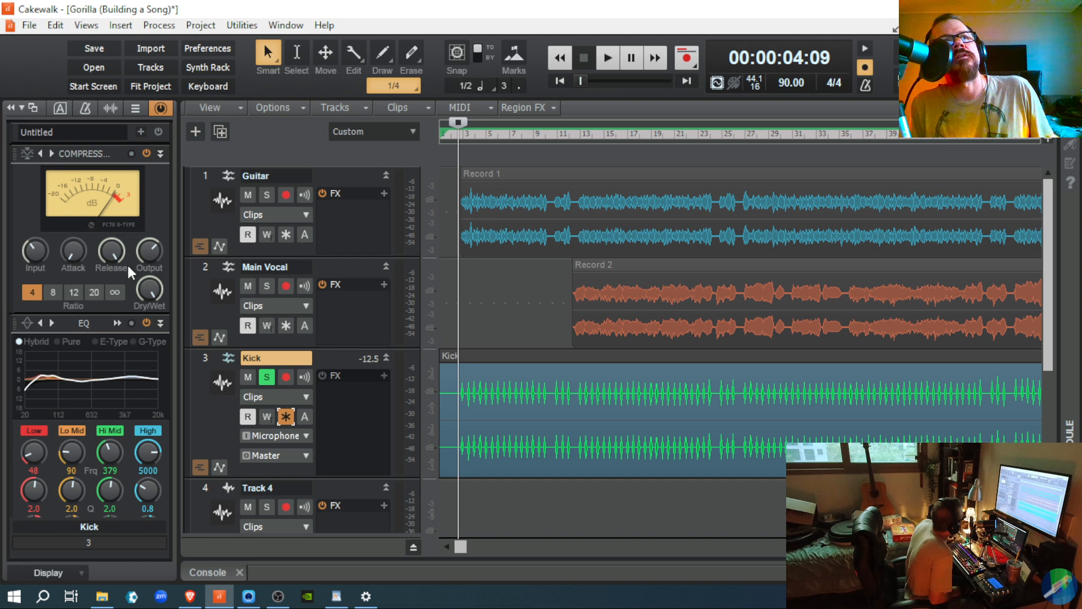
click(288, 414)
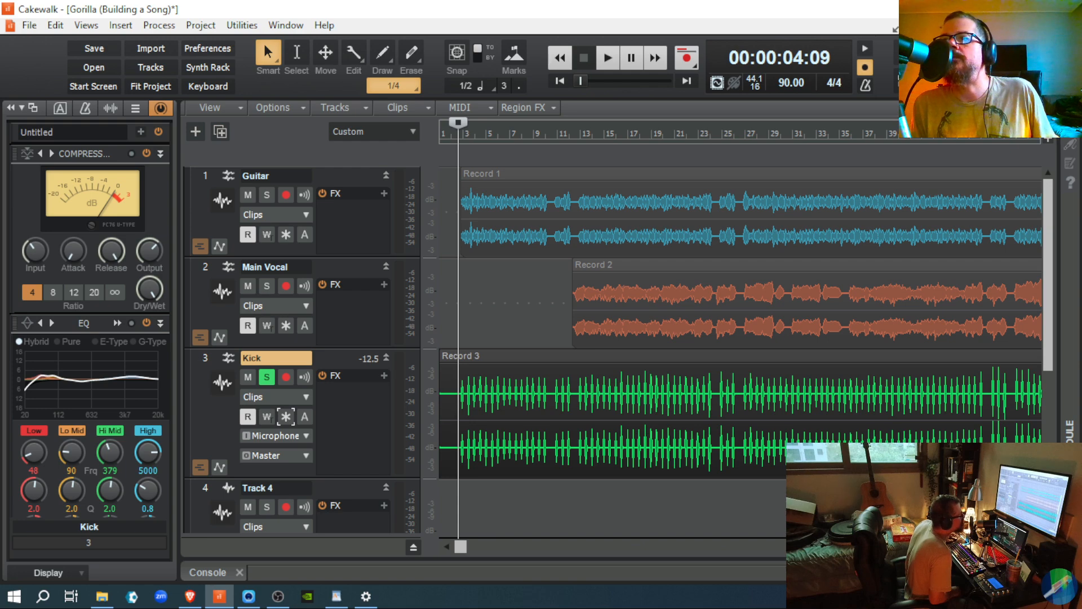
click(1051, 572)
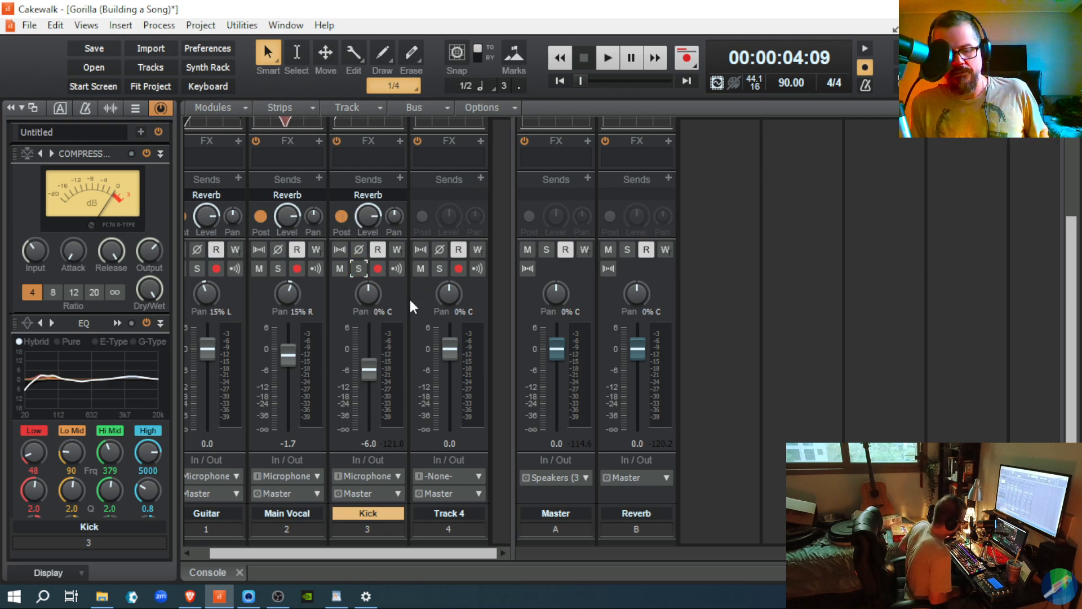
Step: Play and stop the song, then switch the Kick compressor ratio from 4:1 to 8:1
key(space)
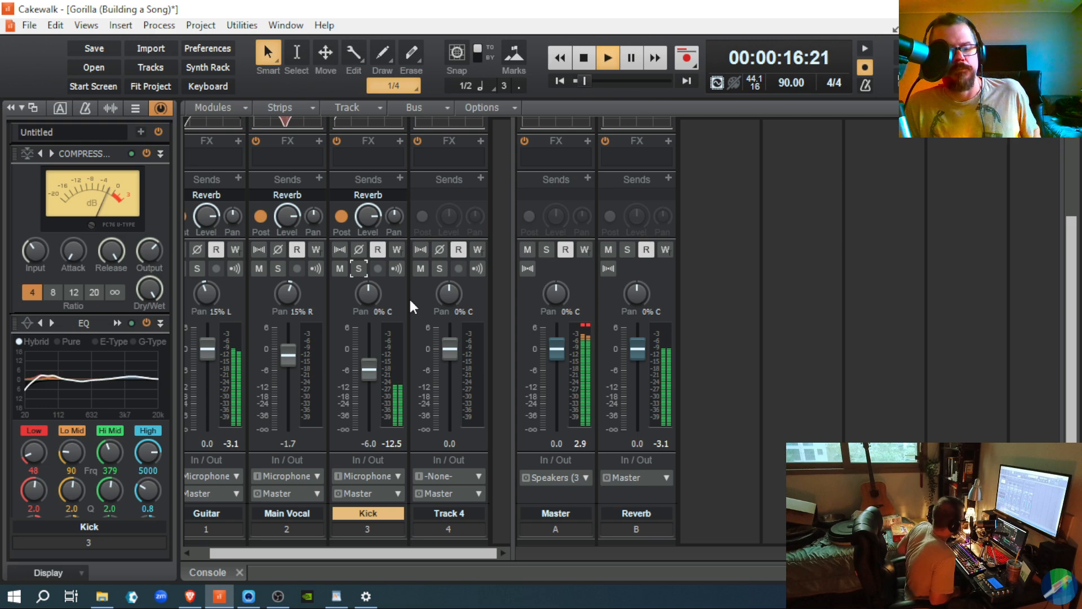
key(space)
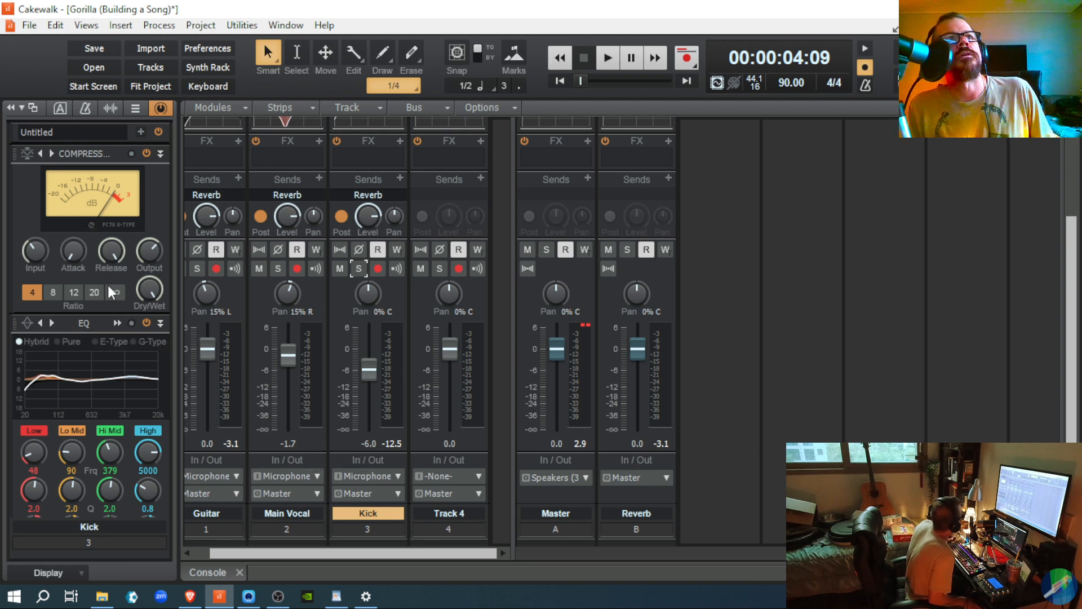
click(54, 293)
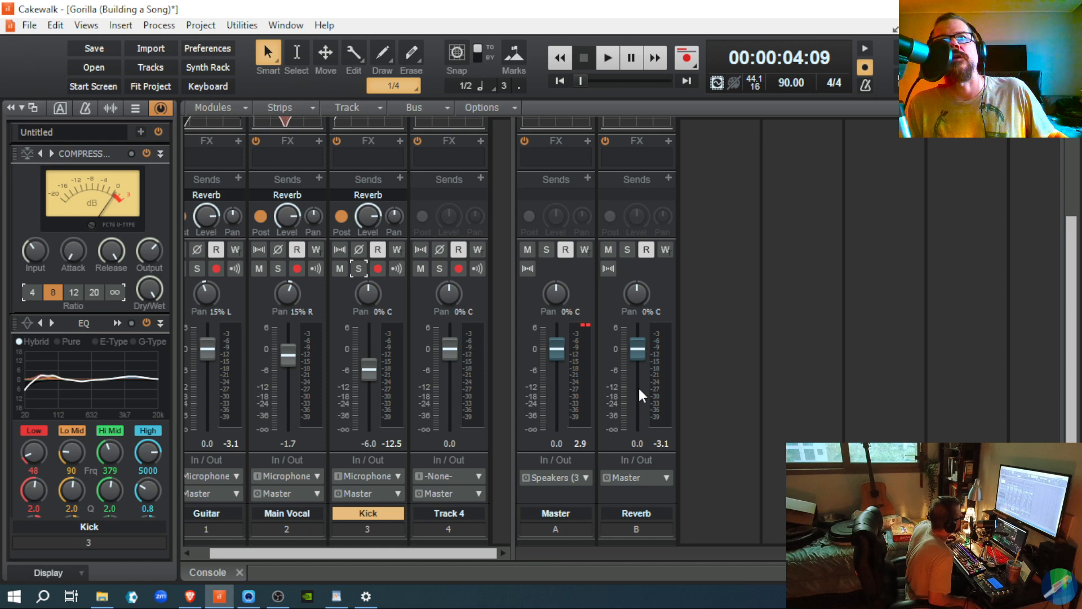
Step: Reset the Master peak reading, play and stop the mix, then clear the Master clip lights
click(589, 325)
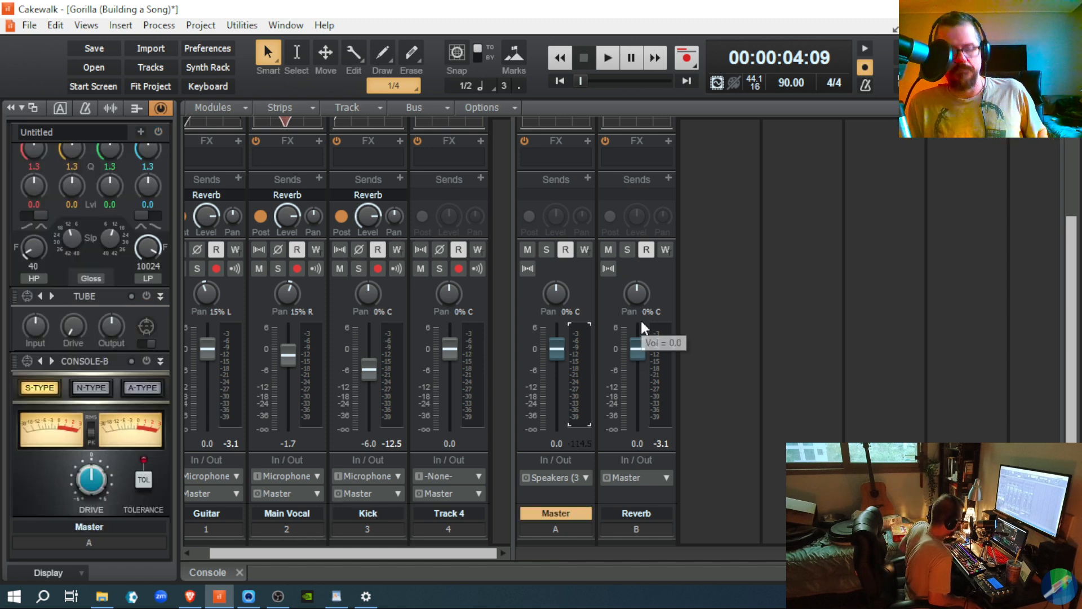
key(space)
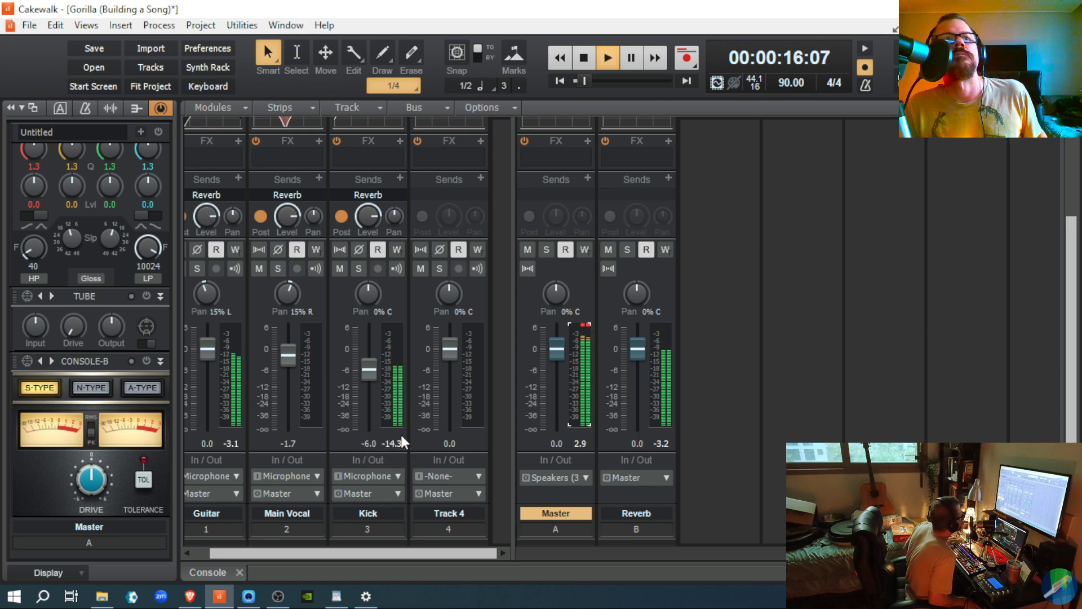
key(space)
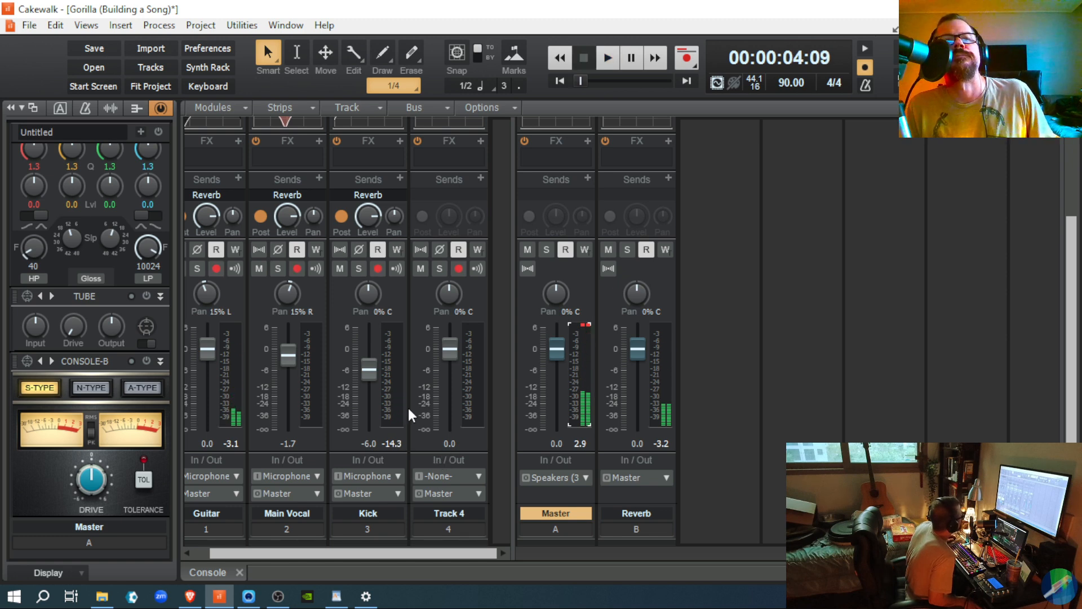
mouse_move(365, 377)
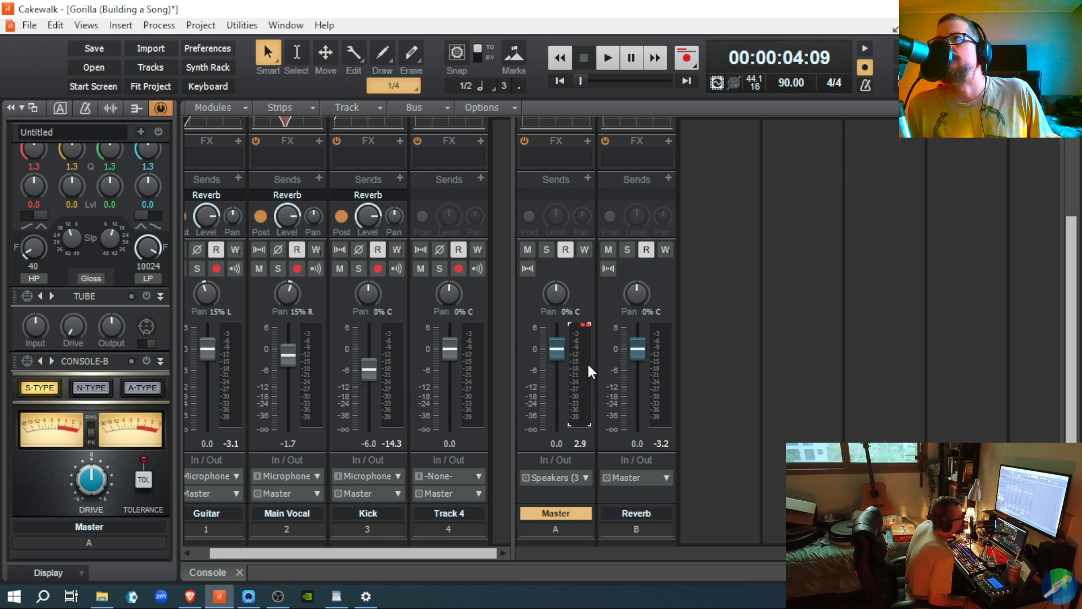
click(586, 328)
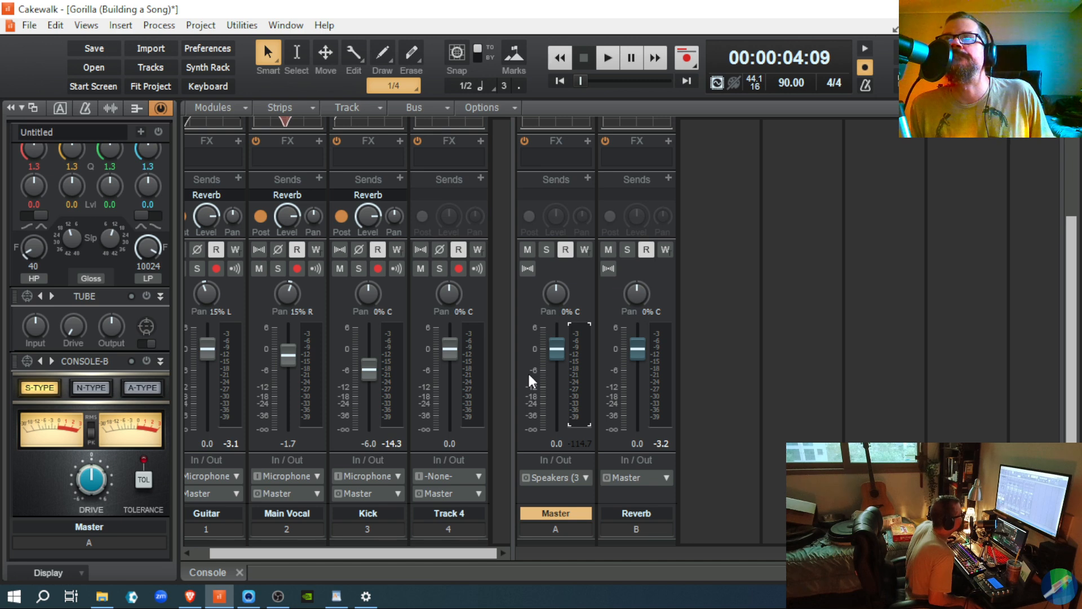
scroll(80, 333, up, 3)
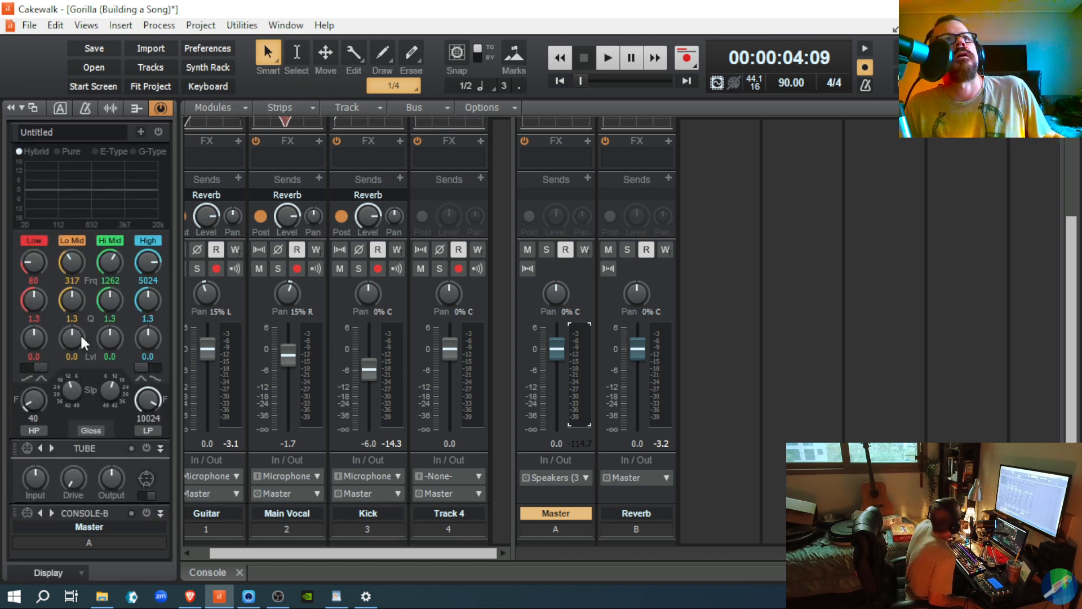
Step: Solo the Kick track and set its ProChannel compressor ratio to 12:1
click(357, 272)
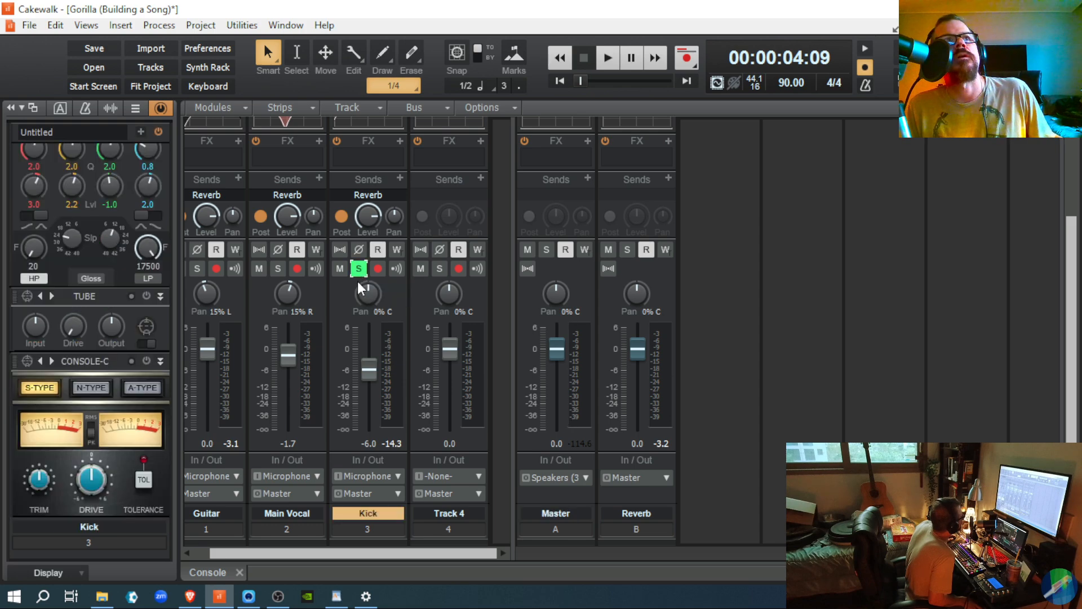
scroll(195, 417, up, 3)
scroll(166, 436, up, 5)
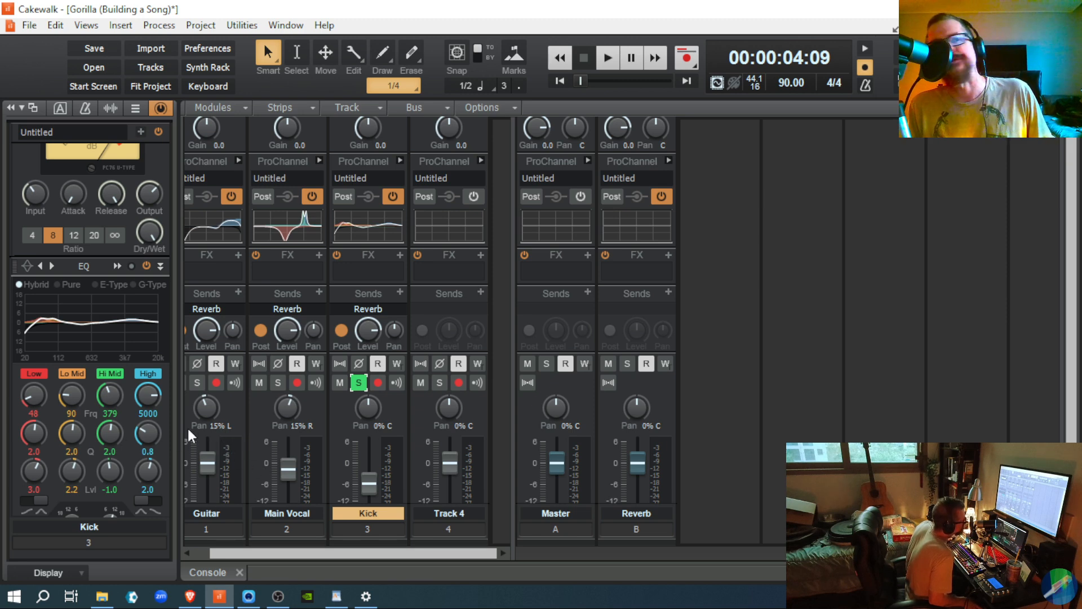
scroll(127, 420, up, 3)
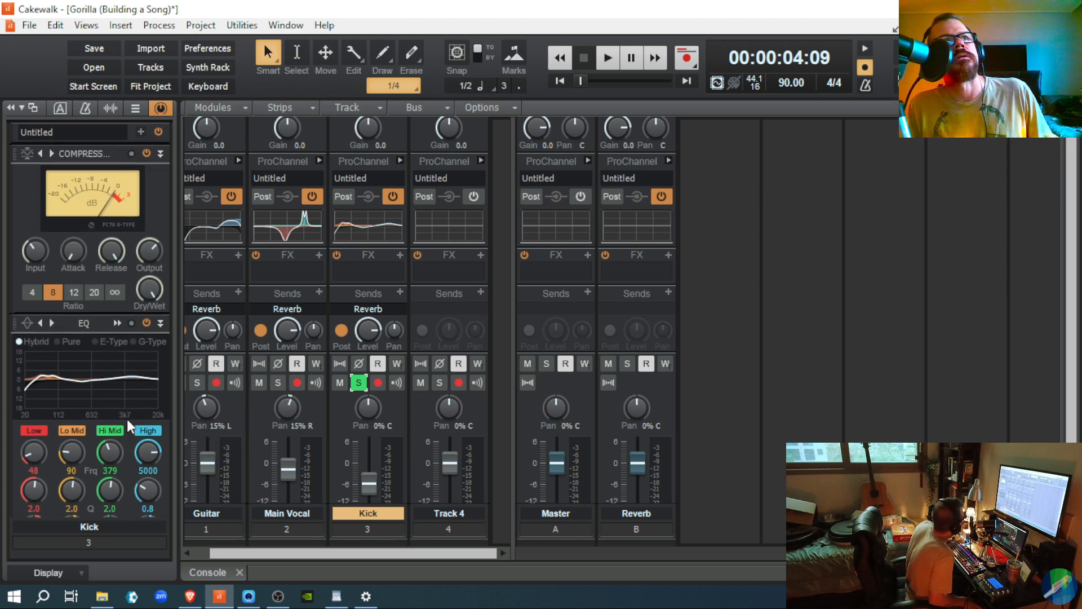
click(67, 293)
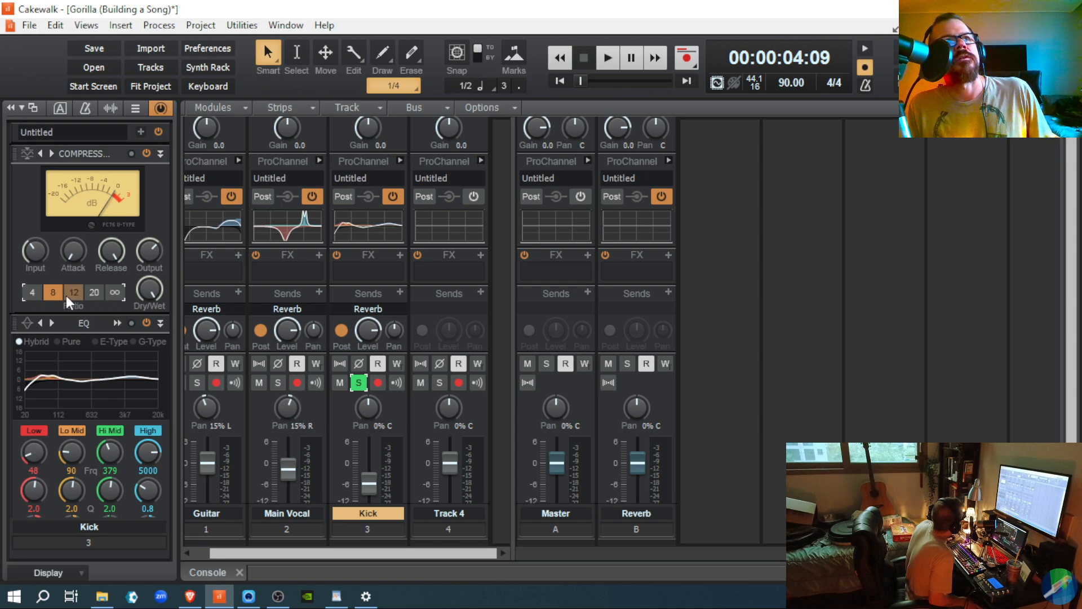
Step: Play the song, select the Master then Kick strips, and unsolo Kick for the full mix
key(space)
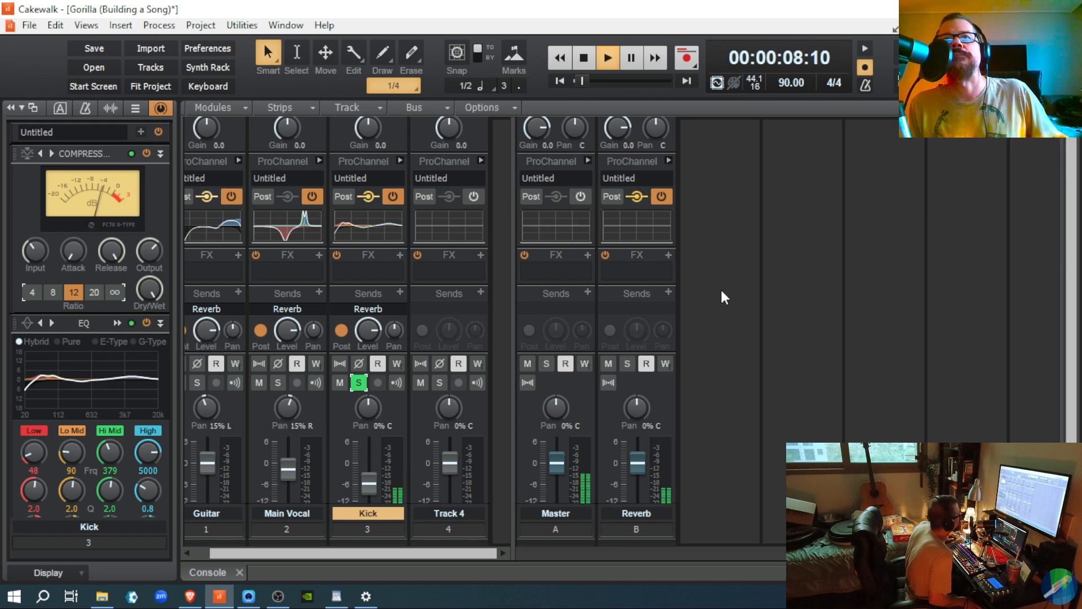
scroll(720, 296, down, 4)
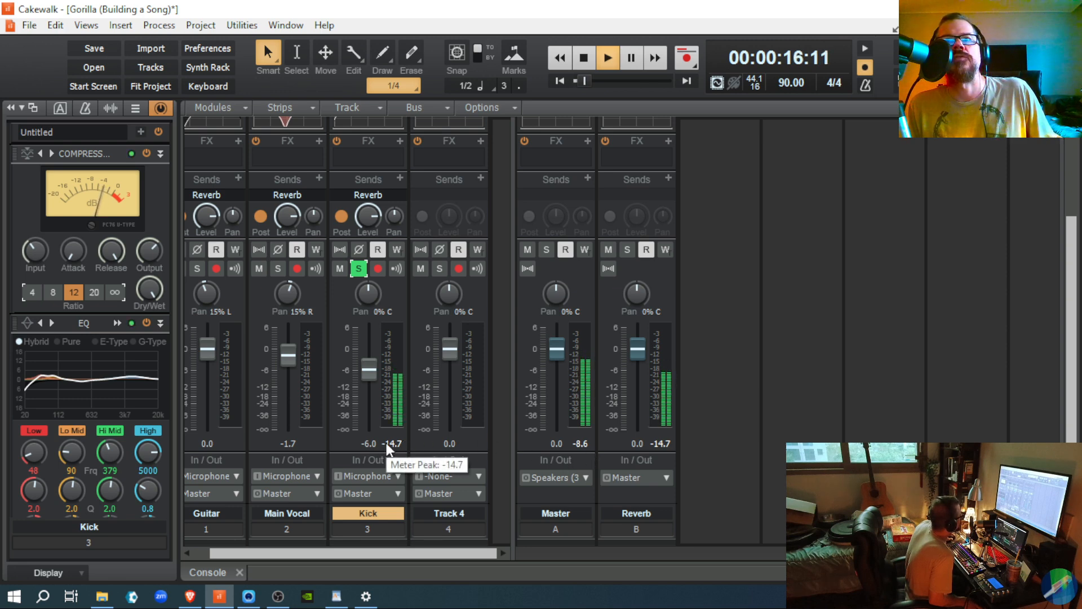
click(581, 323)
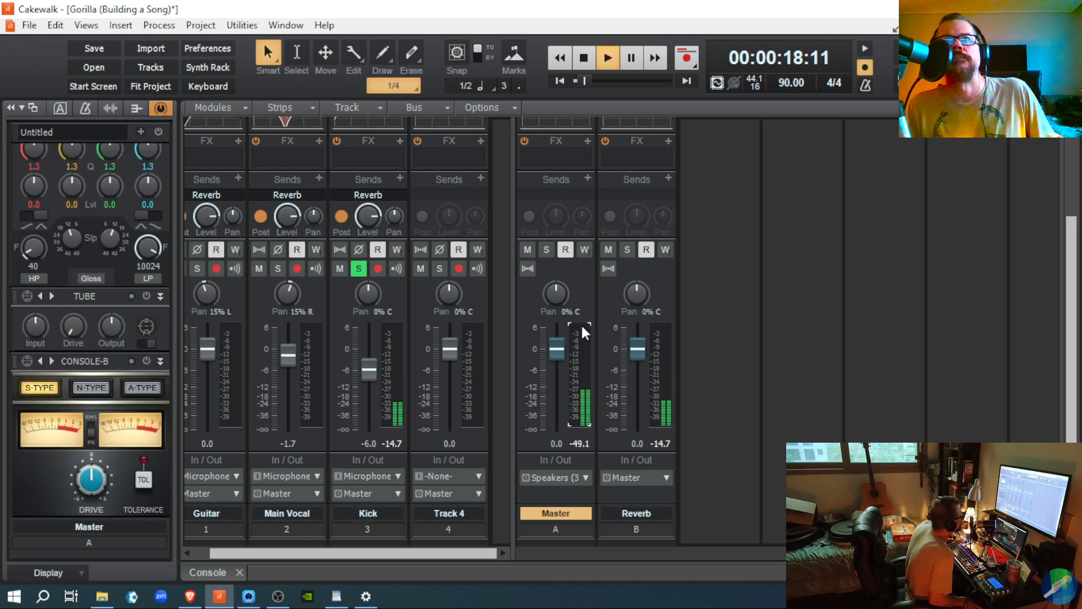
click(398, 323)
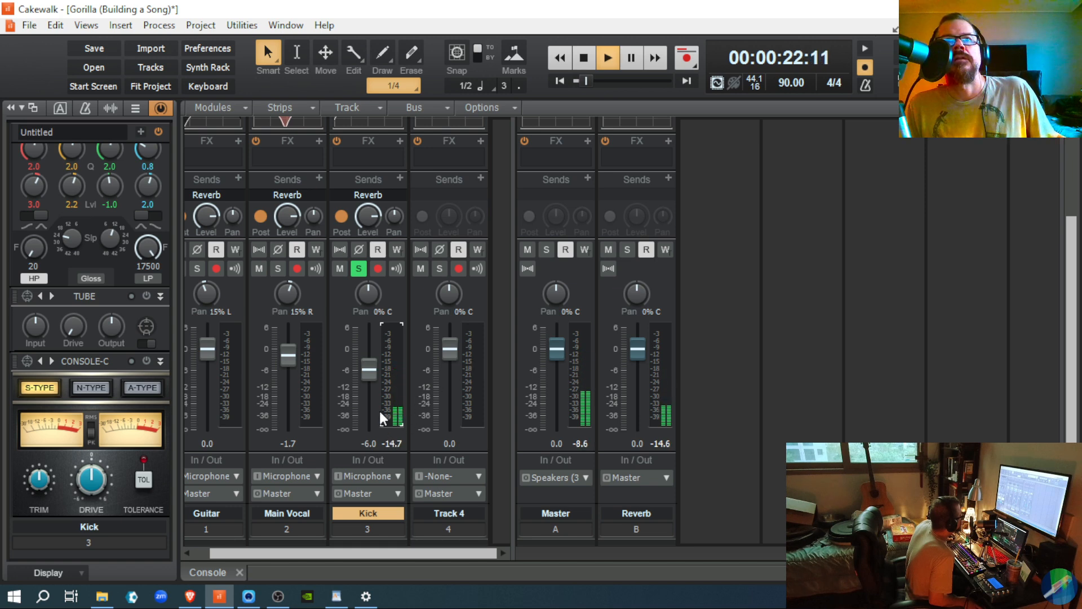
mouse_move(375, 377)
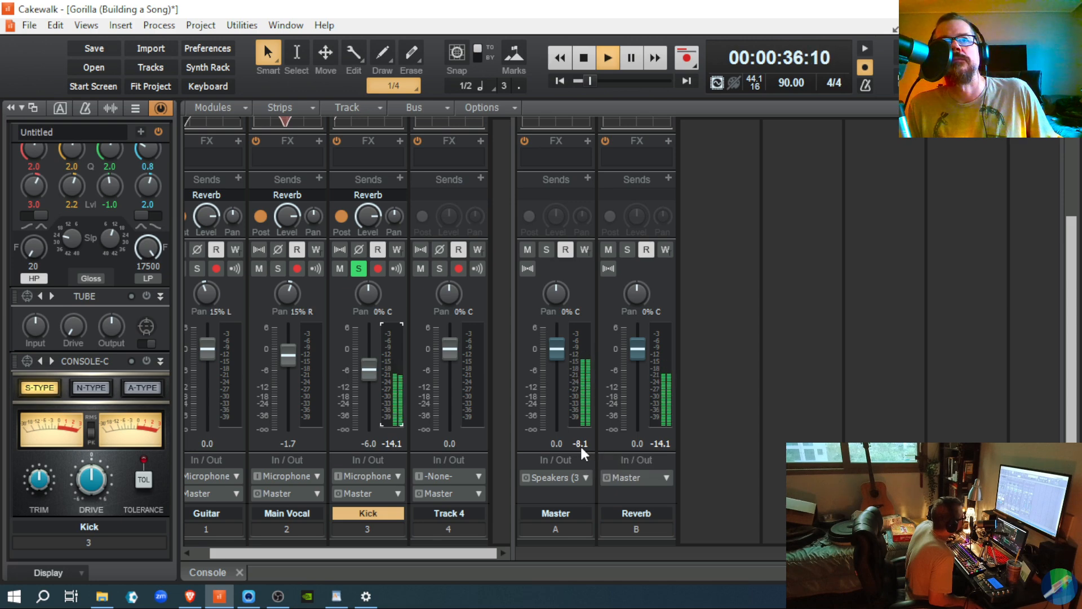
click(358, 268)
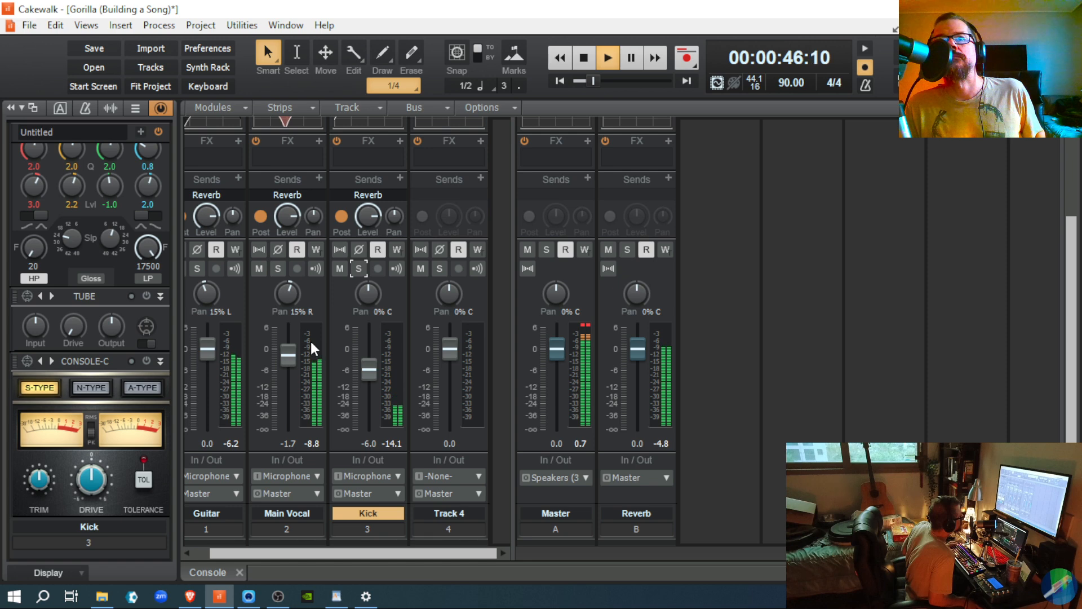
key(space)
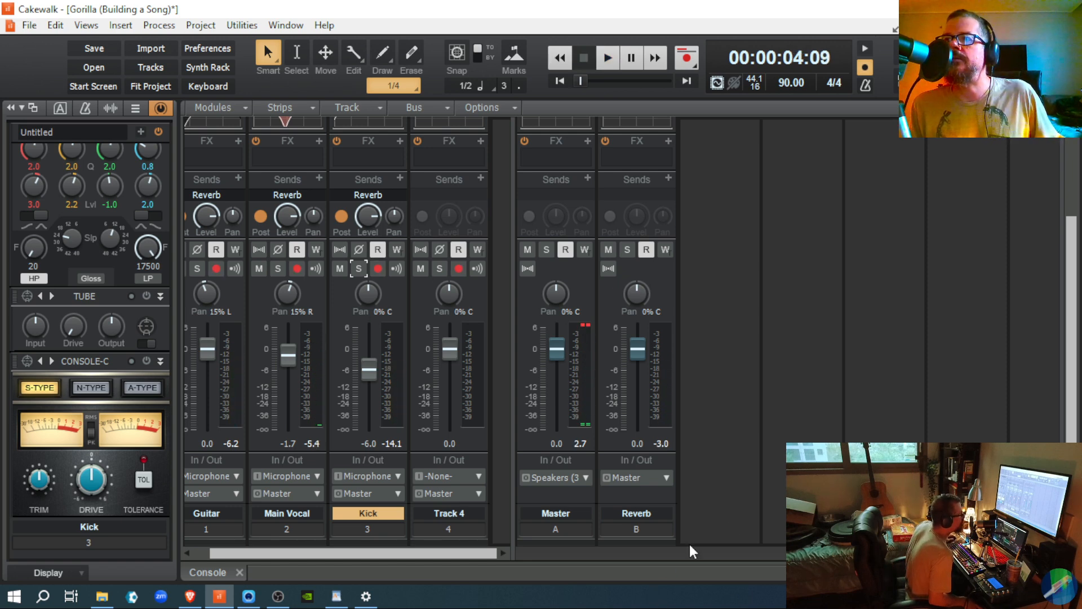
key(alt+1)
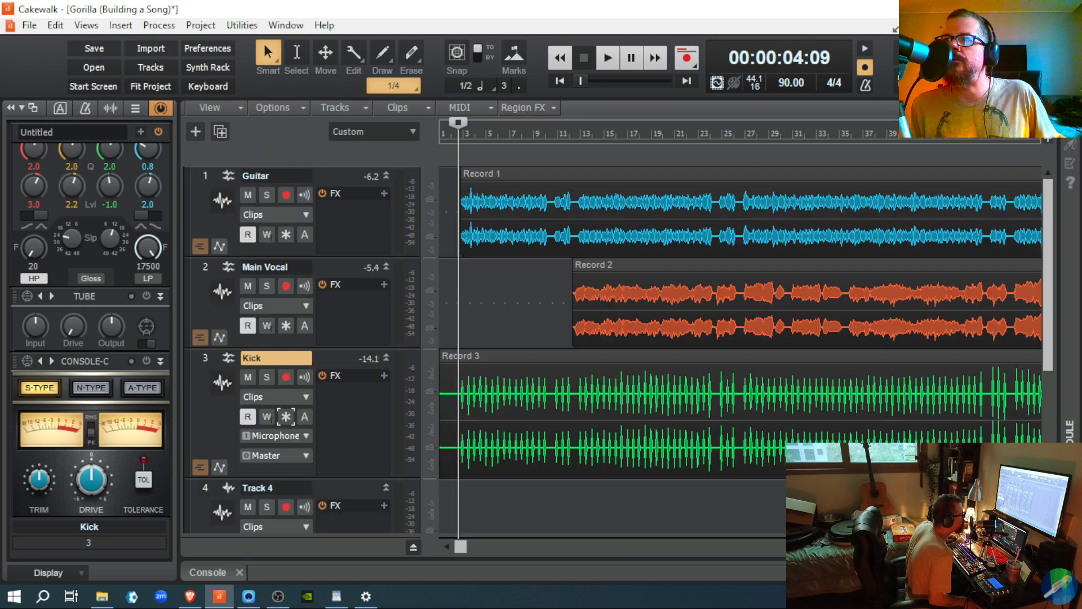
click(279, 419)
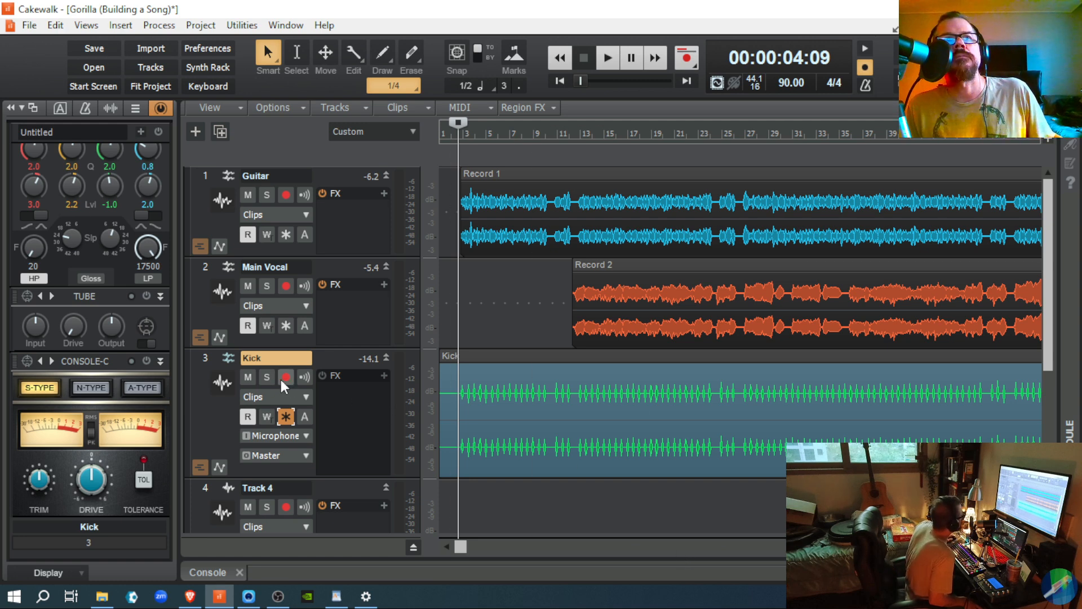
click(287, 421)
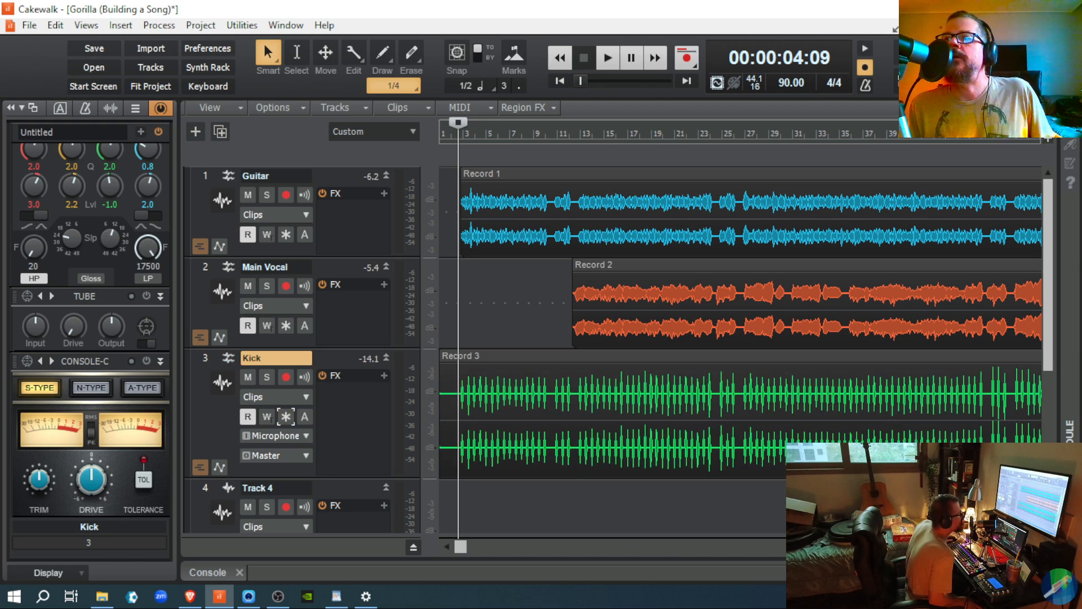
key(alt+2)
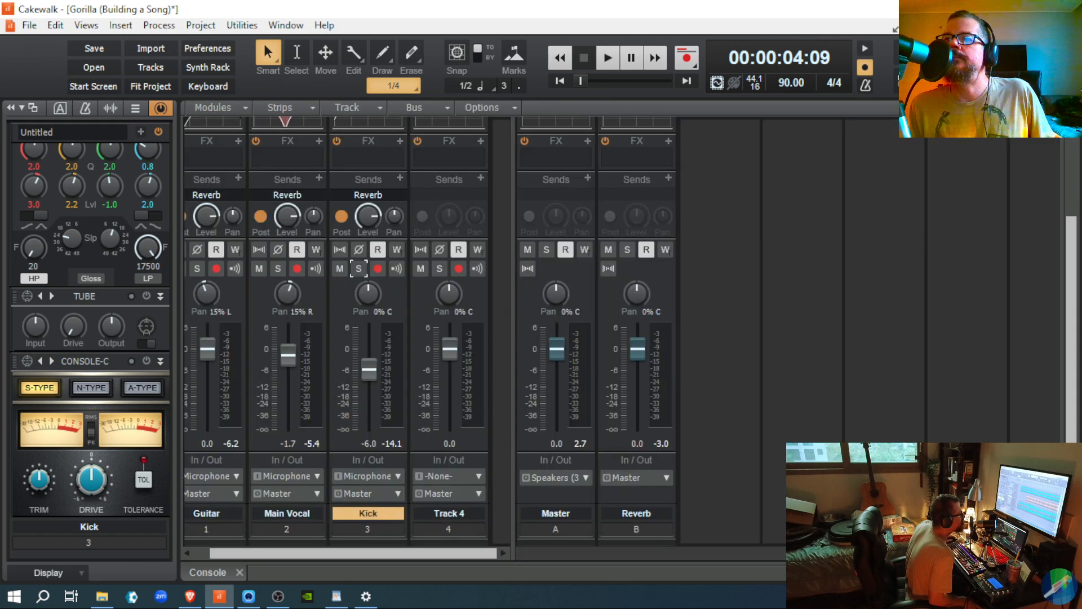
click(358, 269)
Step: Play the soloed Kick and switch its compressor ratio through 8, 4, 8, then 12
key(space)
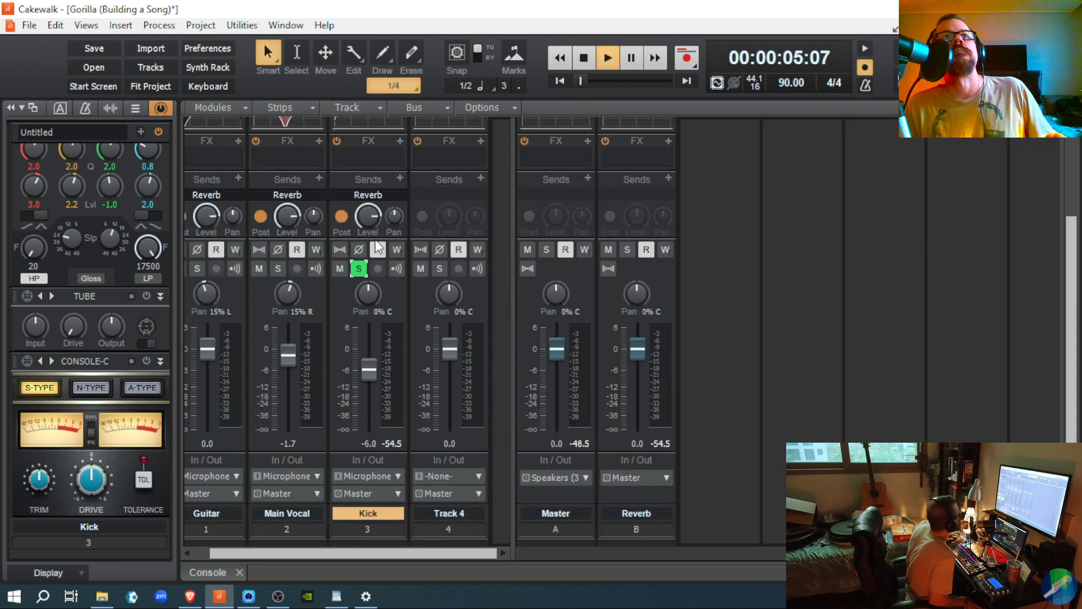
scroll(140, 282, up, 1)
scroll(139, 282, up, 3)
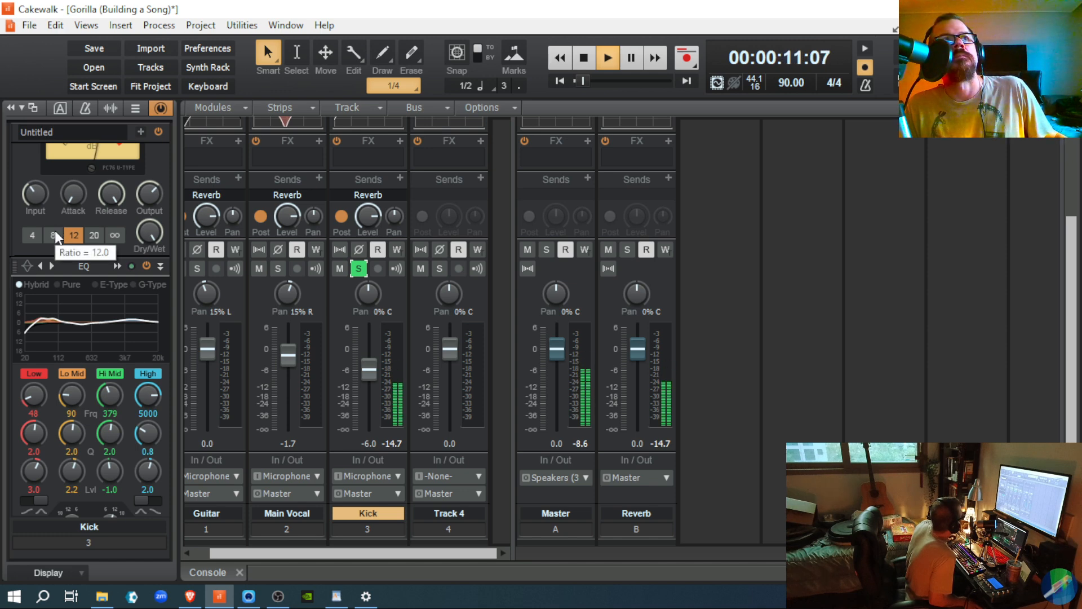
click(55, 233)
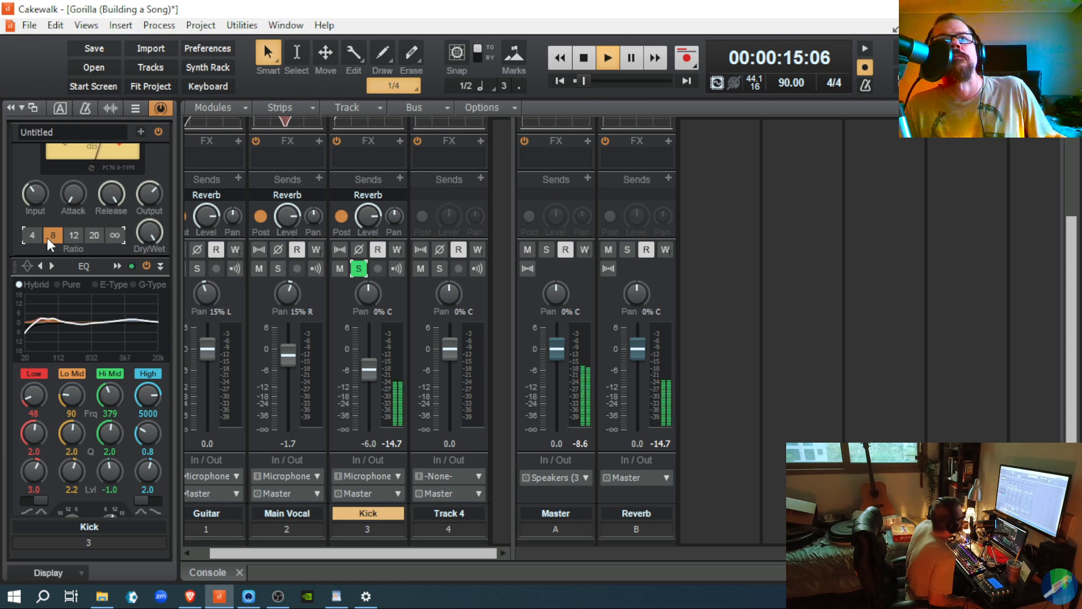
click(32, 237)
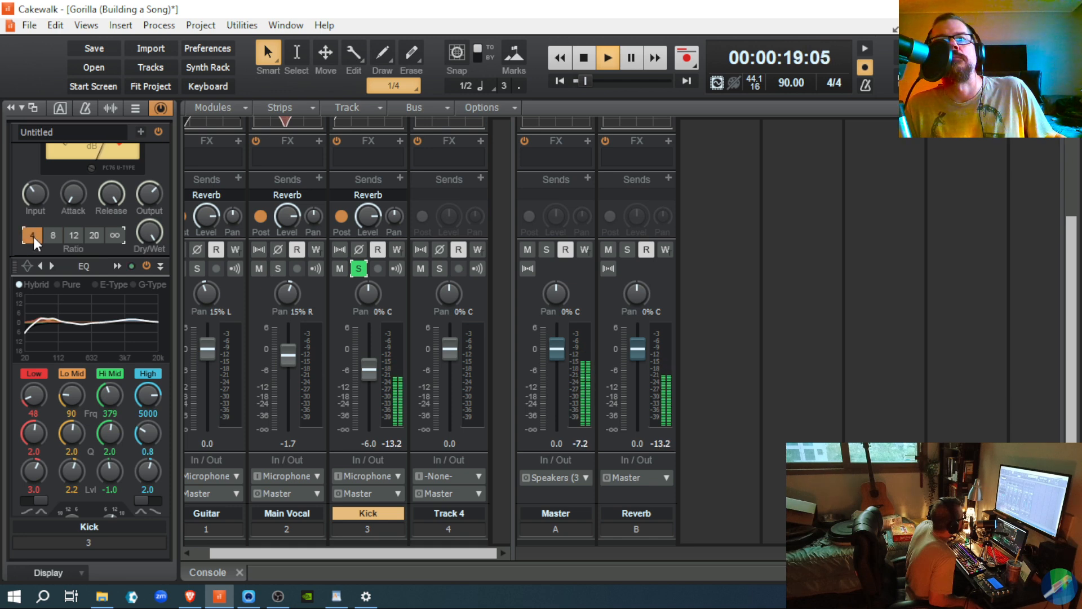
click(53, 240)
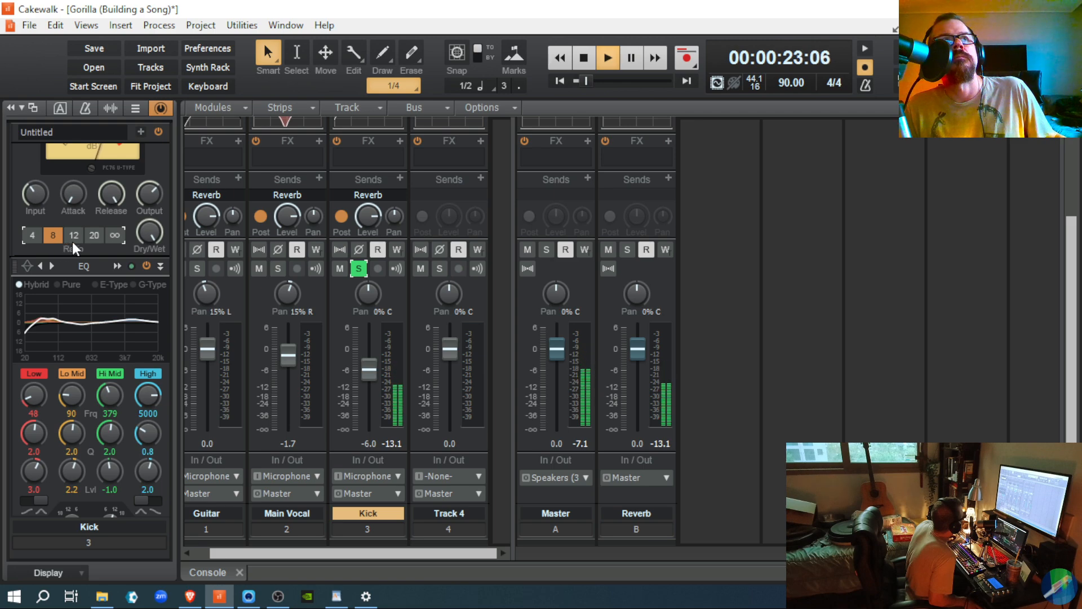
click(73, 236)
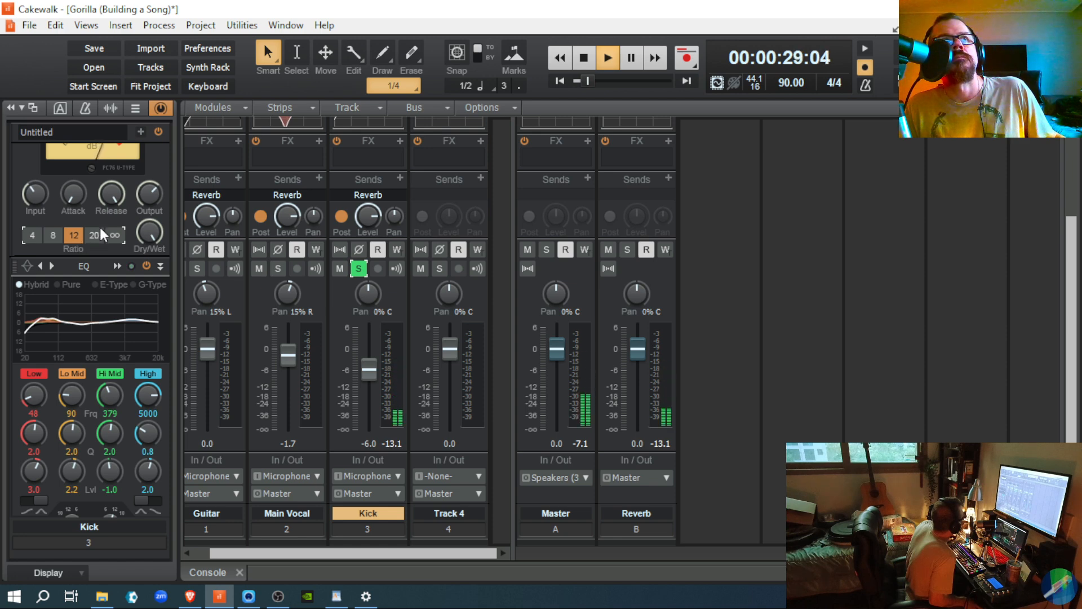
scroll(99, 226, up, 2)
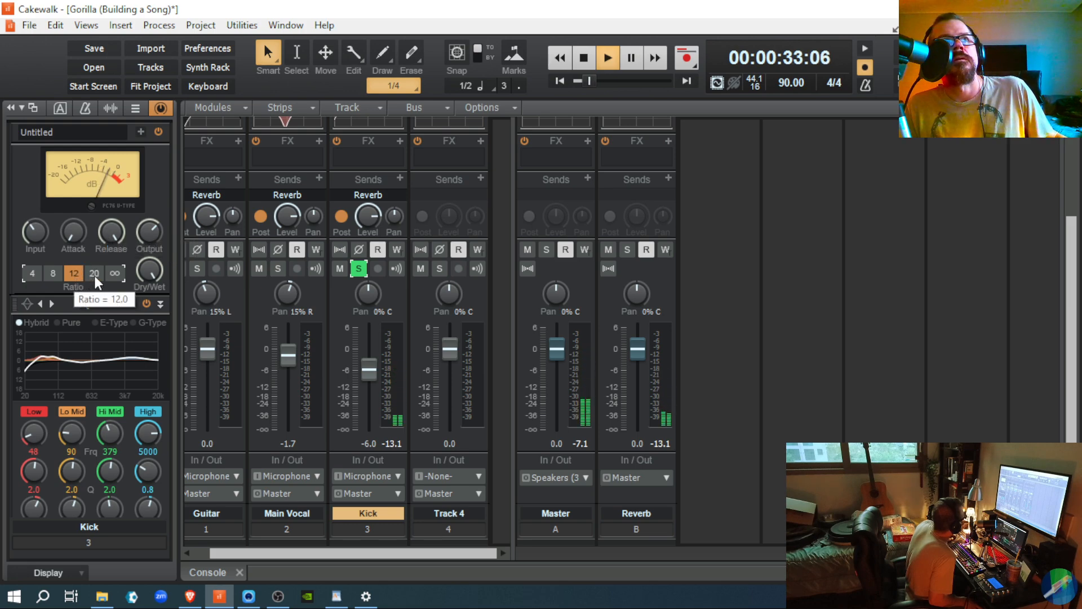
Step: Try compressor ratio 20, then step down through 12 and 8 to finish at 4:1
click(96, 273)
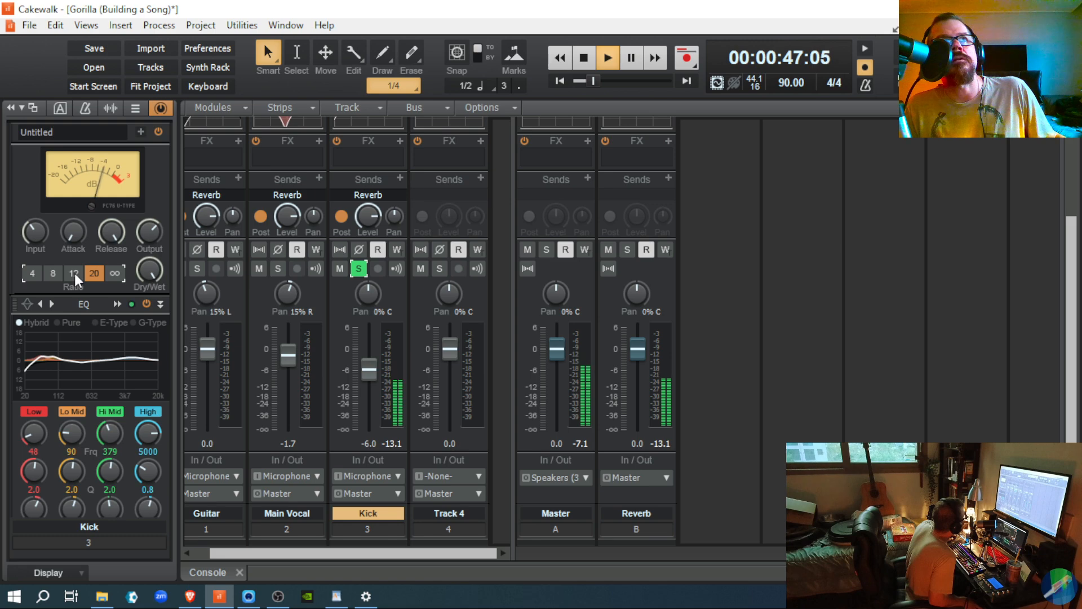
click(75, 274)
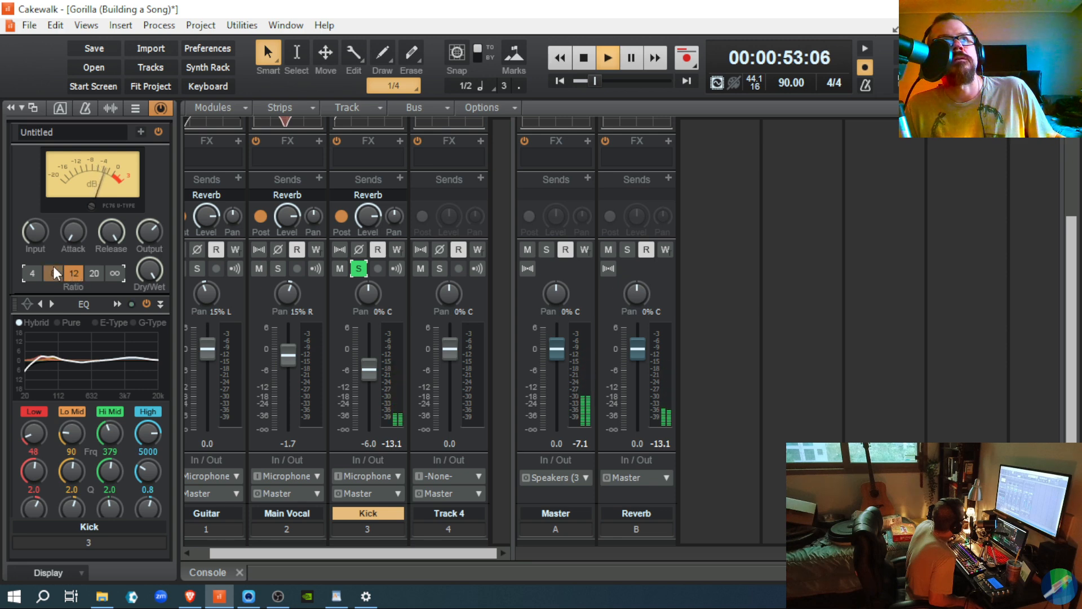
click(53, 268)
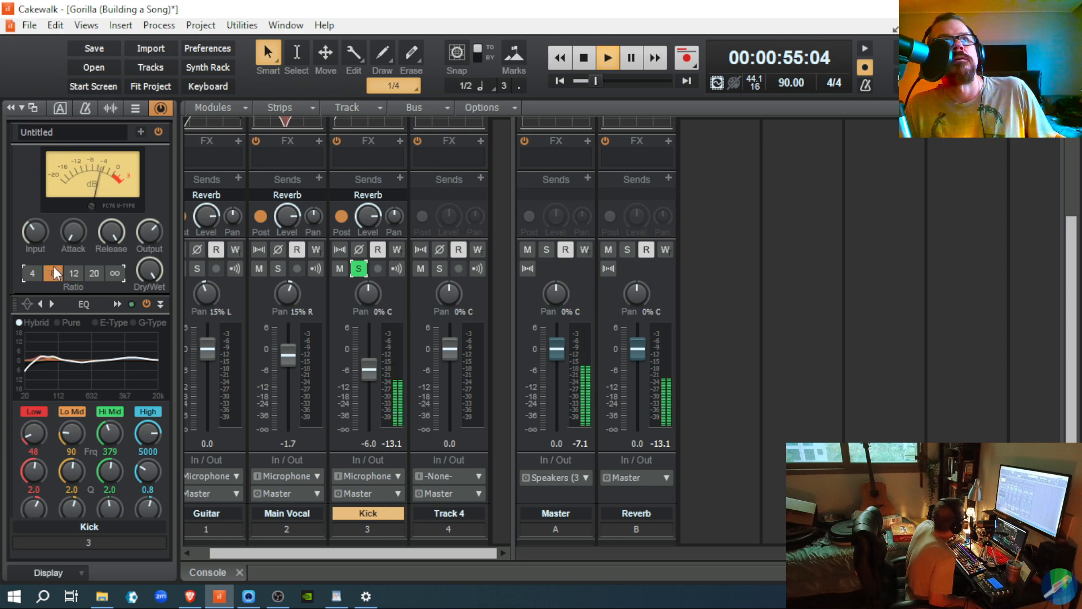
click(34, 277)
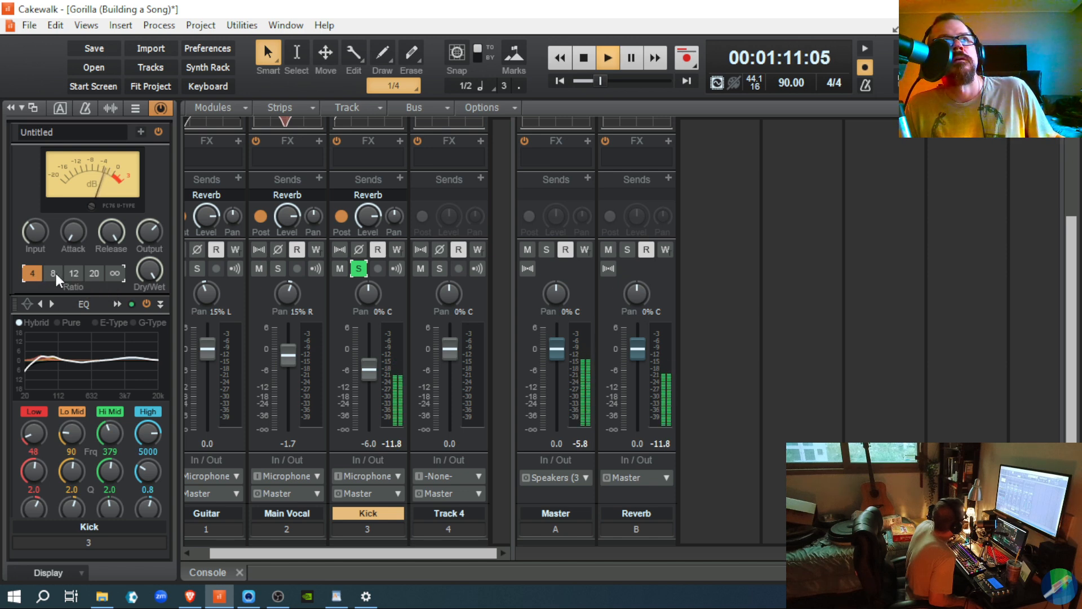
Step: Cycle the Kick ratio through 8, 12, 20, ∞ and 4, settle on 8:1, and stop playback
click(54, 273)
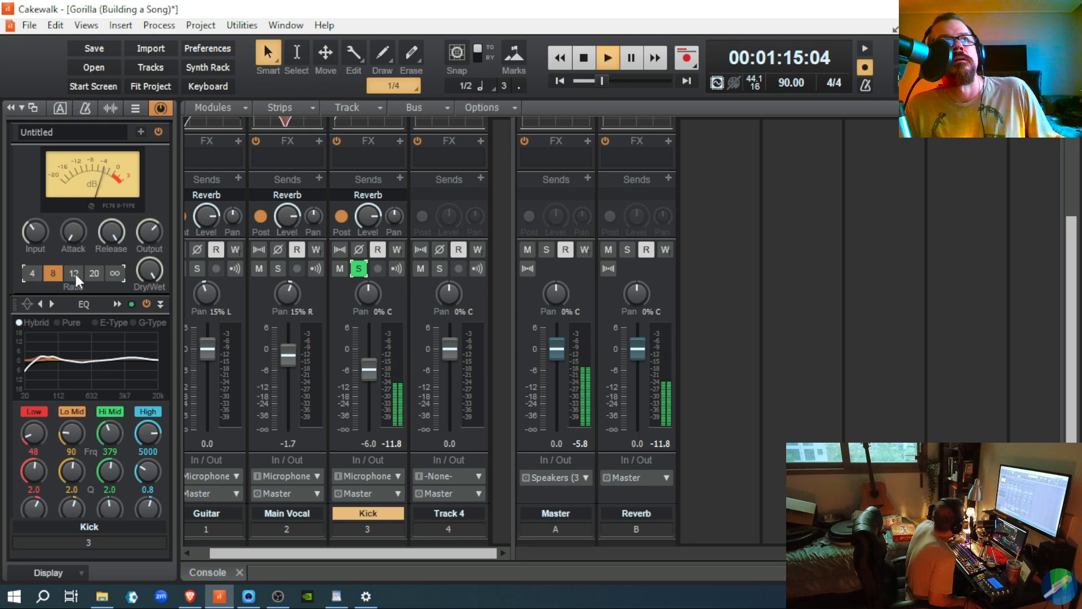
click(75, 274)
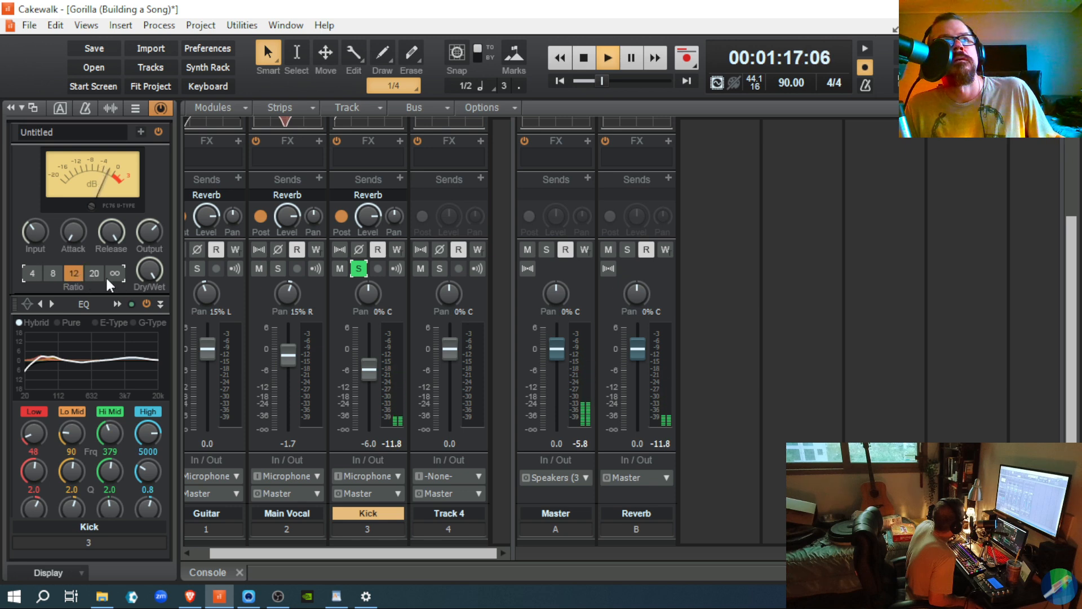
click(92, 279)
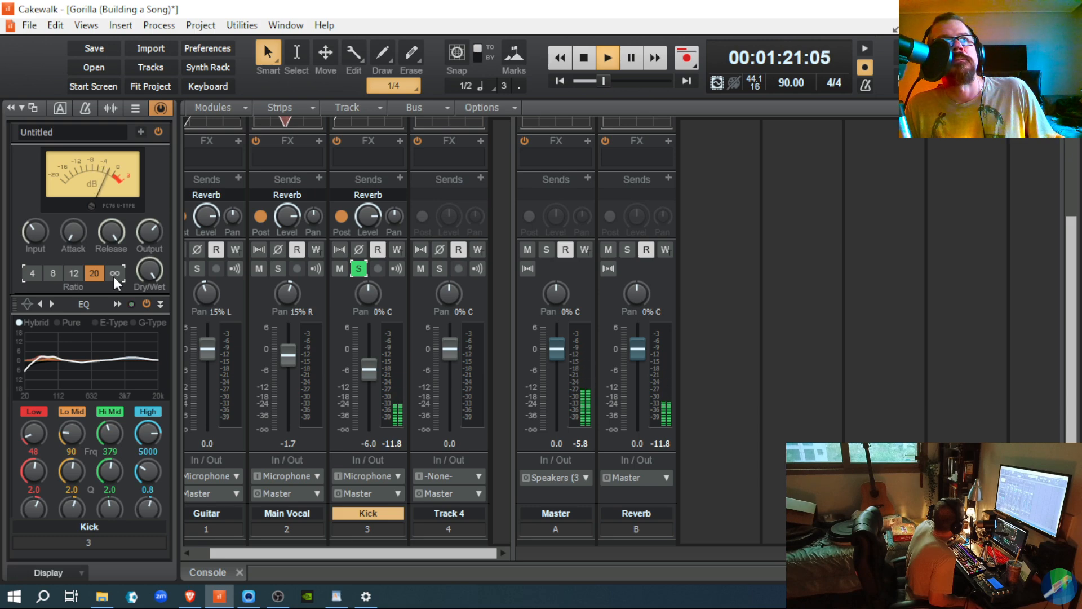
click(113, 277)
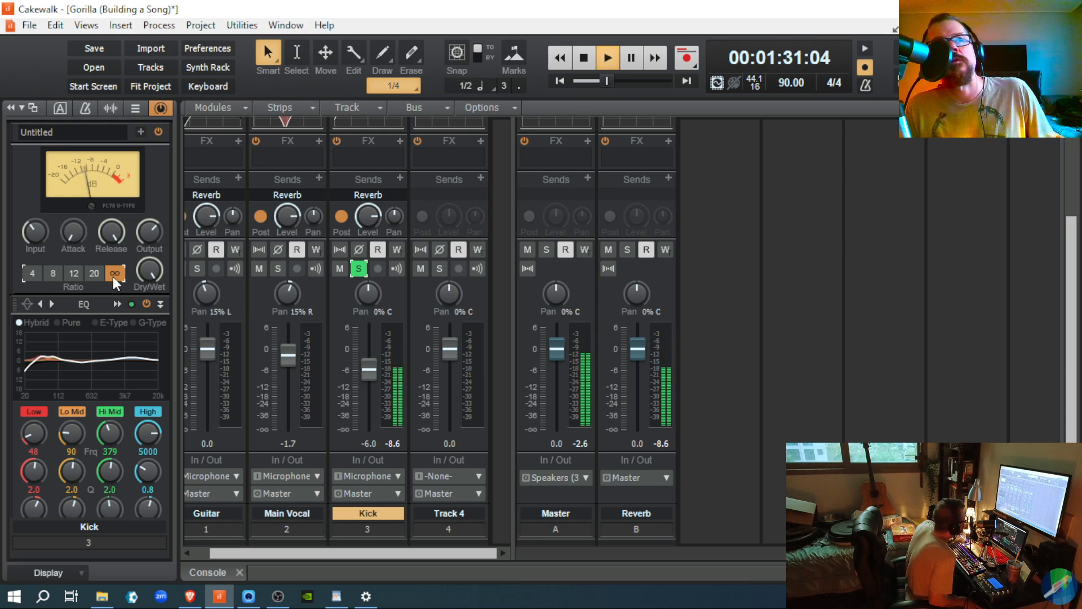
click(34, 272)
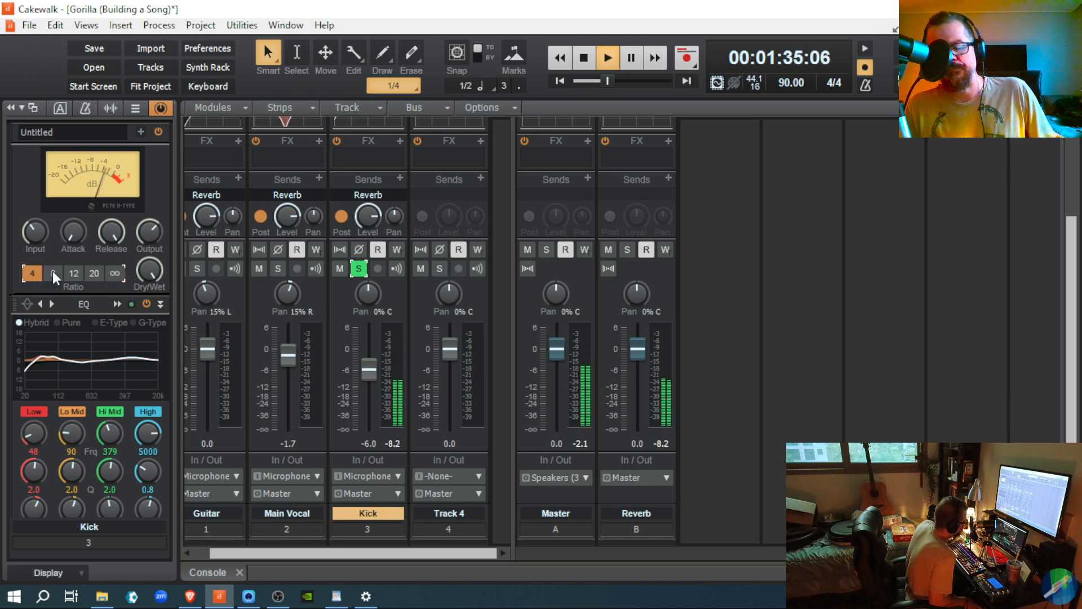
click(53, 271)
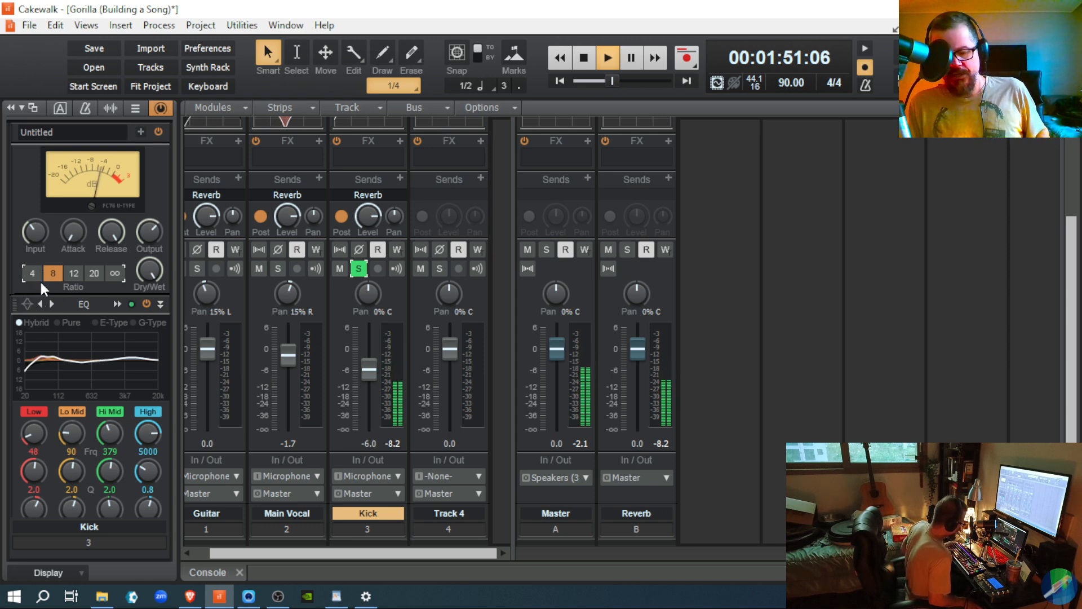
key(space)
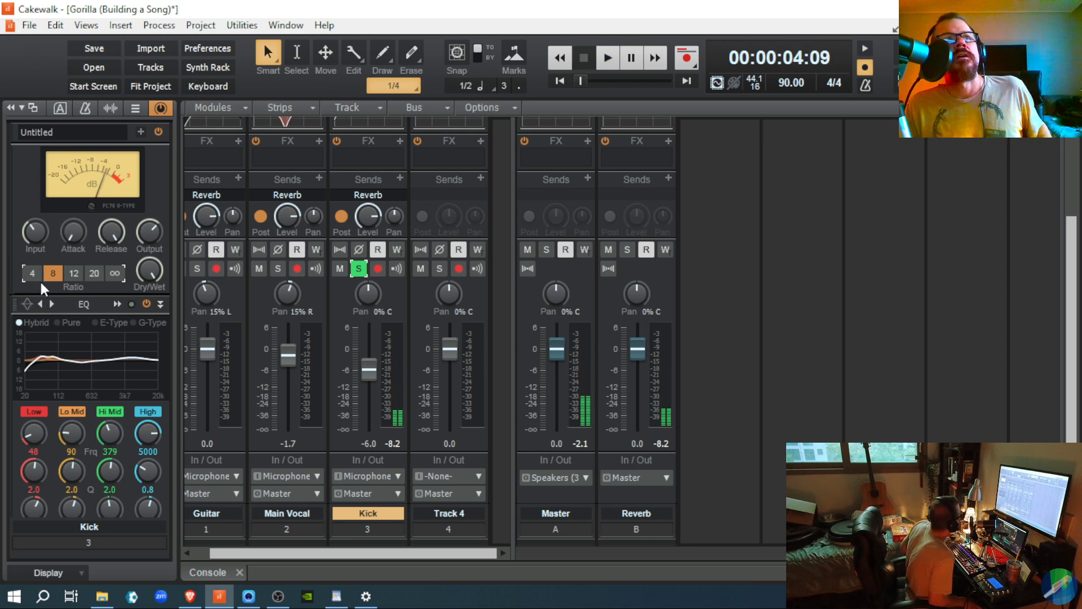
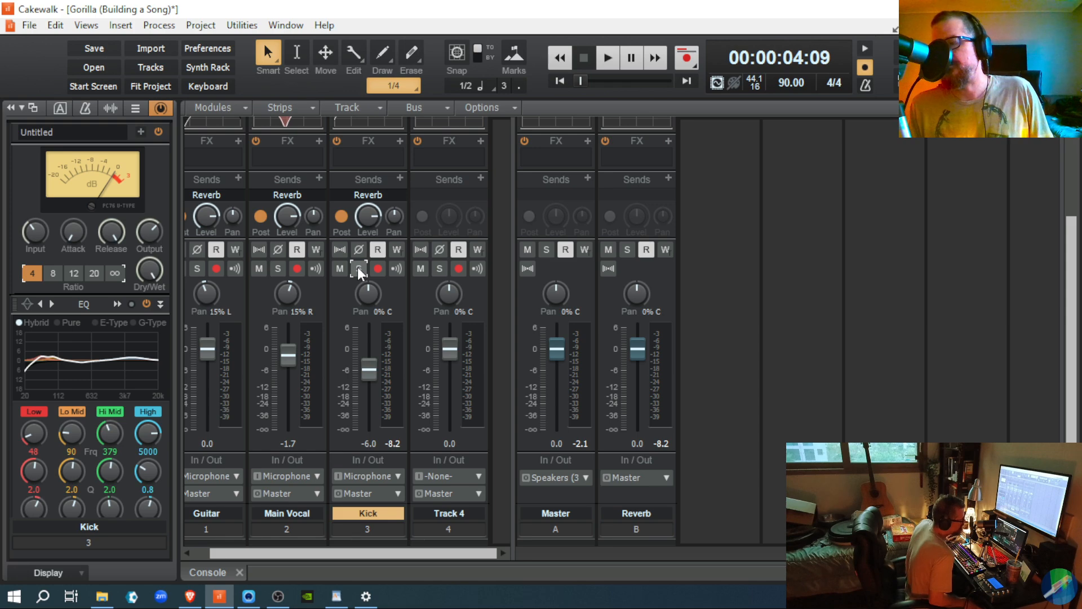
Step: During playback, lower the Guitar fader to -2.5 dB and clear the Master clip indicator
key(space)
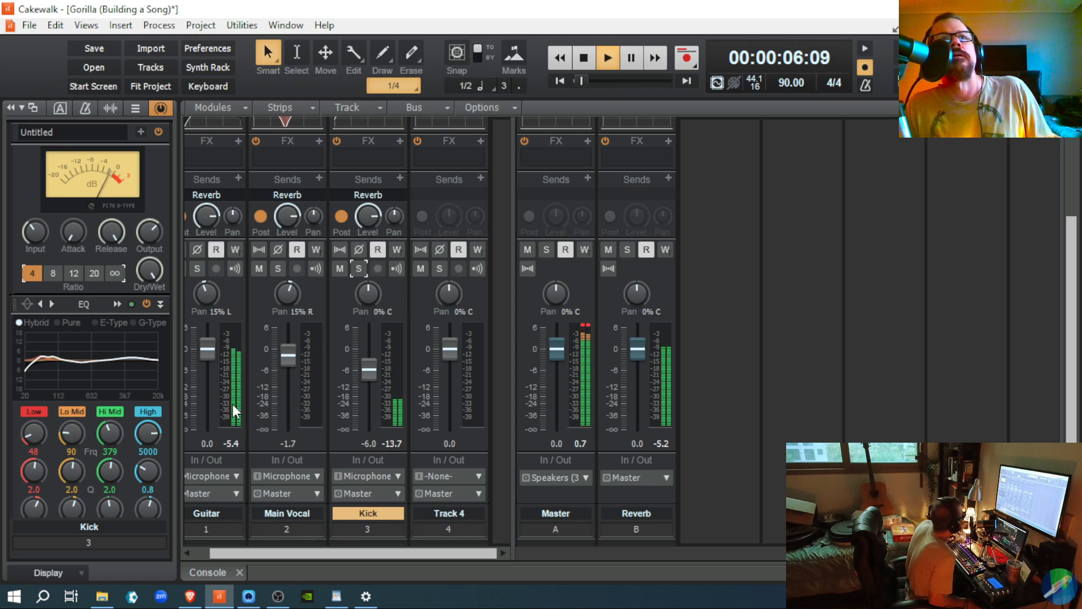
drag(207, 349, 207, 357)
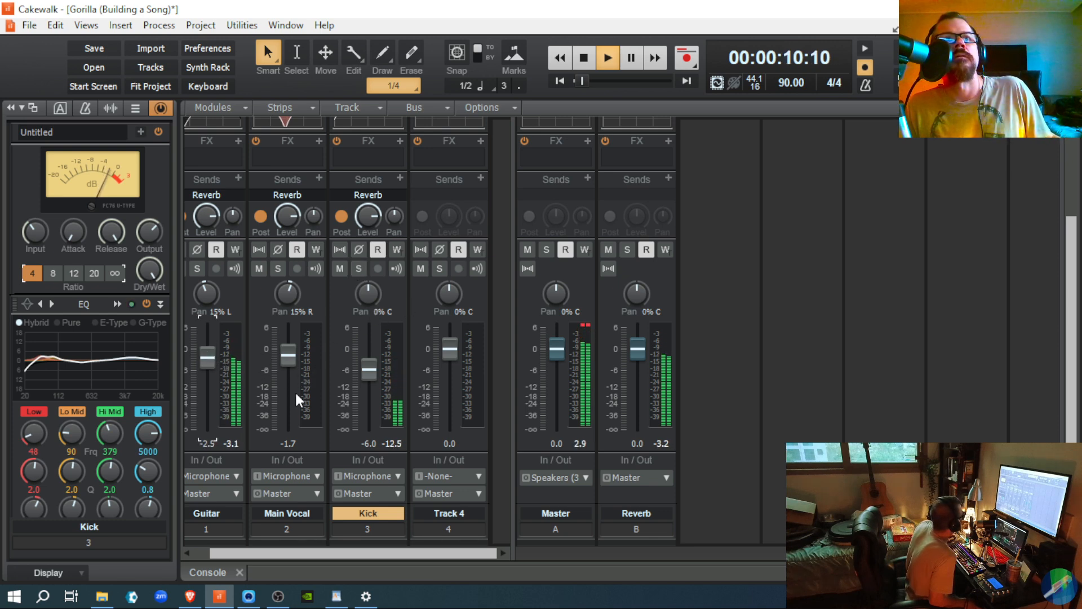
click(585, 329)
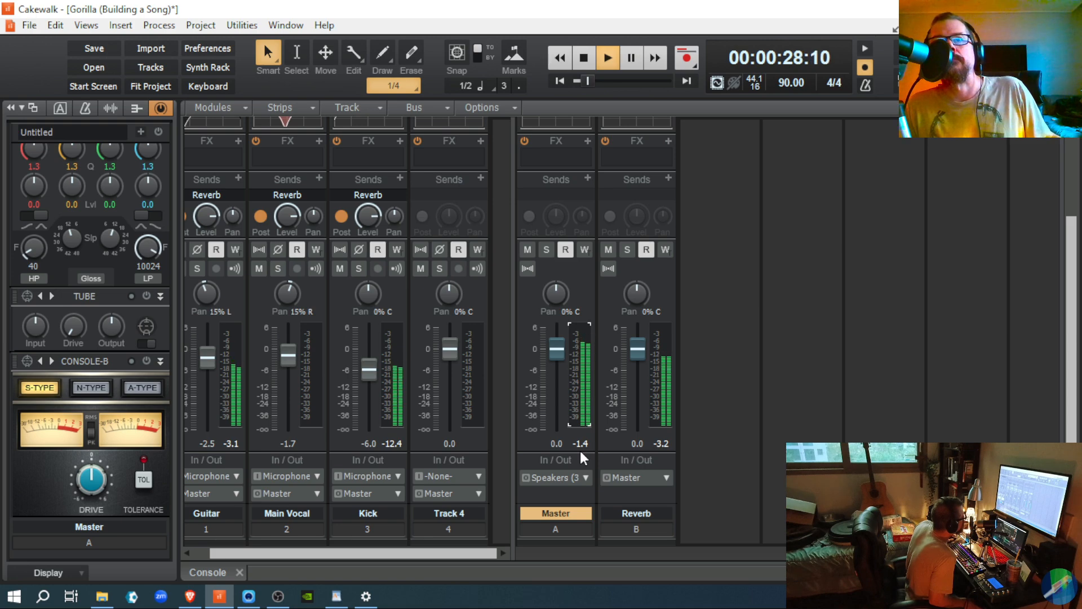
Step: Stop playback and switch from the Console to the Track view showing the clips
key(space)
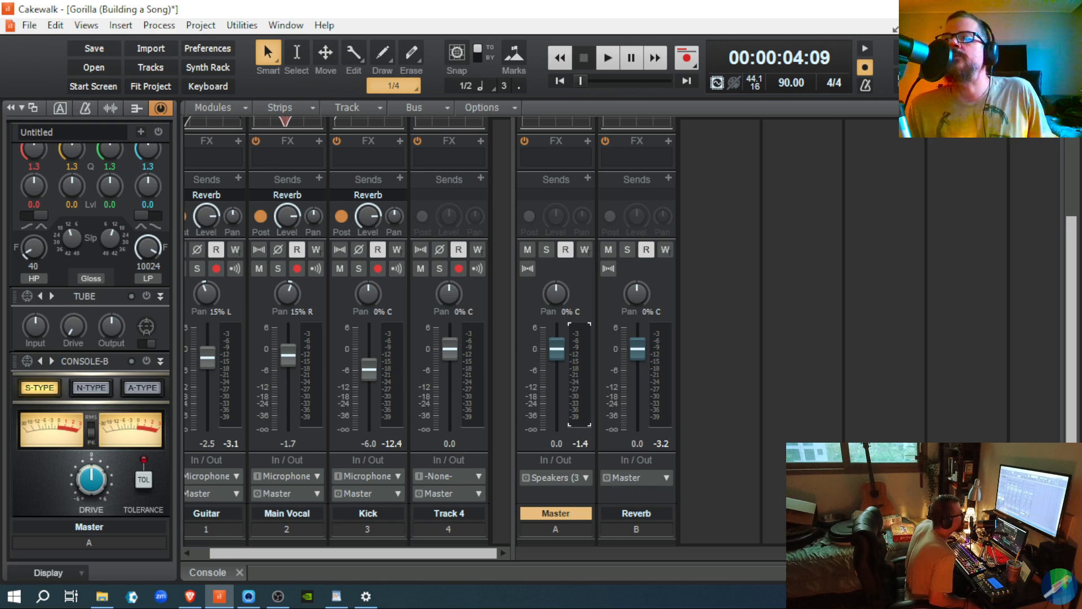
key(d)
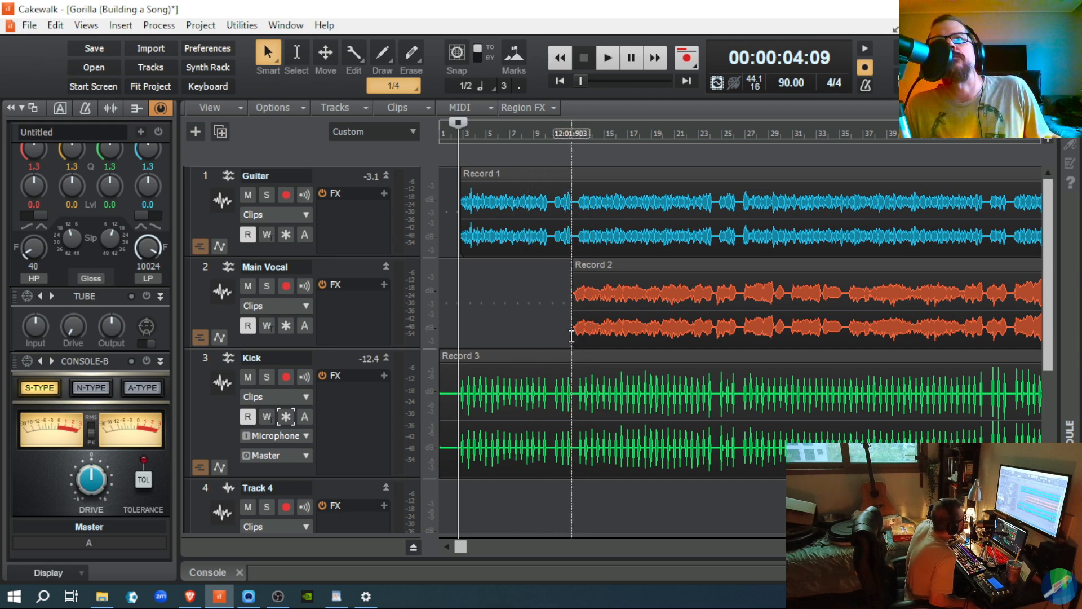
Step: Play a pass from 00:00:29:29 with ProChannel off, reset the Master peak, and return to Console
click(571, 383)
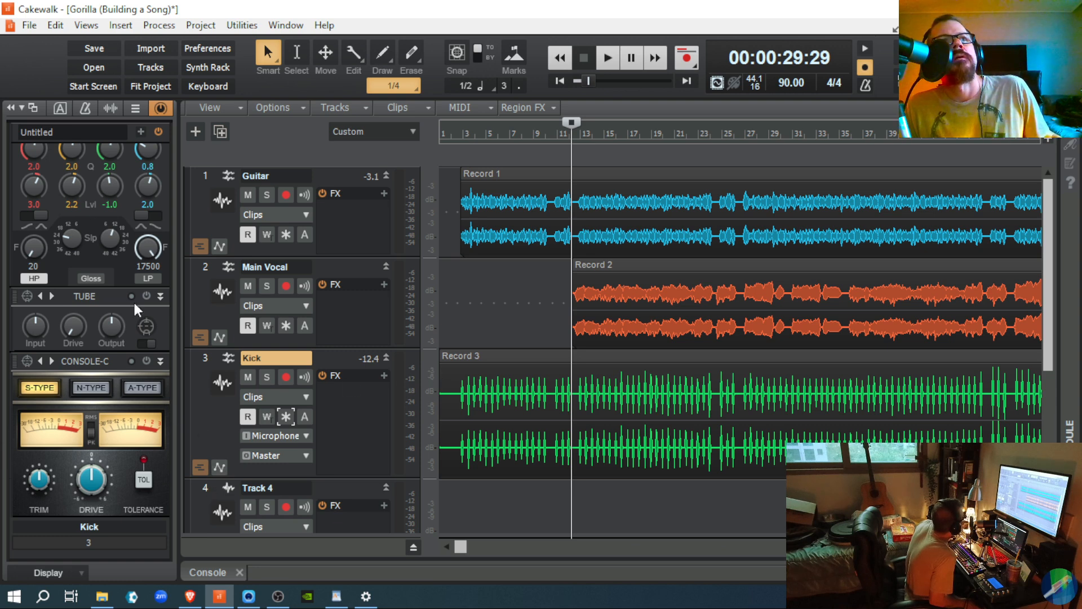
click(160, 113)
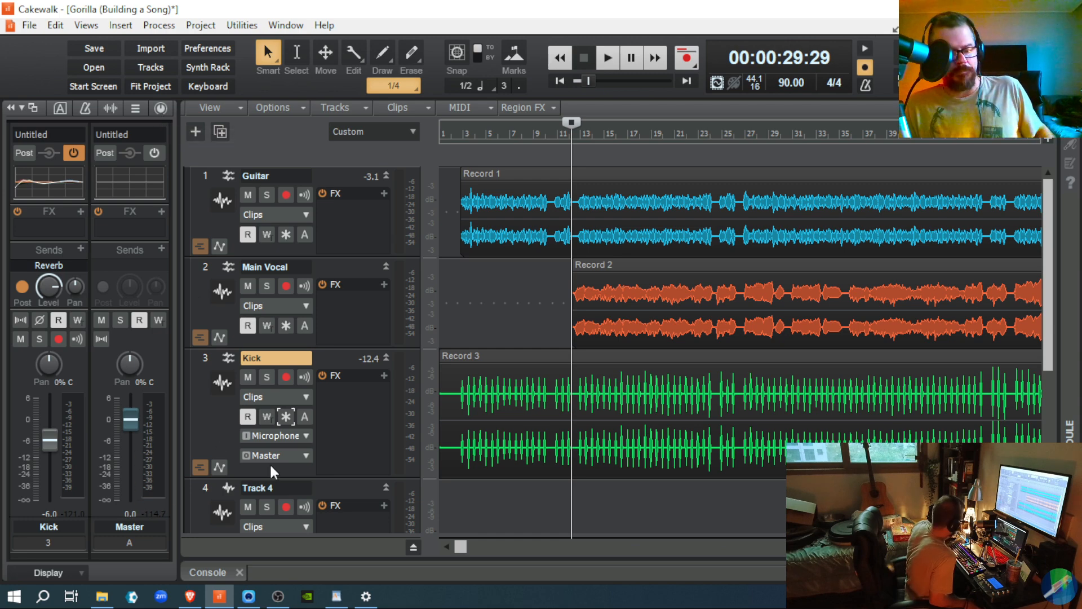
key(space)
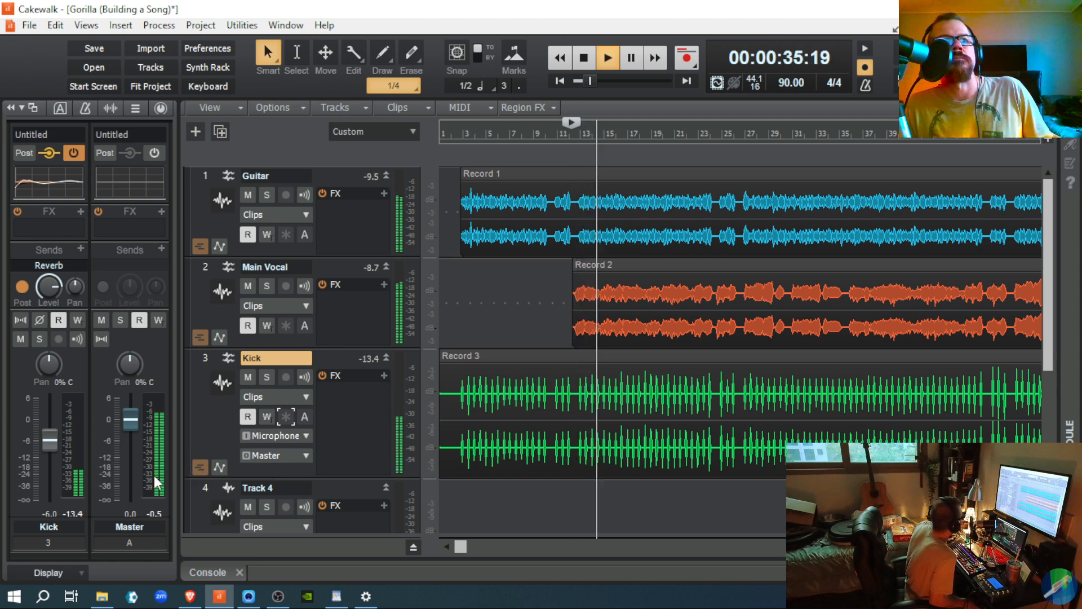
scroll(152, 475, down, 1)
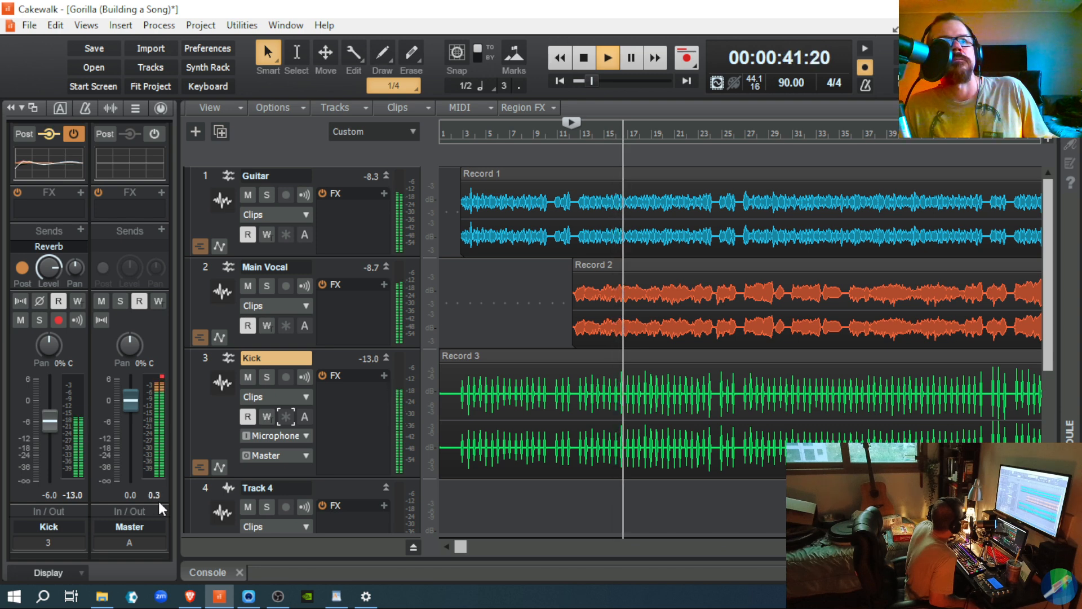
key(space)
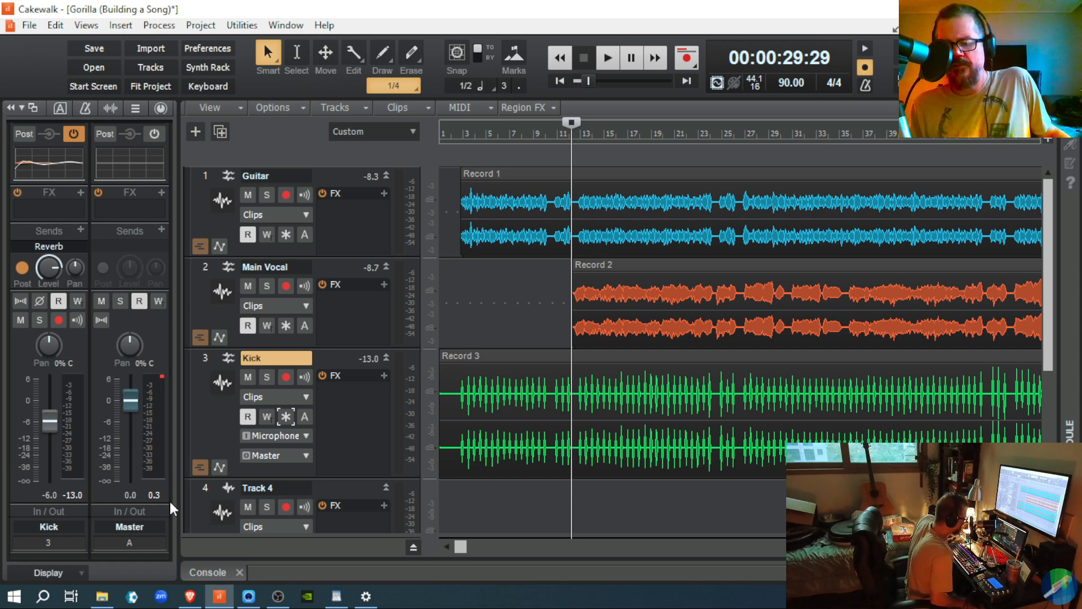
click(161, 377)
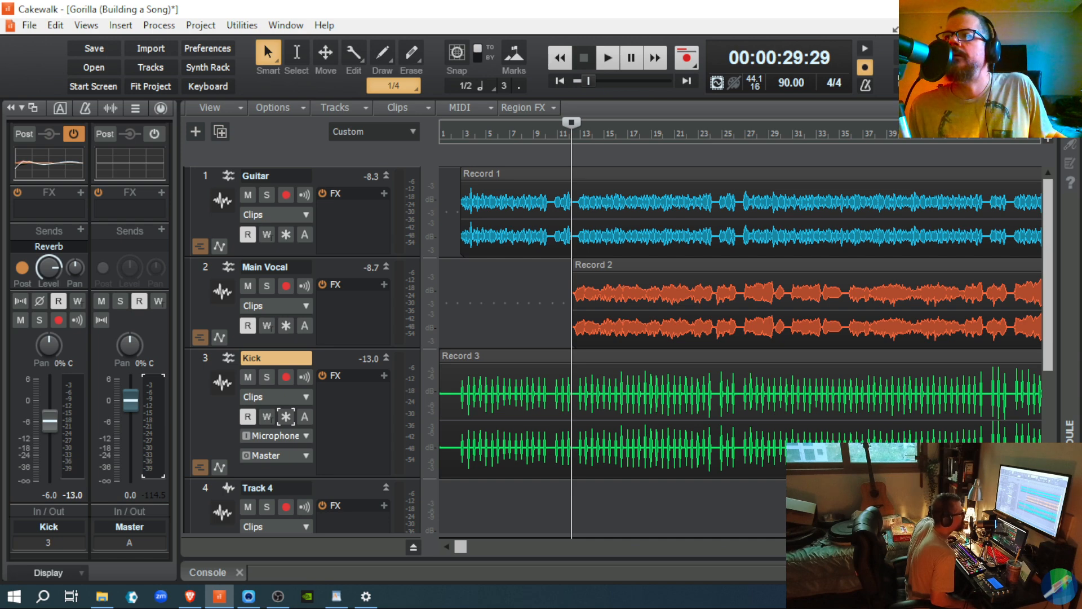
key(alt+2)
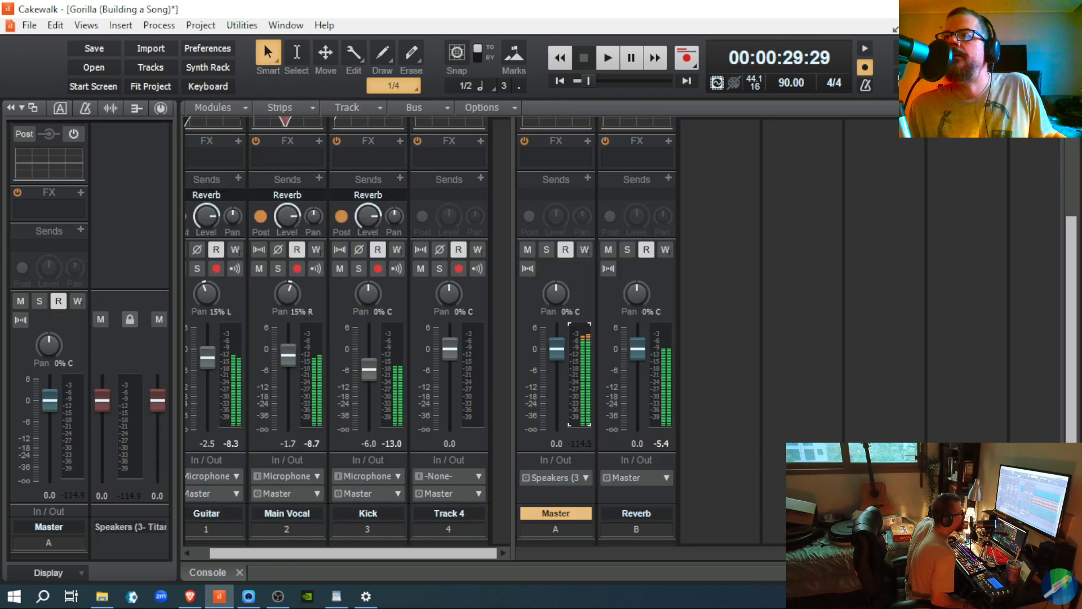
Step: Lower the Main Vocal fader to -3.0 dB and play a pass to hear it
click(288, 359)
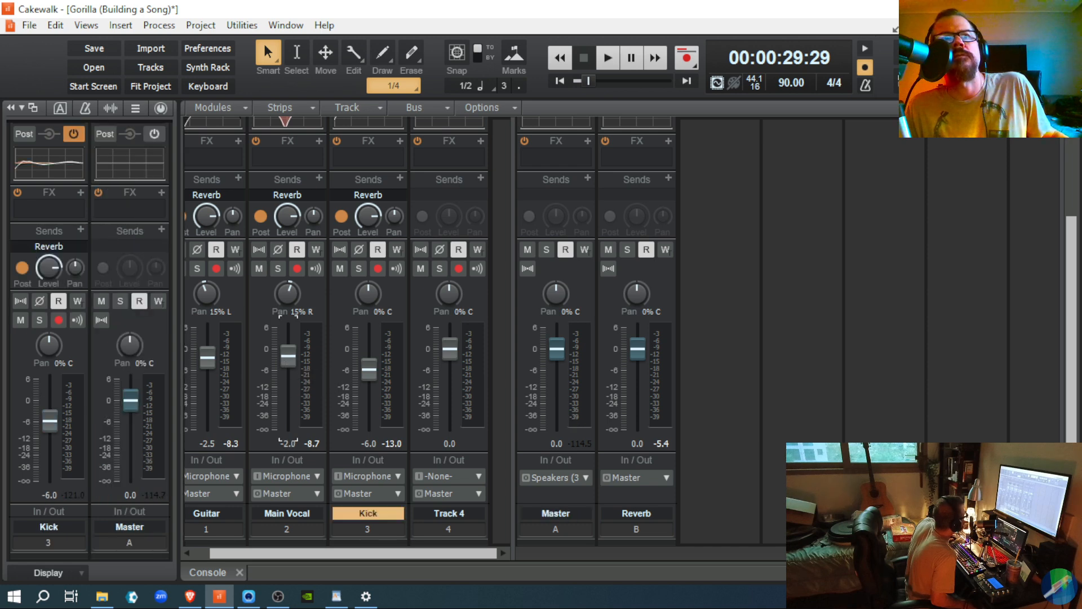
drag(289, 356, 288, 359)
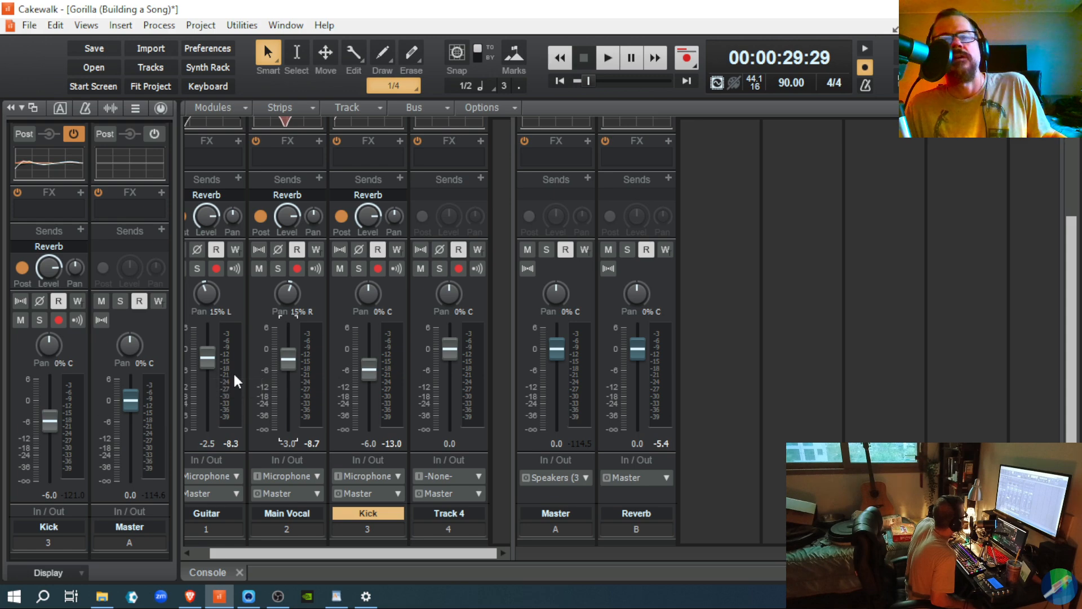
key(space)
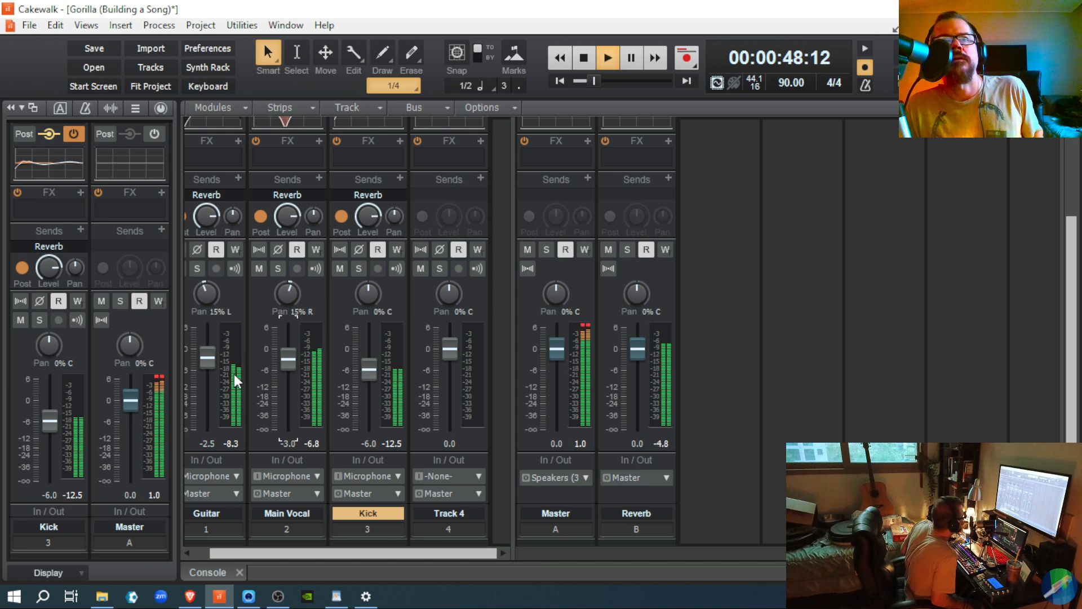
key(space)
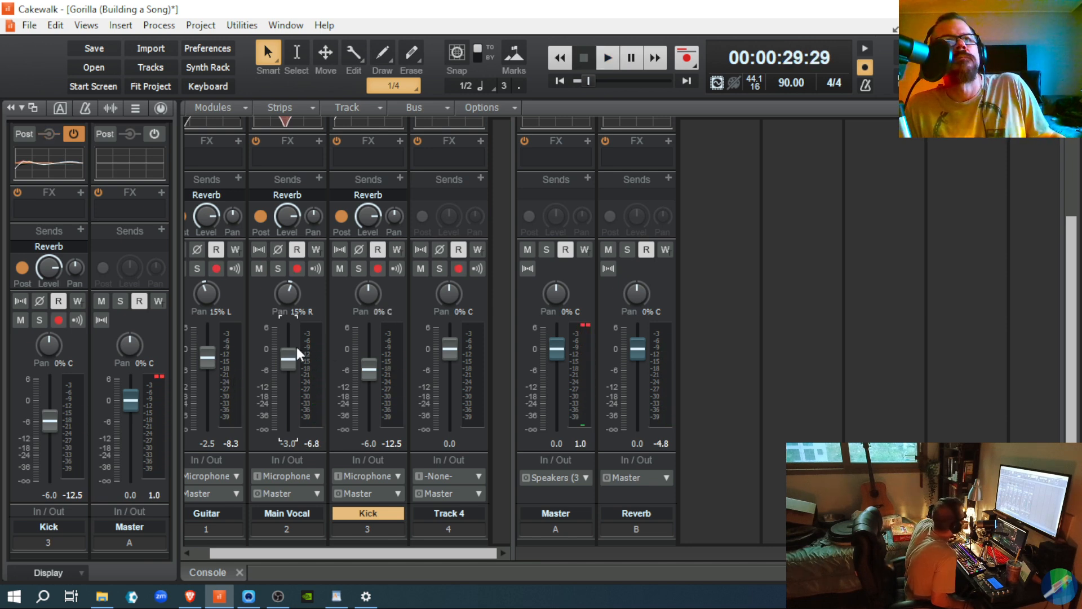
Step: Drop Main Vocal further to -5.0 dB and the Guitar fader to -3.5 dB
mouse_move(285, 364)
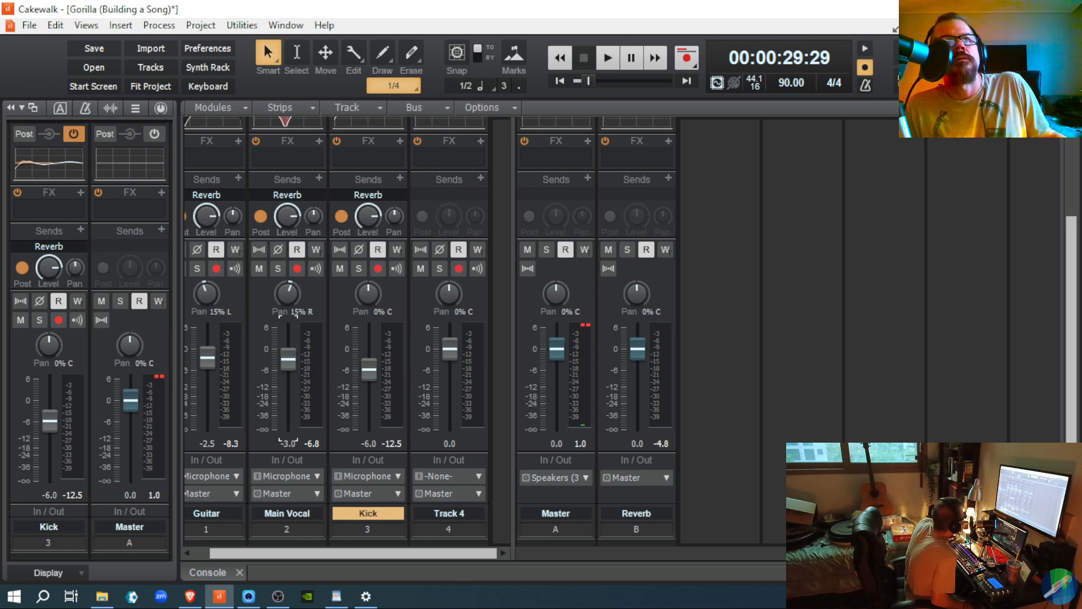
drag(284, 364, 284, 374)
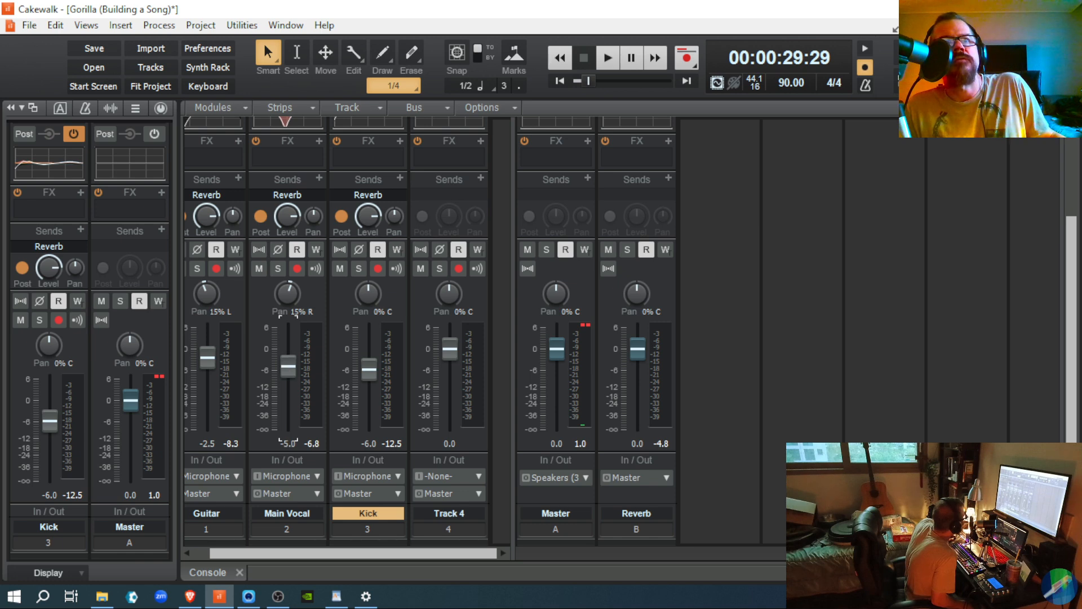
drag(211, 356, 211, 360)
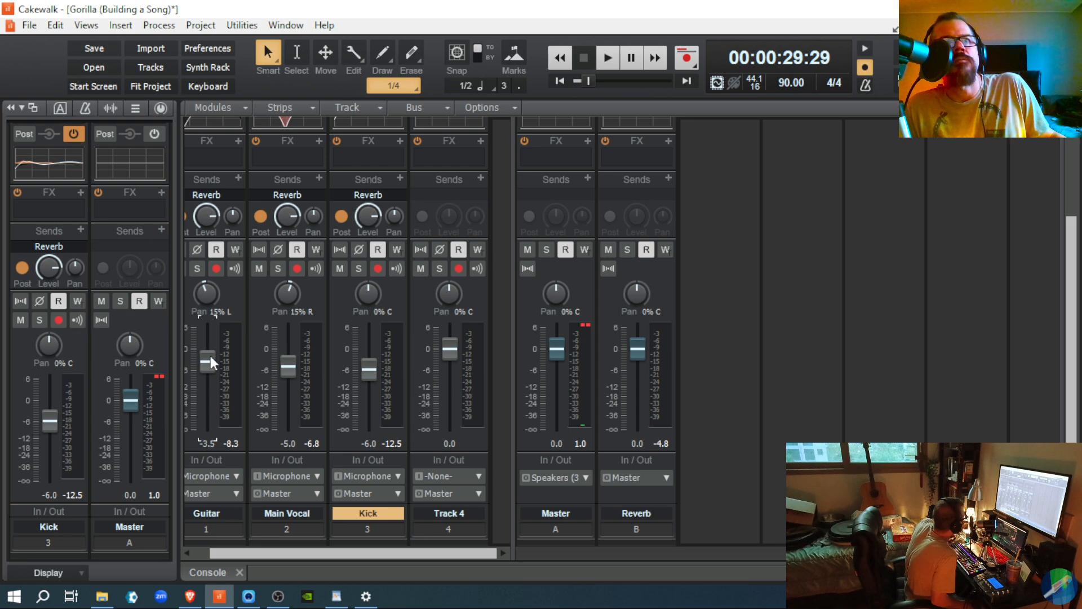
key(space)
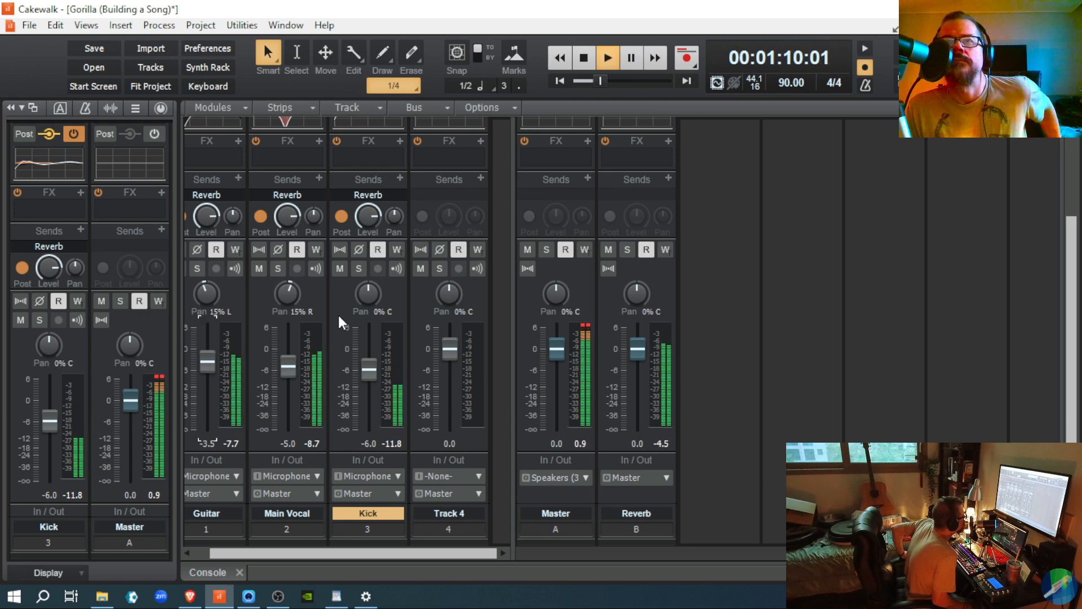
Step: Stop playback and select the Main Vocal strip so the Inspector shows its settings
key(space)
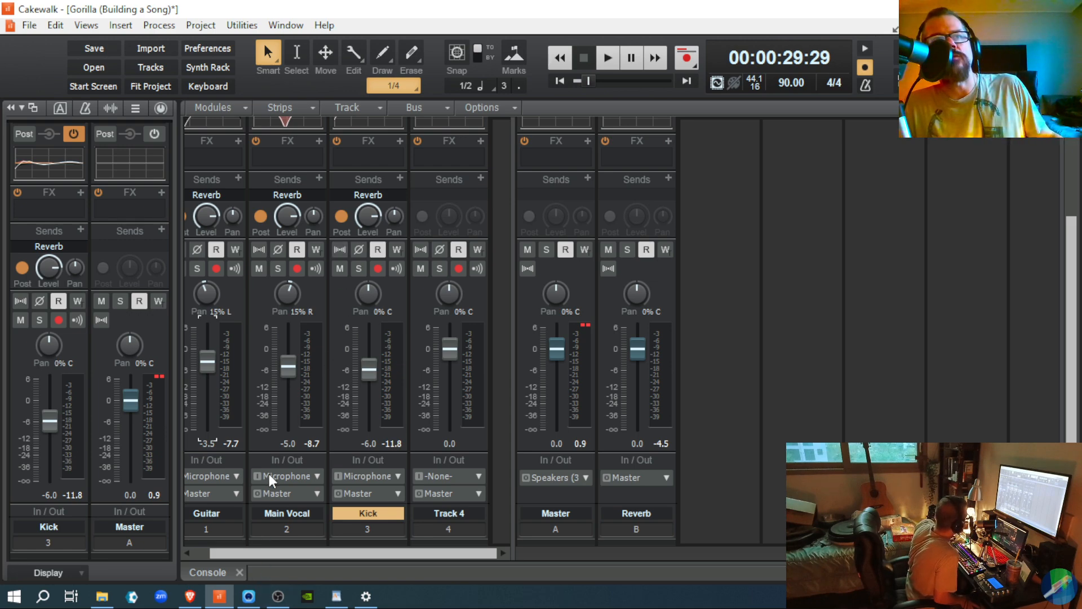
click(258, 446)
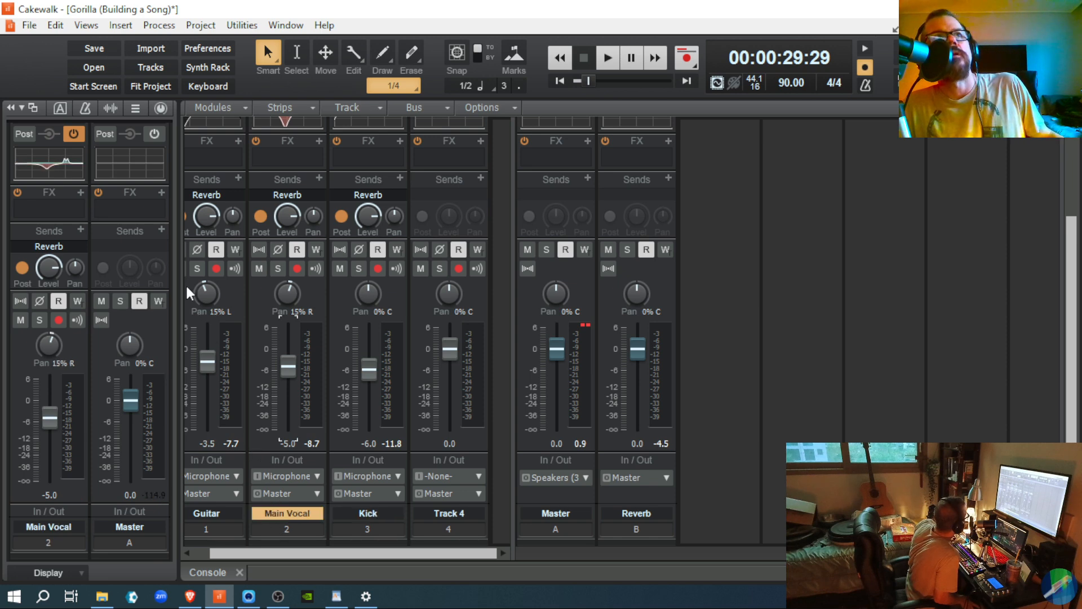
Step: Apply the Vocals - Lead Smooth ProChannel preset to Main Vocal and play the song to audition it
click(160, 109)
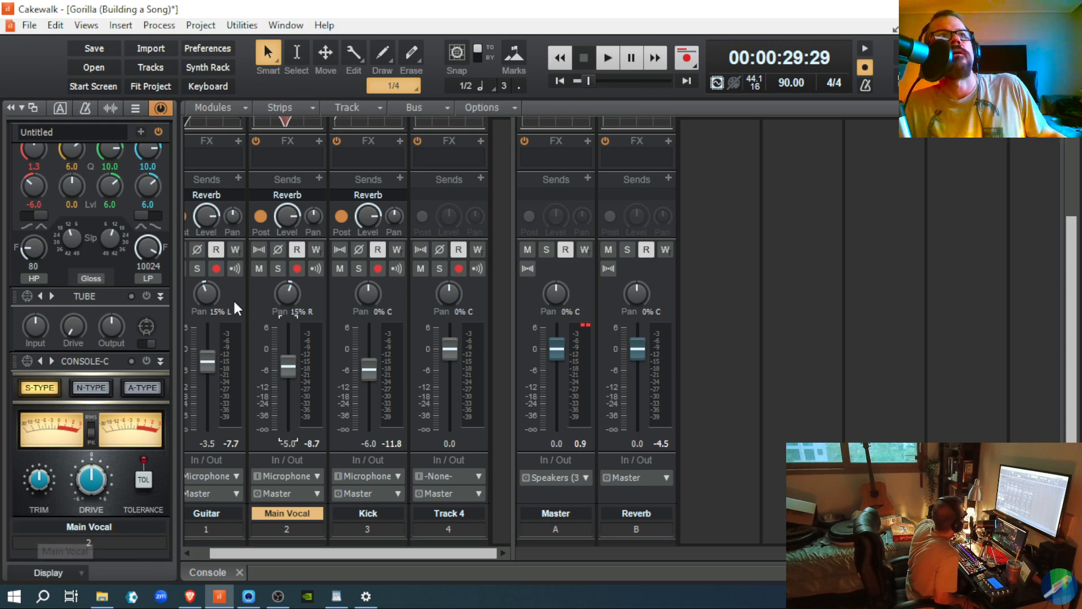
scroll(155, 295, up, 5)
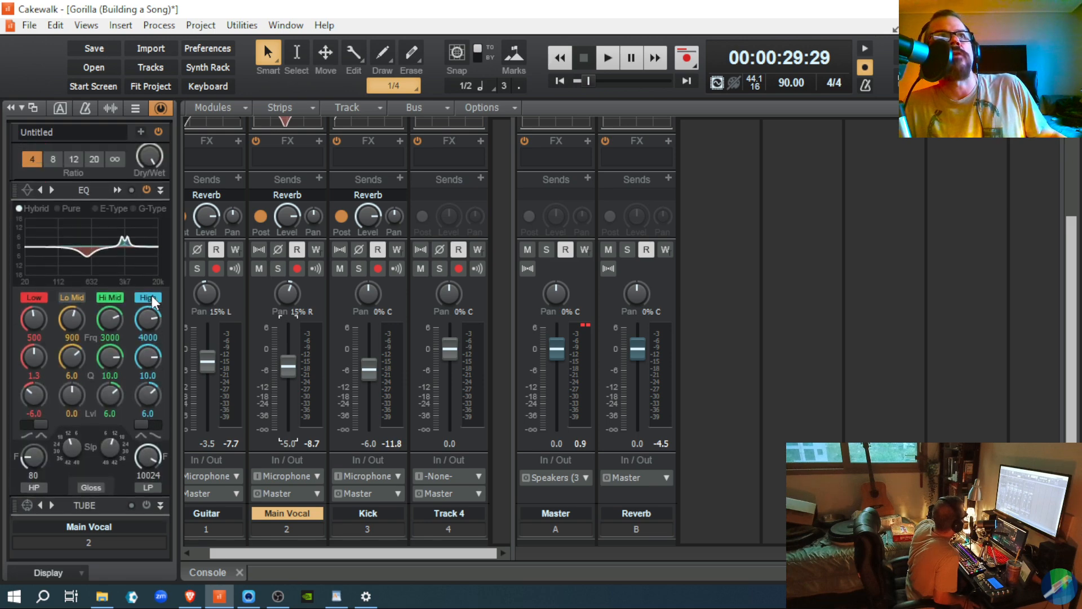
scroll(152, 295, up, 3)
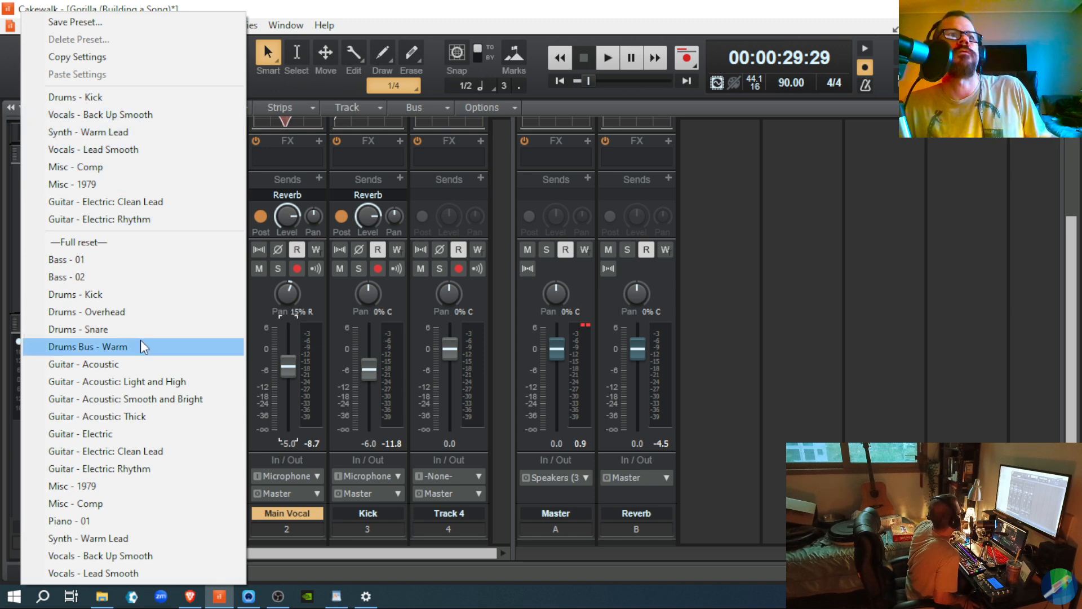
click(105, 574)
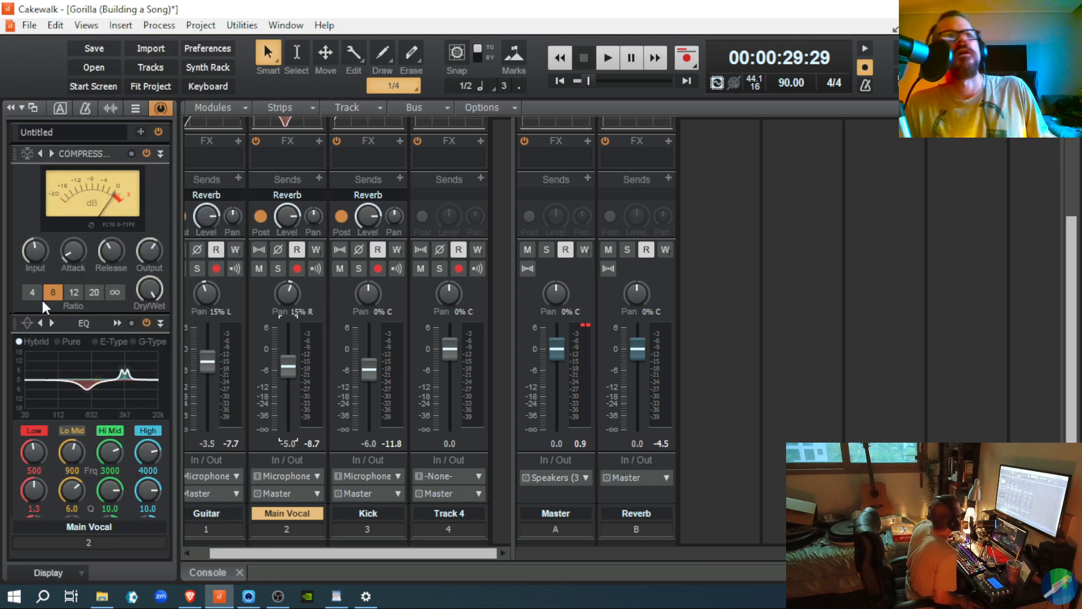
mouse_move(52, 299)
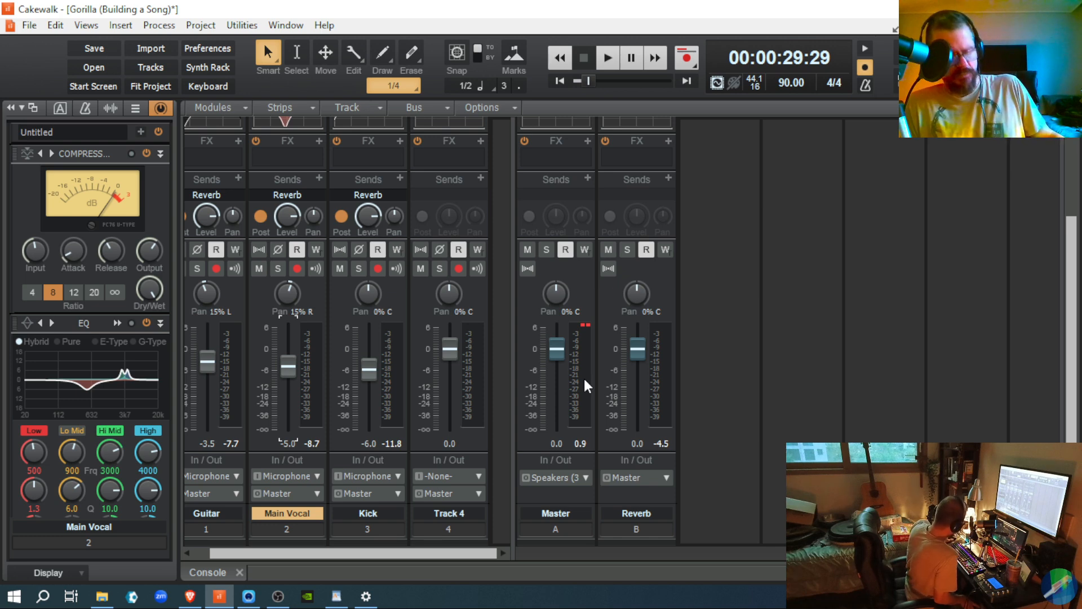
key(space)
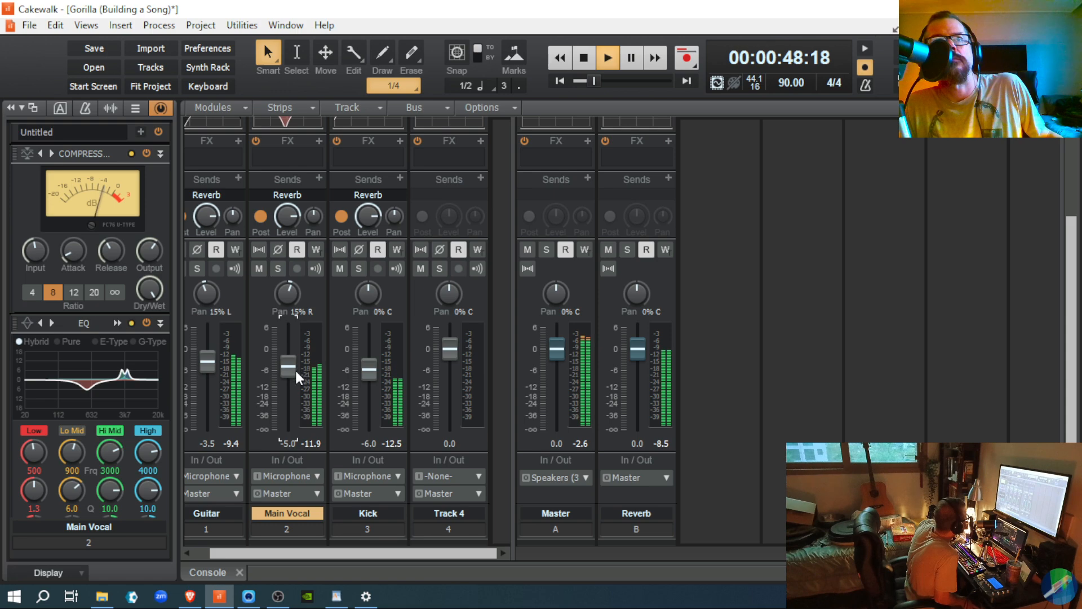
mouse_move(291, 379)
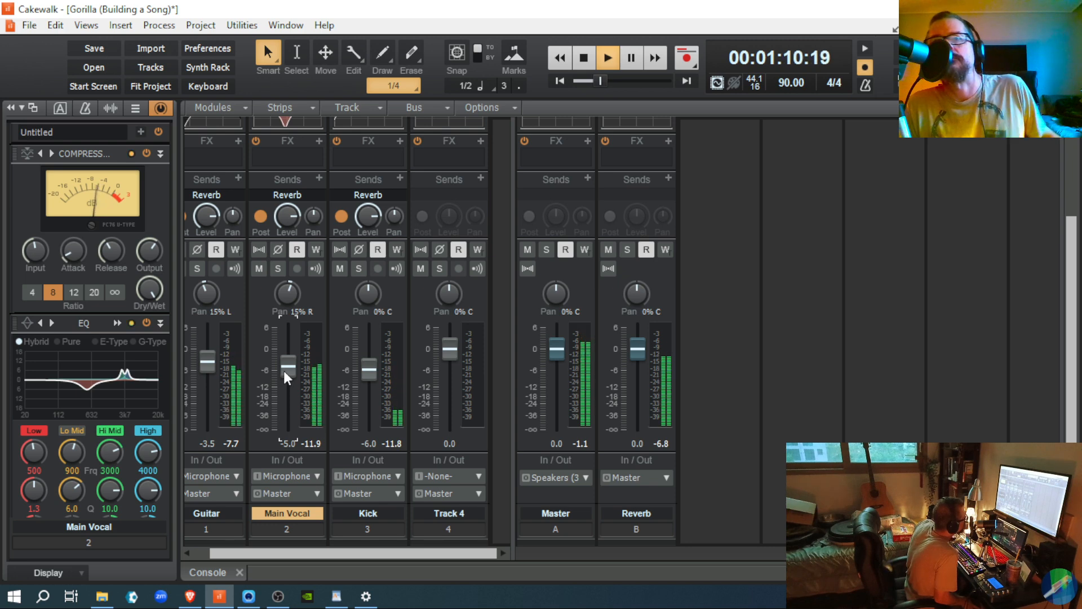
key(space)
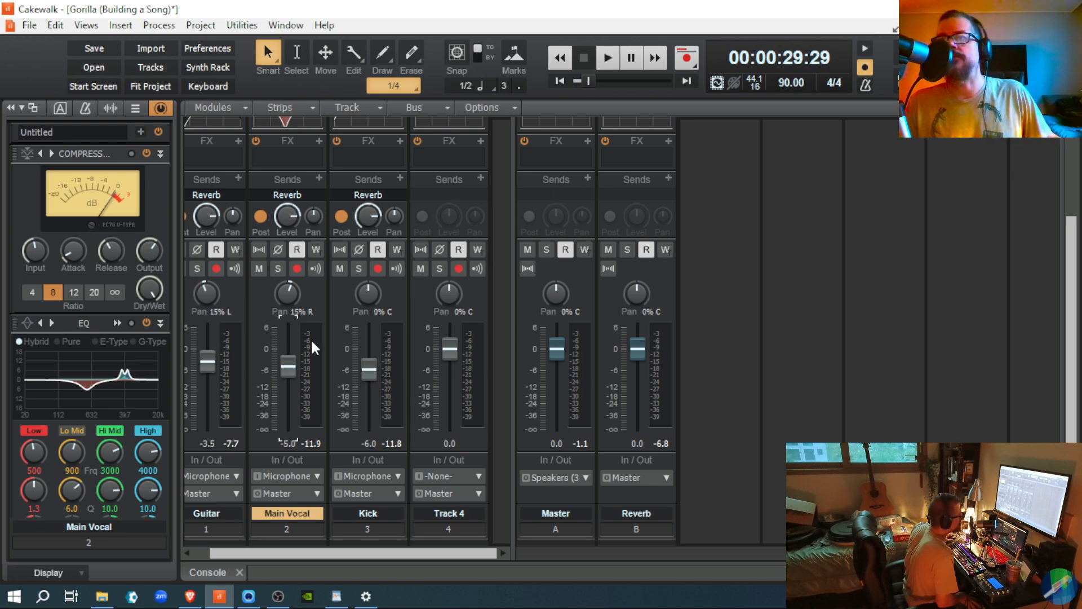
Step: In Track view, freeze and then unfreeze Main Vocal, then return to the Console view
click(1059, 572)
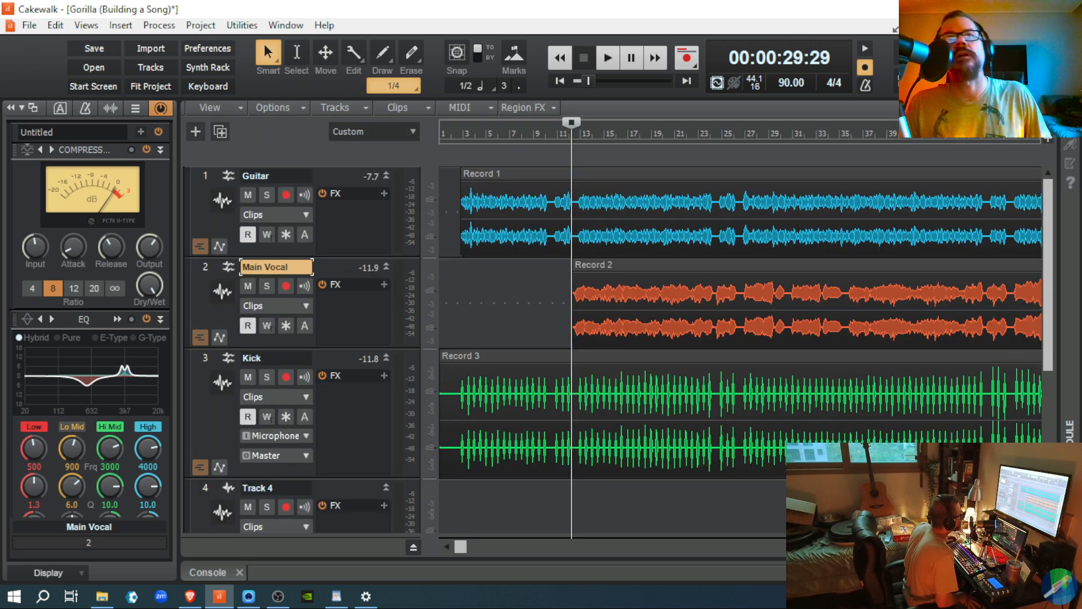
click(289, 329)
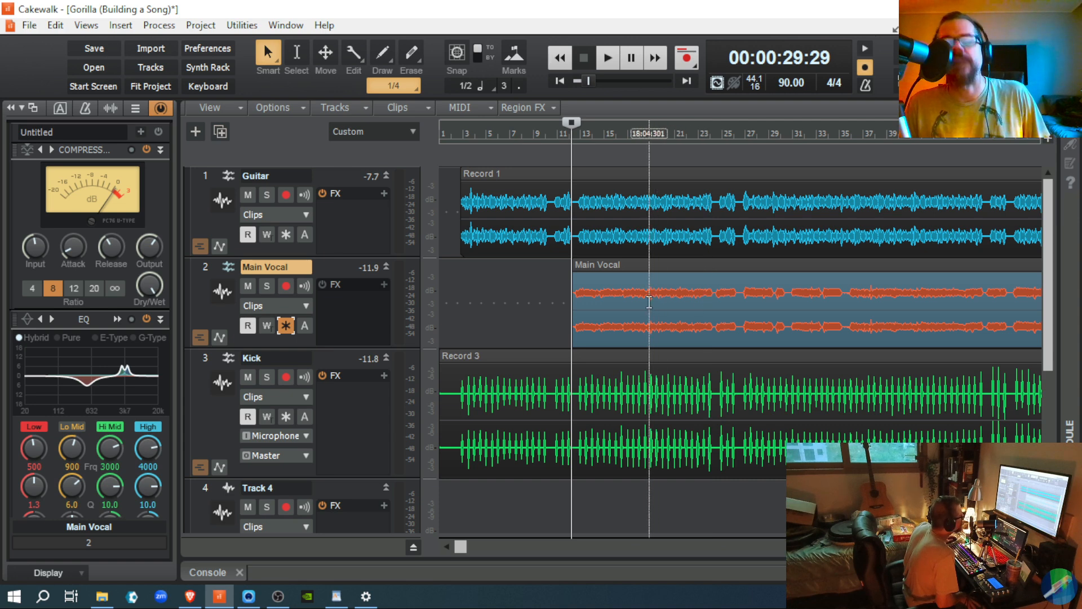
click(286, 325)
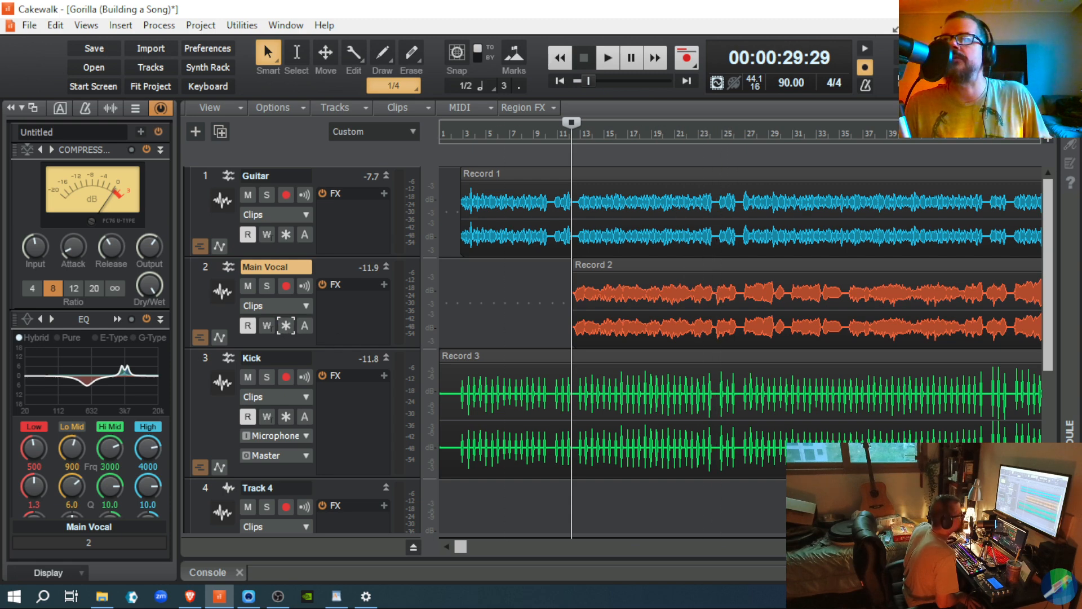
key(alt+2)
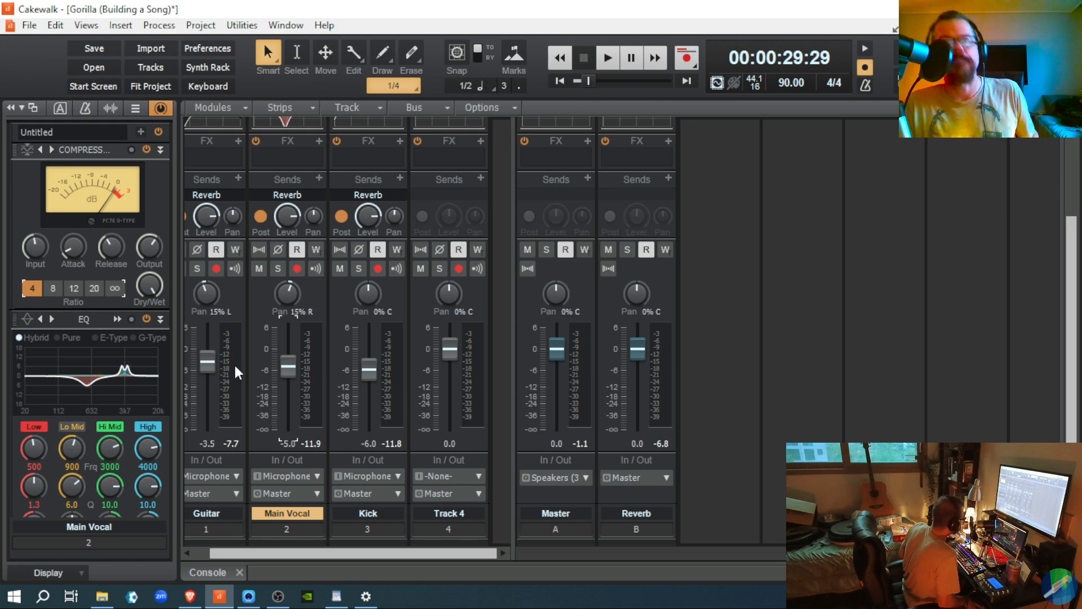
Step: Play two listening passes of the rebalanced mix, then leave the Console for the Track view
key(space)
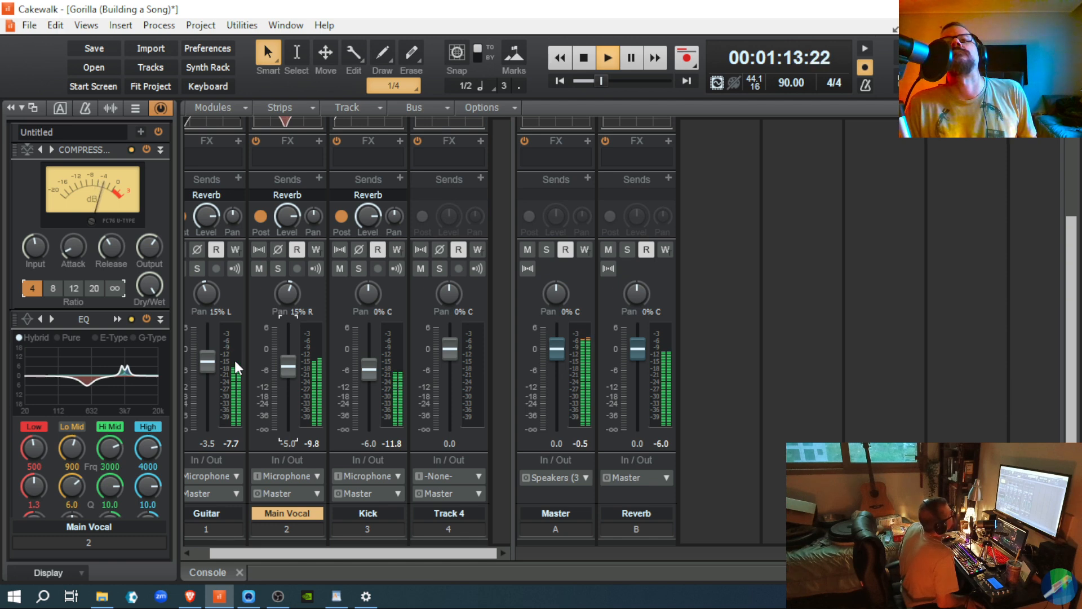
key(space)
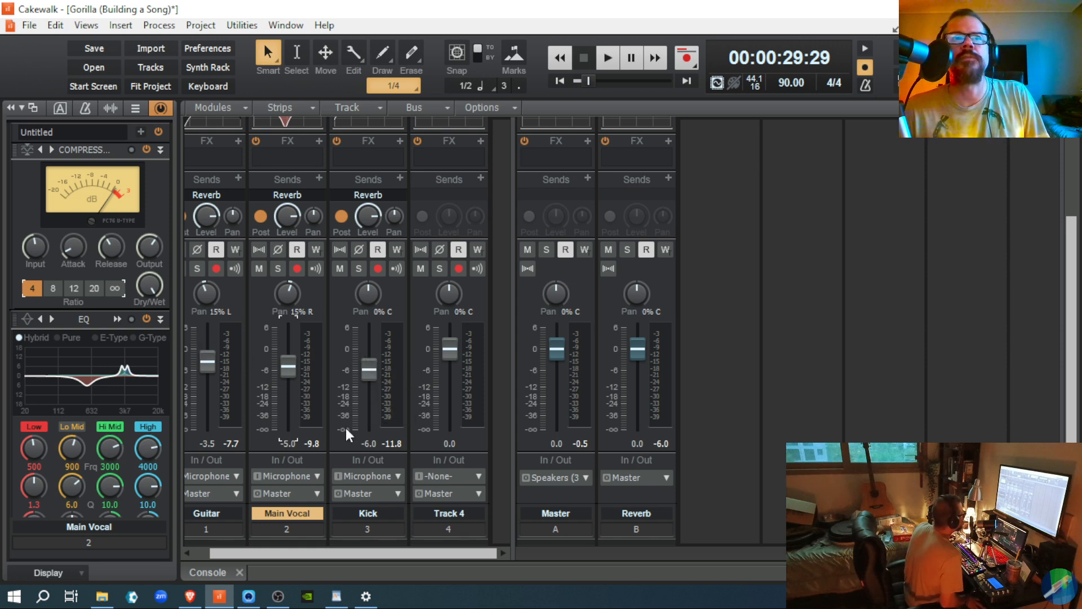
key(space)
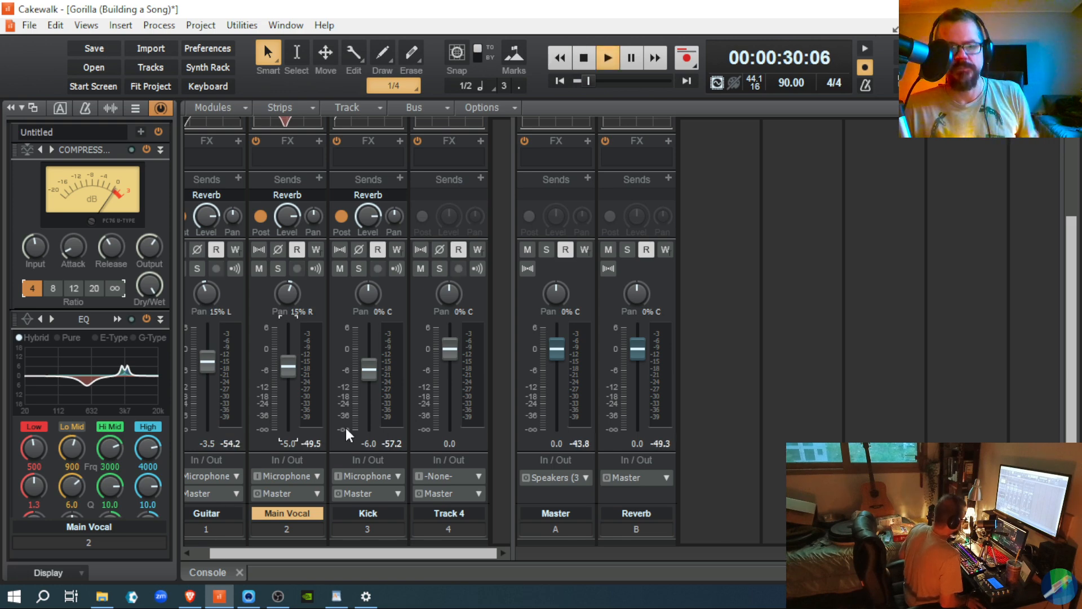
key(space)
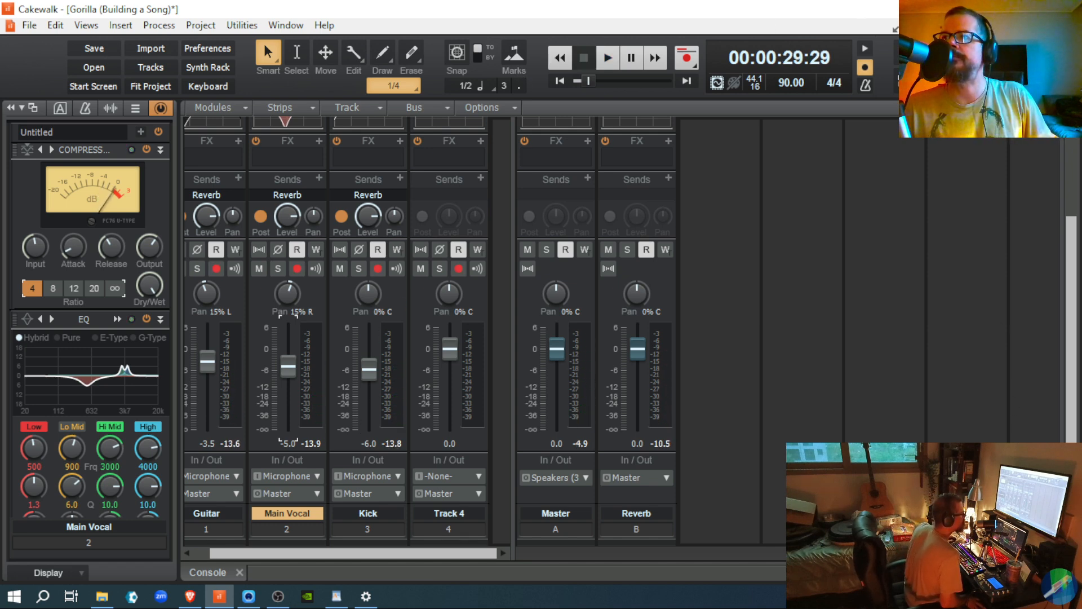
key(d)
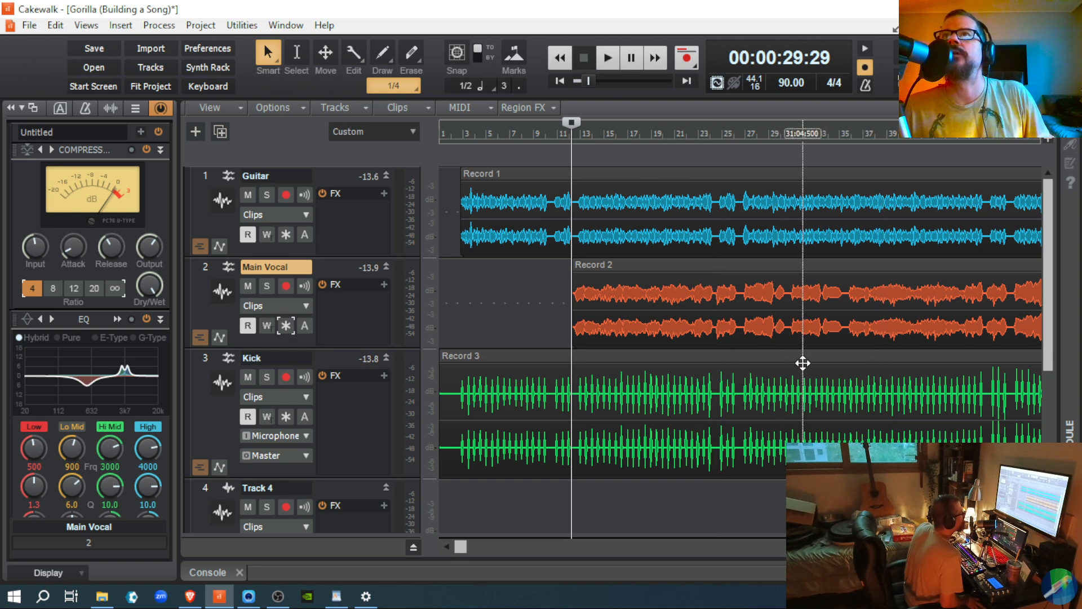
Step: Select the Record 2 vocal clip and start playback
click(844, 365)
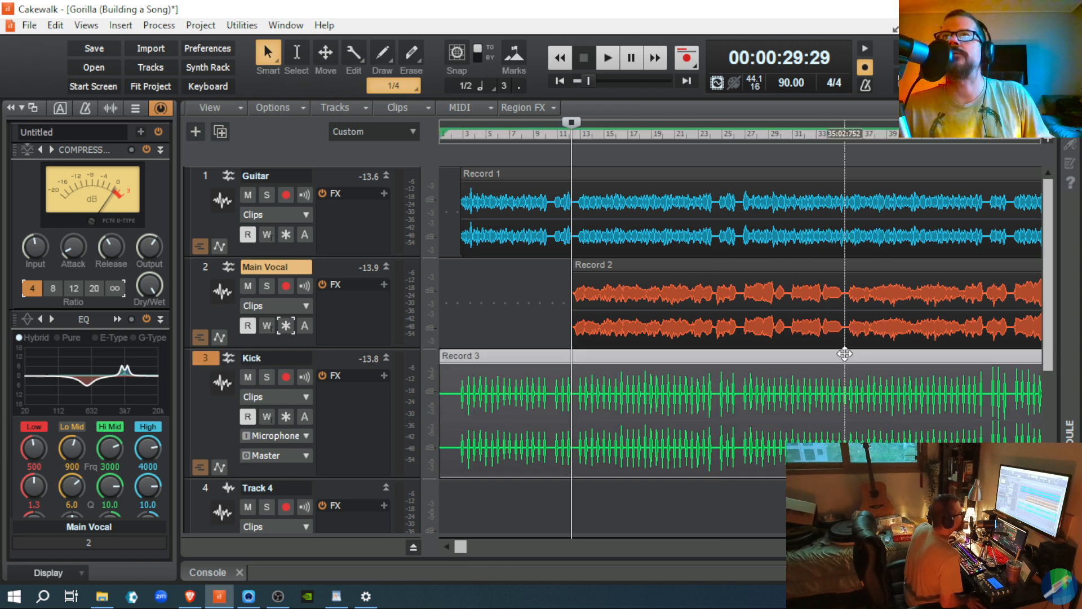
click(844, 333)
key(space)
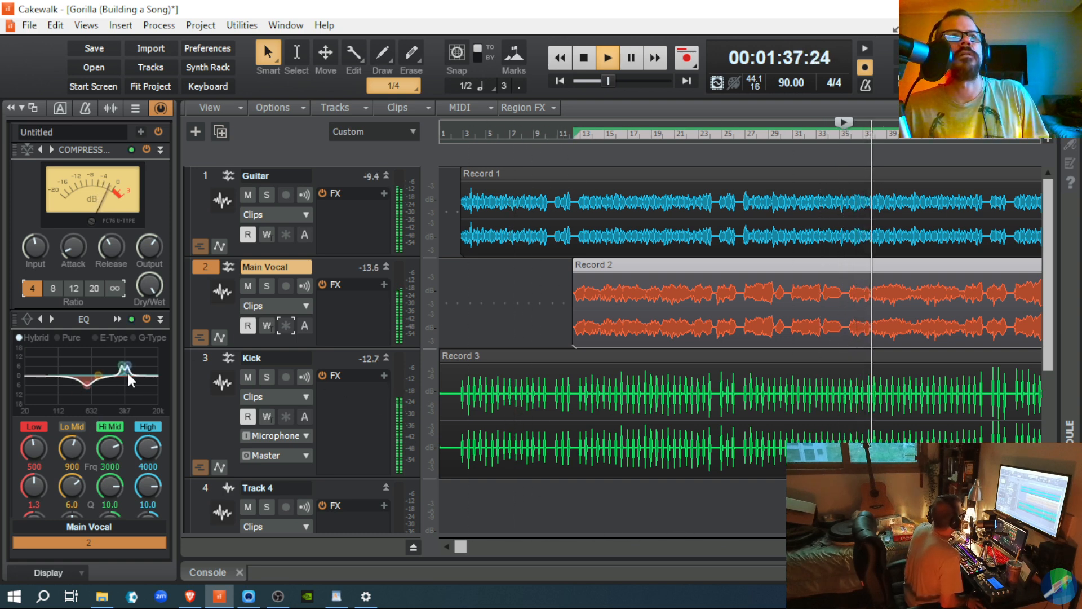
Step: Bypass and re-enable Main Vocal's ProChannel twice to compare, then stop playback
click(159, 133)
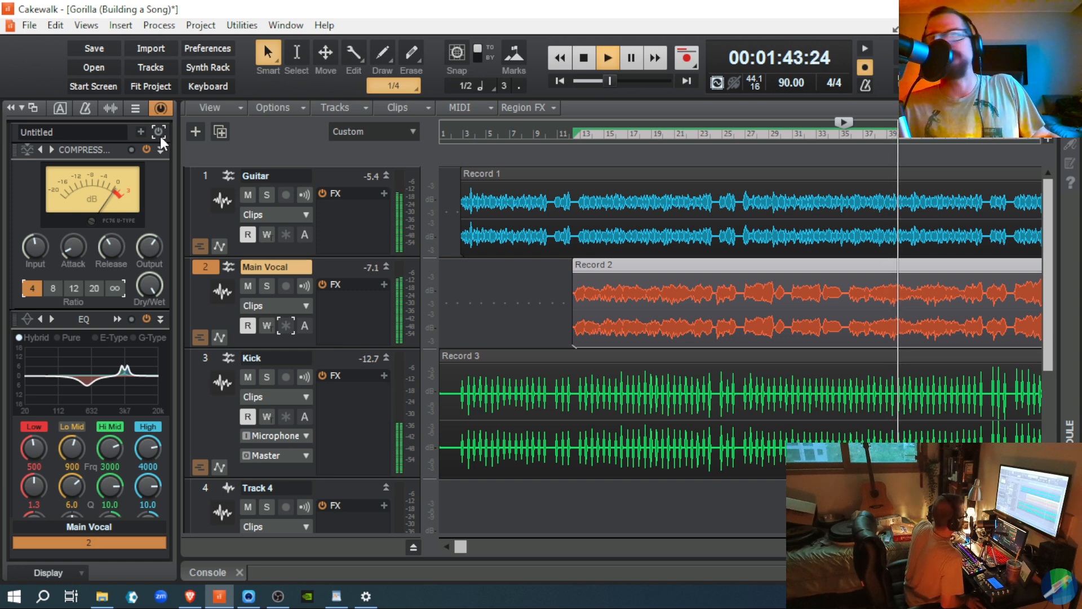
click(159, 133)
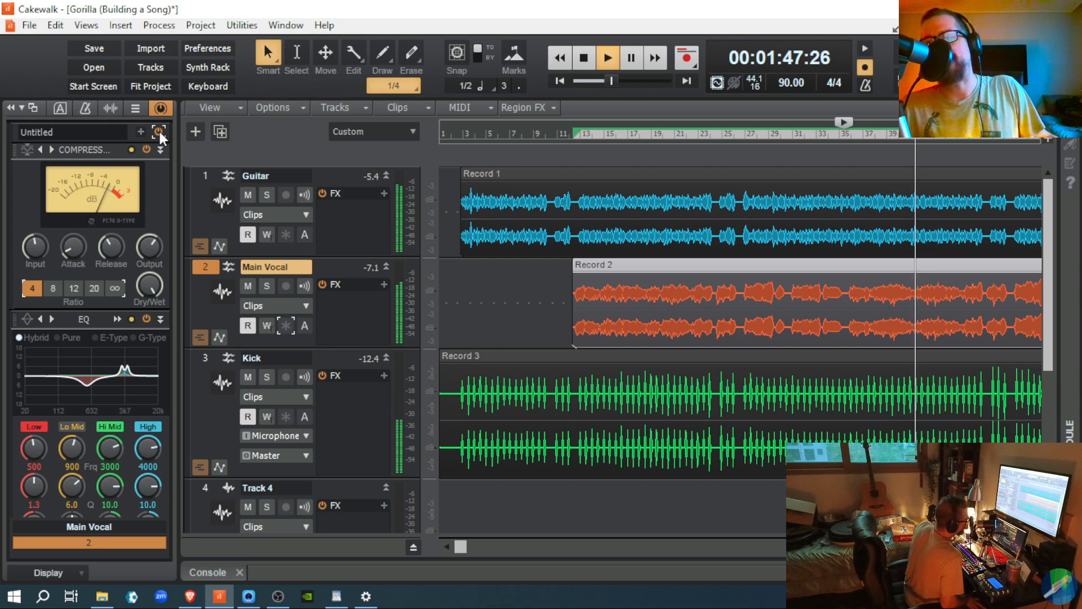
click(160, 131)
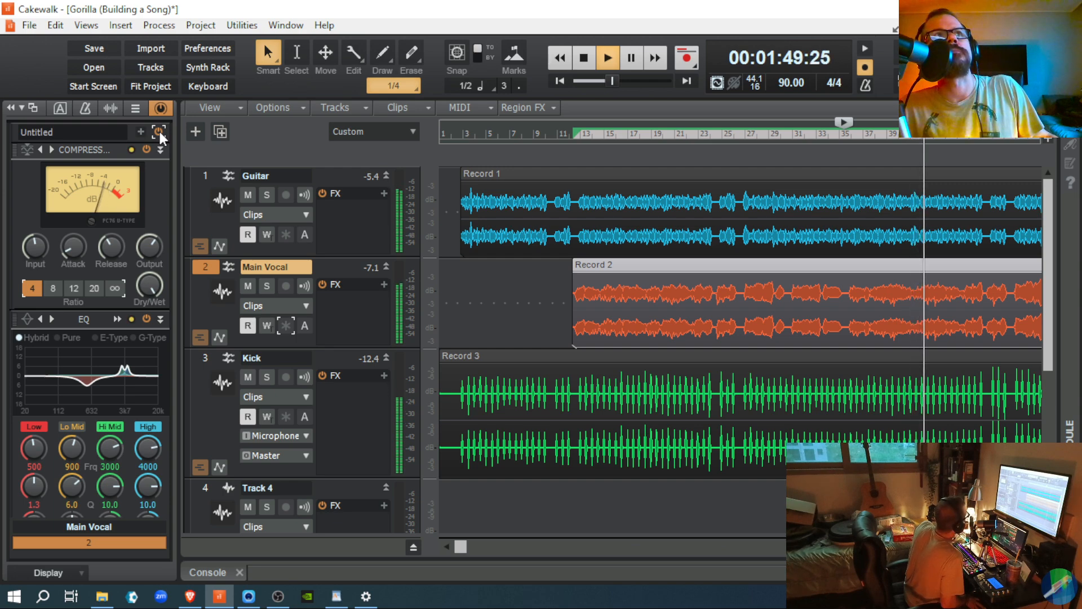
click(161, 131)
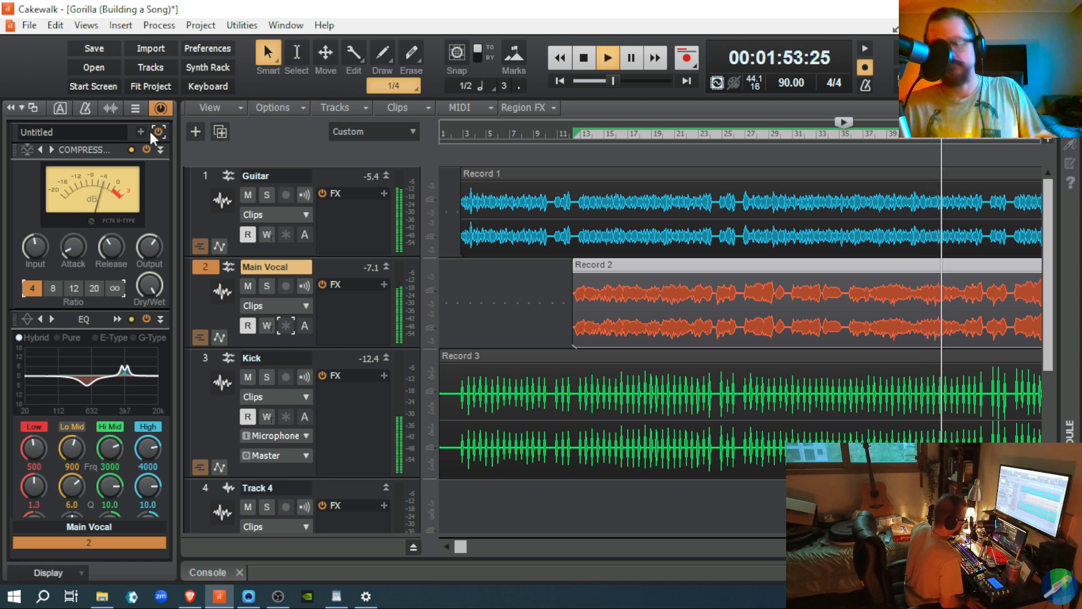
key(space)
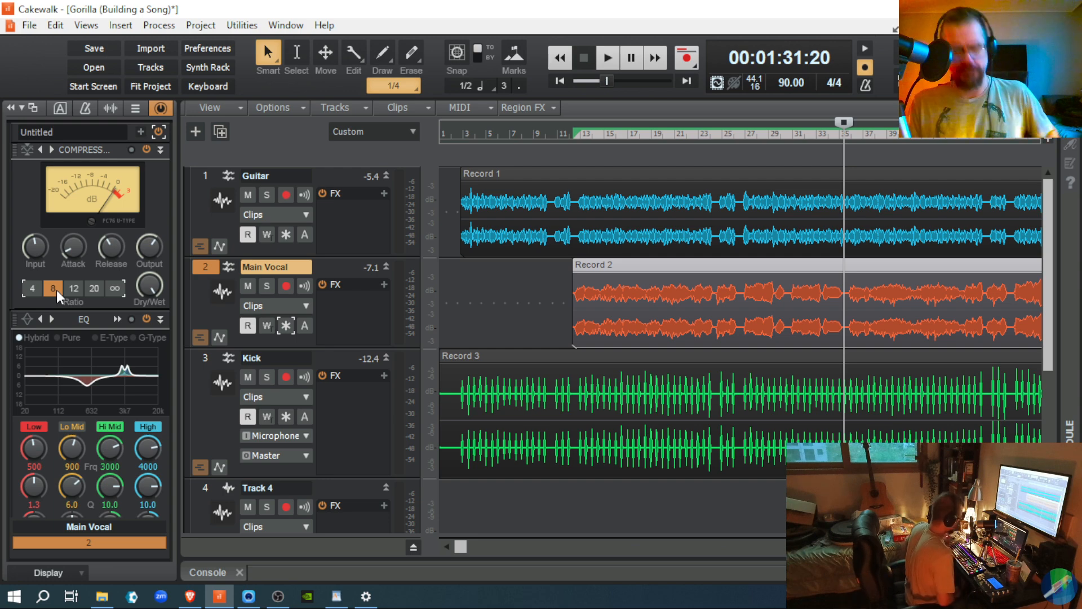
Step: Start playback to hear Main Vocal with its compressor ratio at 8
key(space)
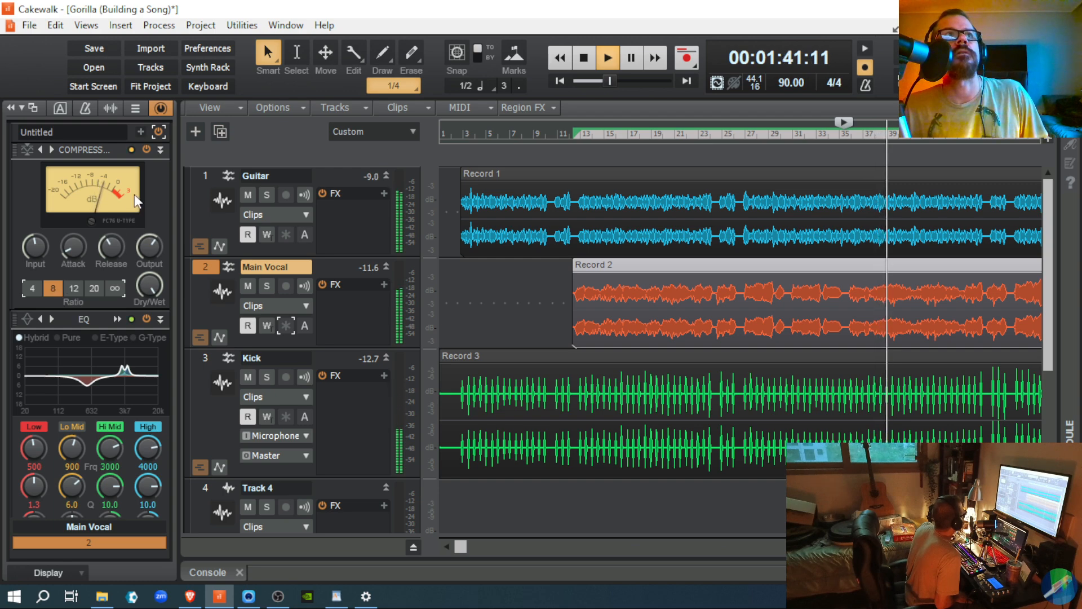
Step: Toggle the Main Vocal compressor off and on, set its ratio to 4, and stop playback
click(146, 150)
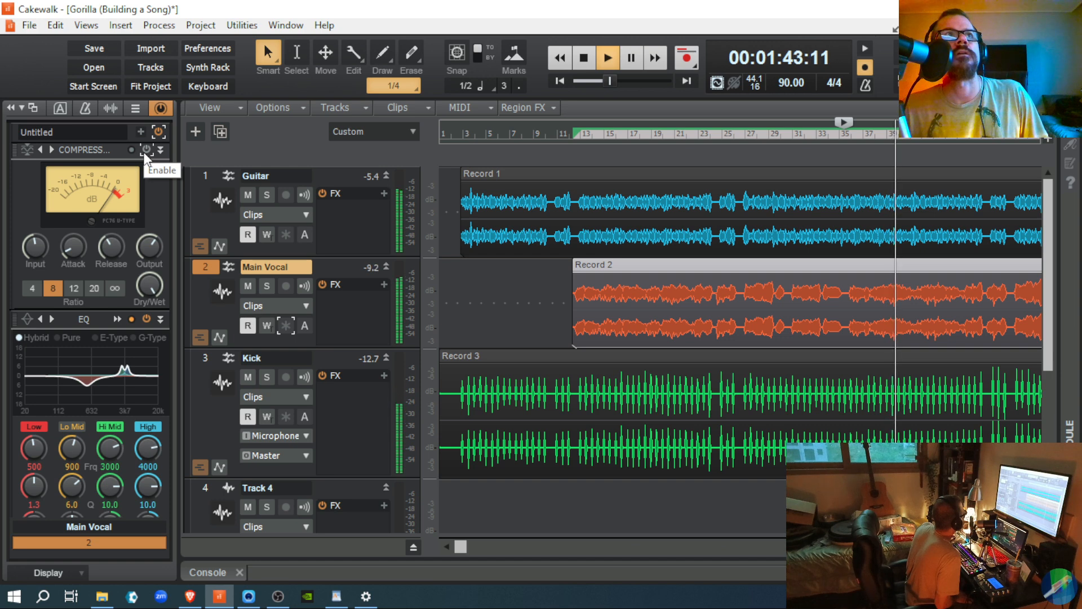
click(146, 150)
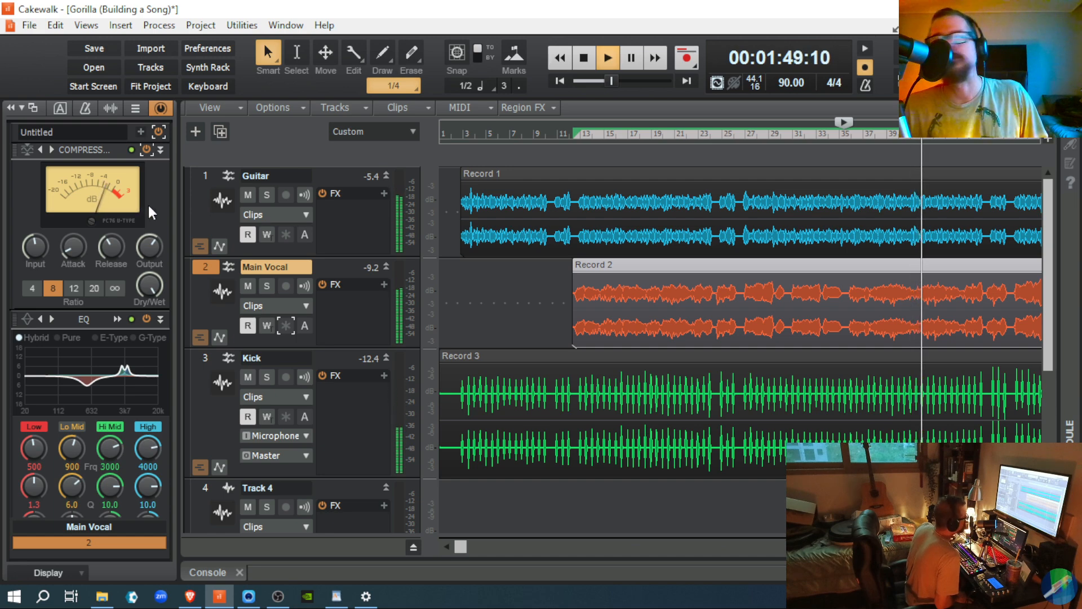
click(32, 288)
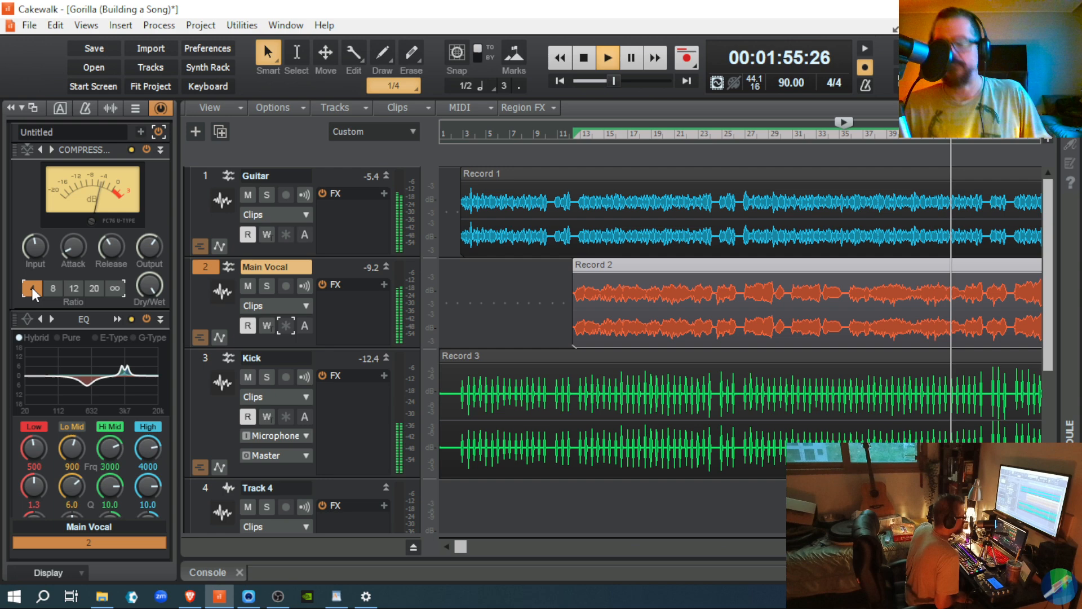
key(space)
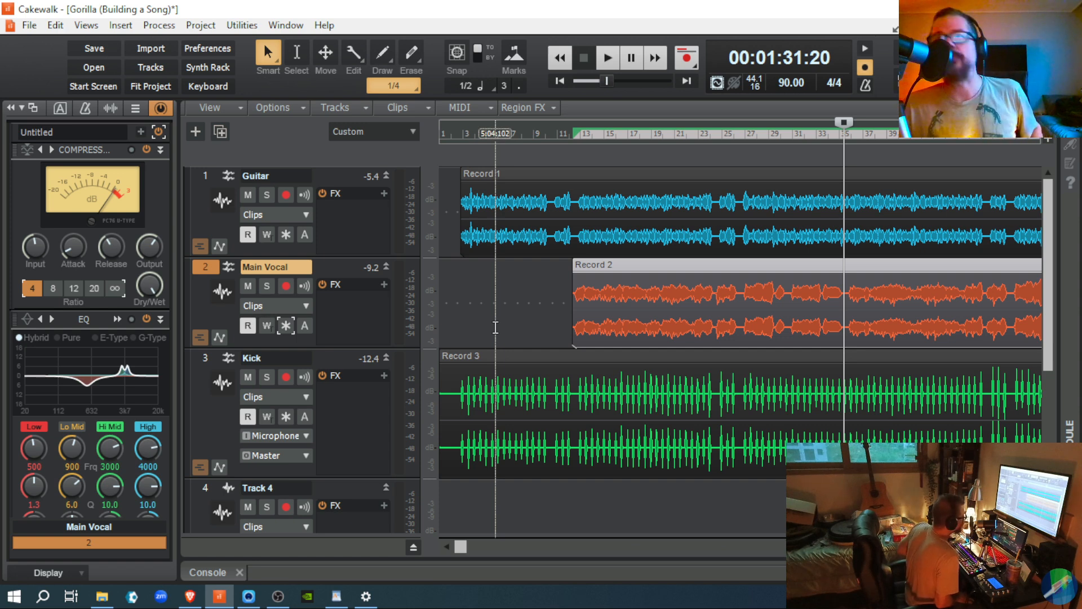
Step: Replay the vocal comparing the compressor bypassed and active, leaving it active, then stop
key(space)
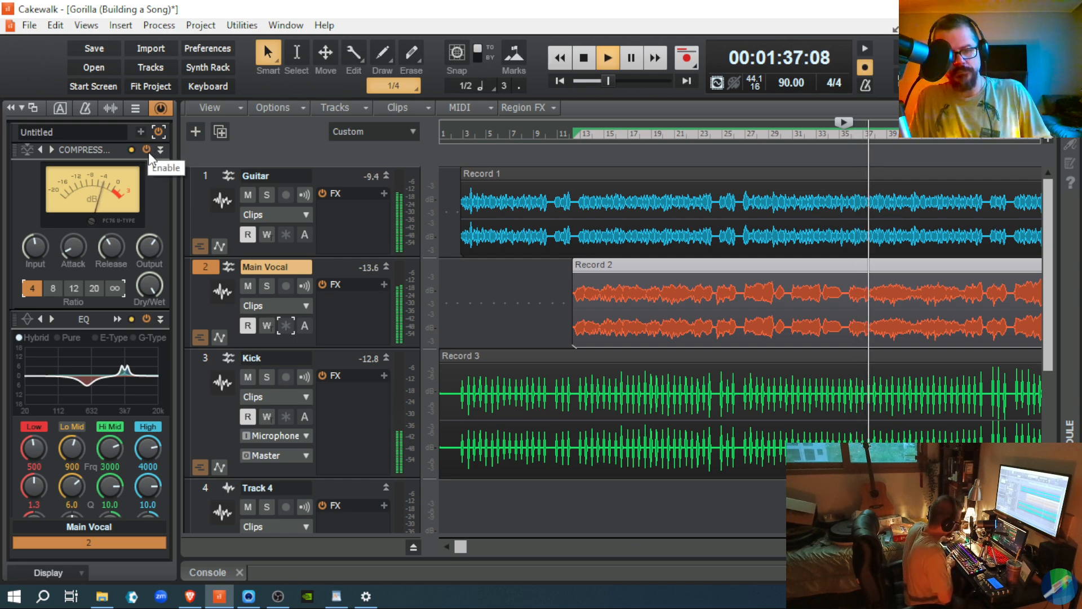
key(space)
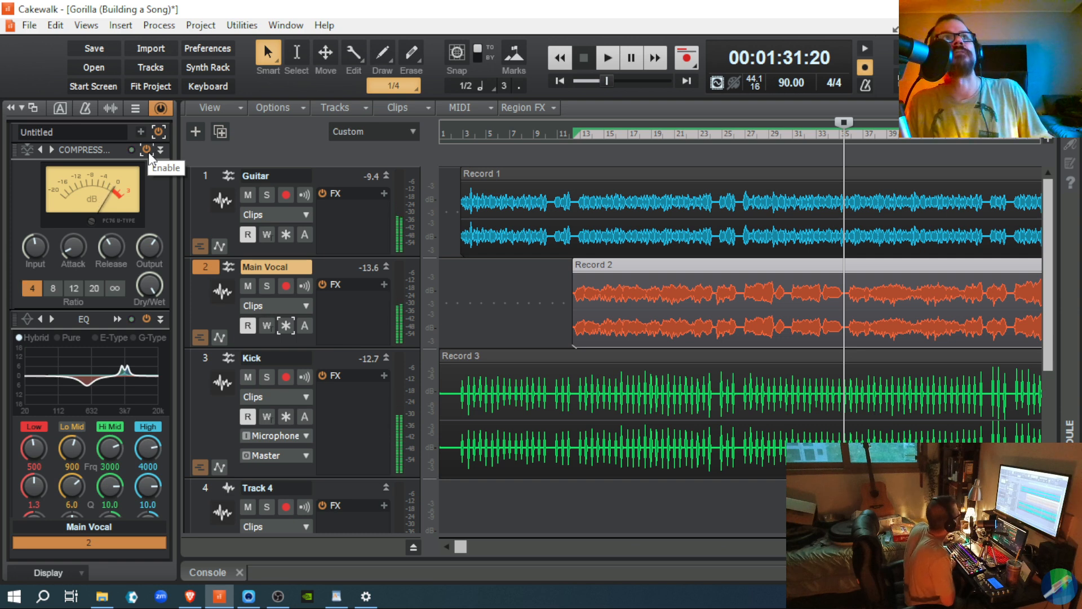
key(space)
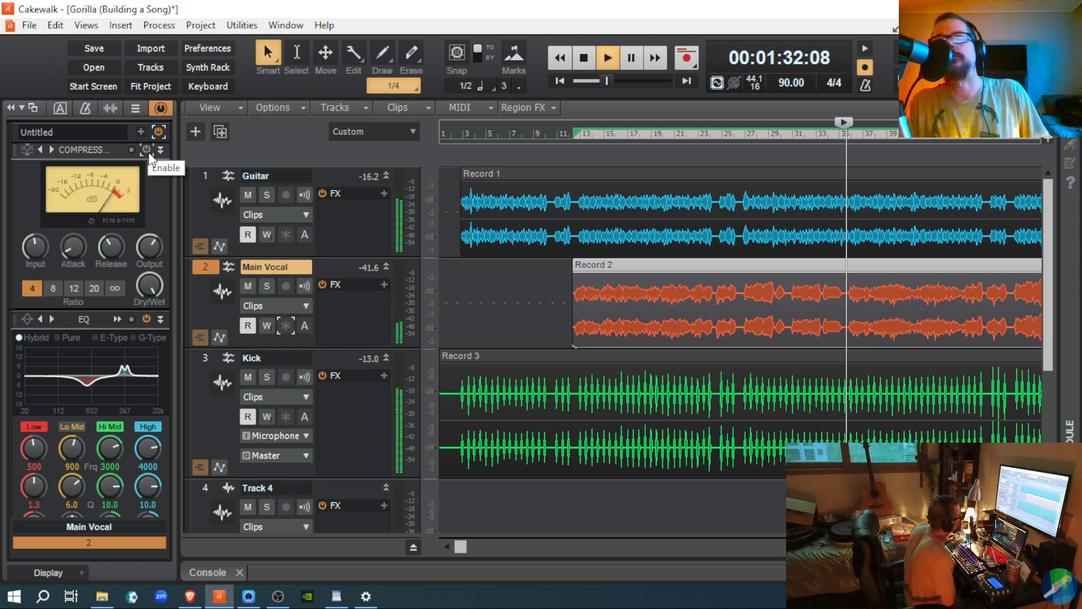
click(146, 150)
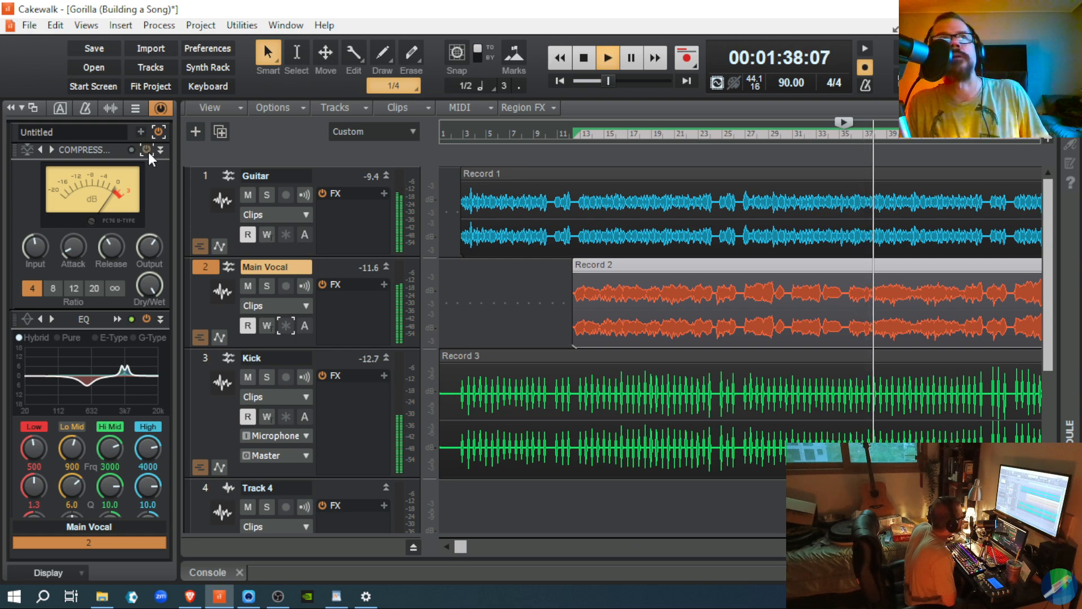
click(147, 153)
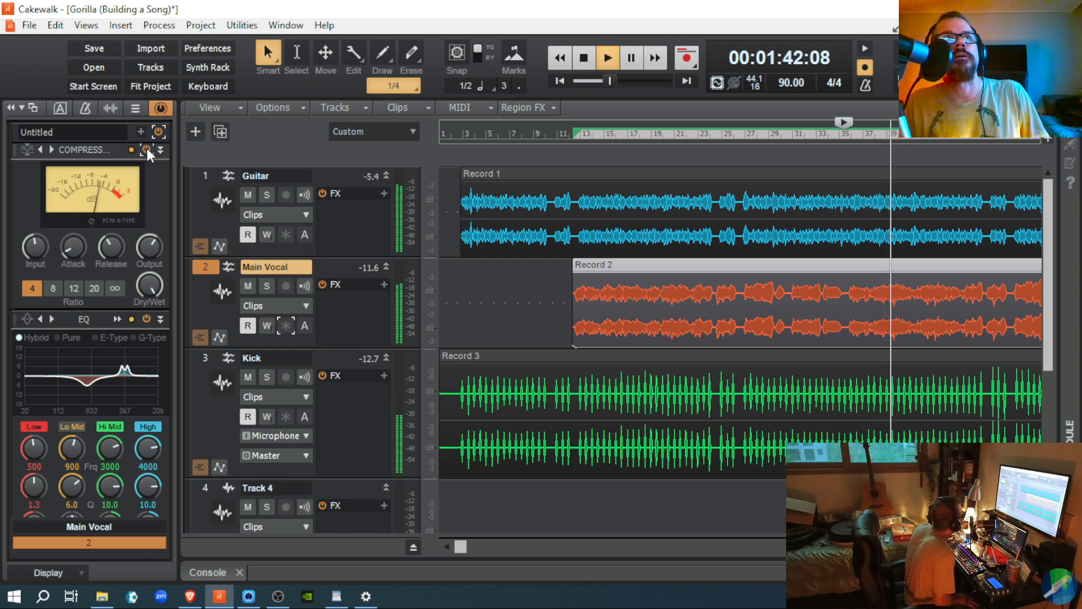
click(146, 149)
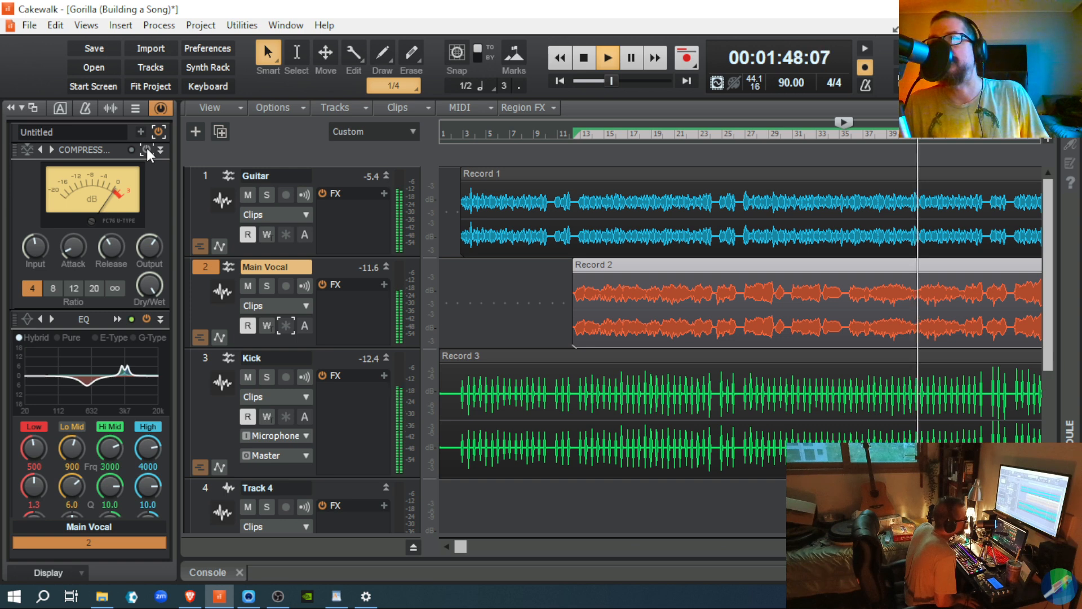
click(146, 149)
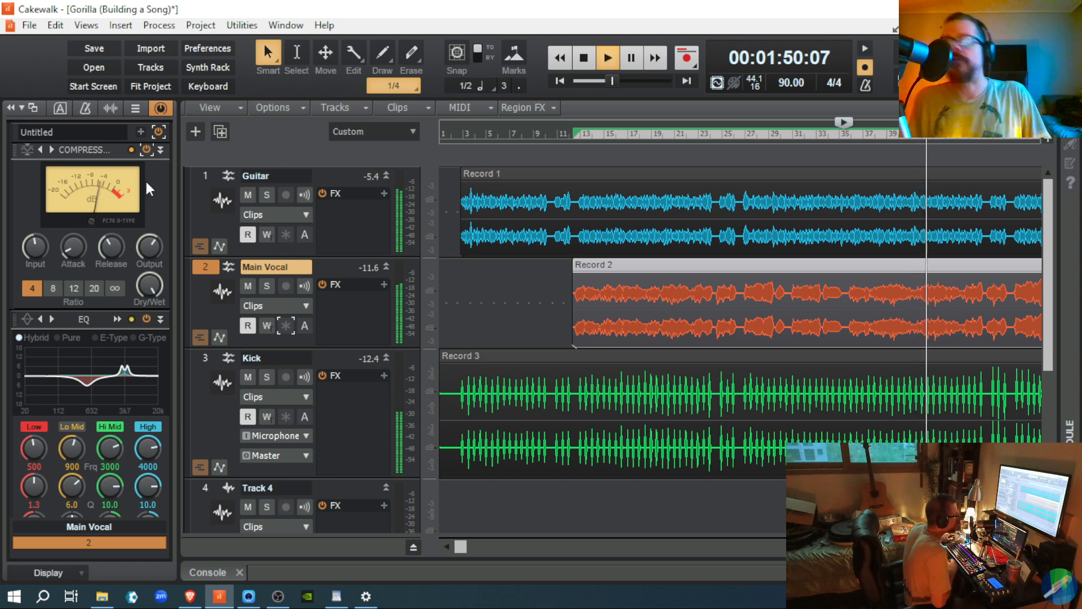
key(space)
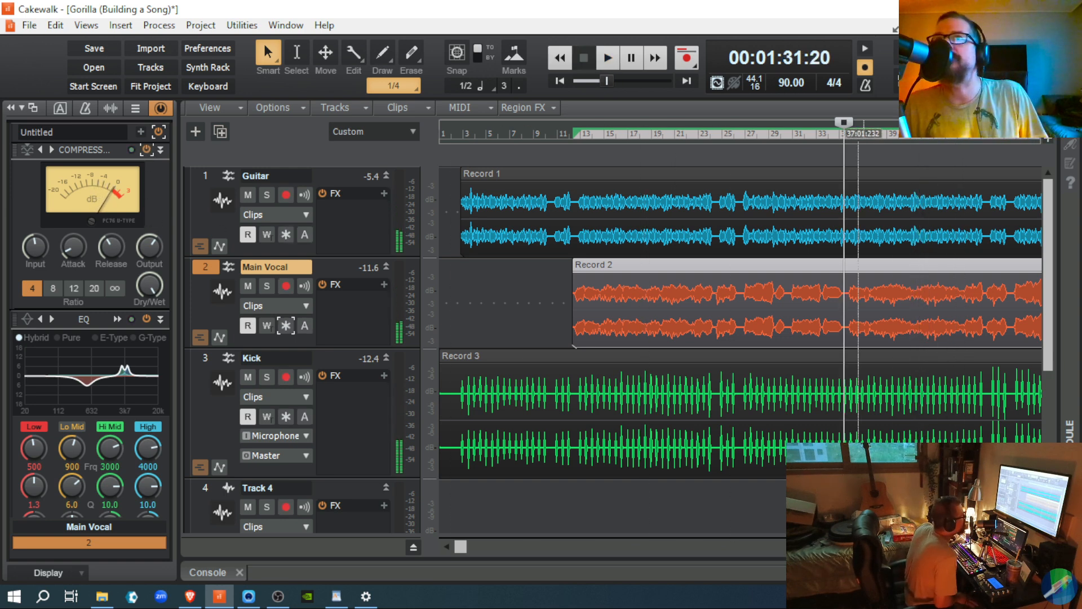
Step: Play from 2:13 in the vocal and show the Main Vocal channel strip in the Inspector
click(989, 427)
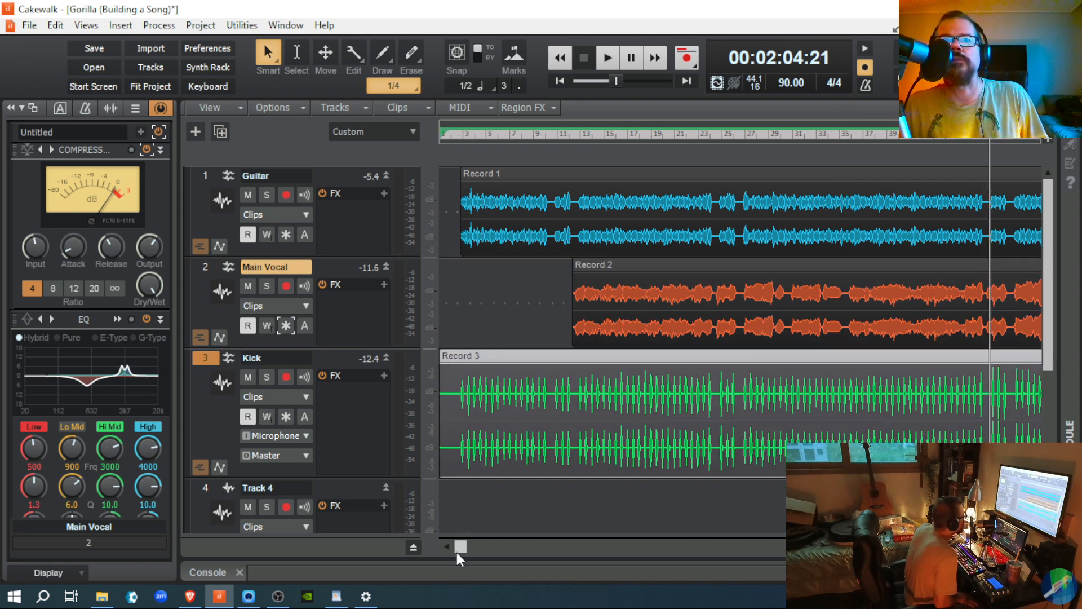
drag(462, 545, 506, 572)
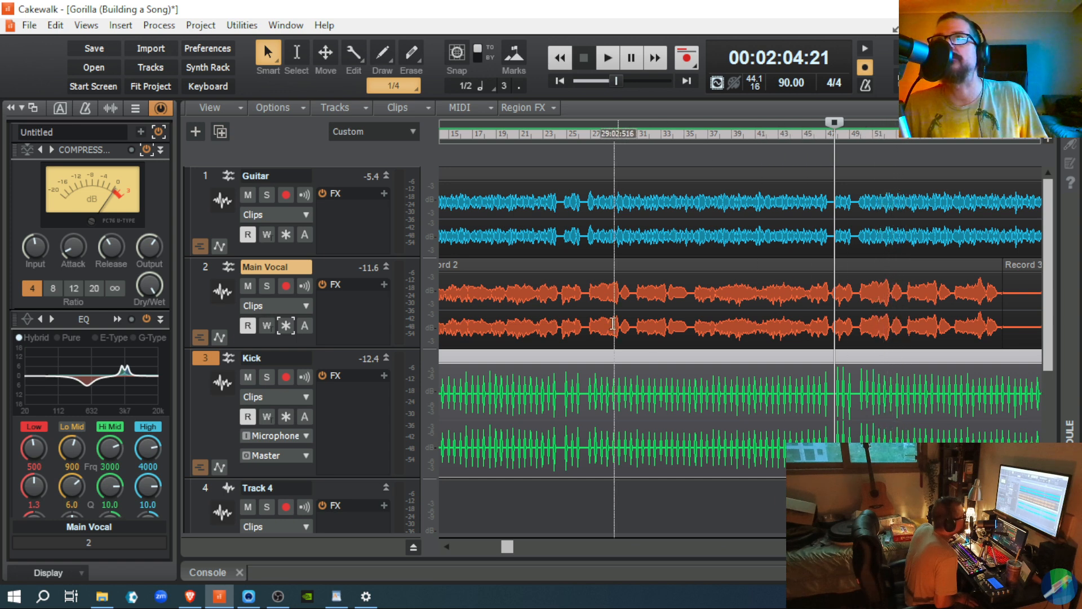
click(871, 320)
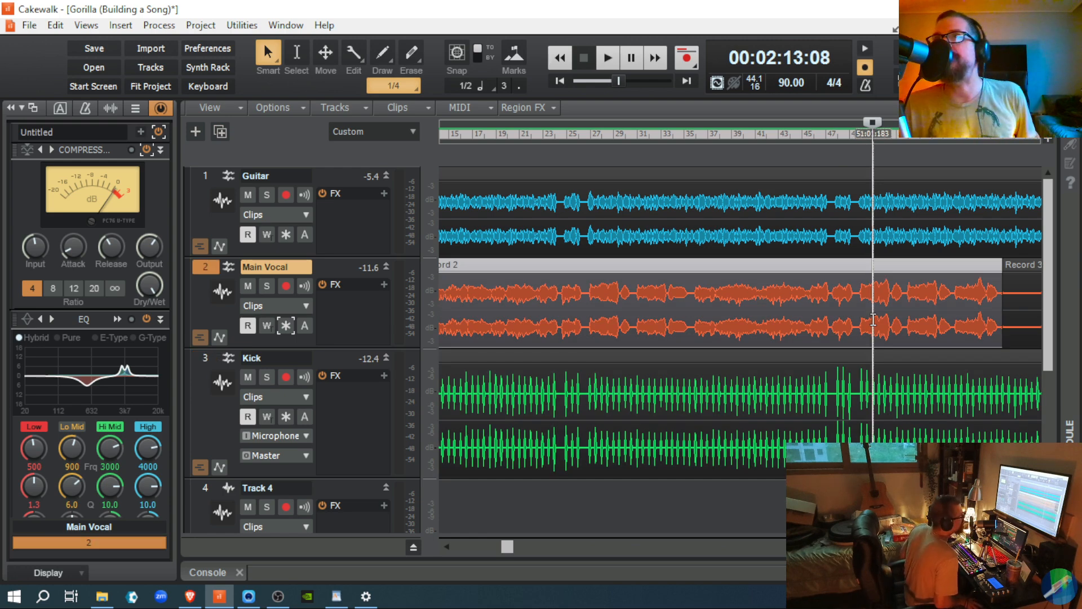
key(space)
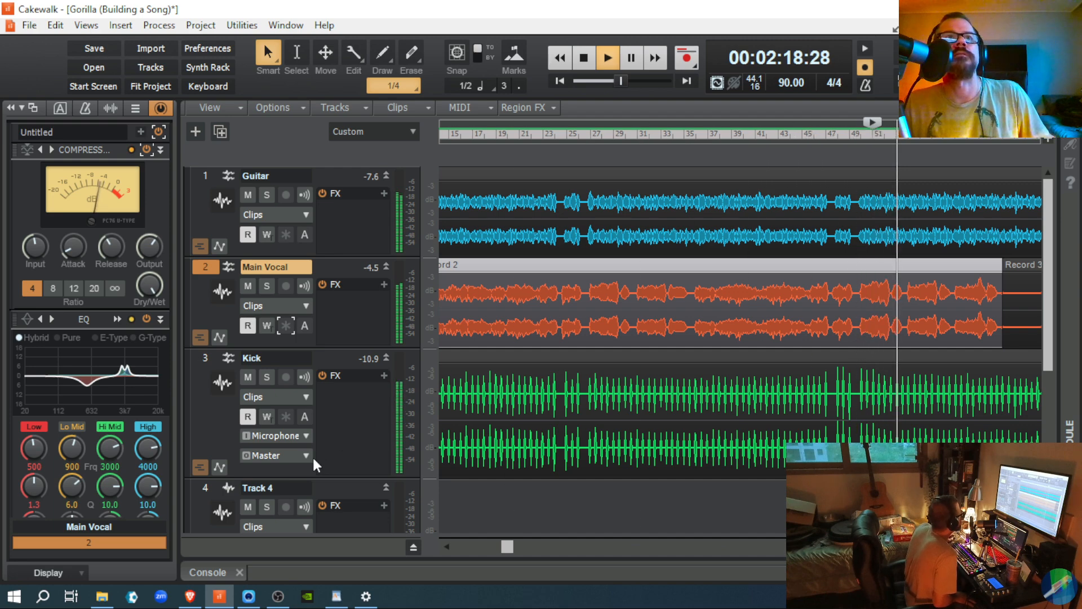
click(161, 109)
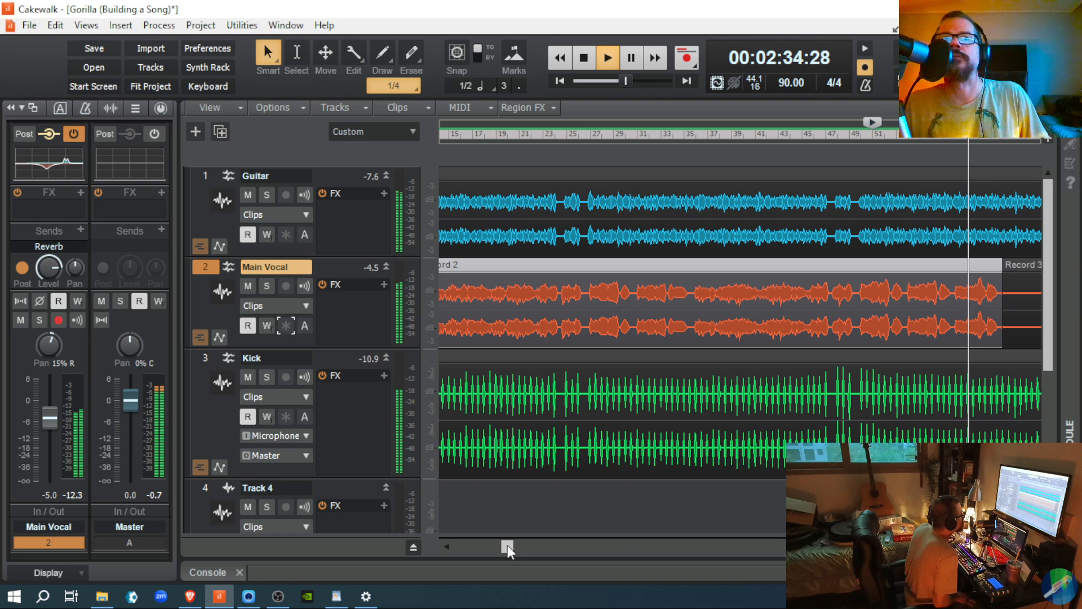
Step: Stop, then audition the vocal from 00:02:45:10, where the Record 3 clip begins
drag(508, 546, 592, 560)
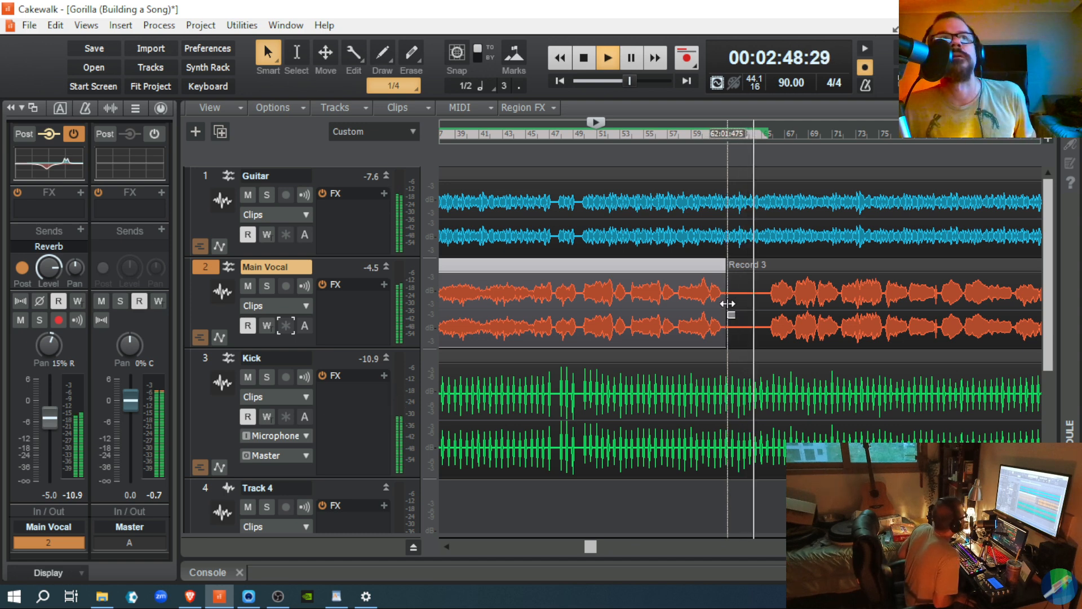
key(space)
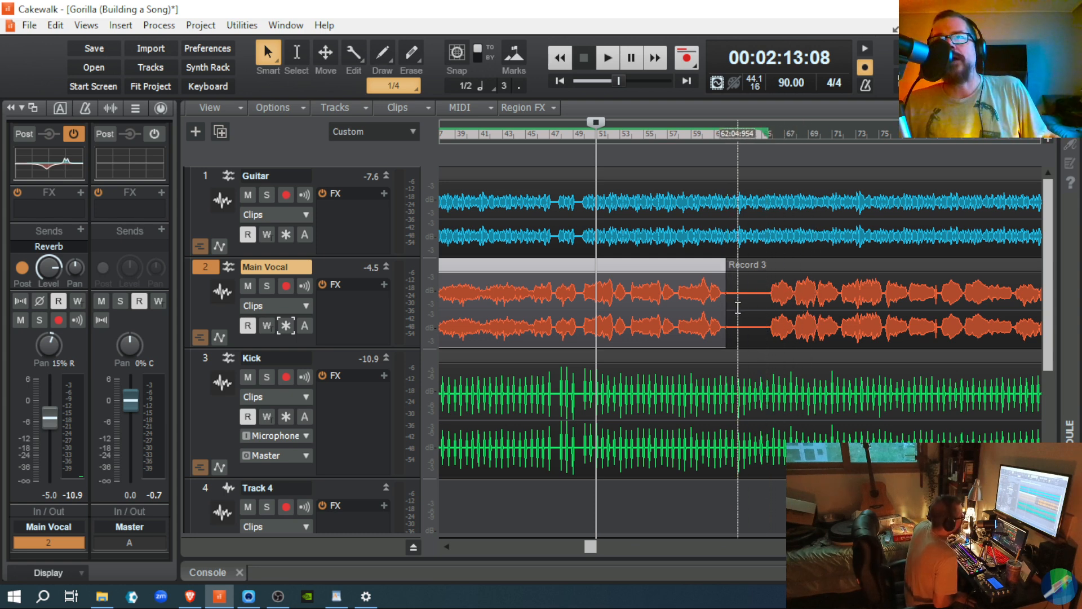
click(738, 307)
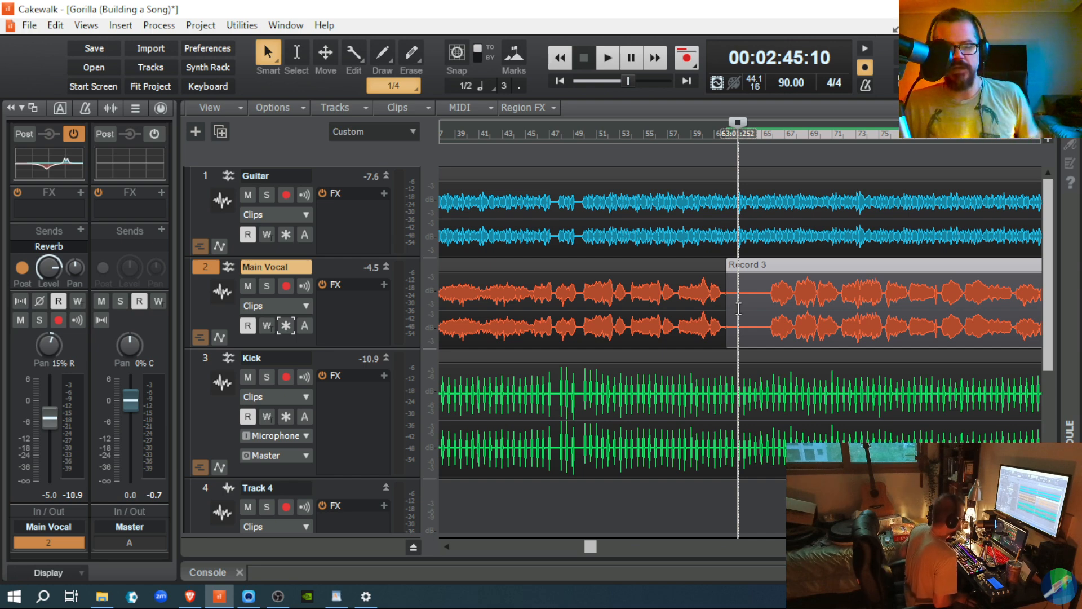
key(space)
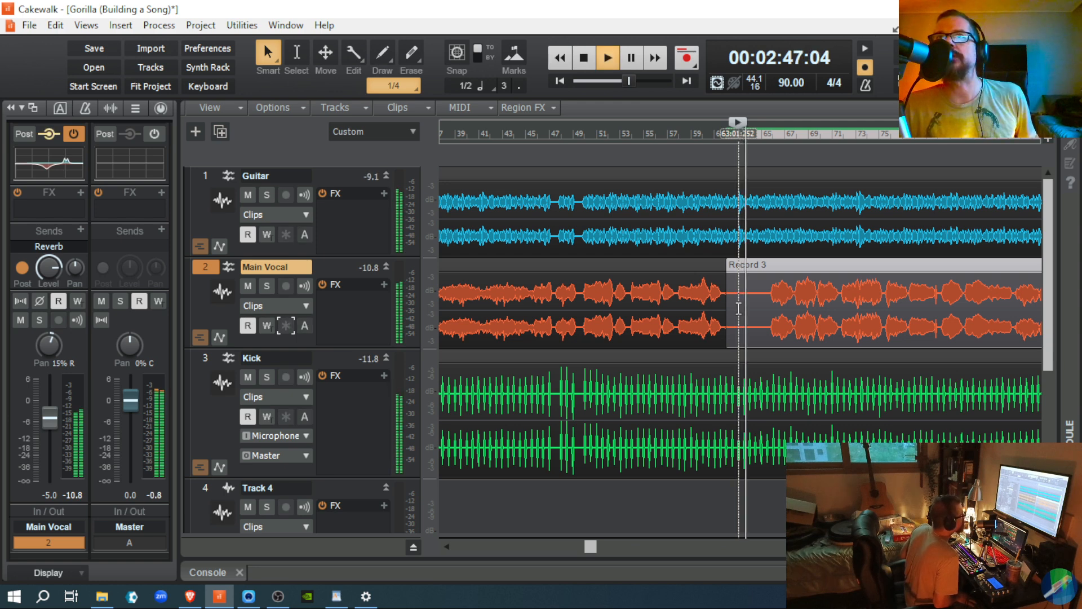
key(space)
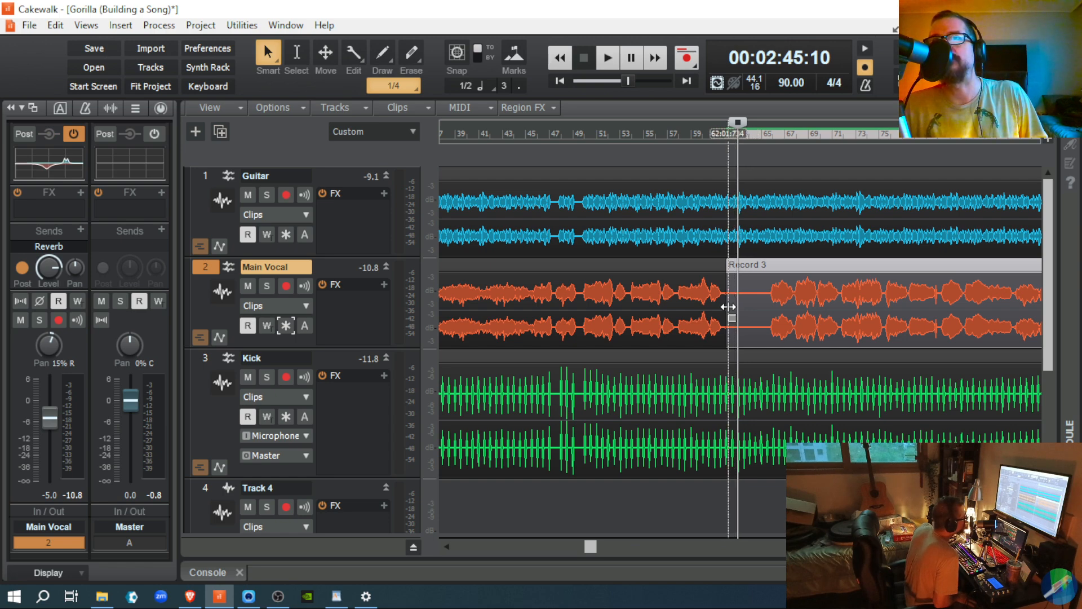
right_click(686, 64)
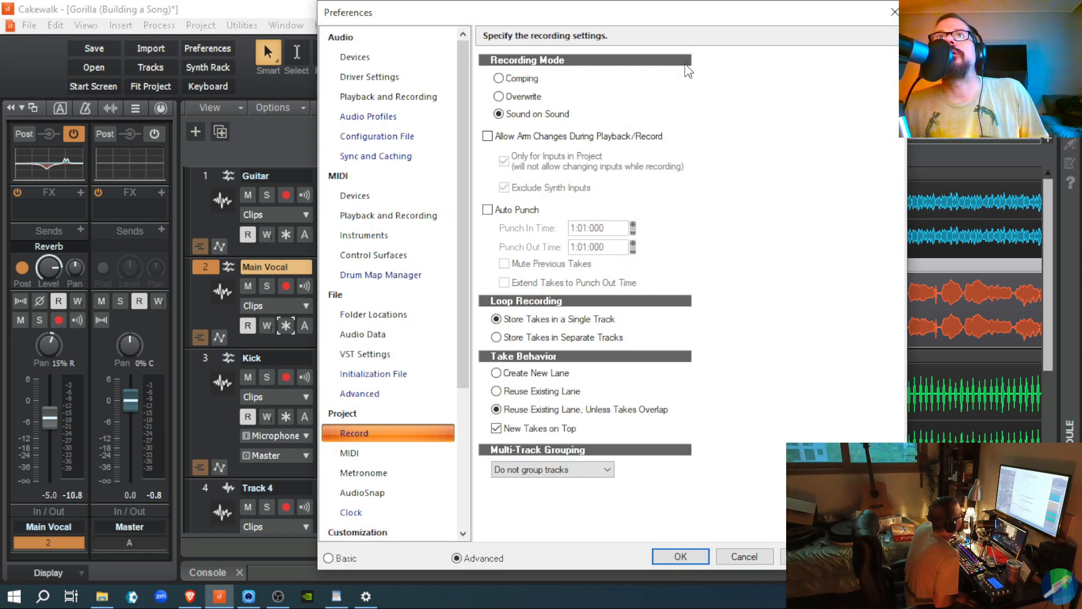
click(680, 556)
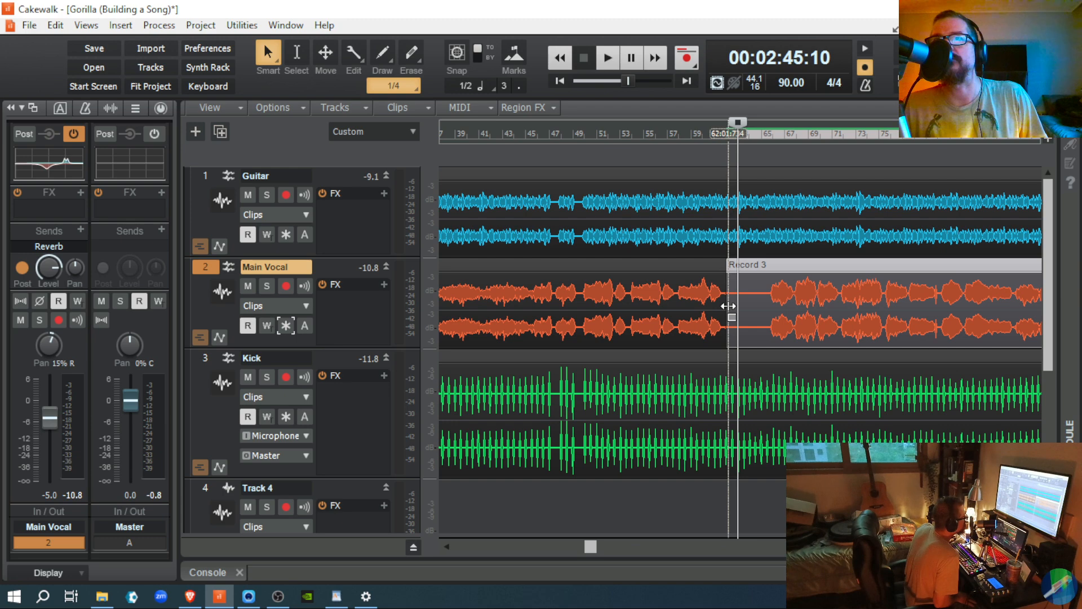
drag(729, 306, 768, 338)
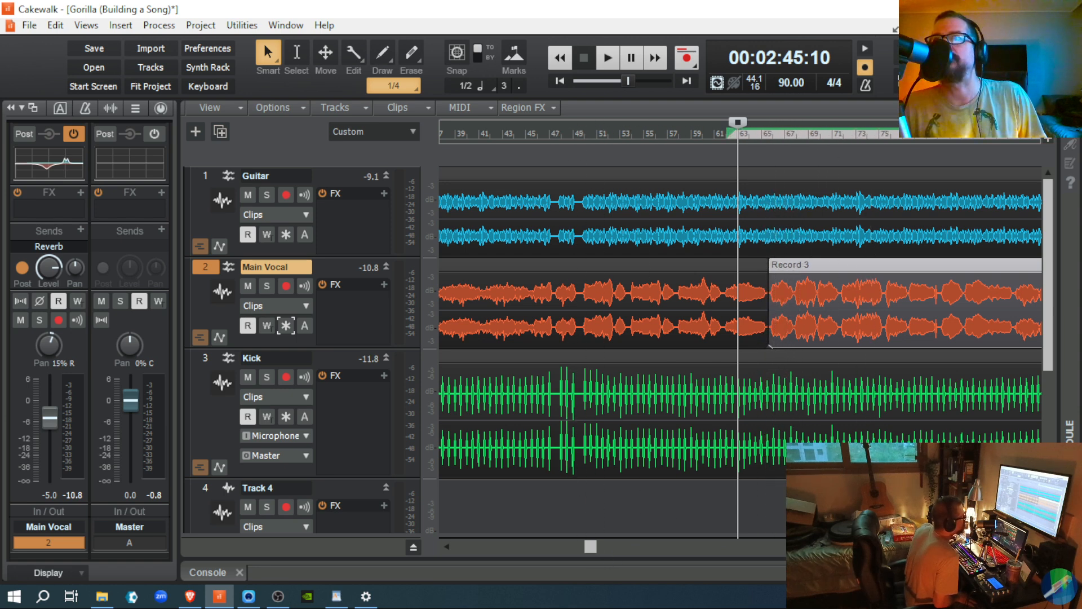
Step: Pull the start of the Main Vocal's Record 3 clip slightly earlier
scroll(854, 307, up, 4)
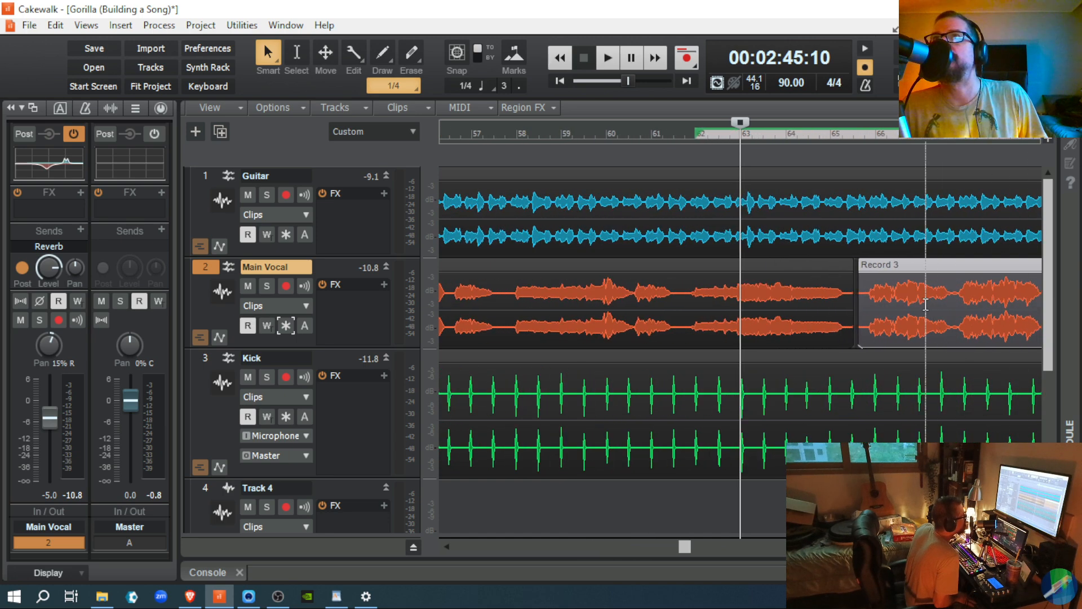
drag(859, 309, 854, 309)
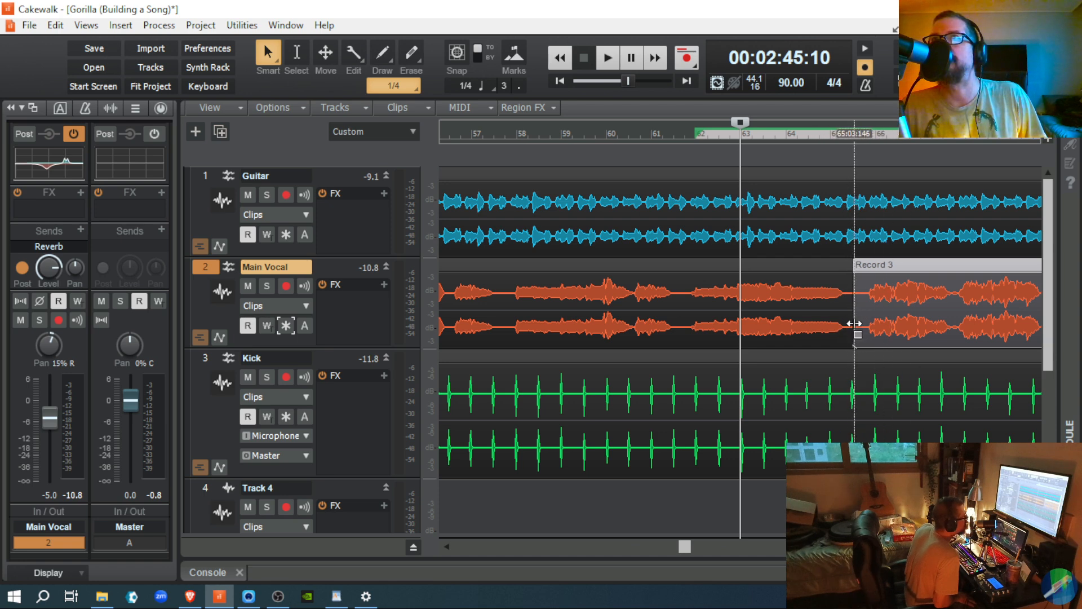
drag(853, 323, 852, 327)
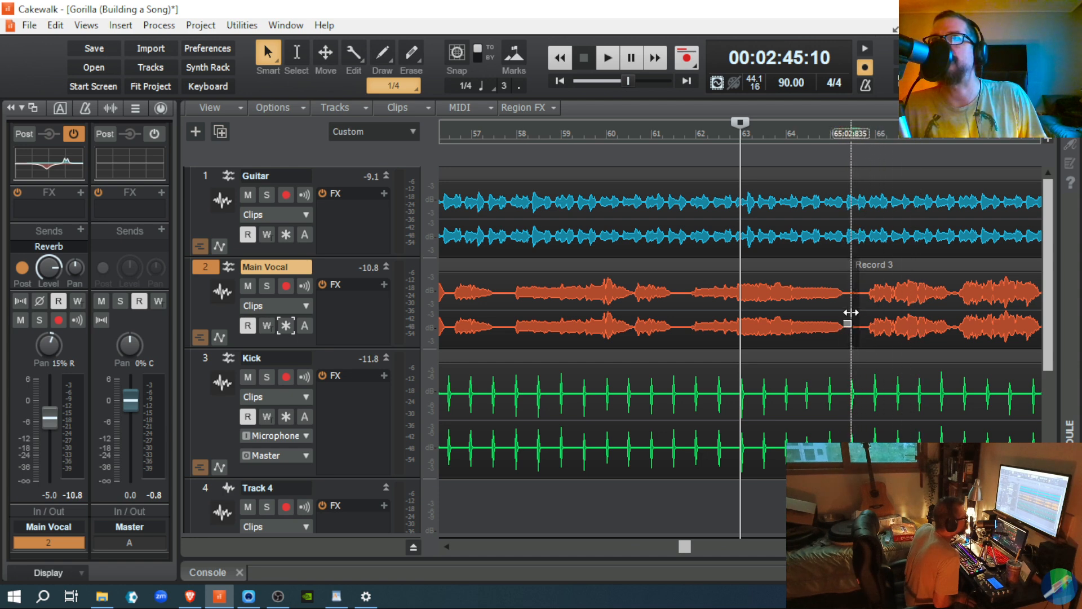
drag(853, 313, 851, 314)
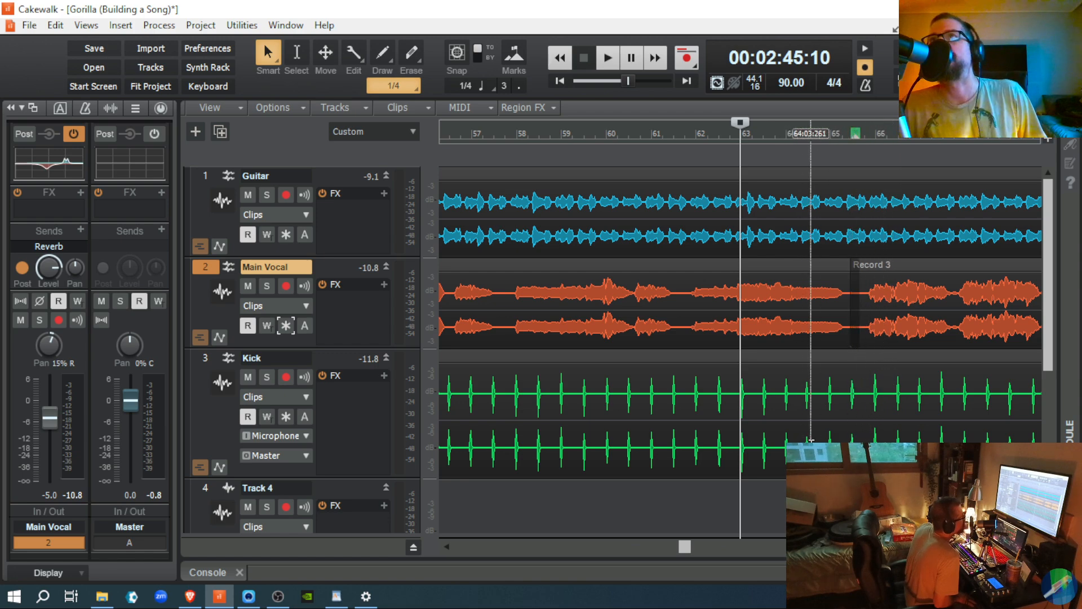
Step: Trim the start of the Kick's Record 6 clip and fit the whole project in view
click(849, 501)
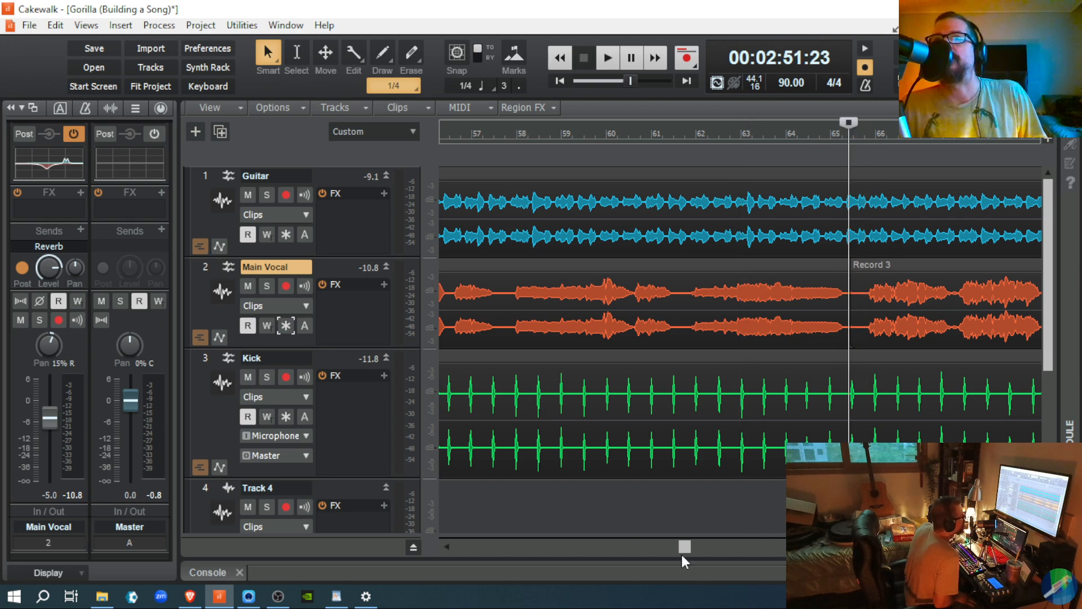
drag(682, 546, 818, 569)
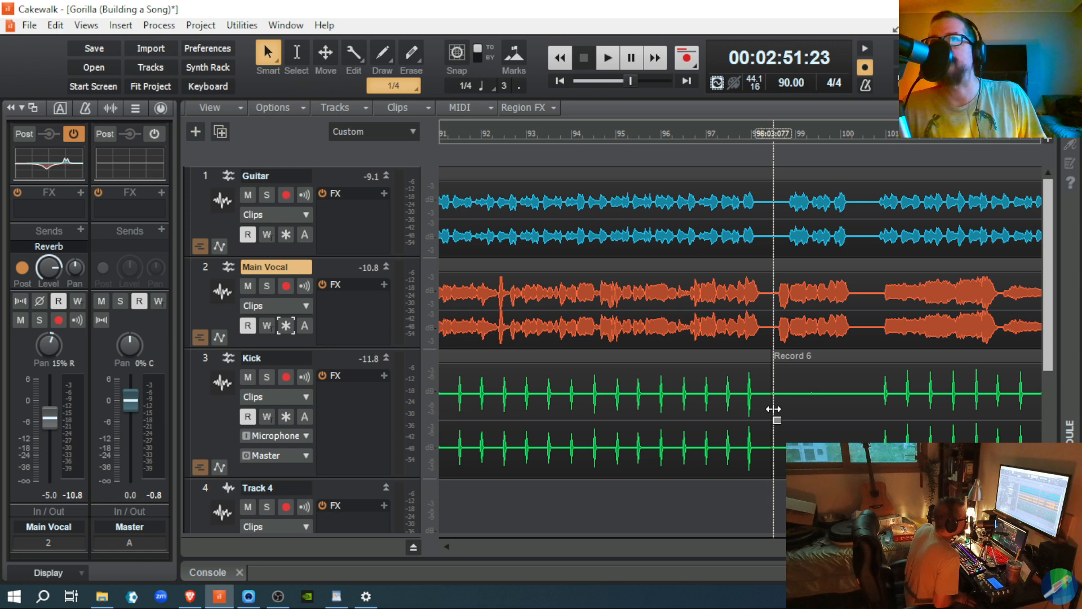
drag(773, 409, 847, 436)
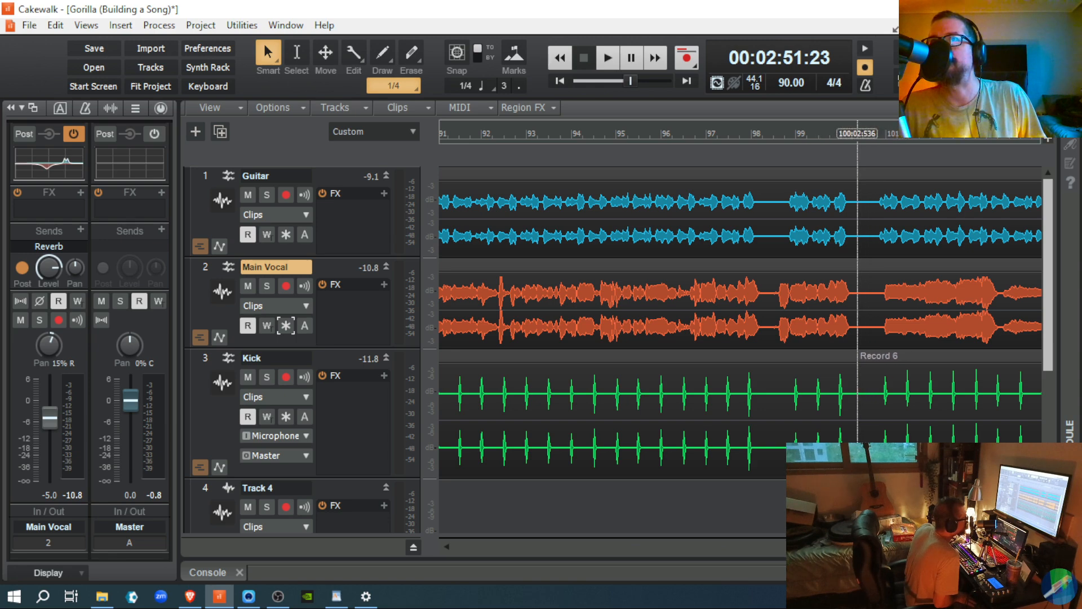
drag(819, 545, 763, 542)
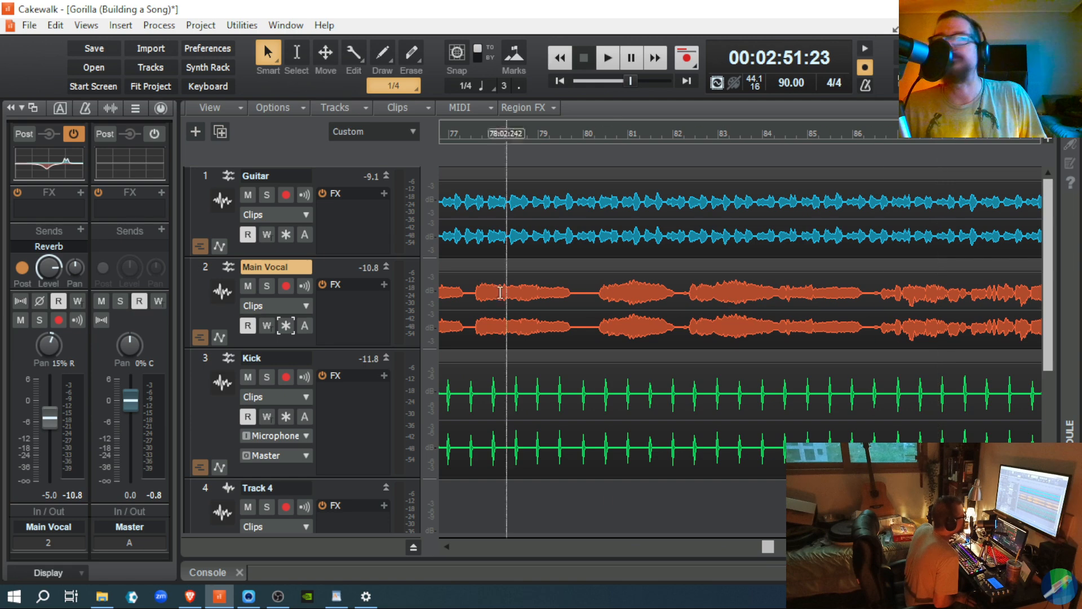
click(164, 85)
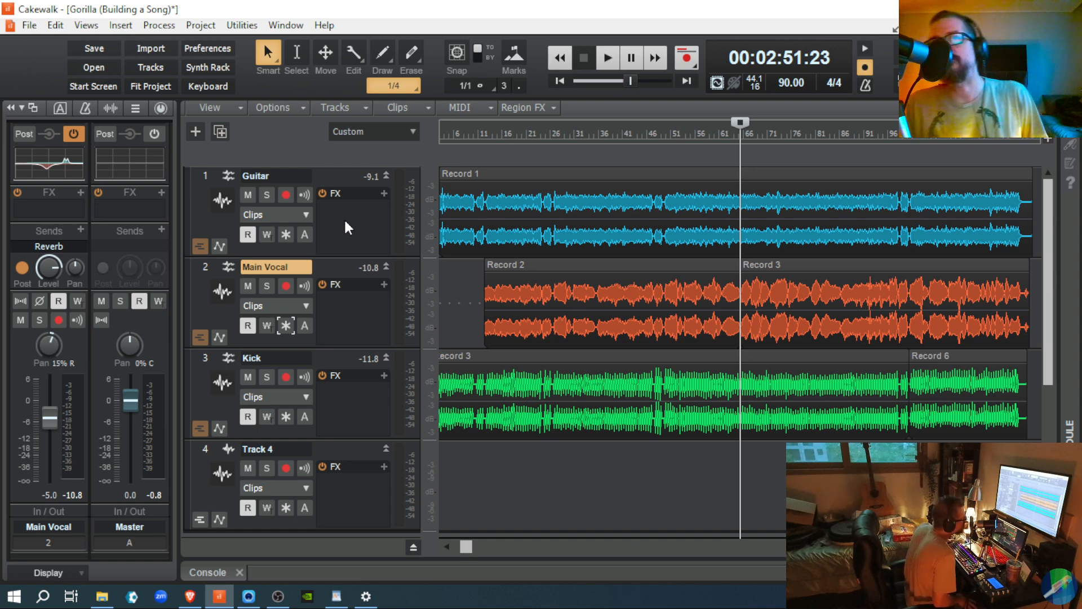
Step: Audition the Record 3 vocal clip, then rewind the Now time to 00:00:00:00
click(908, 326)
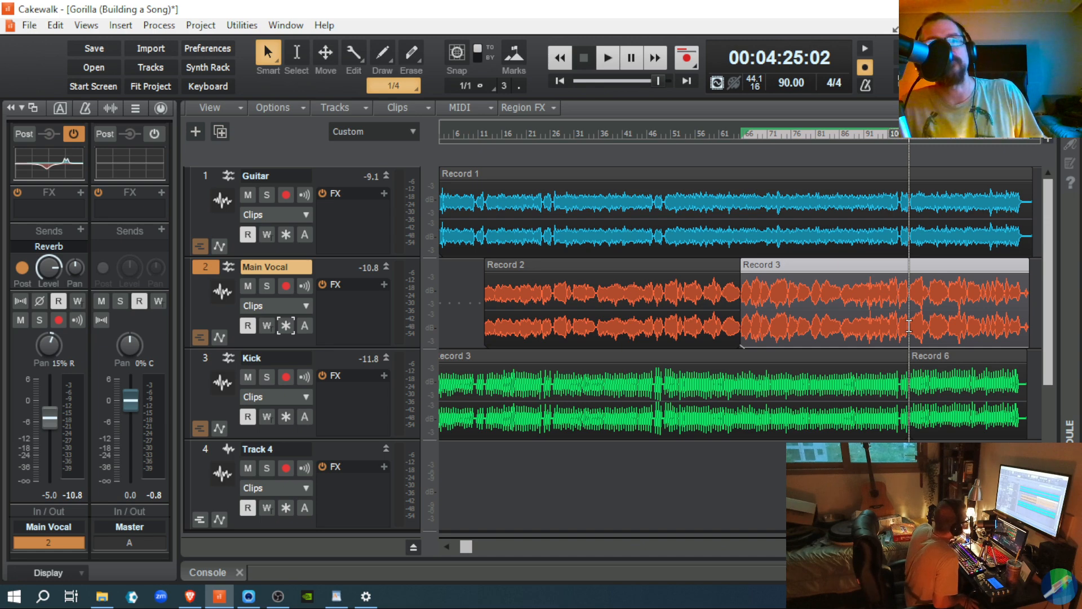
key(space)
key(space)
key(space)
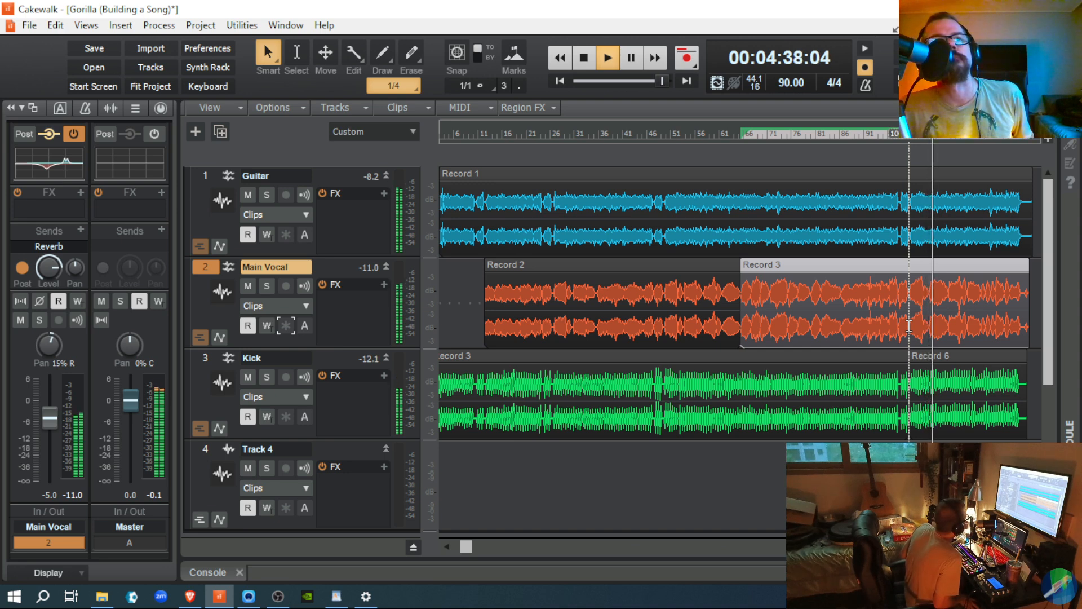
key(space)
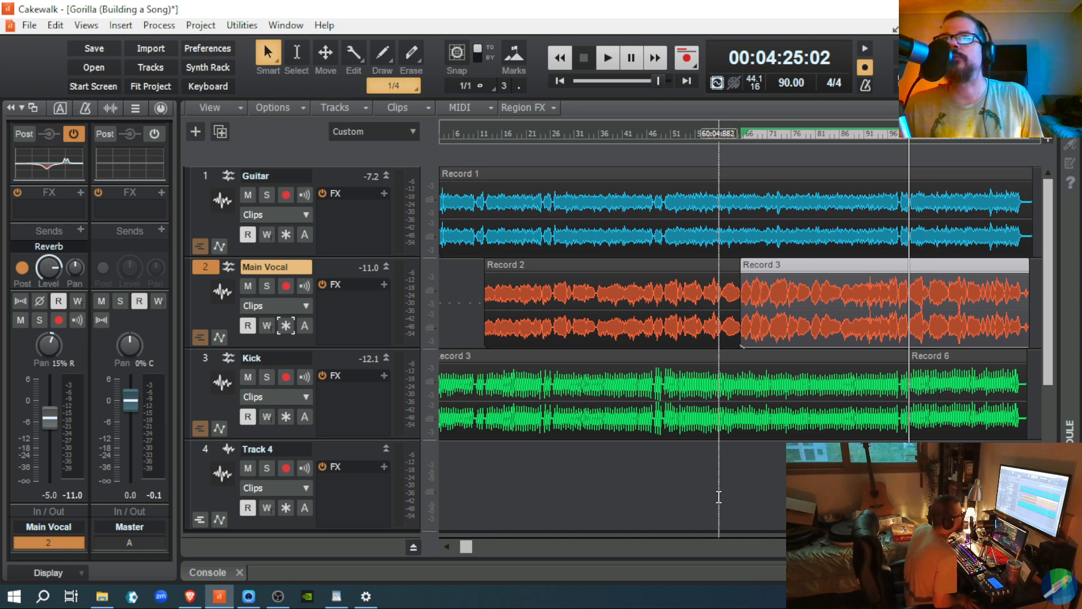
click(712, 497)
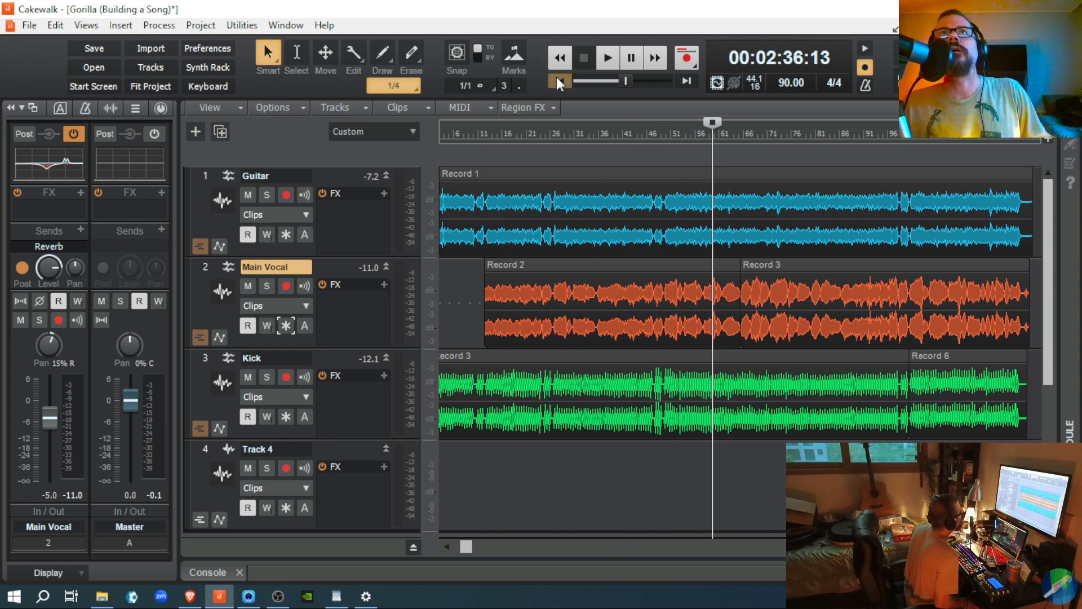
click(557, 79)
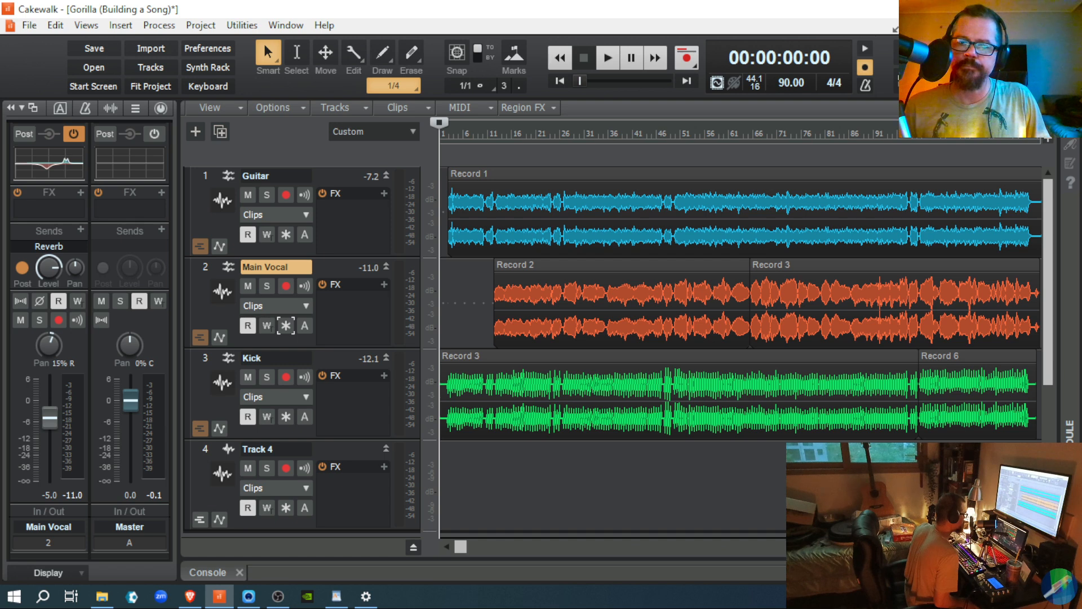
key(alt+Tab)
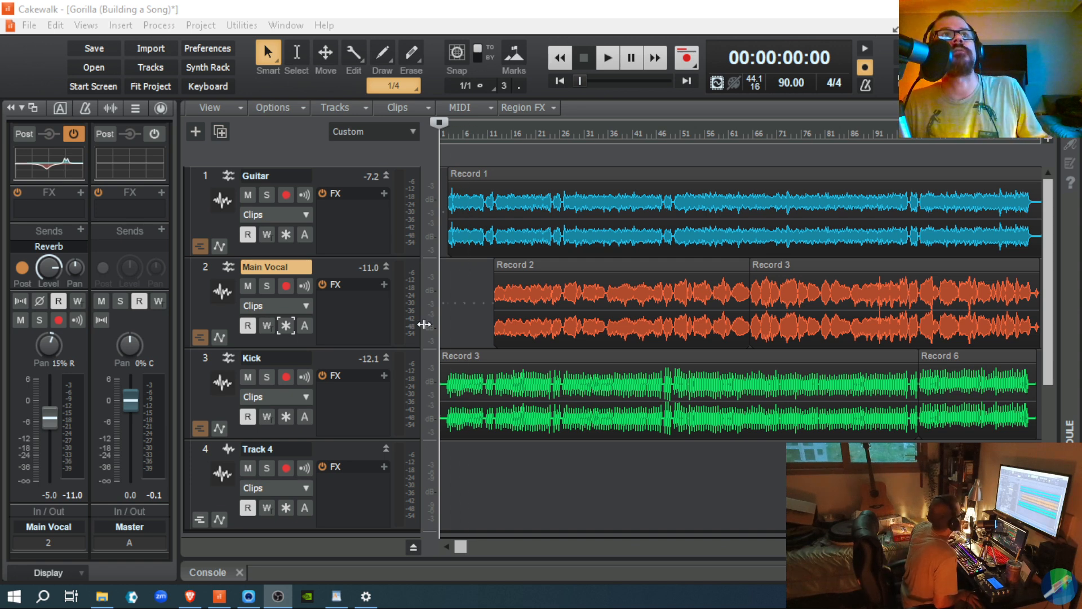
click(354, 245)
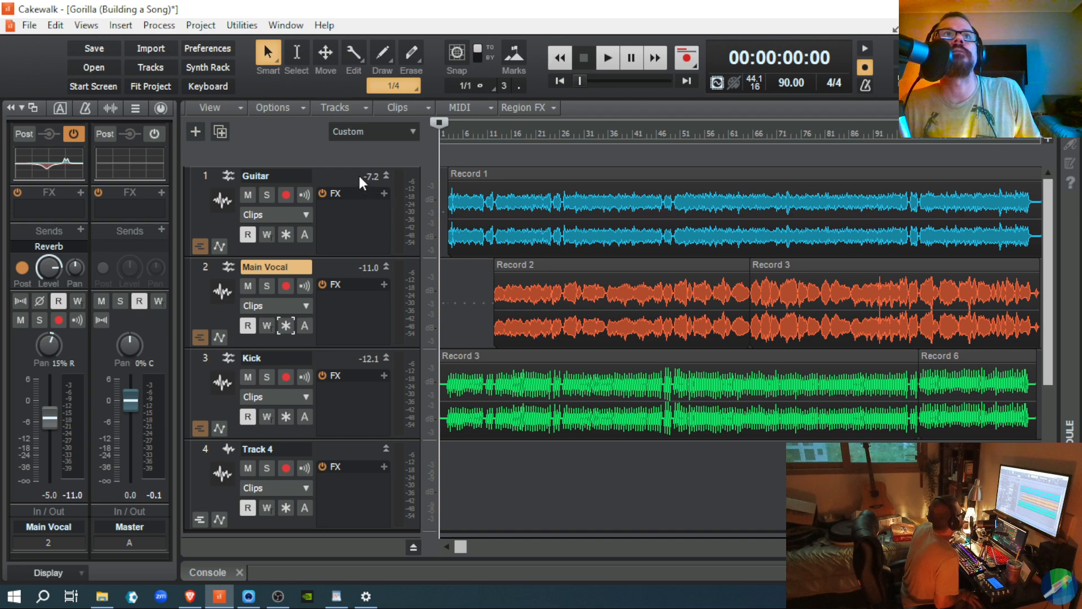
Step: Select the Guitar track, show its ProChannel, and open the EQ module's preset list
click(342, 174)
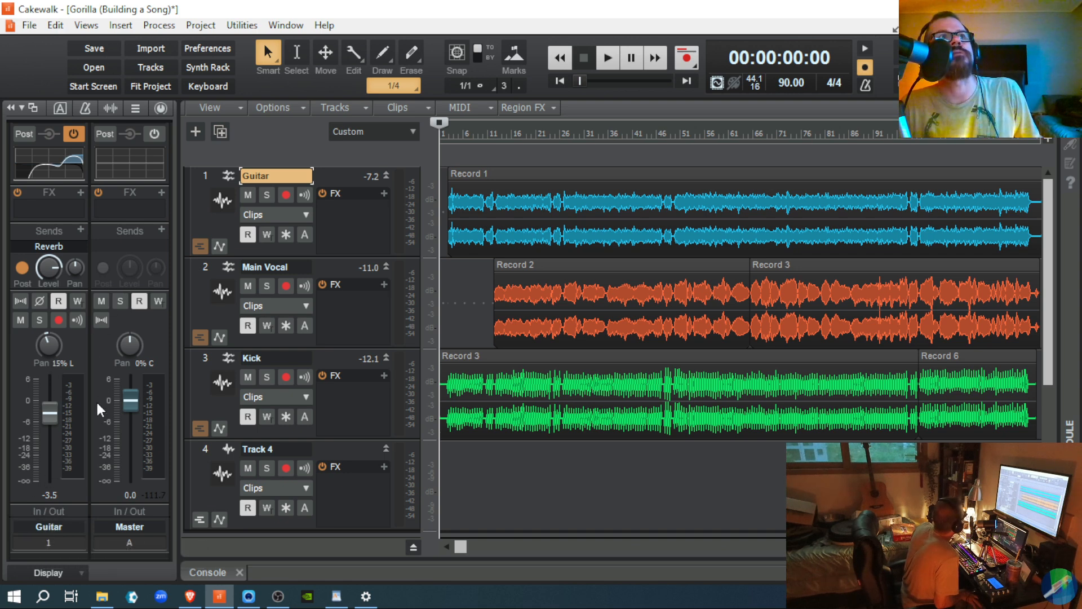
mouse_move(60, 172)
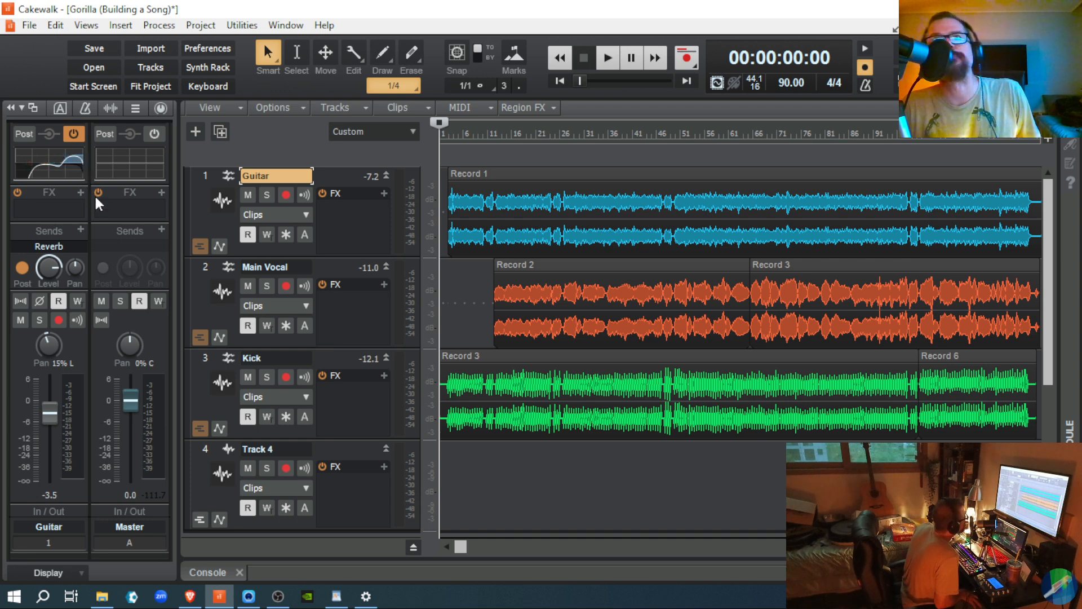
click(160, 107)
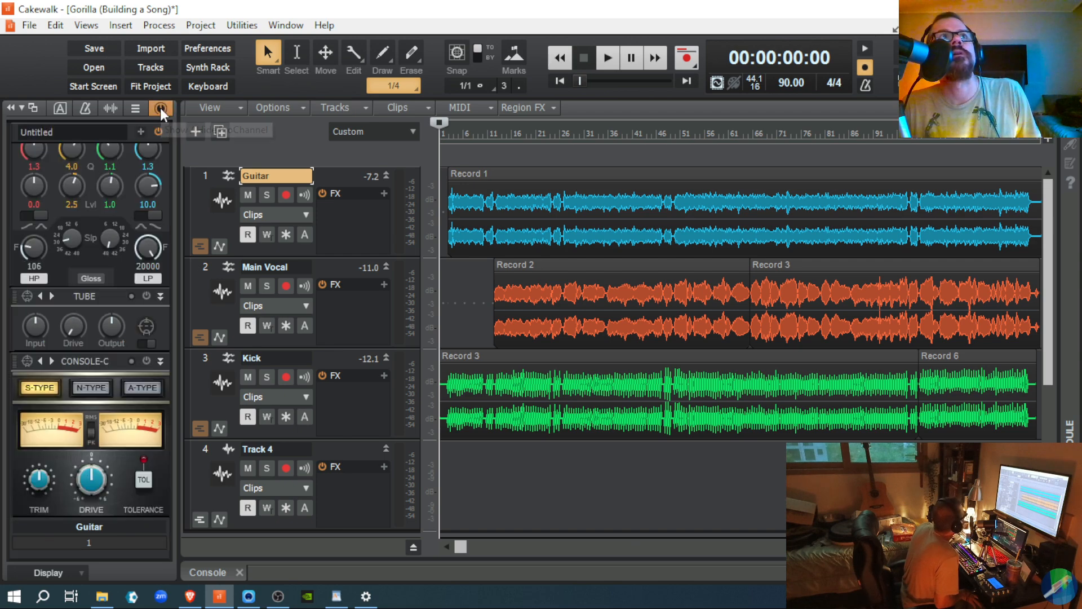
scroll(120, 211, up, 3)
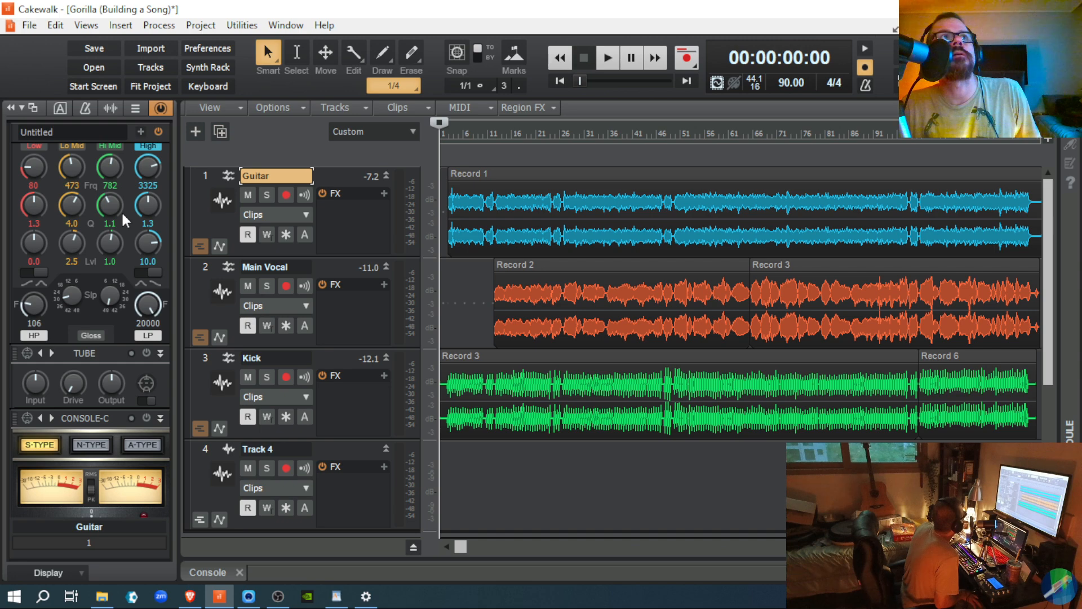
scroll(121, 216, up, 4)
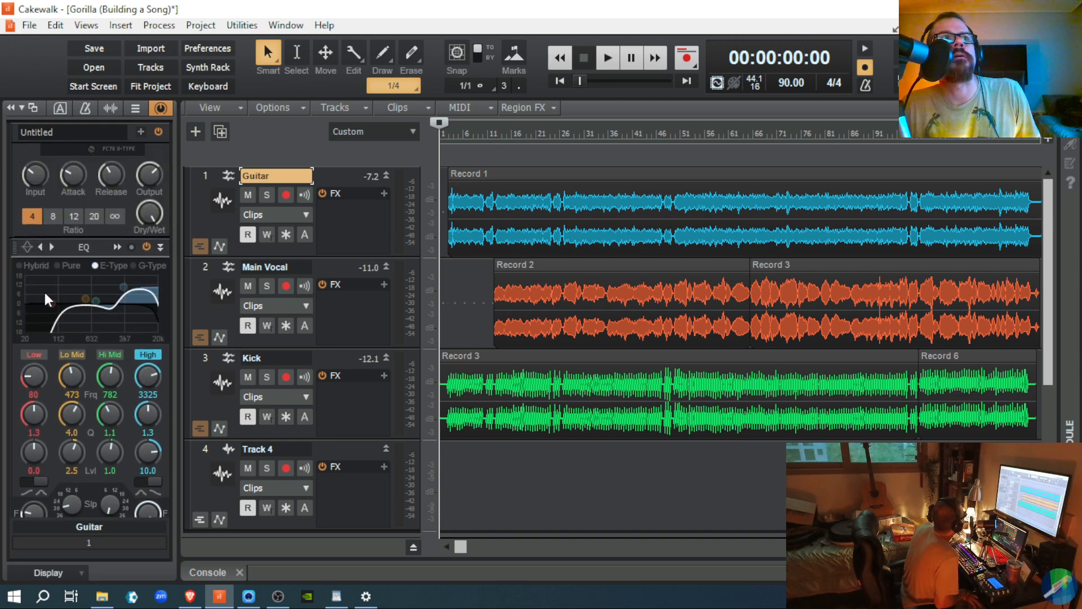
click(31, 246)
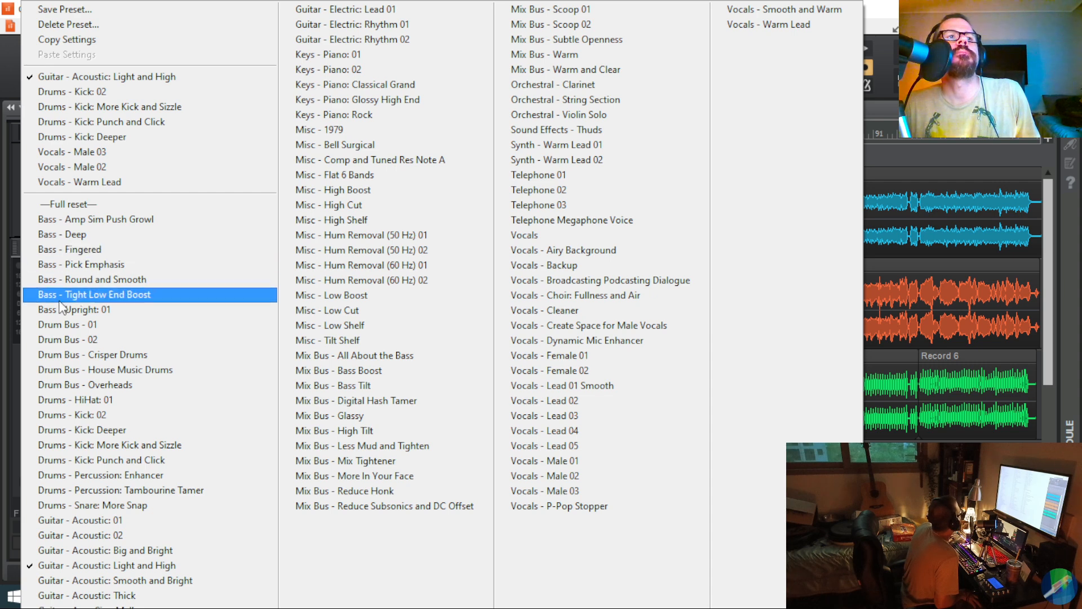
Step: Try the Smooth and Bright EQ preset, then apply 'Guitar - Acoustic: Big and Bright' instead
click(107, 581)
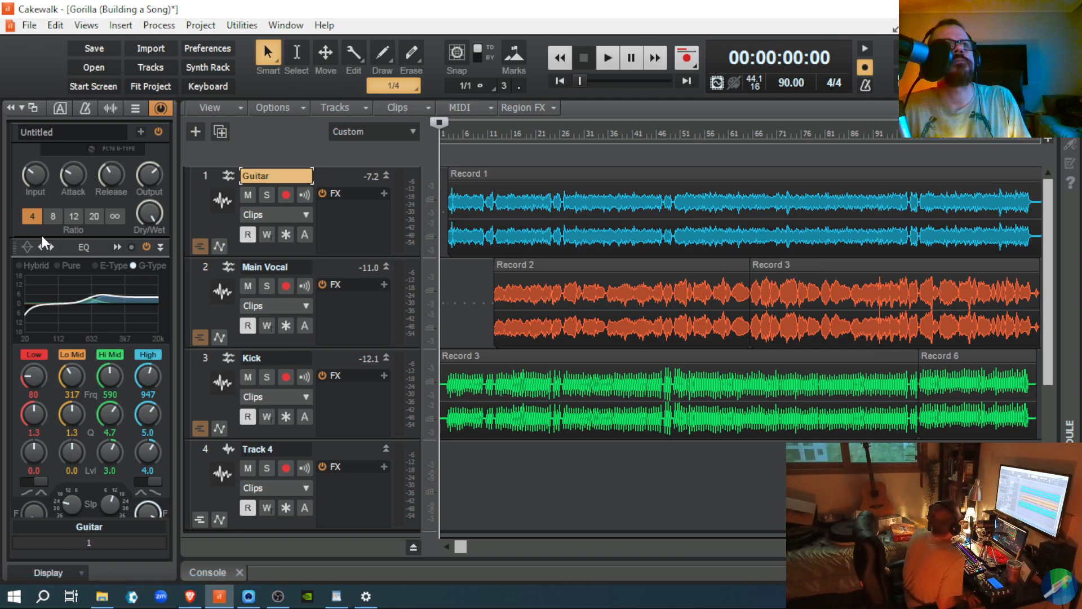
click(29, 250)
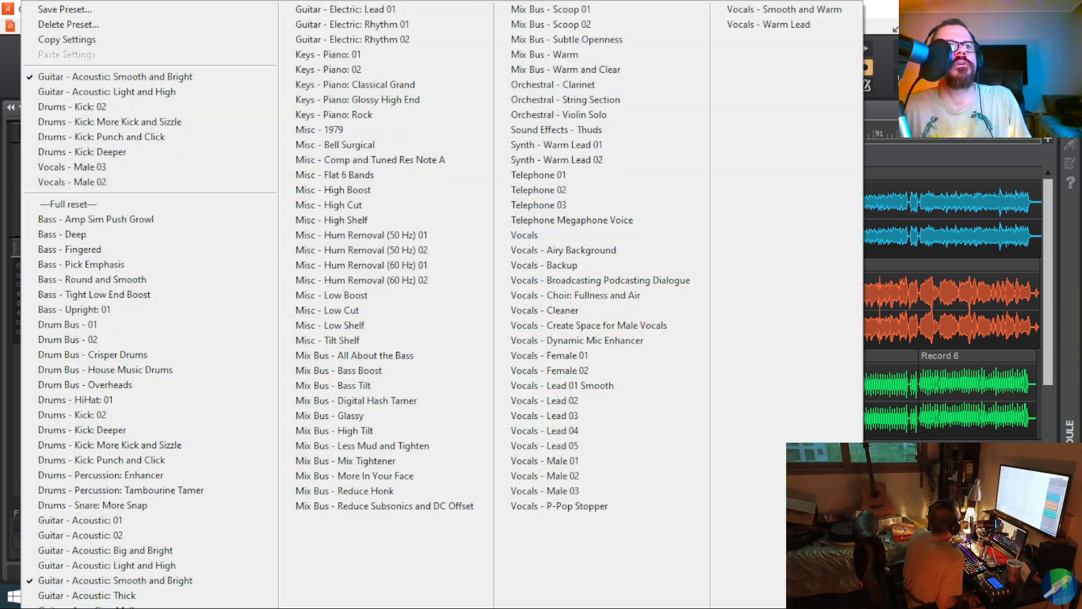
click(60, 552)
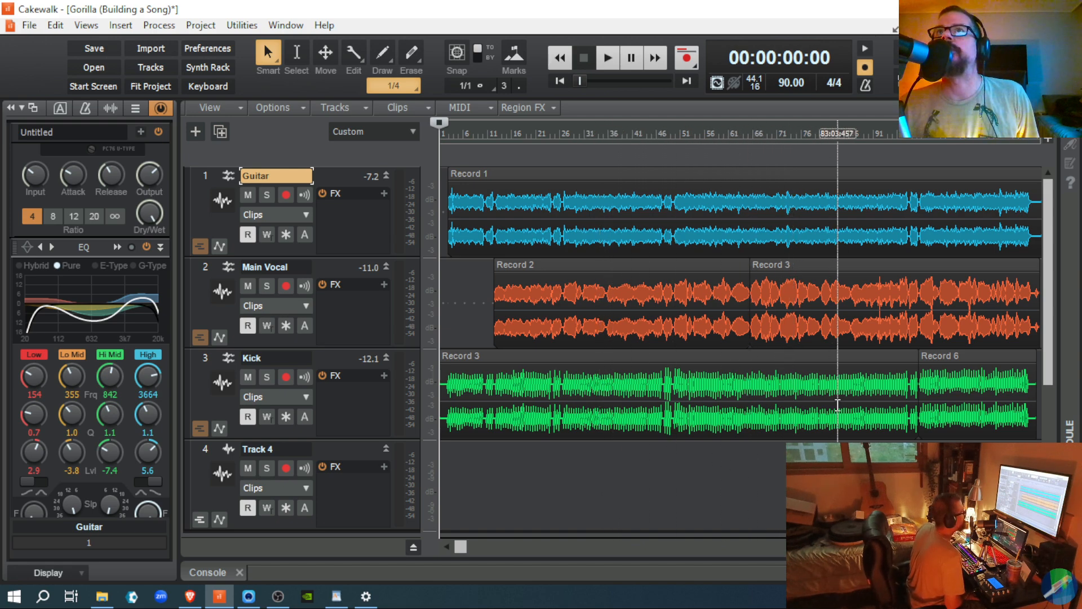
Step: Start playback from bar 49 and switch to the Console view with Alt+2
click(673, 477)
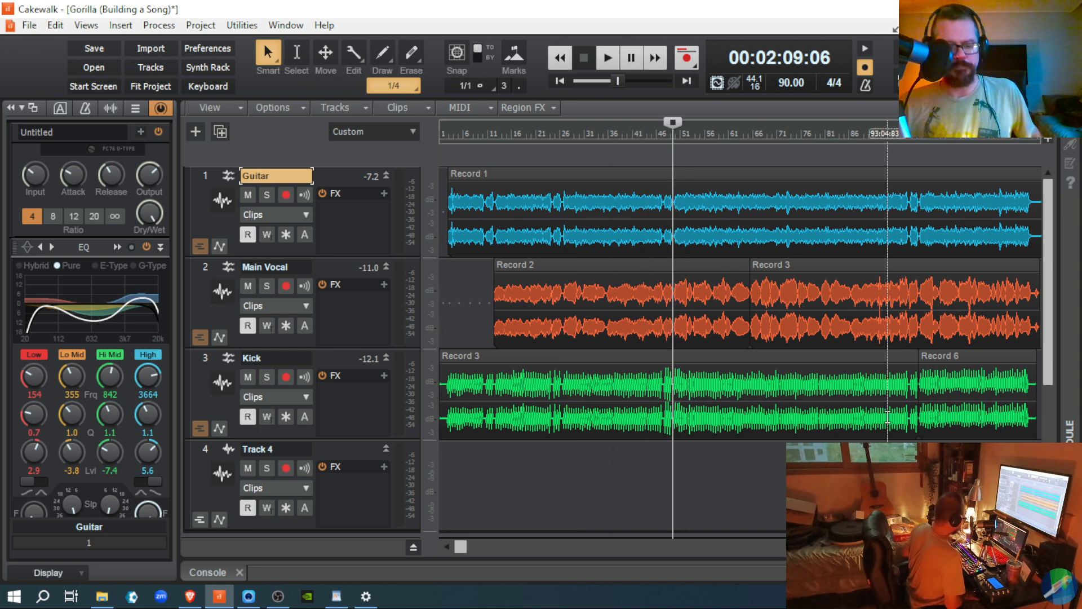
key(space)
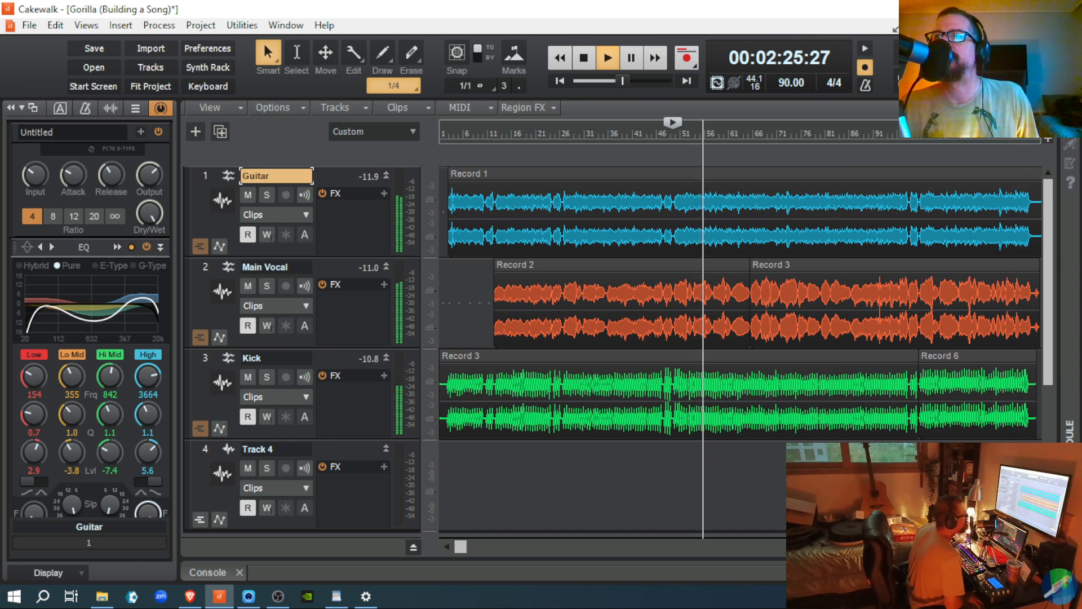
key(alt+2)
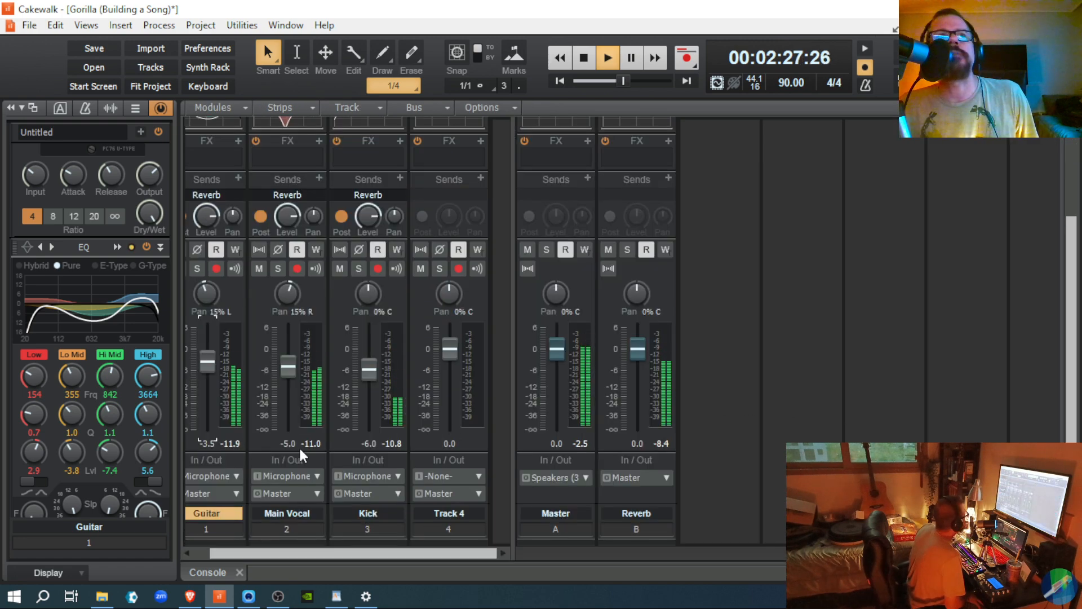
Step: Reset the Guitar fader to 0.0 dB, set Main Vocal to -11.1 dB, and stop playback
double_click(207, 361)
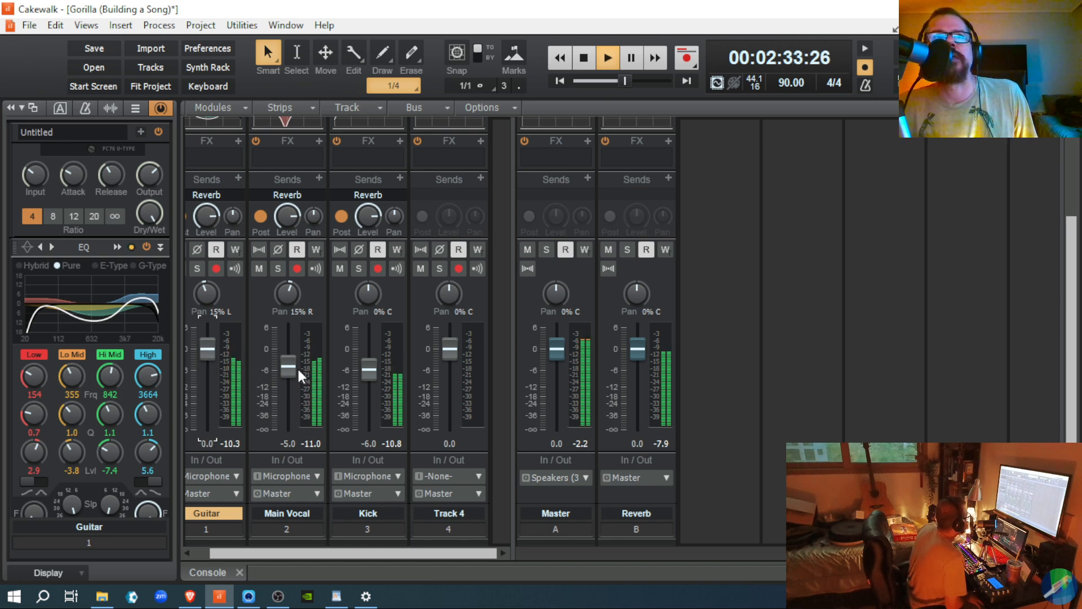
drag(288, 367, 288, 386)
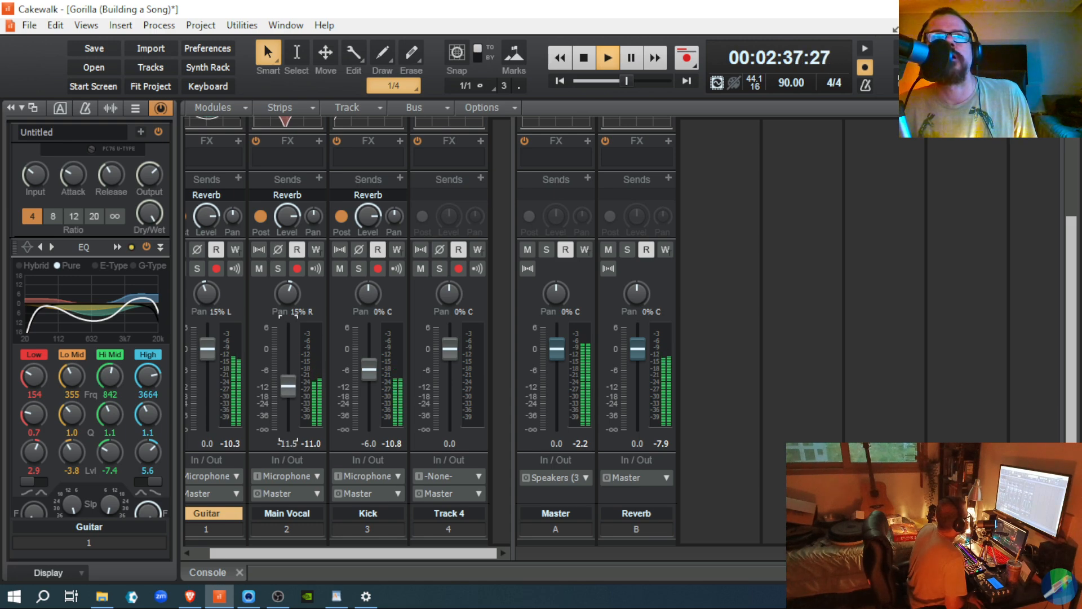
drag(288, 386, 289, 385)
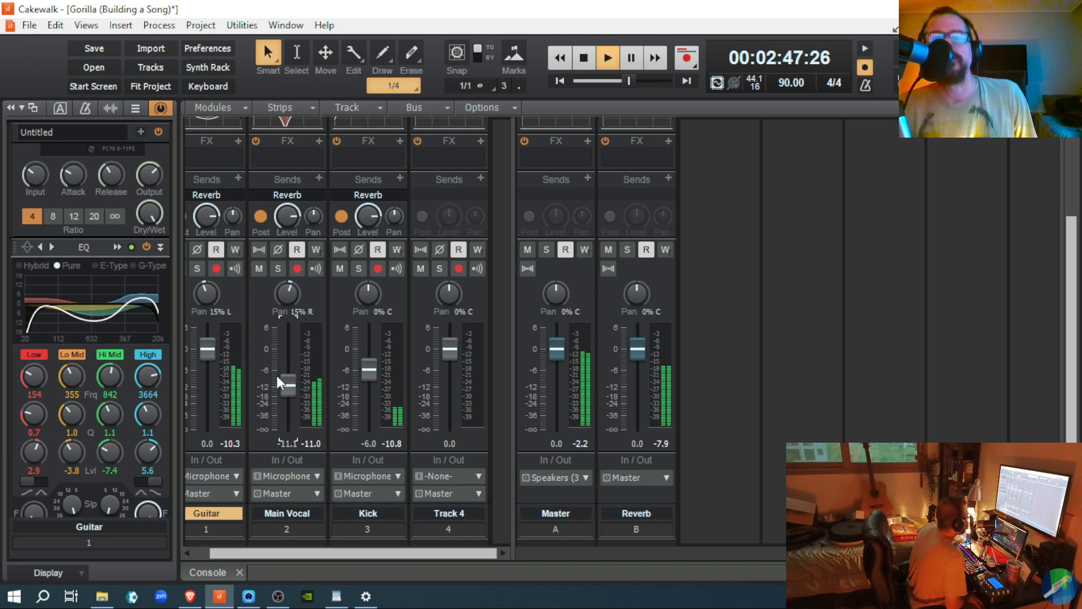
key(space)
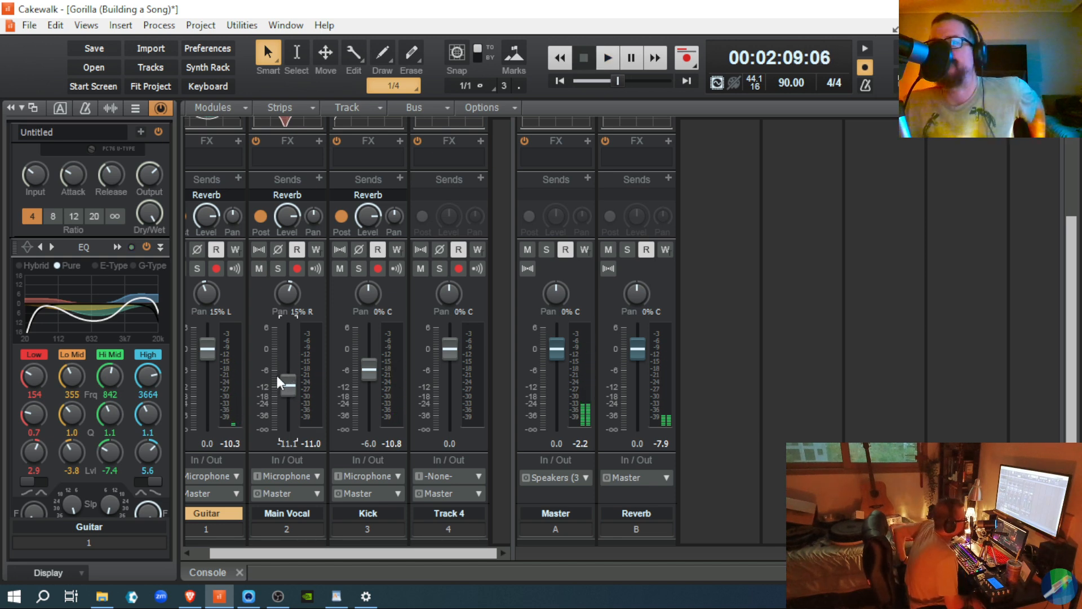
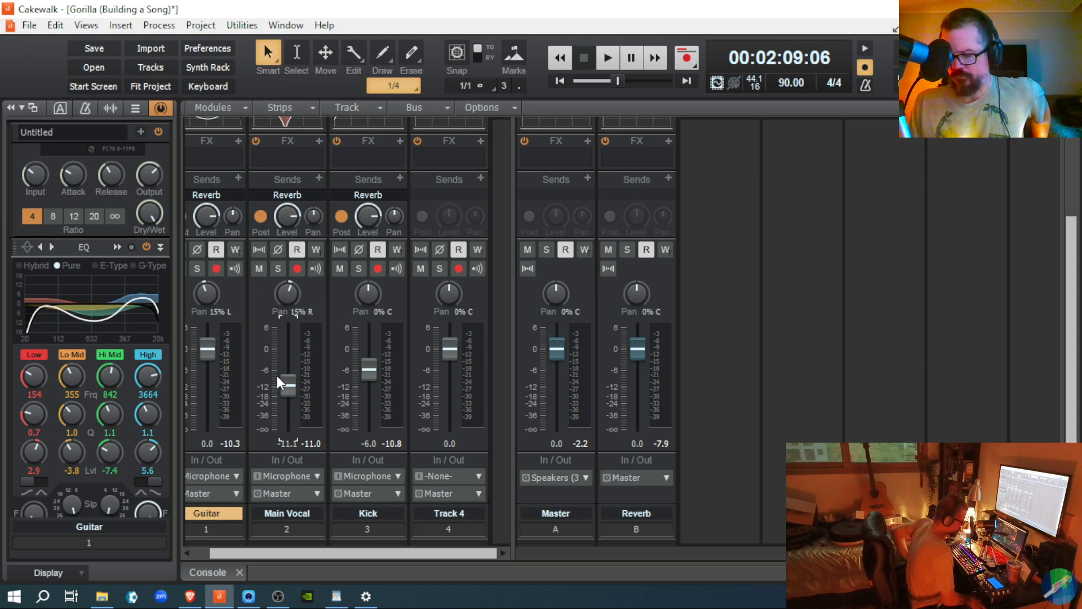
Step: Play and stop the mix a few times to listen to the balance
key(space)
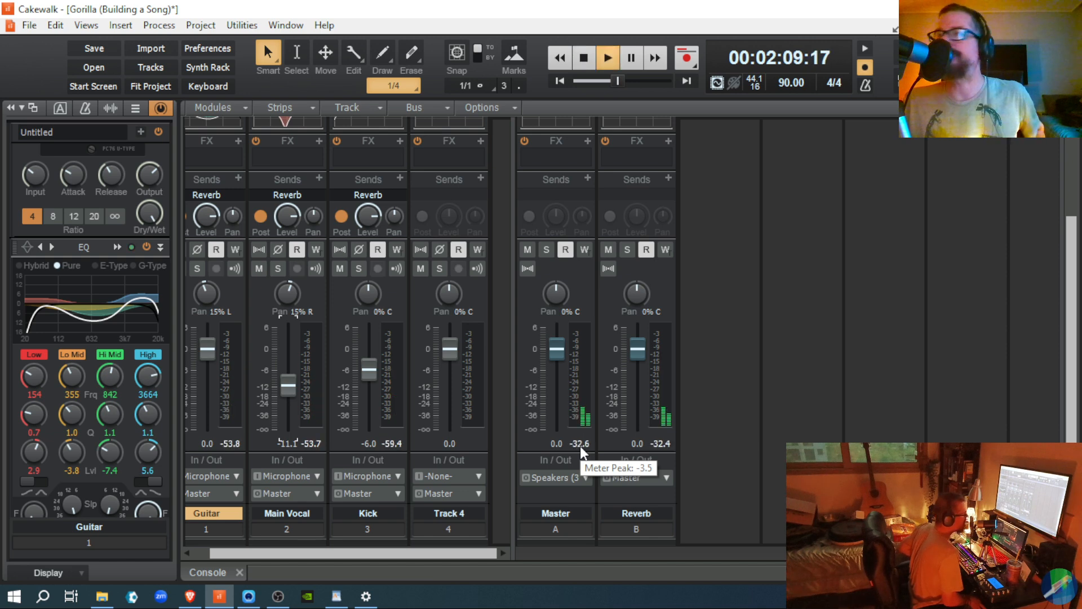
key(space)
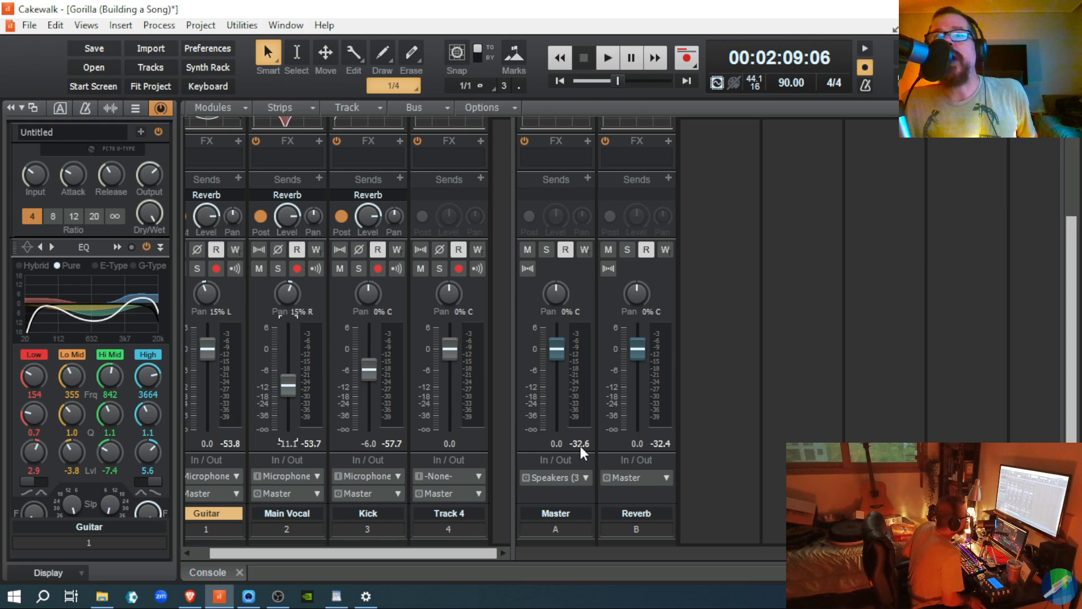
key(space)
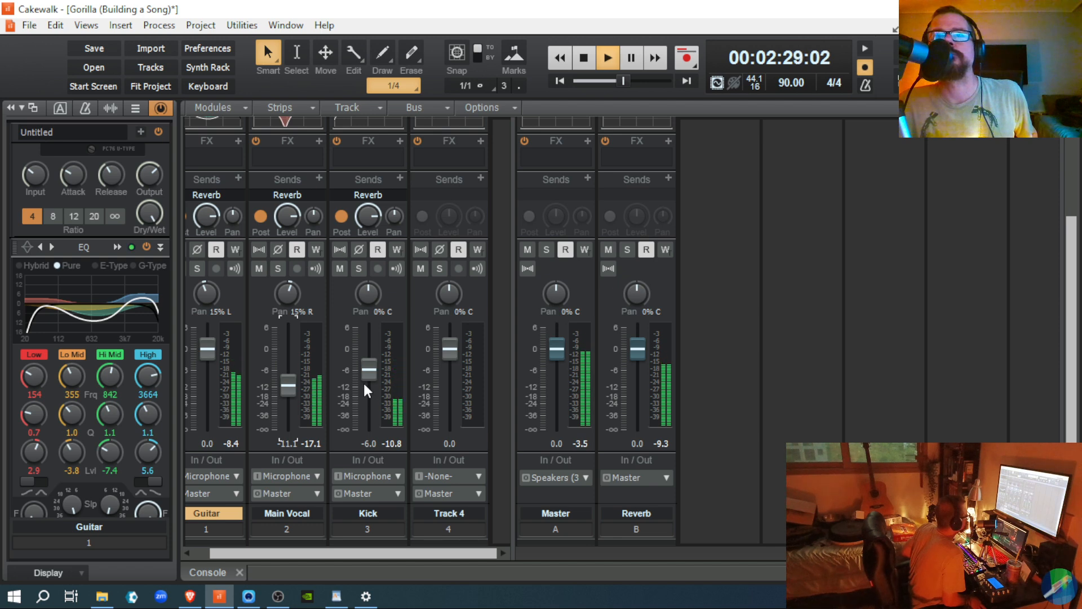
key(space)
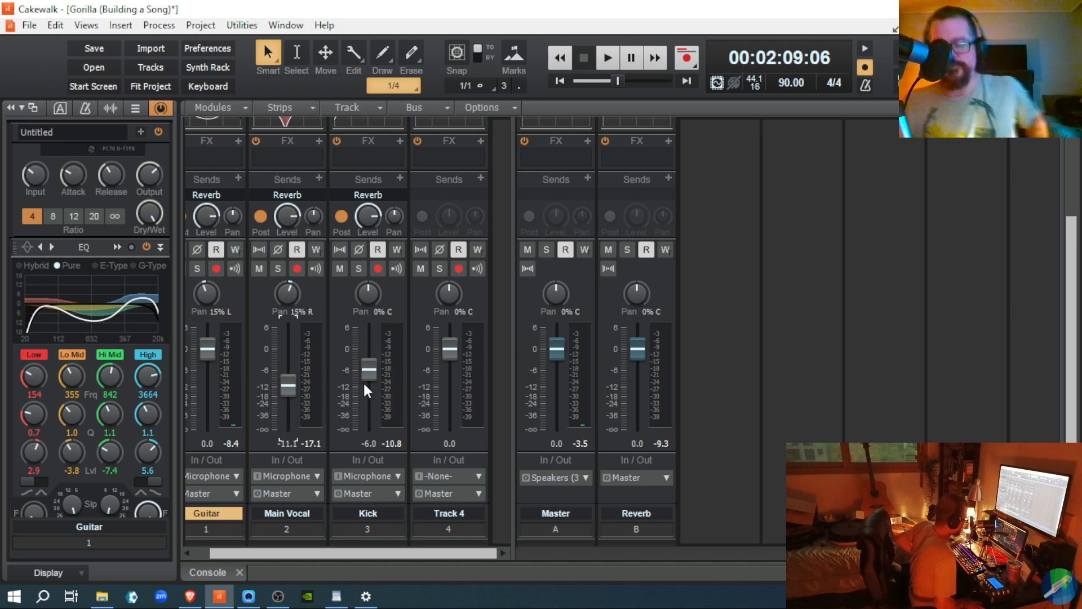
key(space)
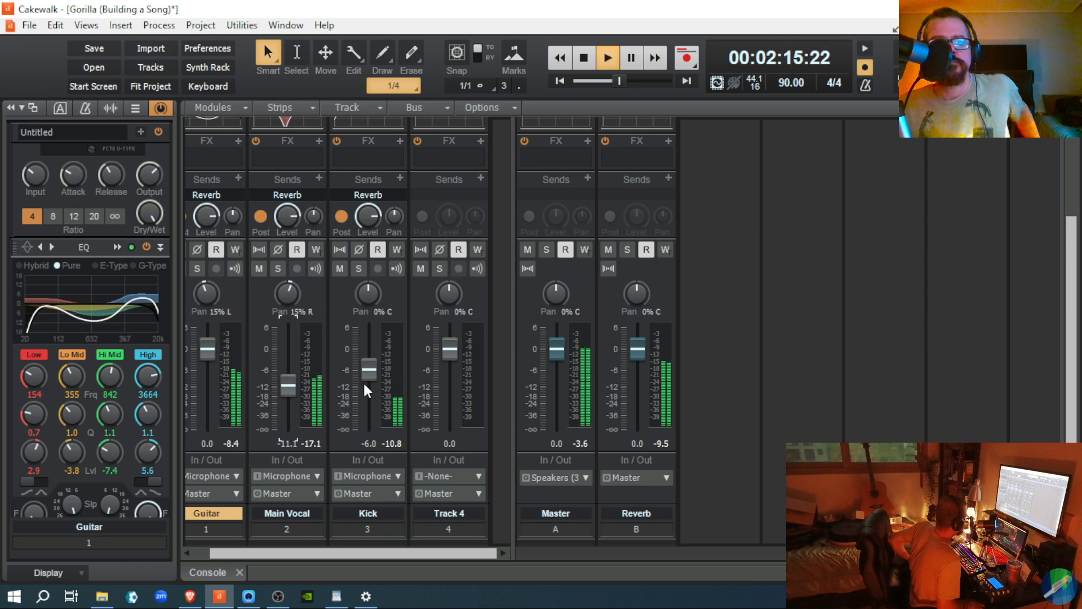
key(space)
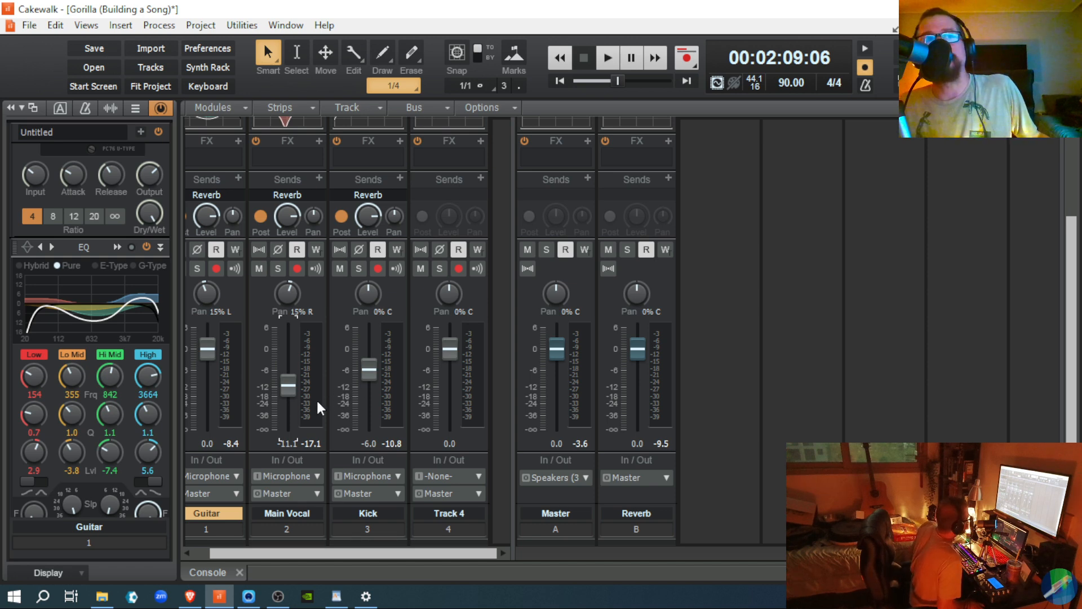
Step: Load the 'Guitar - Acoustic: Smooth and Bright' preset into the Guitar ProChannel compressor
mouse_move(287, 384)
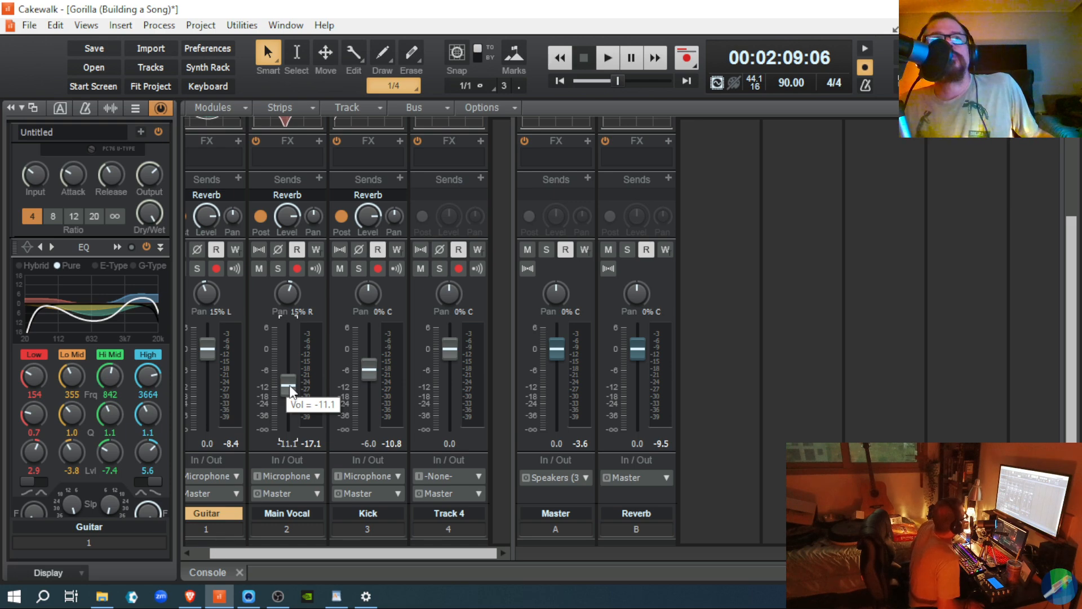
mouse_move(202, 352)
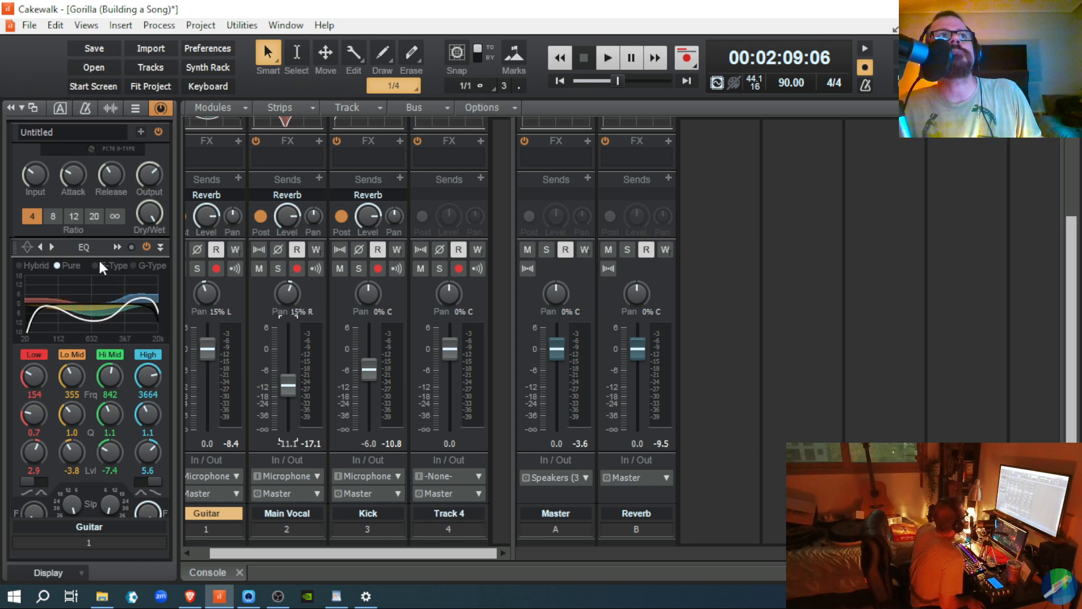
scroll(99, 263, up, 3)
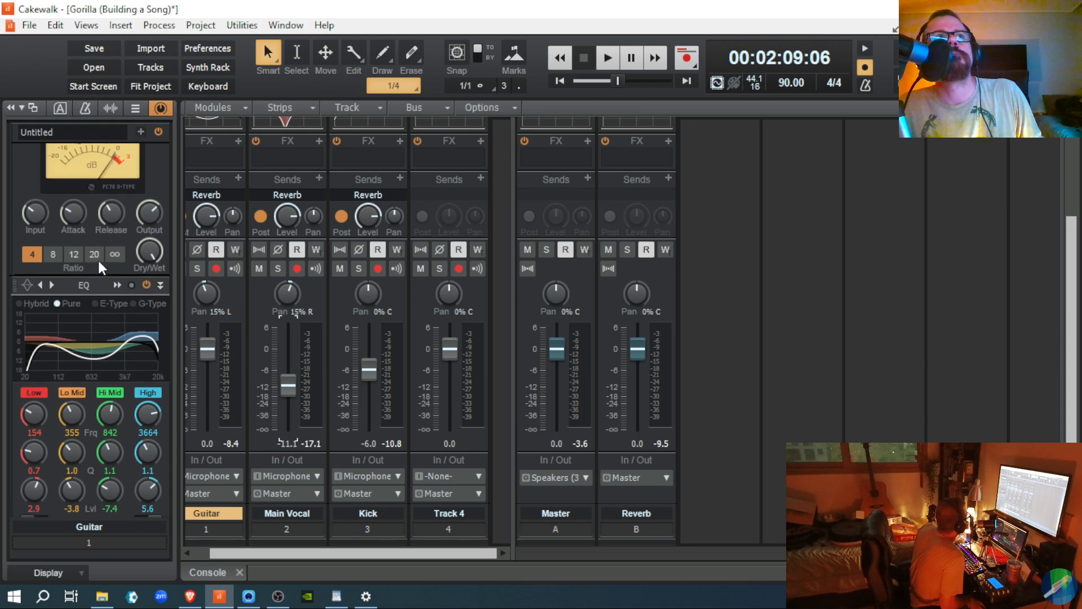
mouse_move(99, 264)
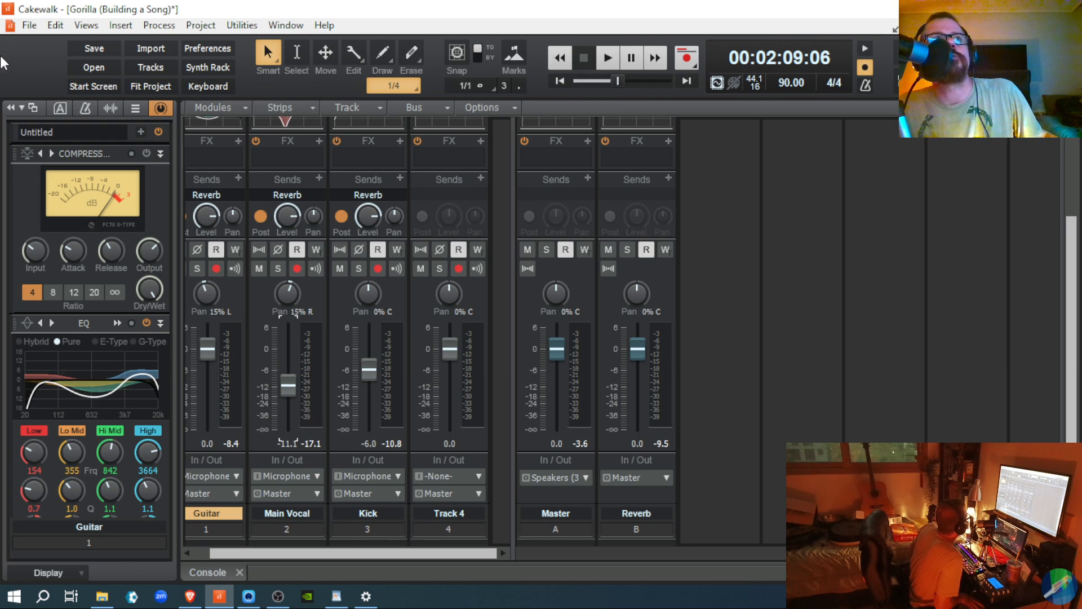
click(26, 154)
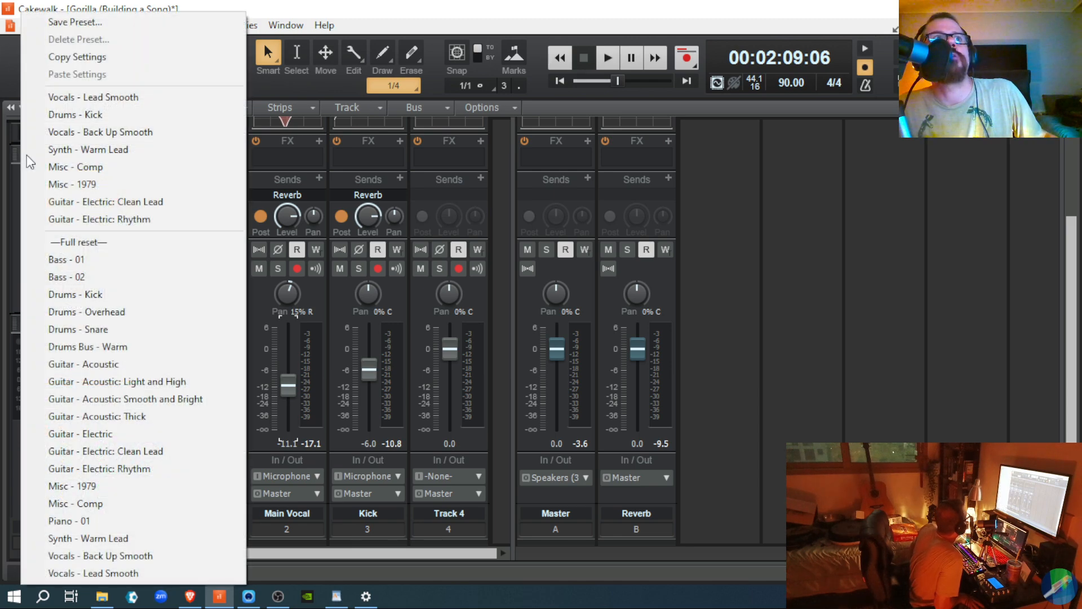
click(80, 402)
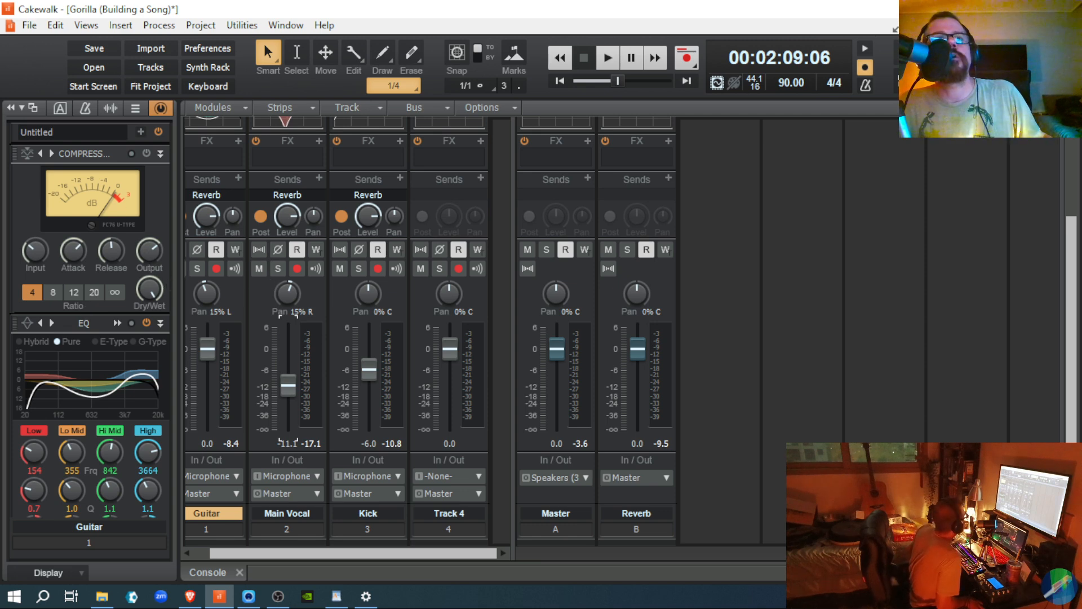
drag(350, 556, 286, 551)
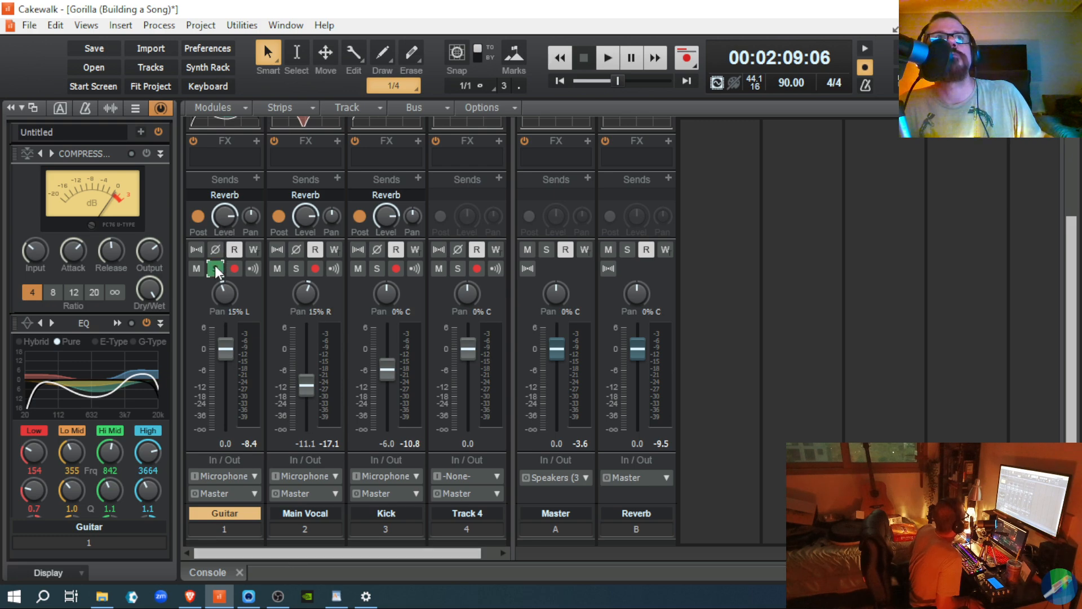
Step: Play the song and switch the Guitar compressor off and back on to compare
key(space)
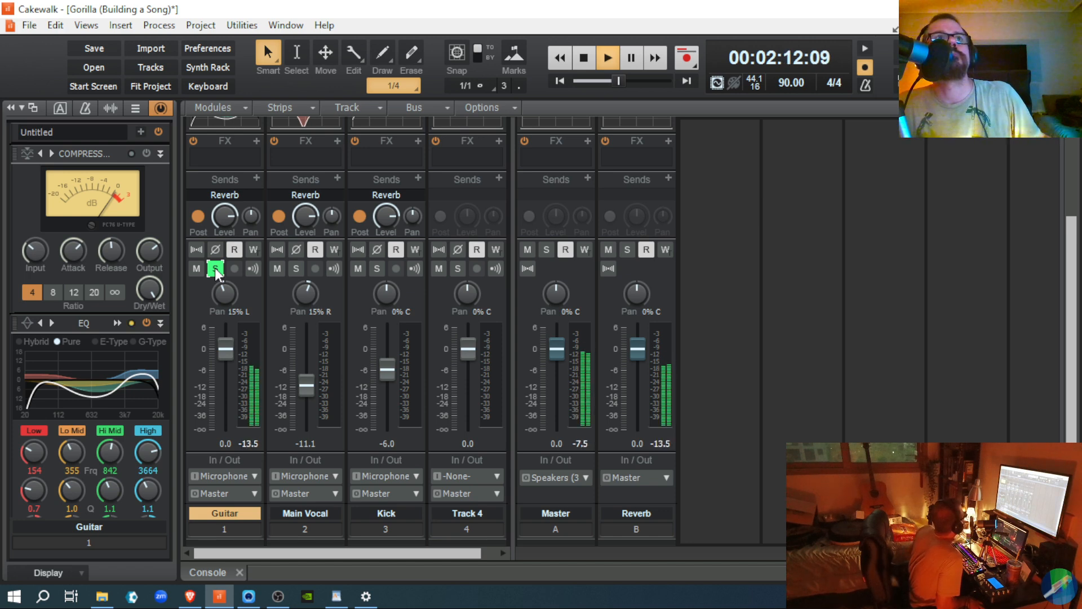
click(146, 153)
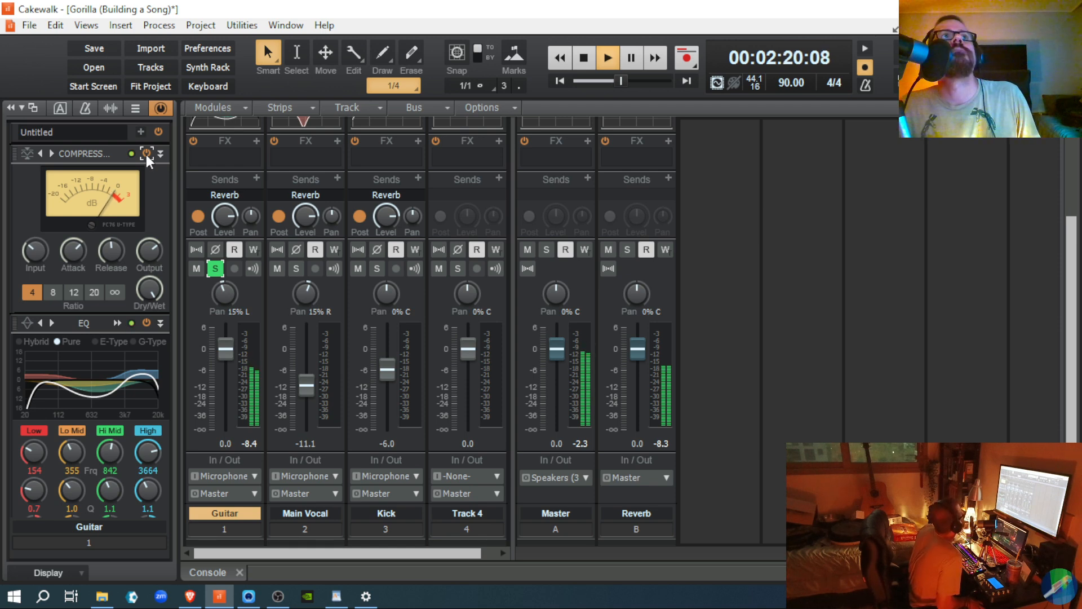
click(147, 154)
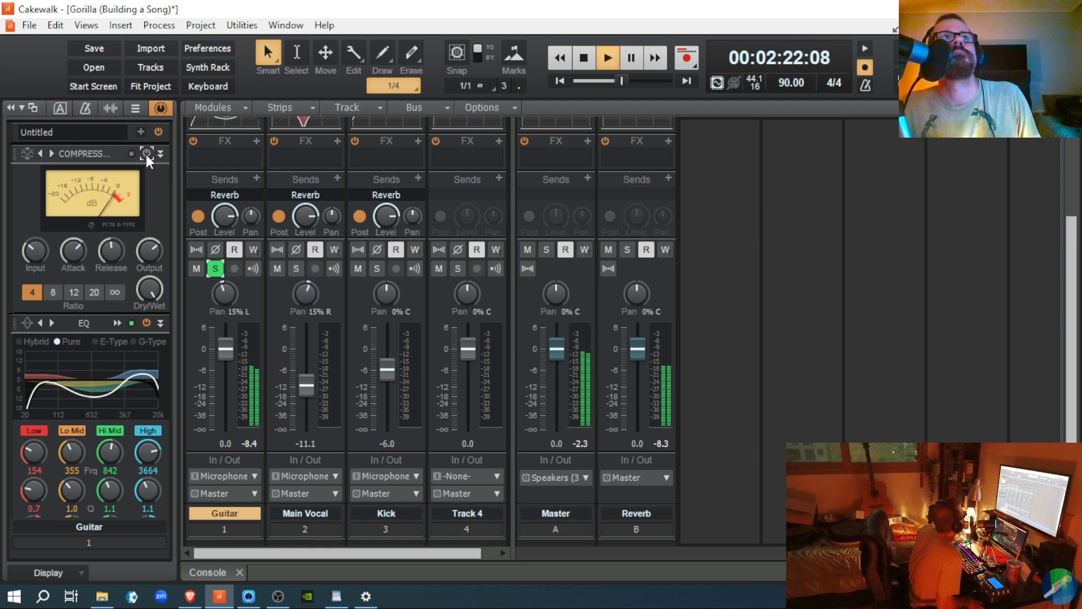
click(147, 154)
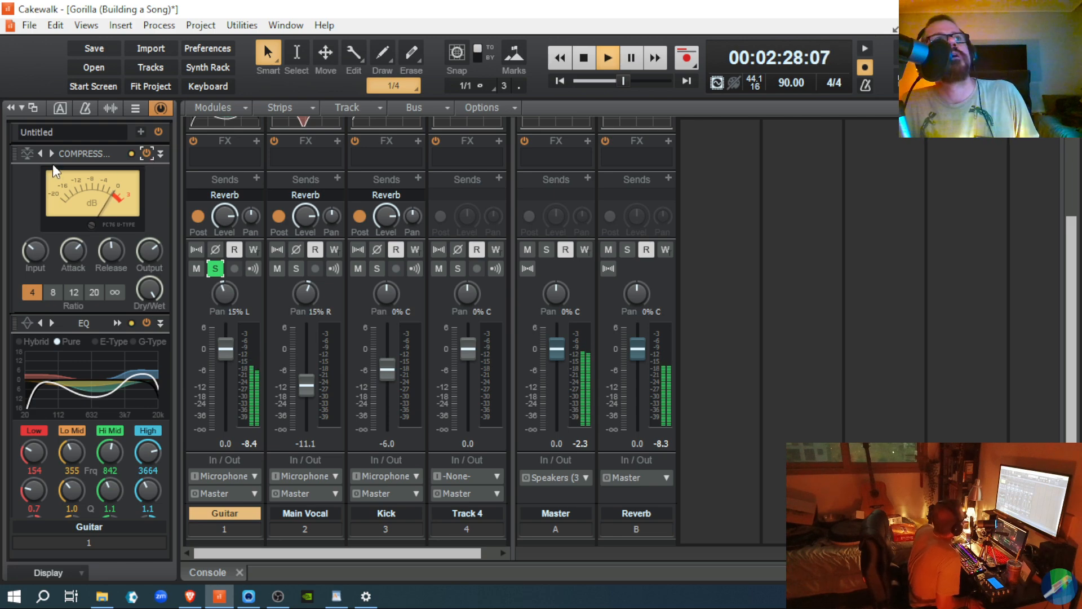
click(26, 153)
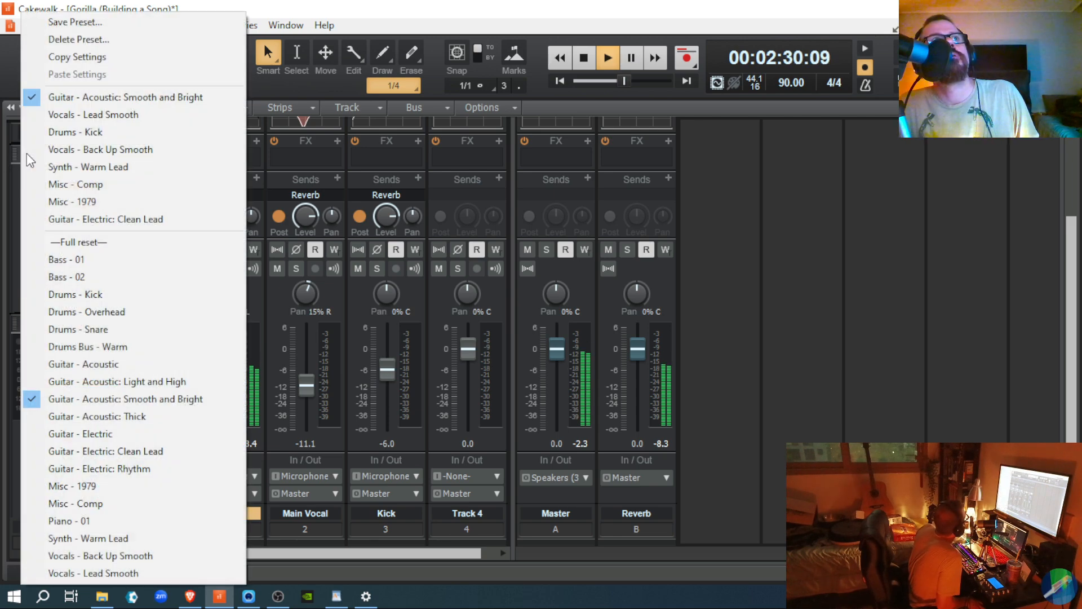
Step: Try the Light and High, then Thick Guitar compressor presets, returning to Smooth and Bright
click(39, 381)
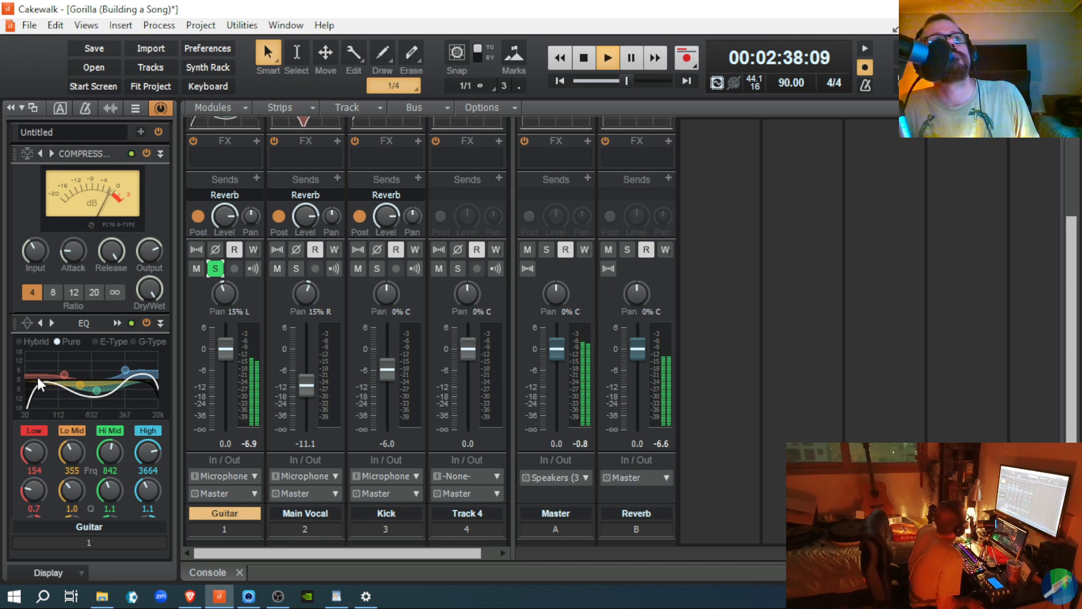
right_click(22, 159)
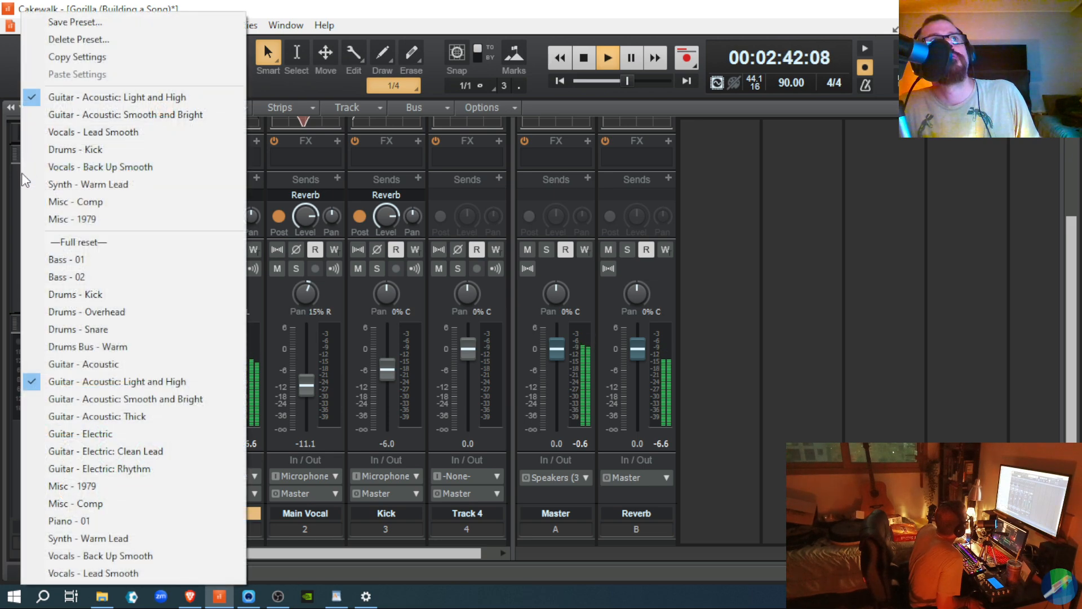
click(40, 116)
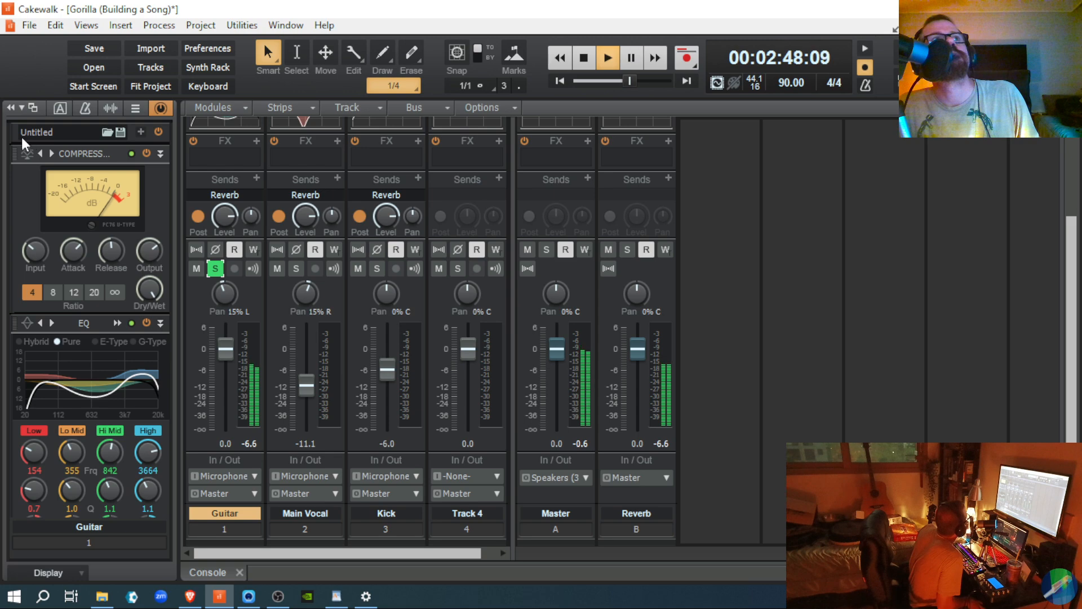
click(26, 154)
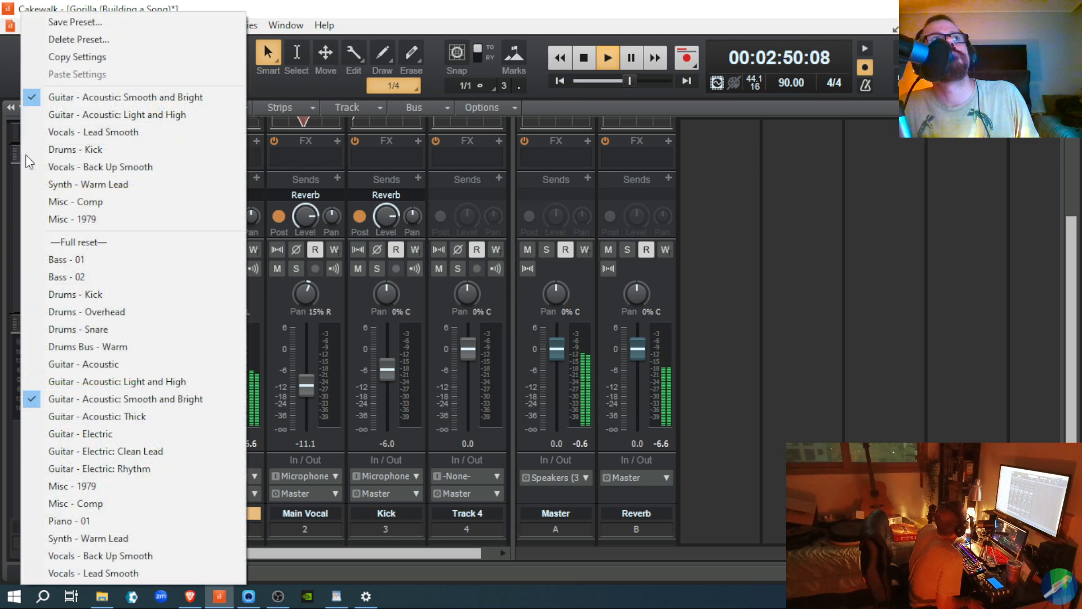
click(32, 420)
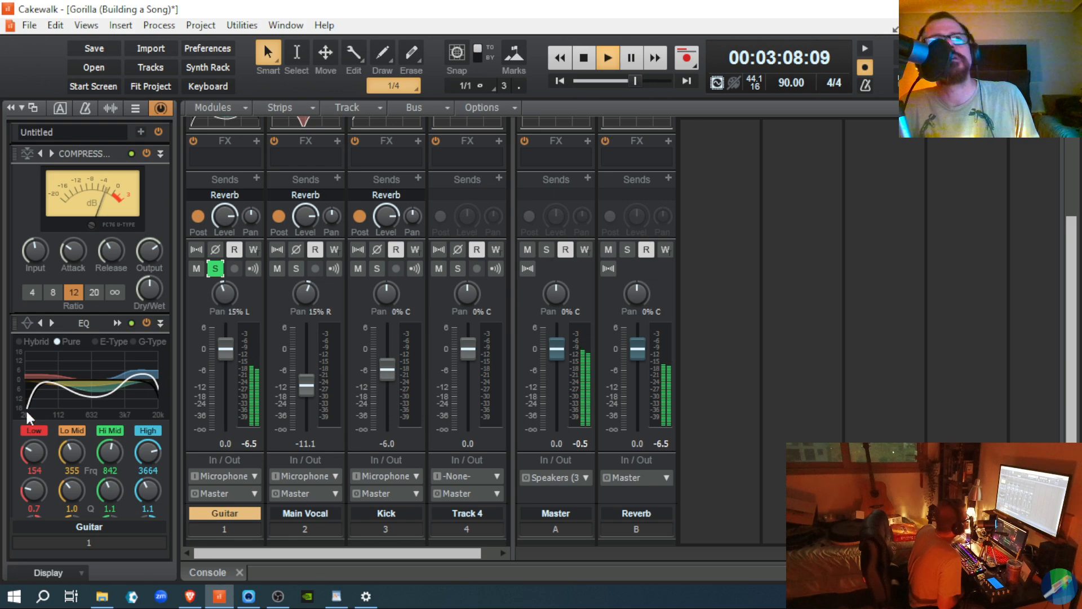
click(24, 153)
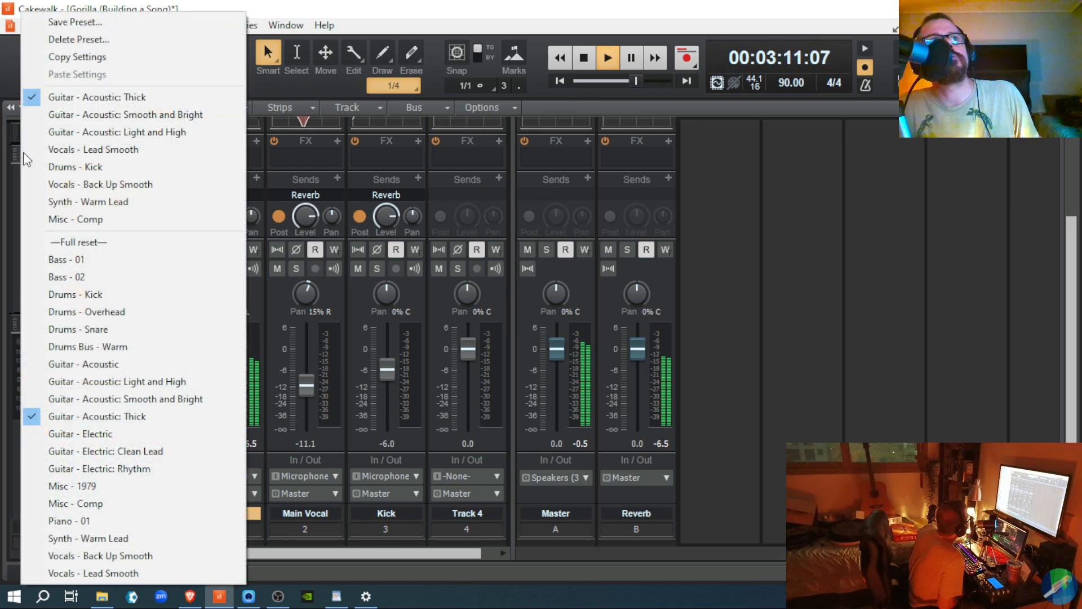
click(46, 117)
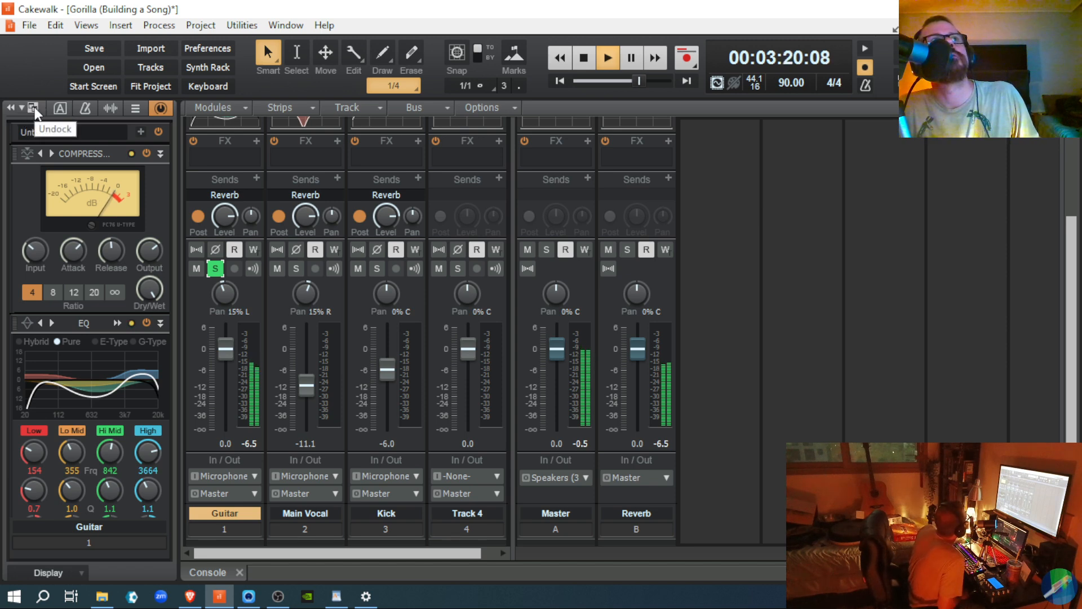
Step: Try the Light and High, Thick and plain Guitar - Acoustic presets, enable the compressor, stop playback
click(23, 154)
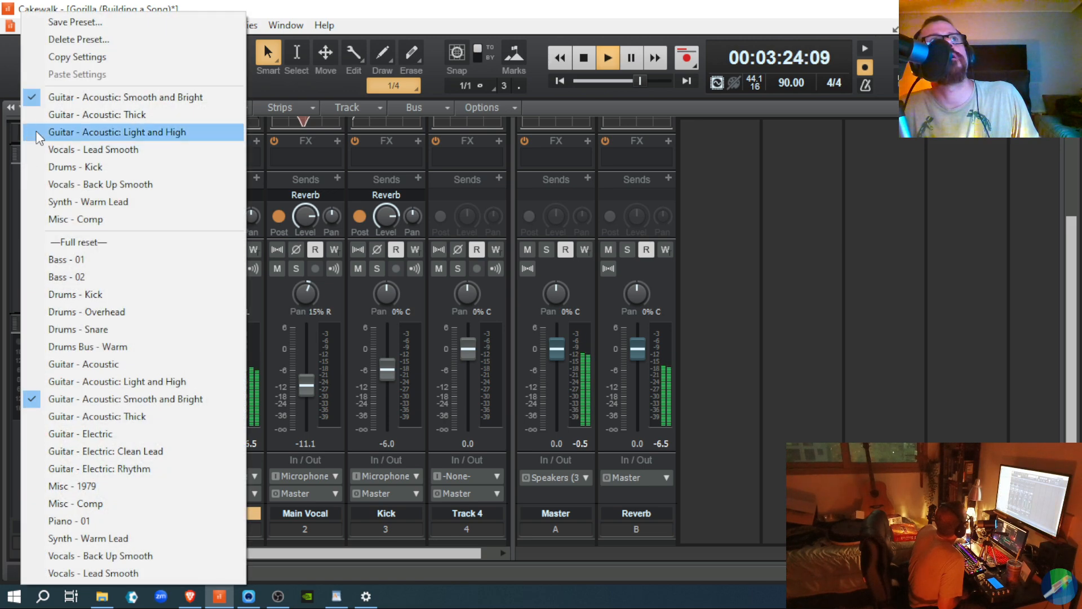
click(35, 133)
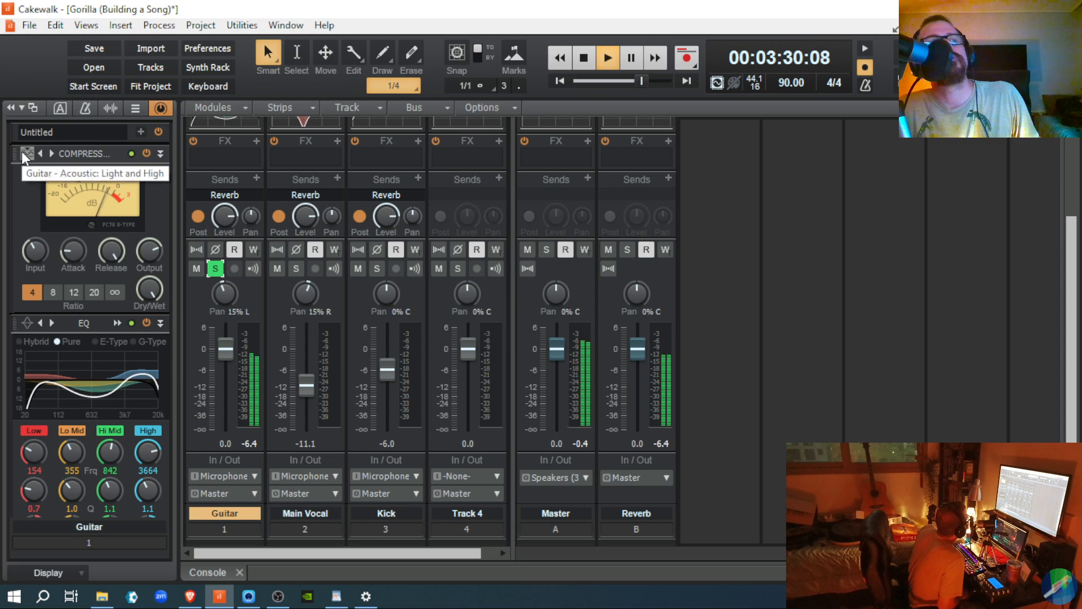
click(21, 151)
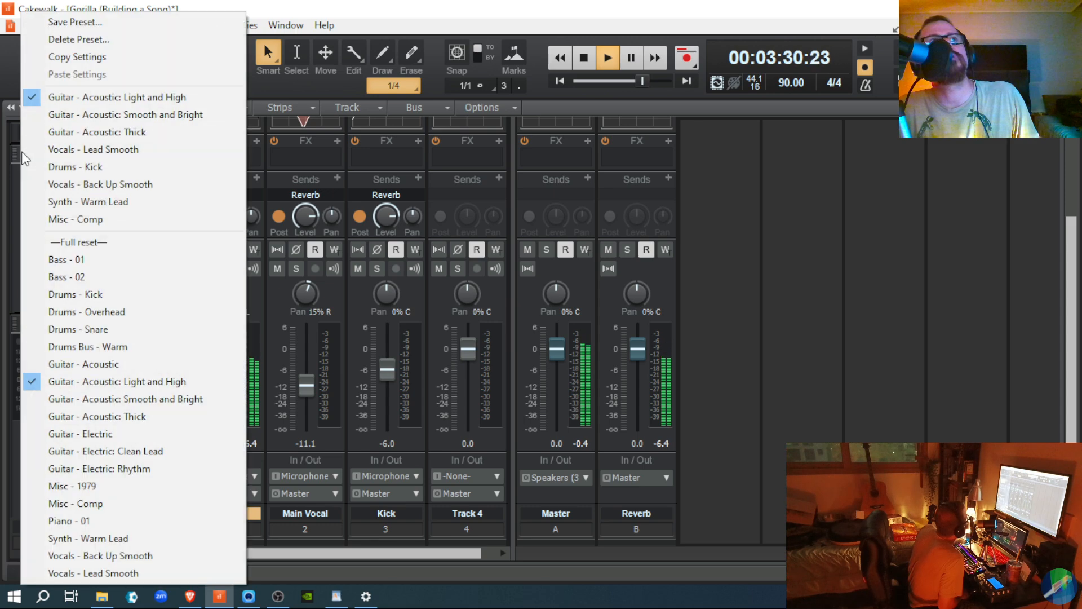
click(41, 129)
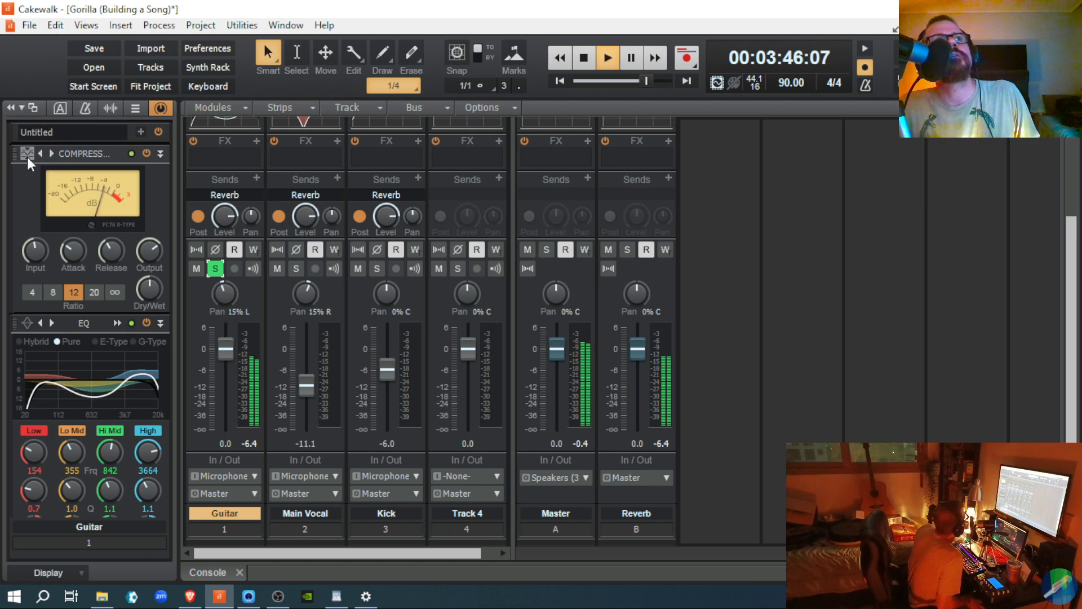
click(27, 157)
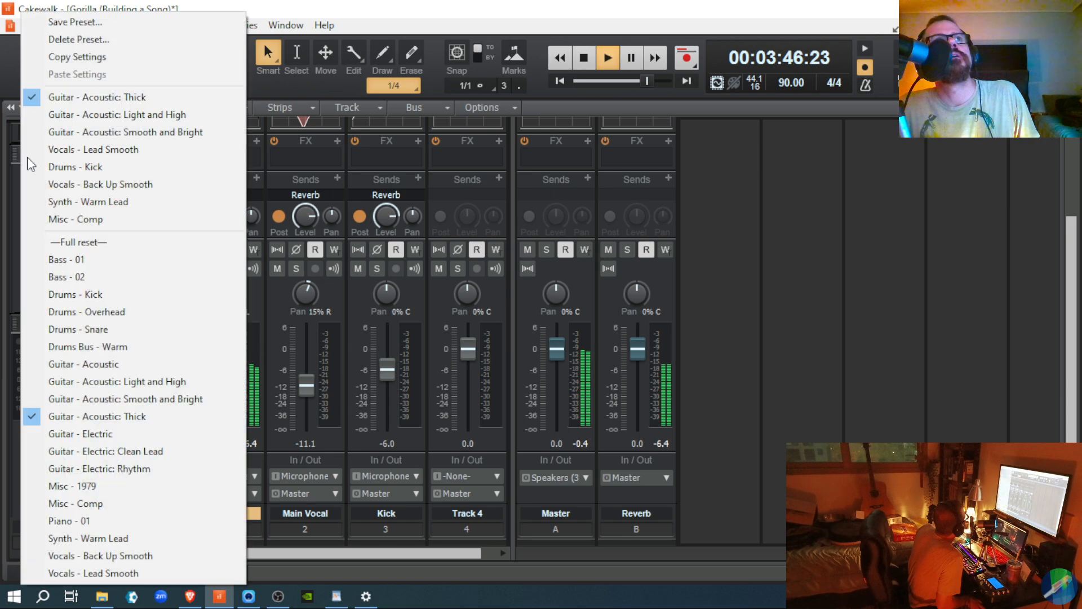
click(51, 364)
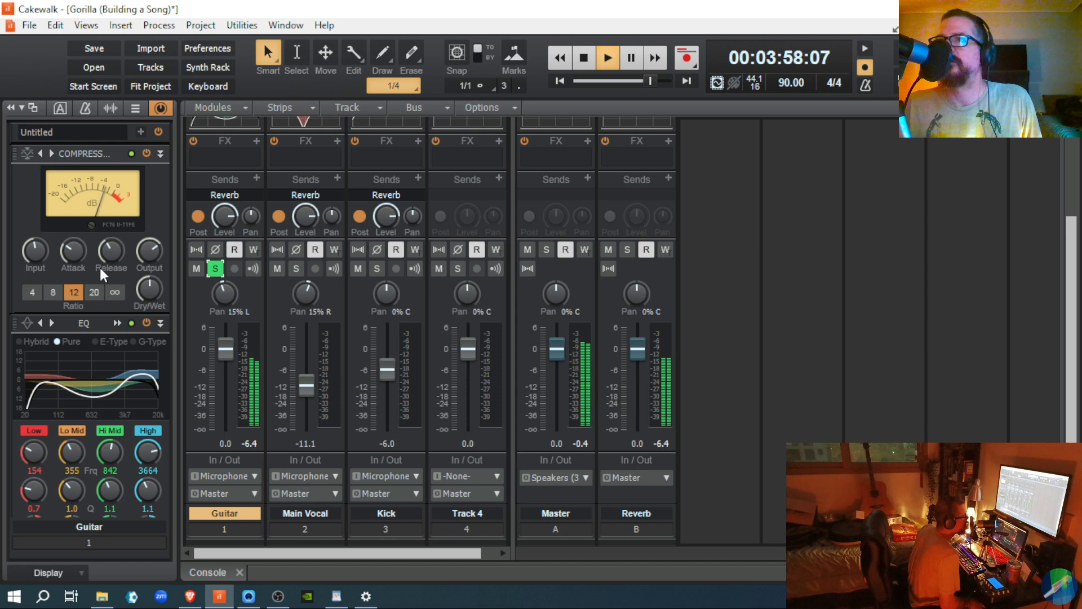
click(145, 153)
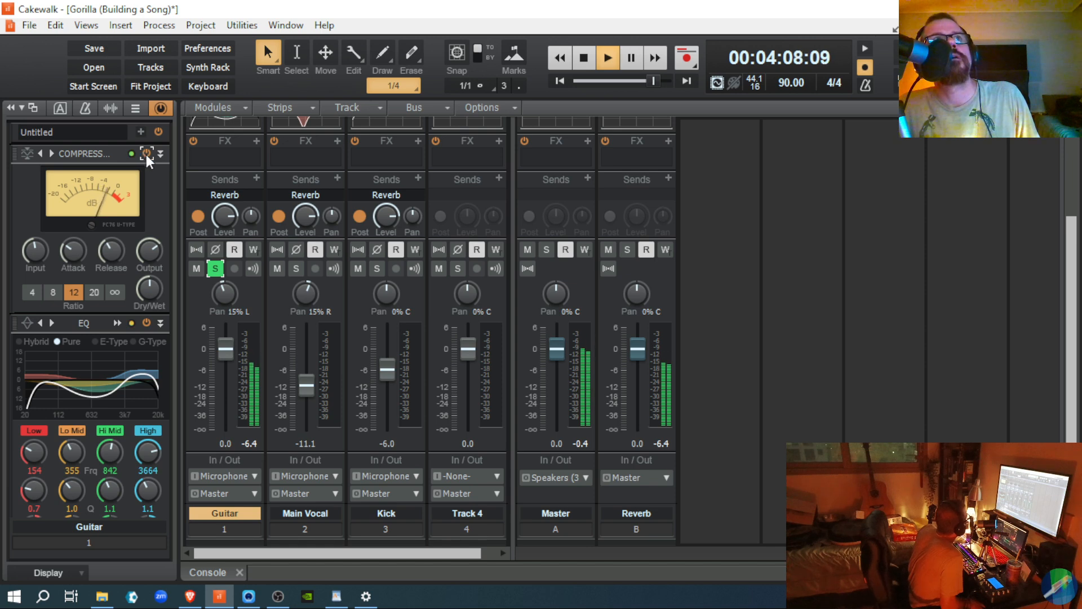
key(space)
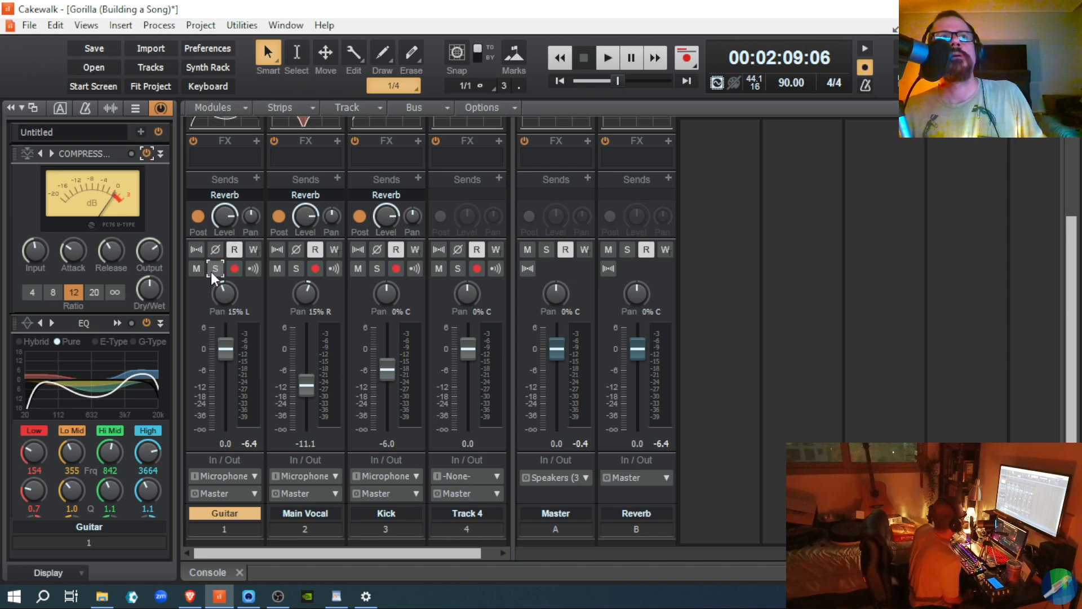
Step: During playback, cycle Thick, Light and High and Guitar - Acoustic, ending on Smooth and Bright
key(space)
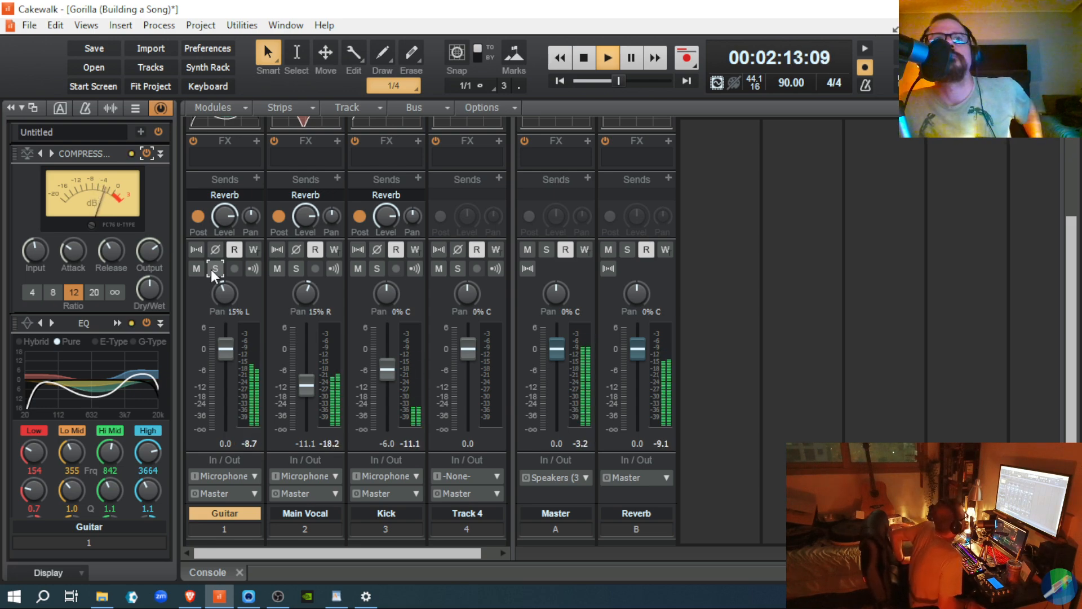
click(24, 157)
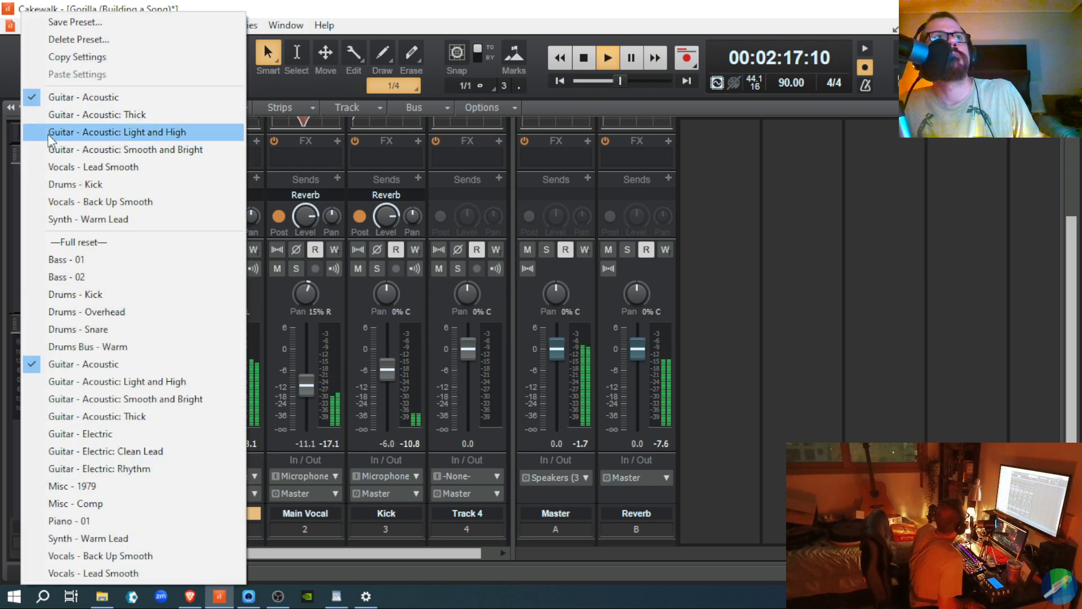
click(49, 113)
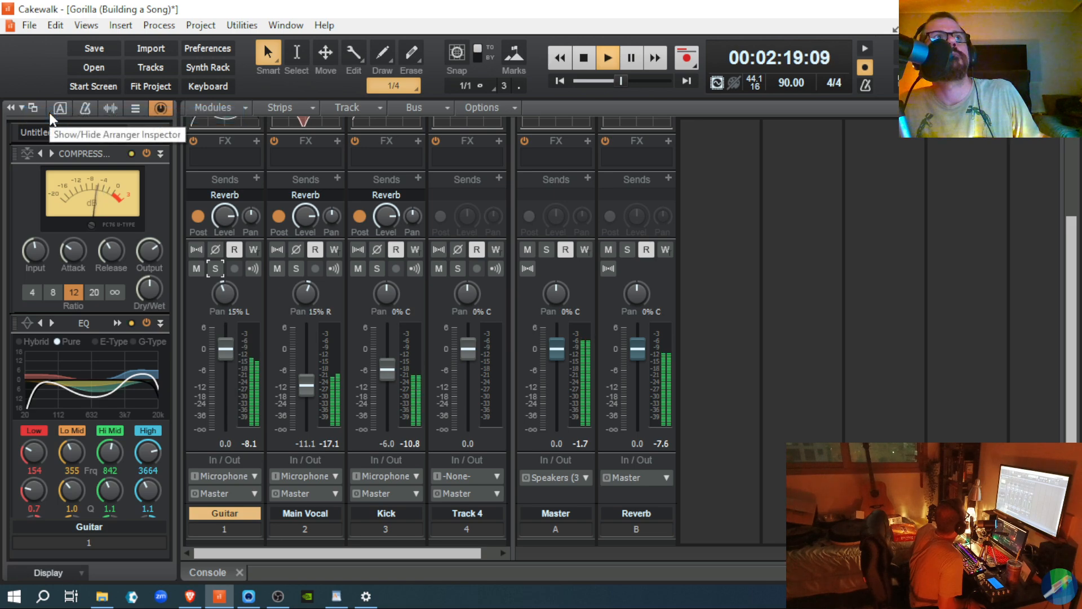
click(31, 155)
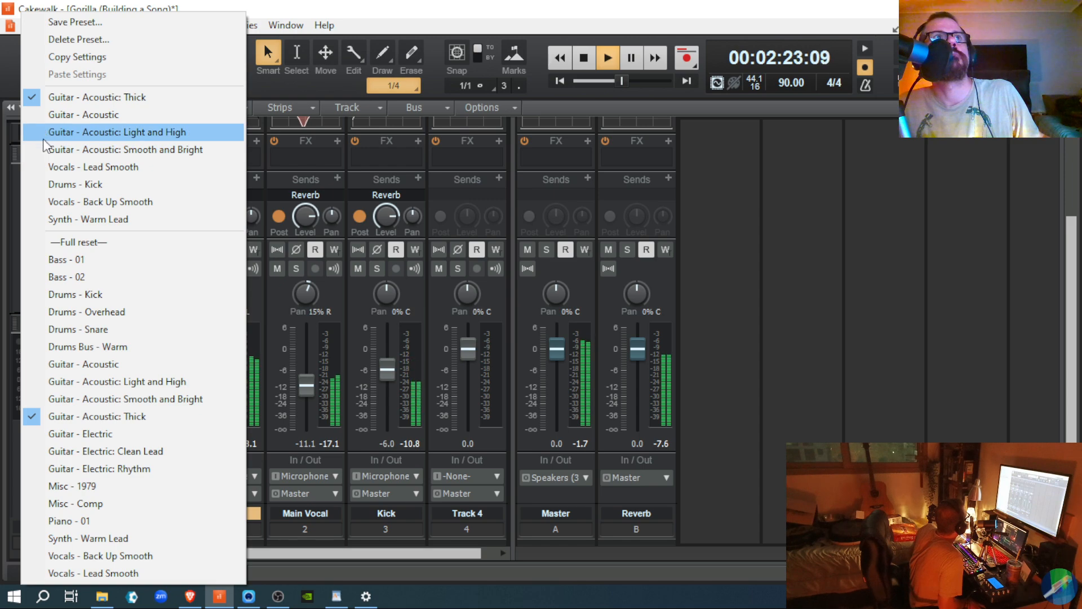
click(43, 139)
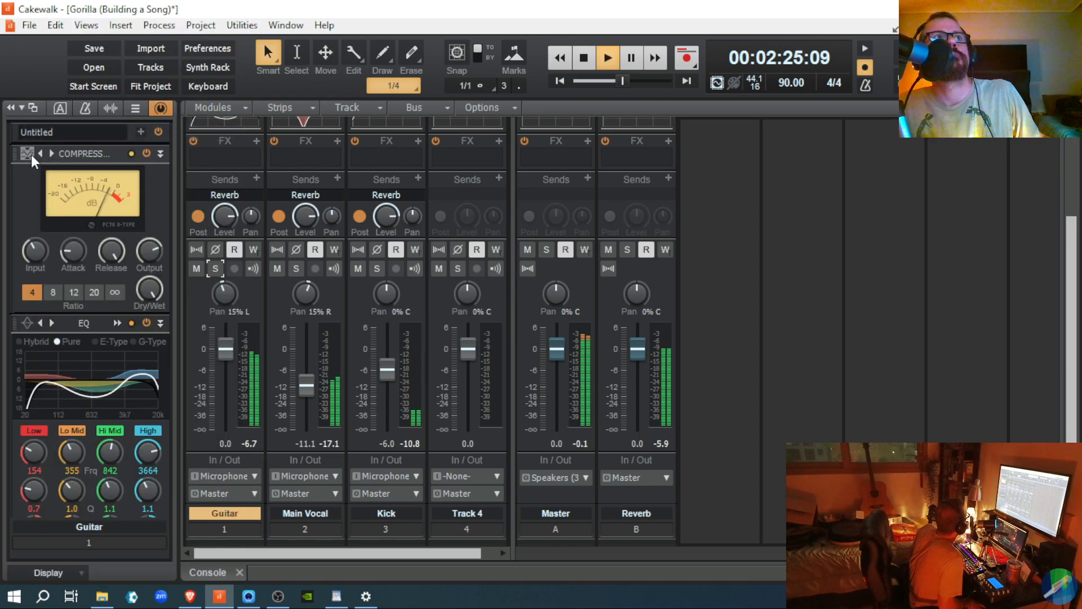
click(29, 157)
click(46, 150)
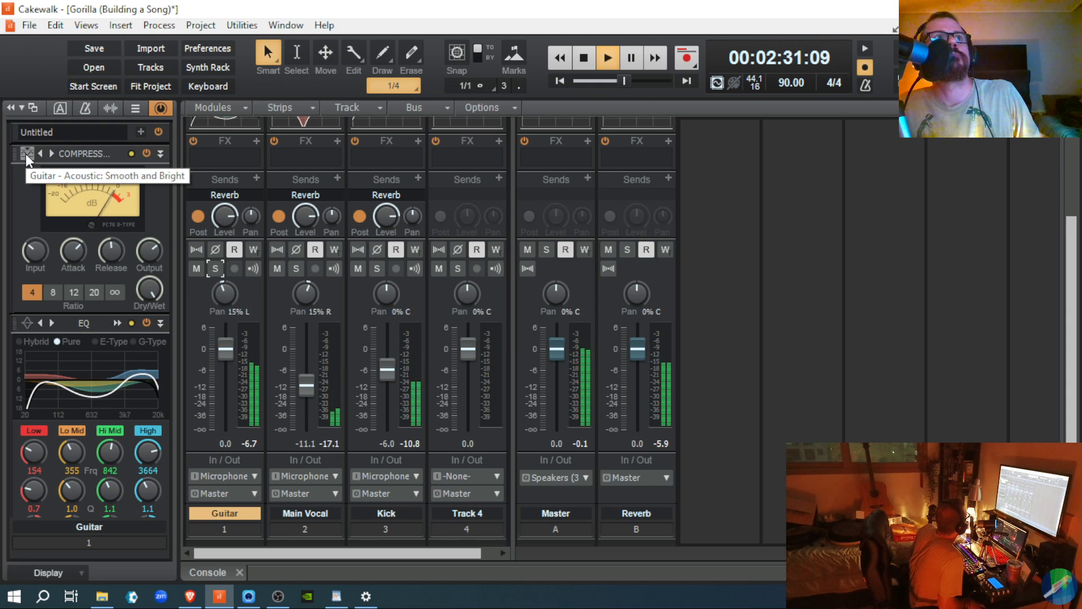
click(25, 153)
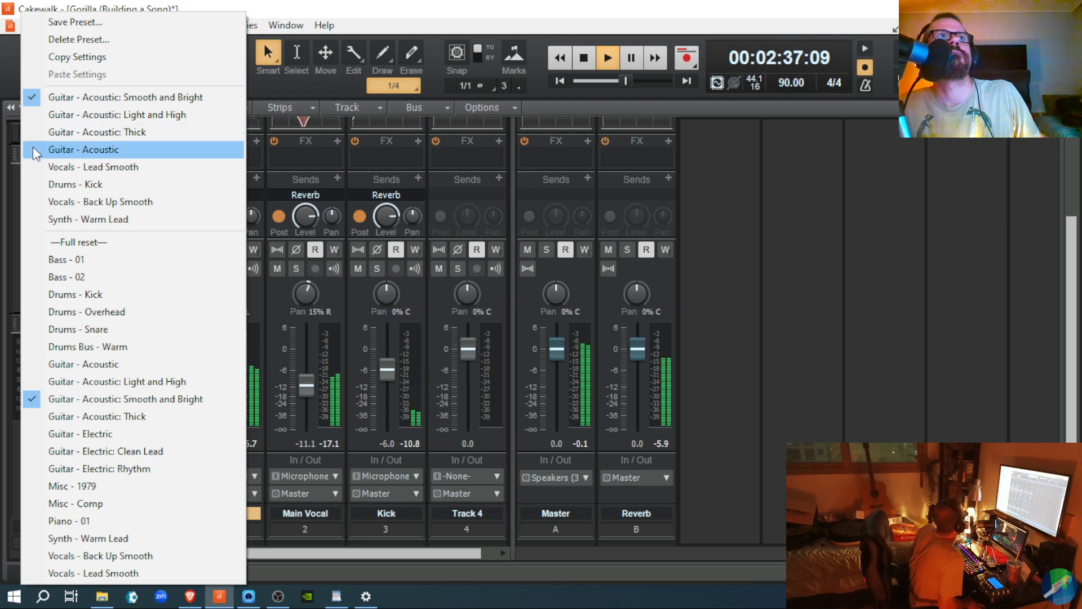
click(33, 146)
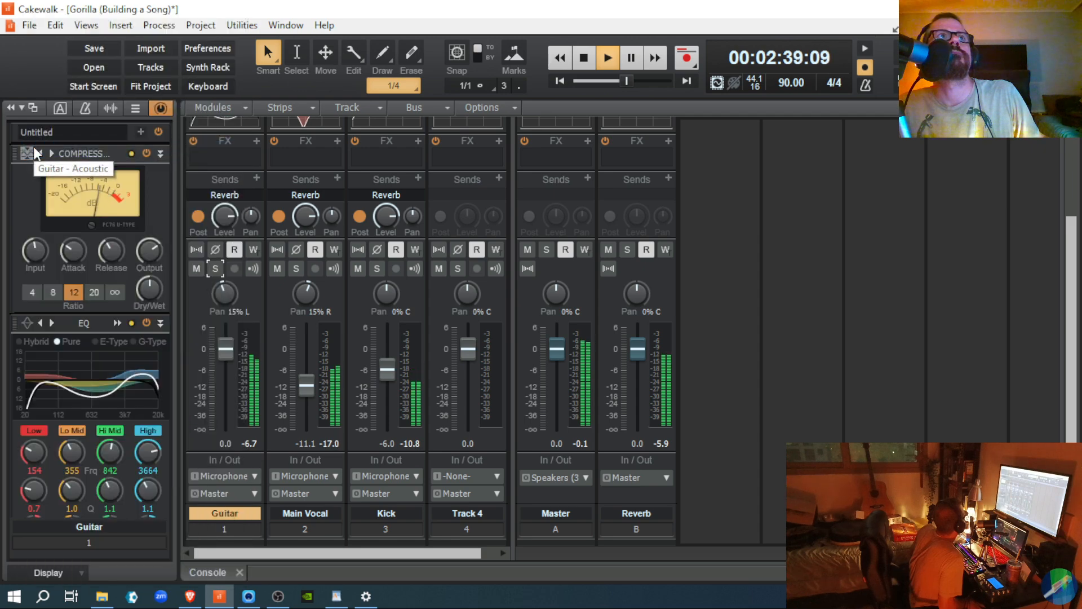
click(29, 158)
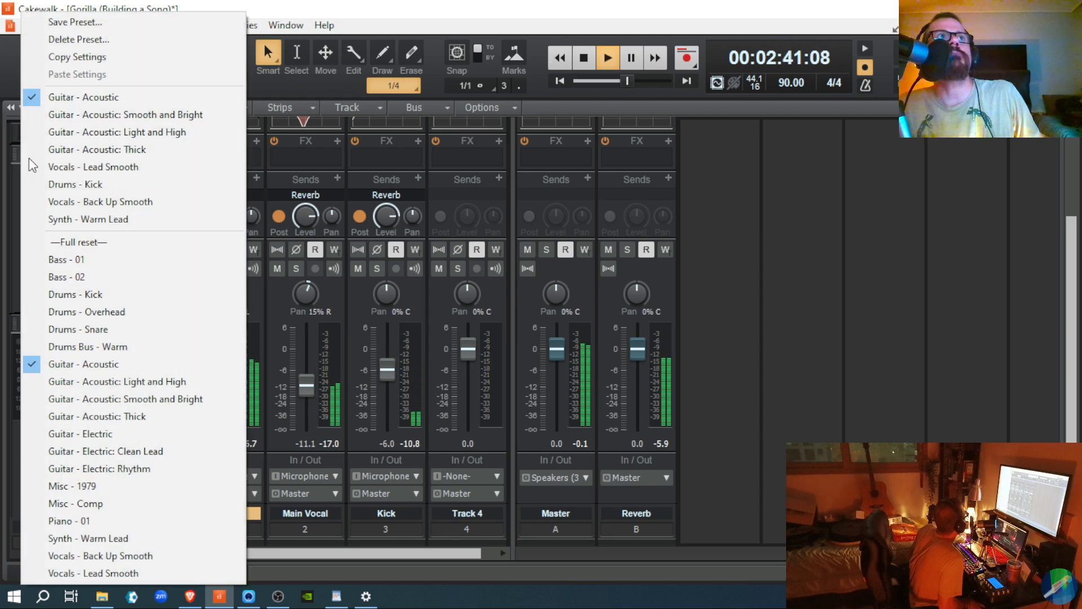
click(36, 114)
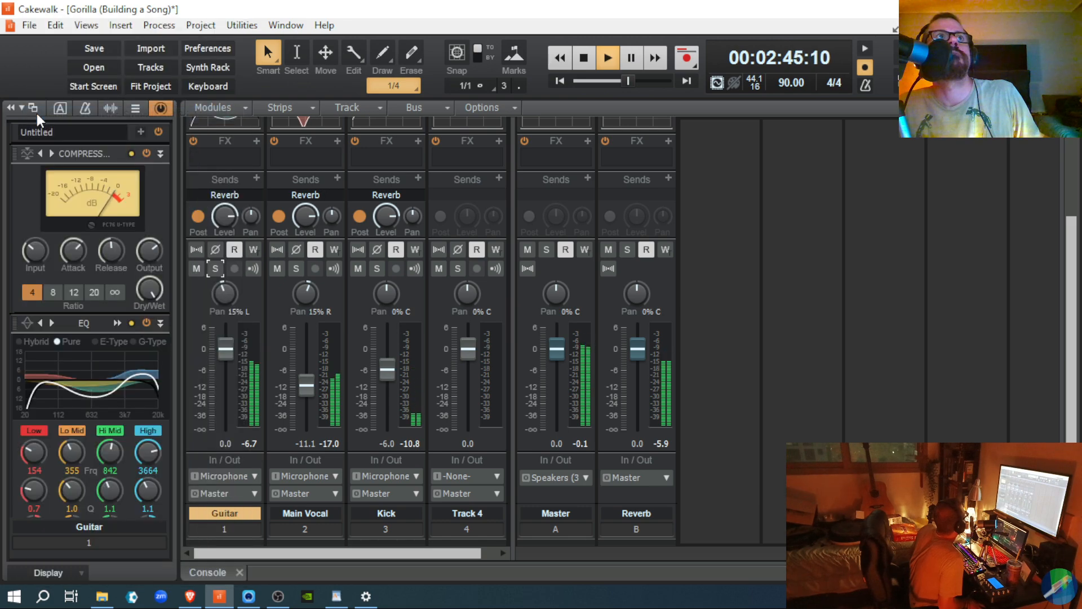
key(space)
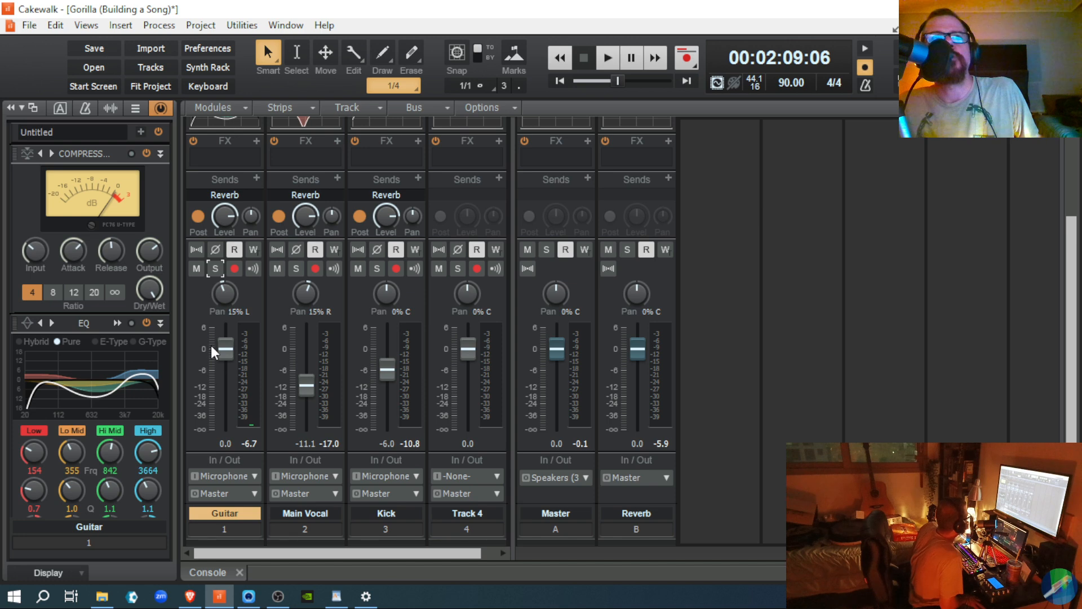
drag(222, 350, 225, 354)
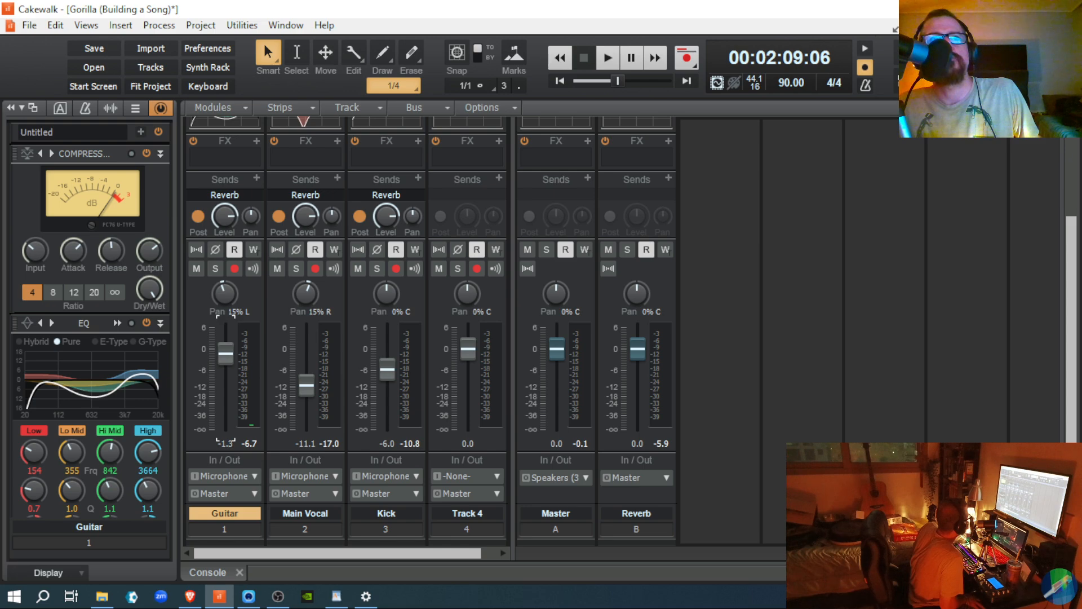
key(space)
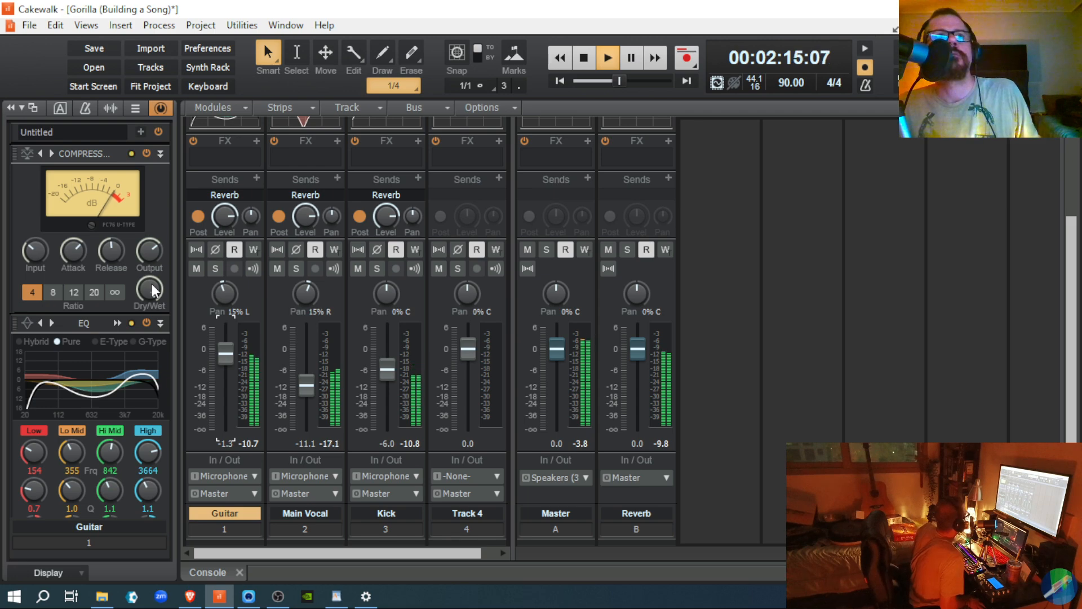
double_click(221, 353)
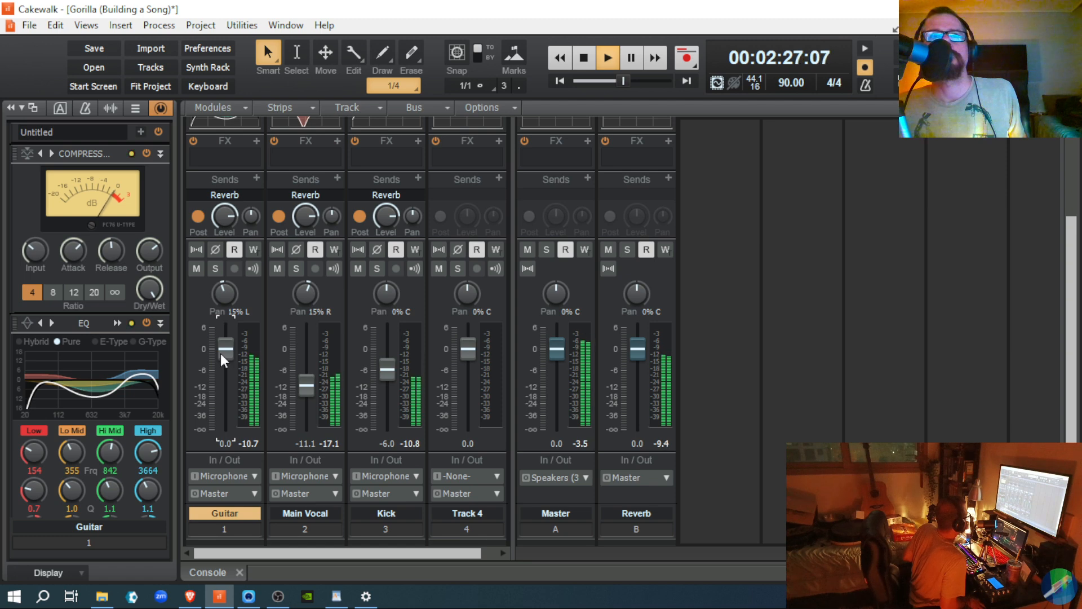
key(space)
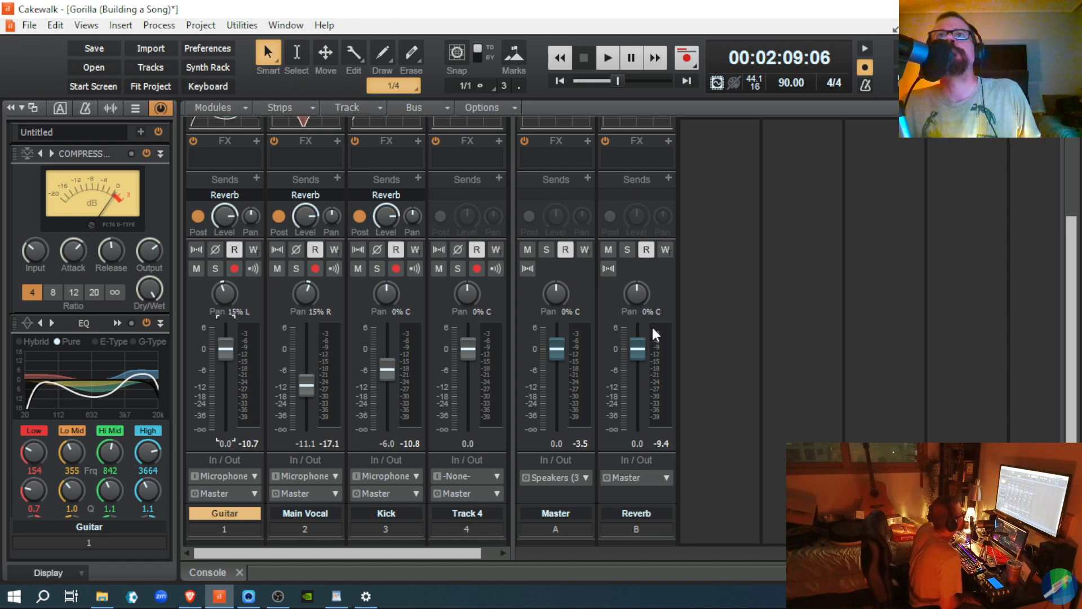
Step: Select the Reverb bus and scroll its ProChannel to the Breverb 2 Cathedral hall module
click(633, 497)
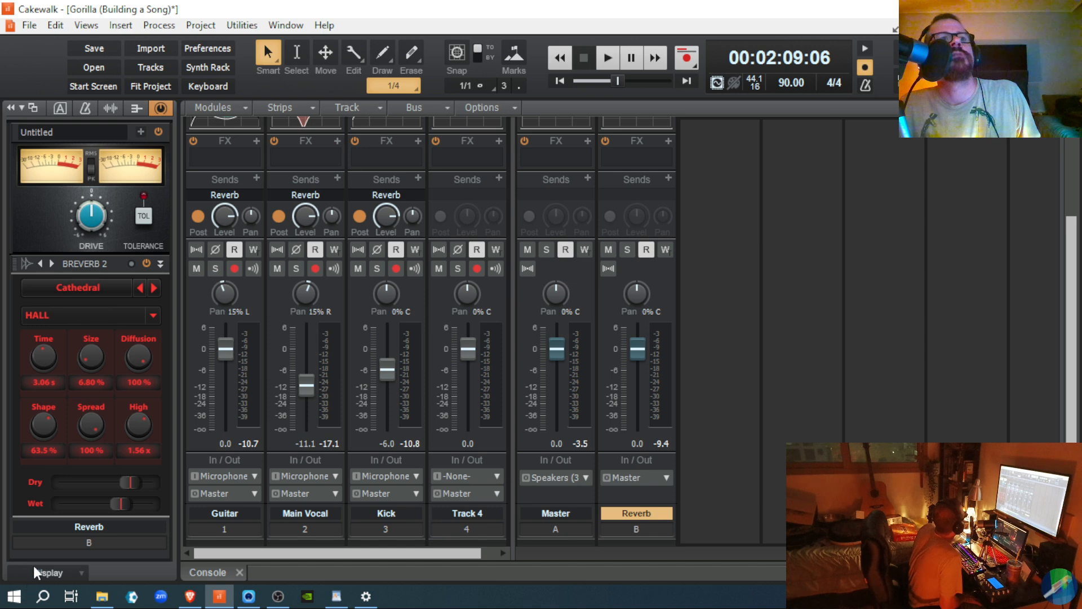
scroll(121, 423, up, 5)
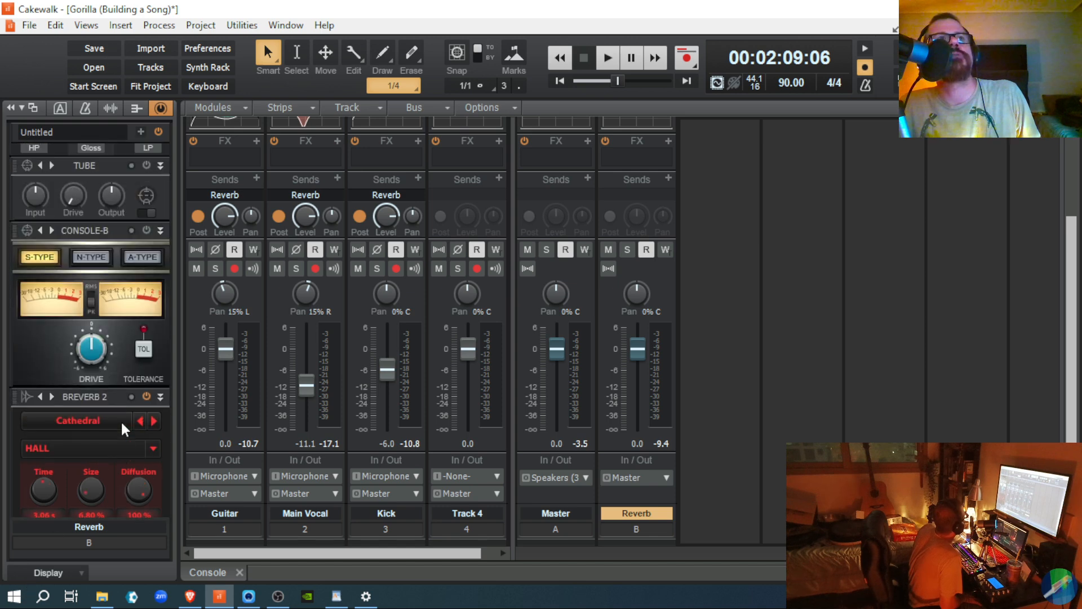
scroll(121, 422, down, 4)
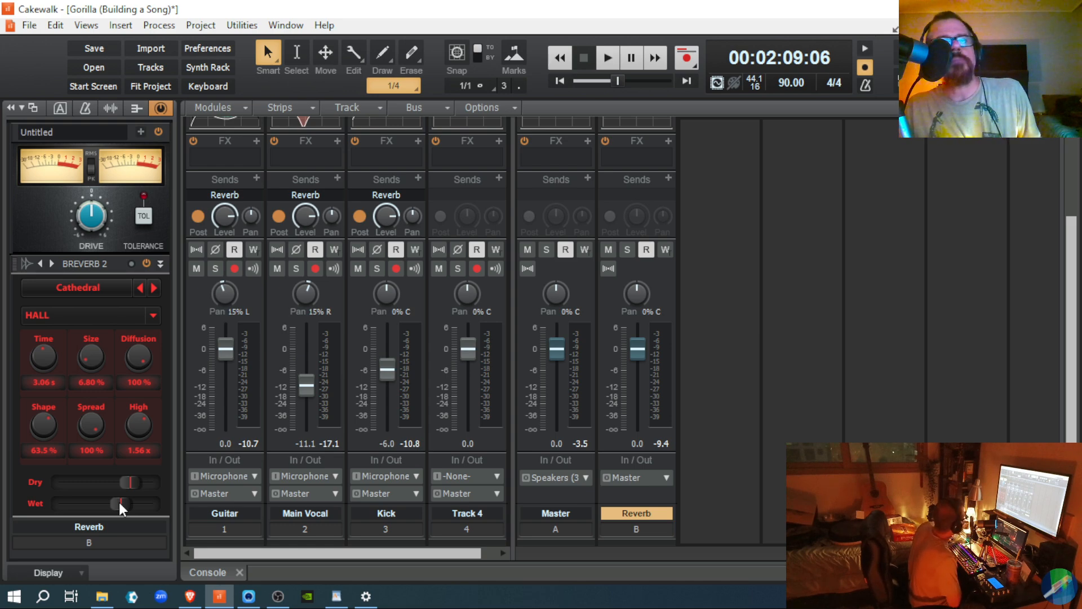
Step: Play the mix while raising the Breverb 2 Size, then settling it at 44.4%
key(space)
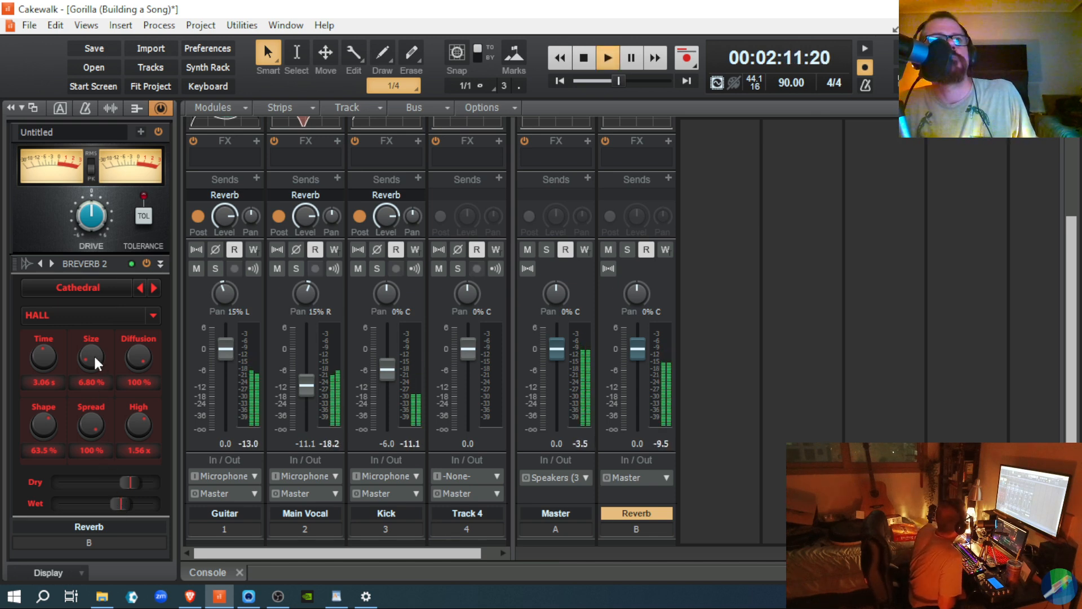
drag(94, 354, 94, 299)
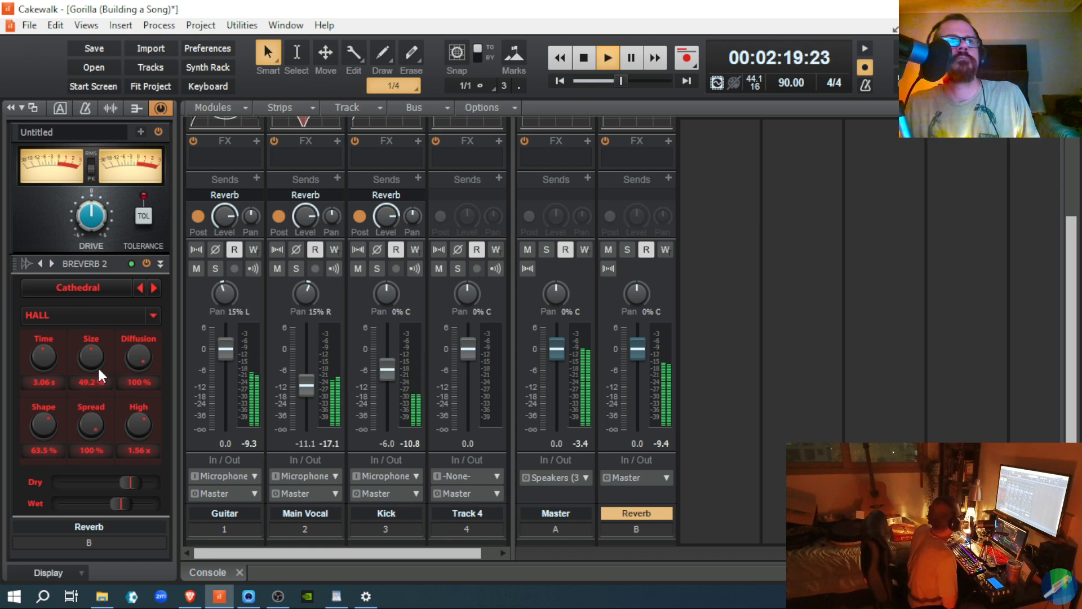
drag(89, 354, 89, 365)
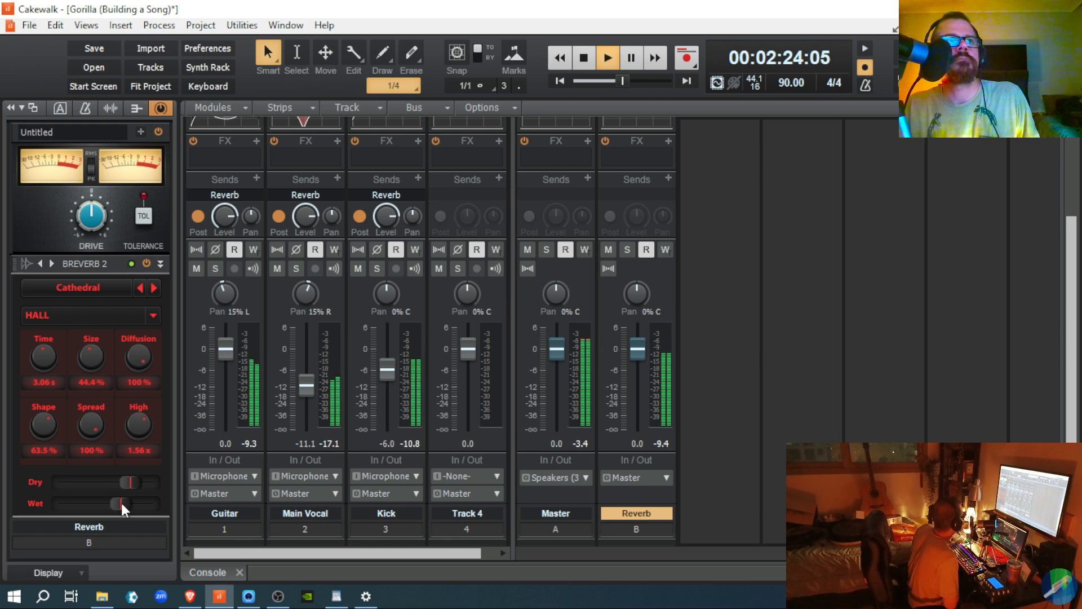
key(space)
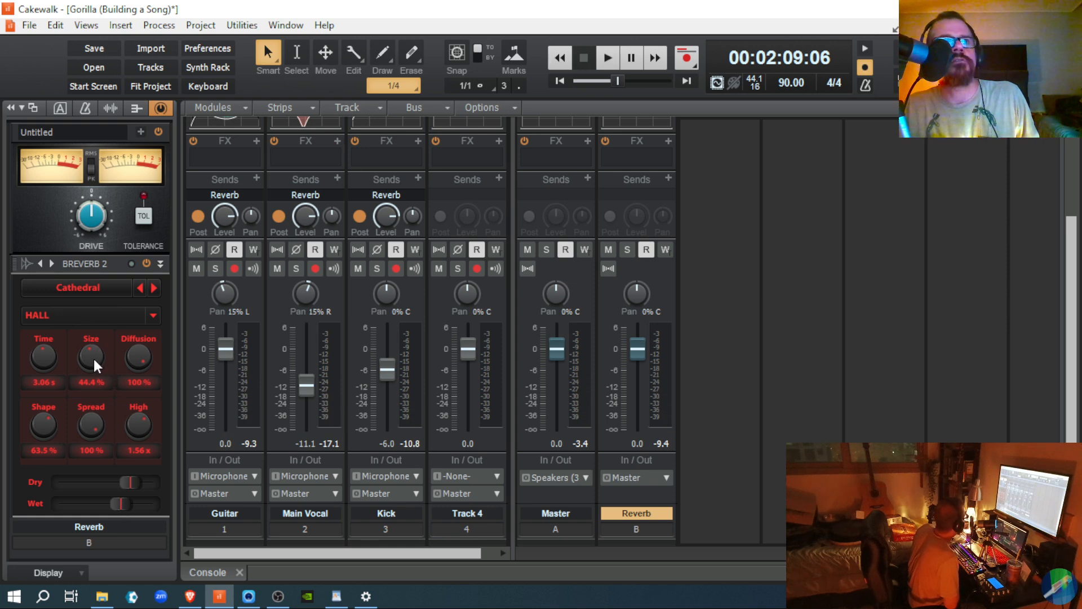
key(space)
key(space)
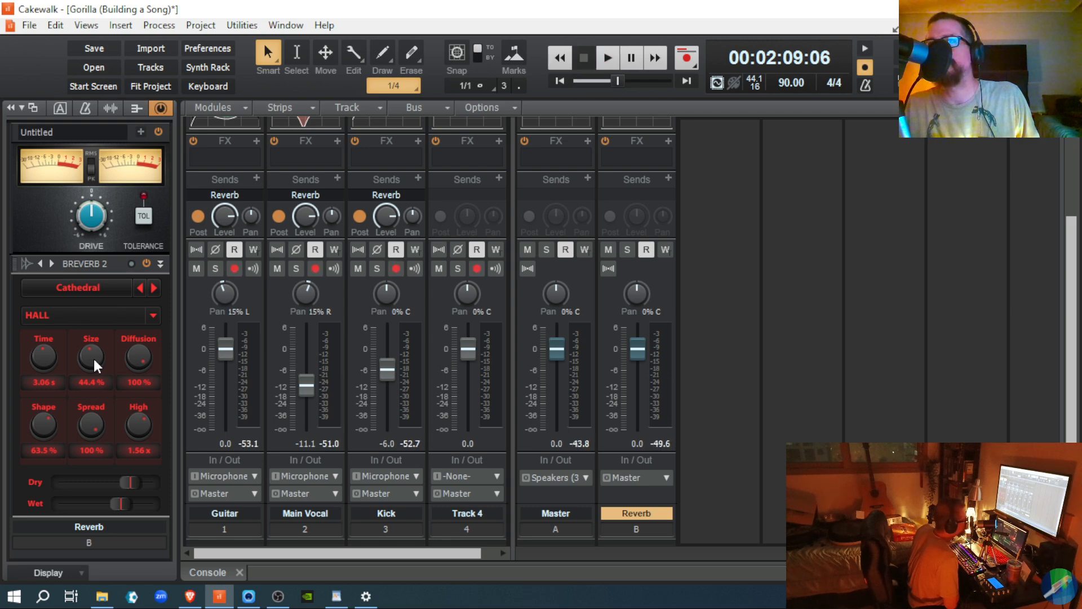
key(space)
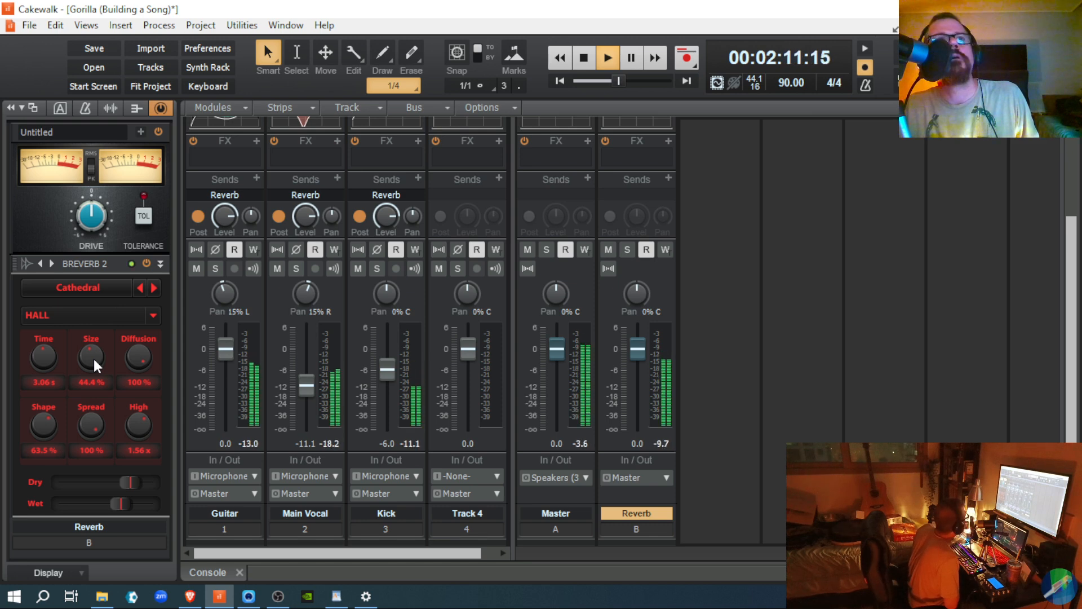
key(space)
Step: Audition the mix while adjusting Breverb 2 Size and Wet level, ending at size 42.0%
drag(93, 357, 93, 371)
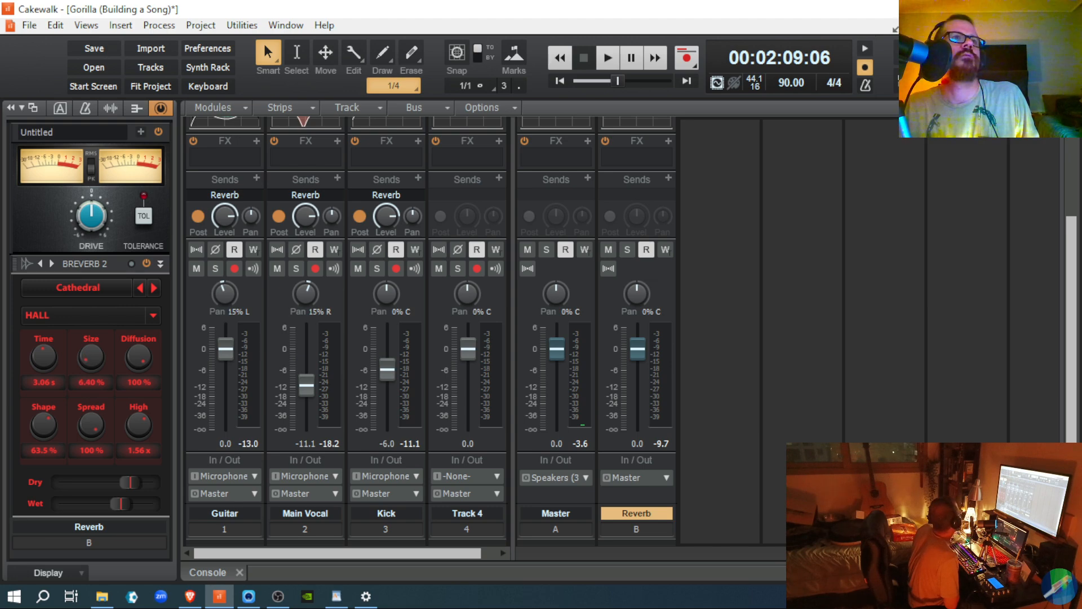
key(space)
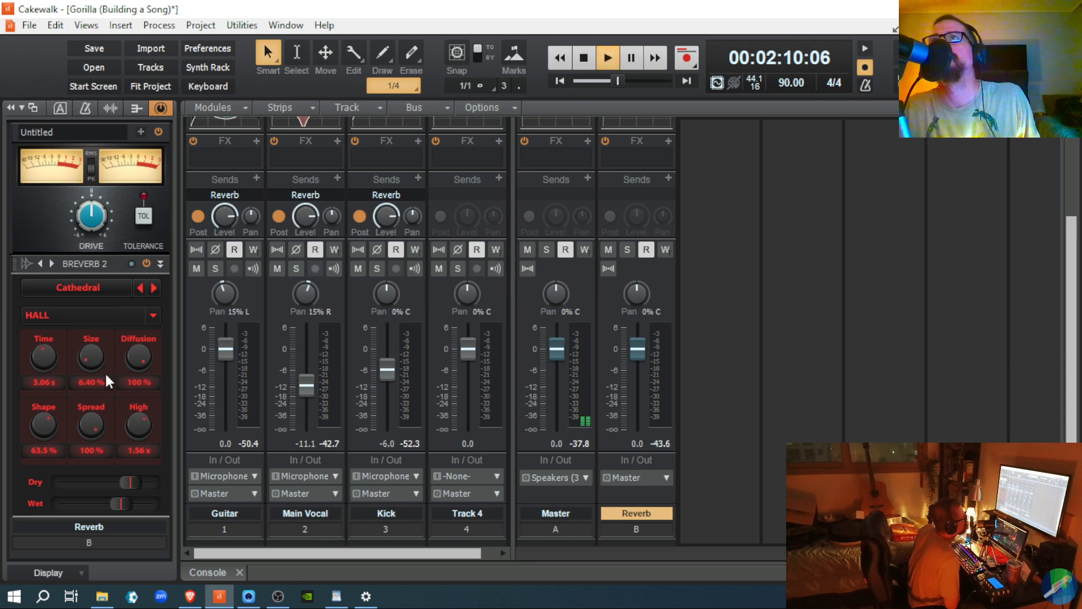
key(space)
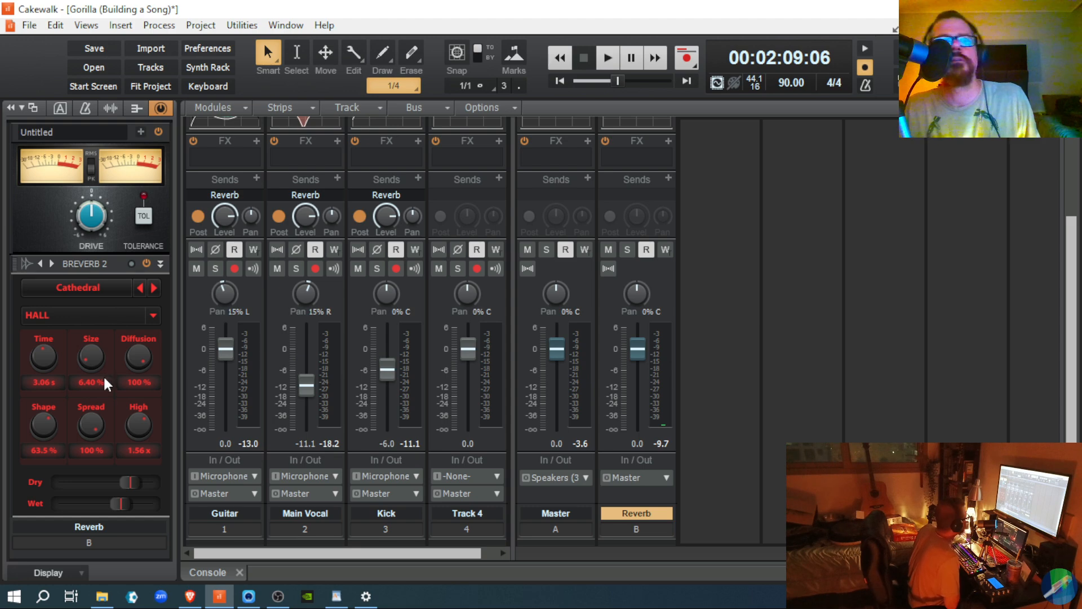
drag(123, 503, 123, 504)
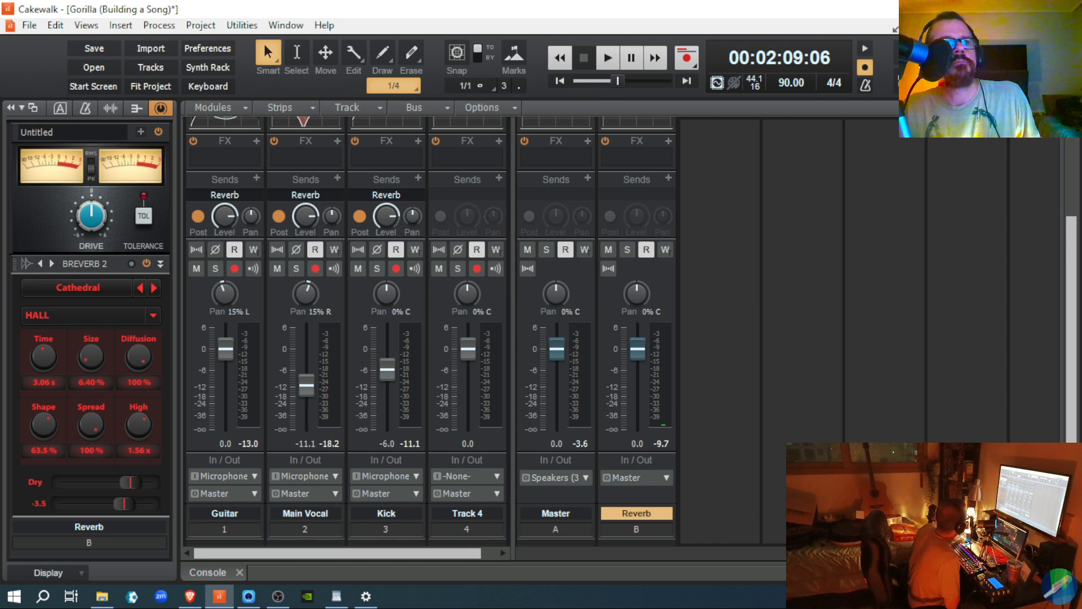
mouse_move(125, 503)
mouse_down()
mouse_move(138, 512)
mouse_move(130, 505)
mouse_up()
key(space)
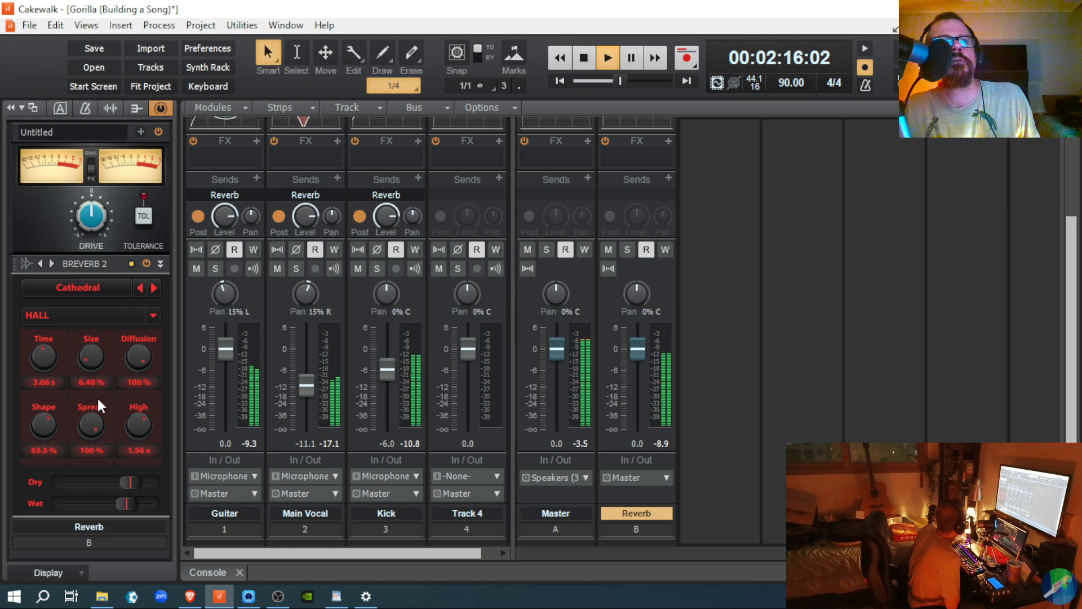
key(space)
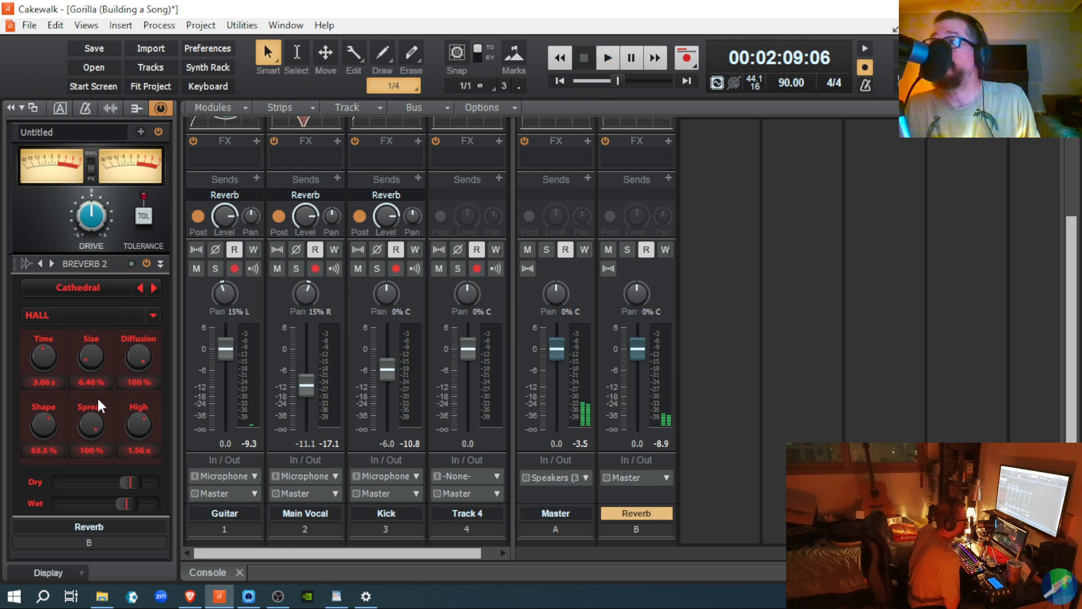
key(space)
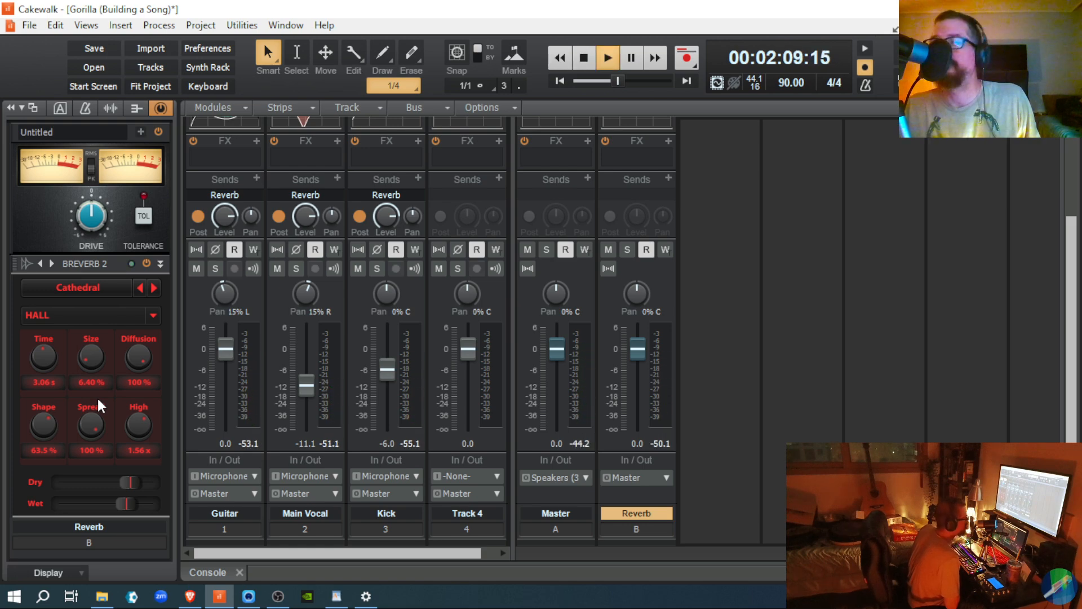
drag(96, 355, 95, 349)
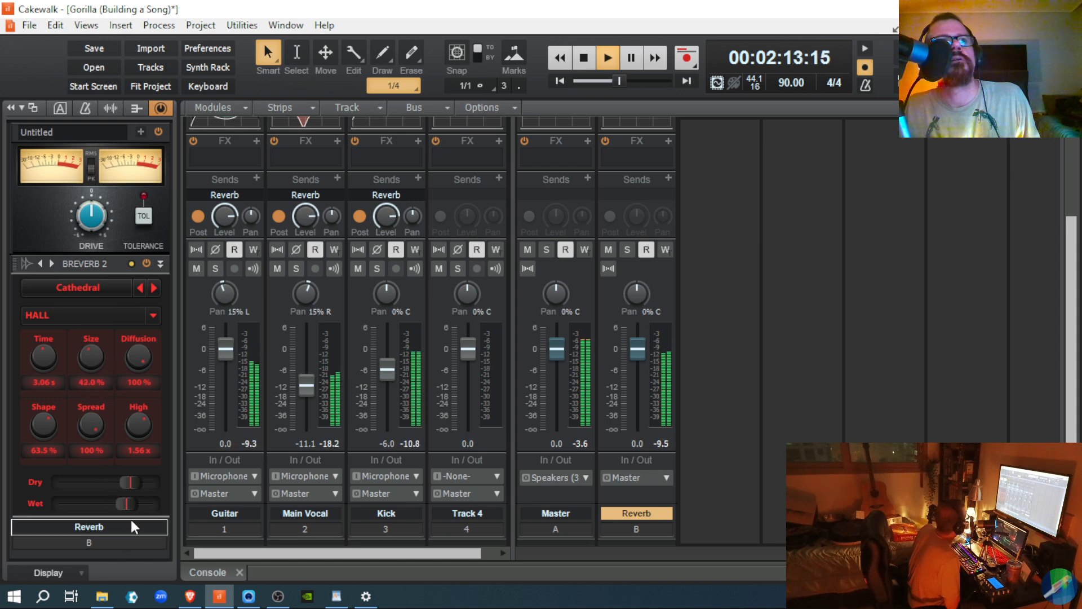
drag(125, 503, 133, 503)
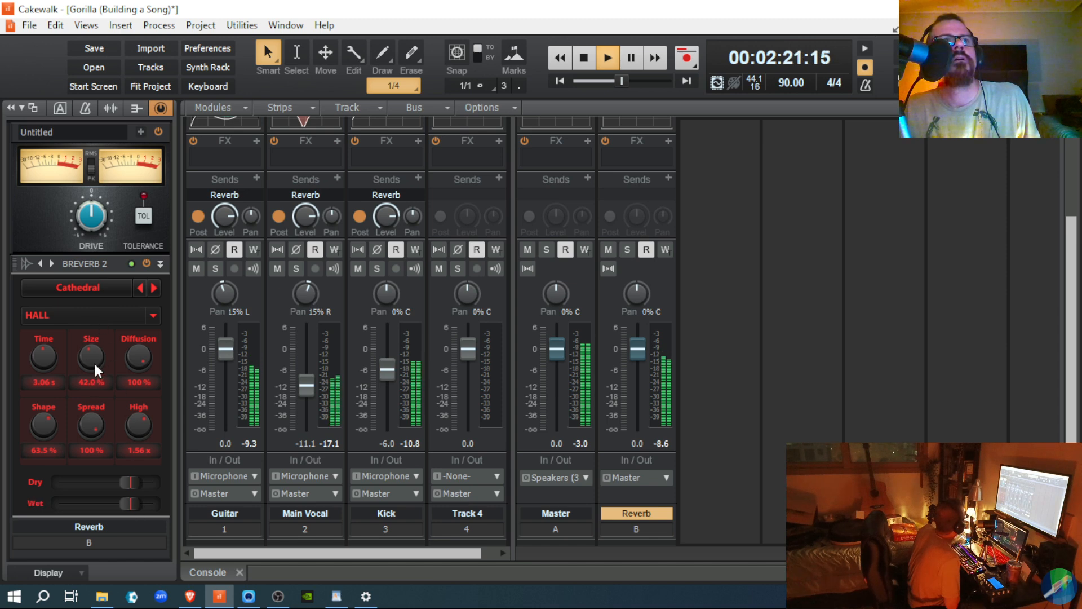
key(space)
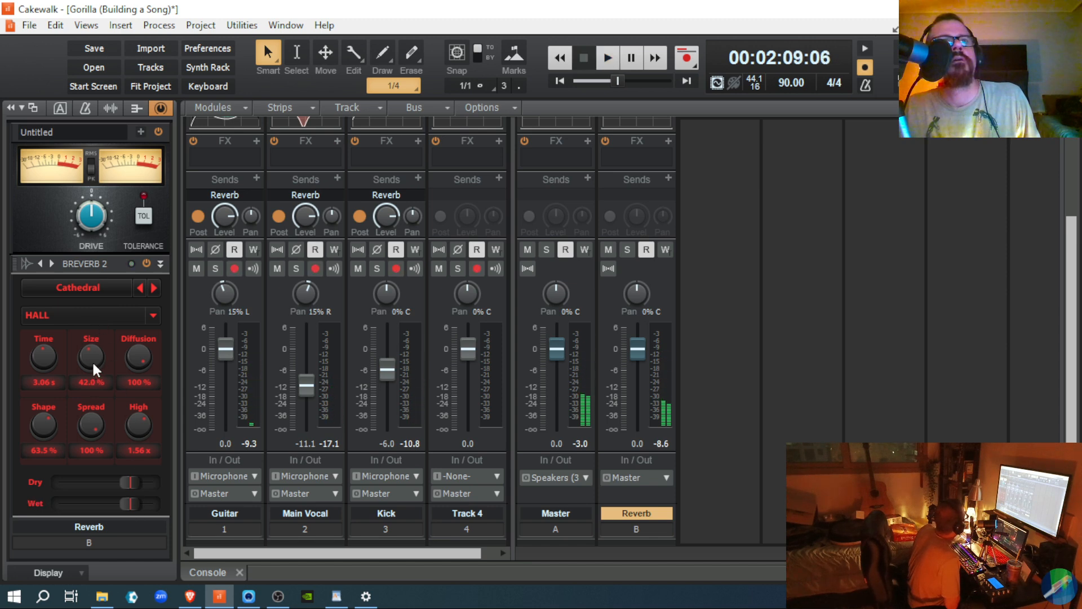
key(space)
key(space)
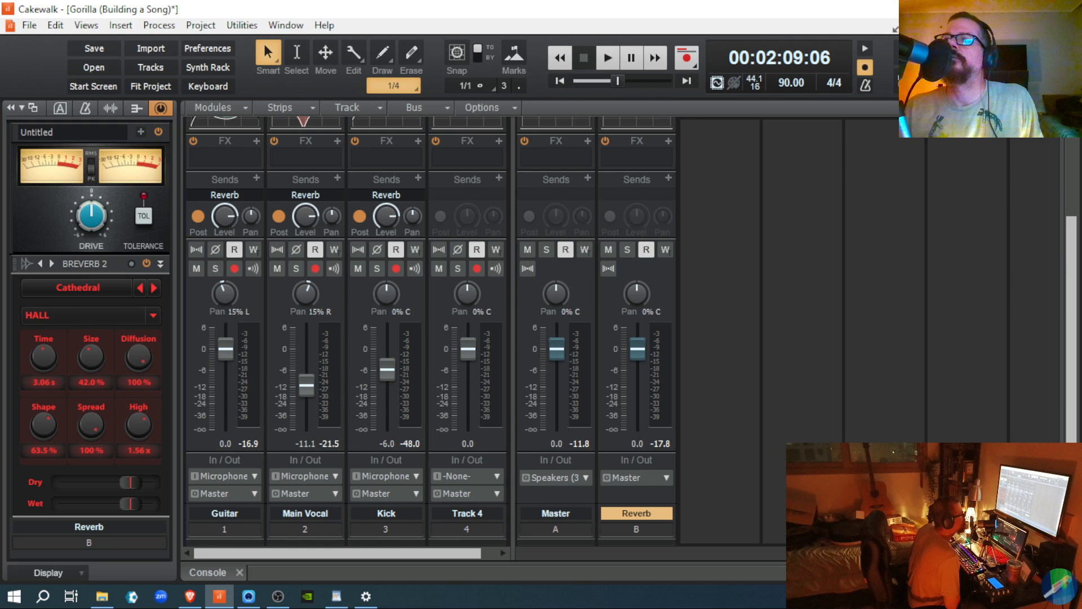
Step: Switch to Track view with Alt+1 and play the song from 02:51:08
key(alt+1)
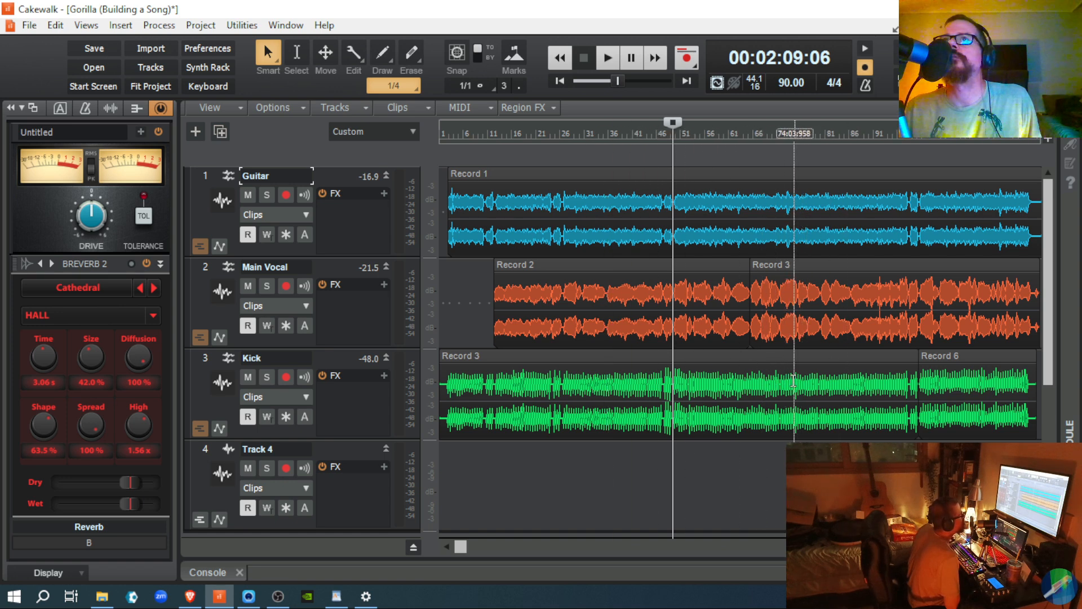
click(749, 380)
key(space)
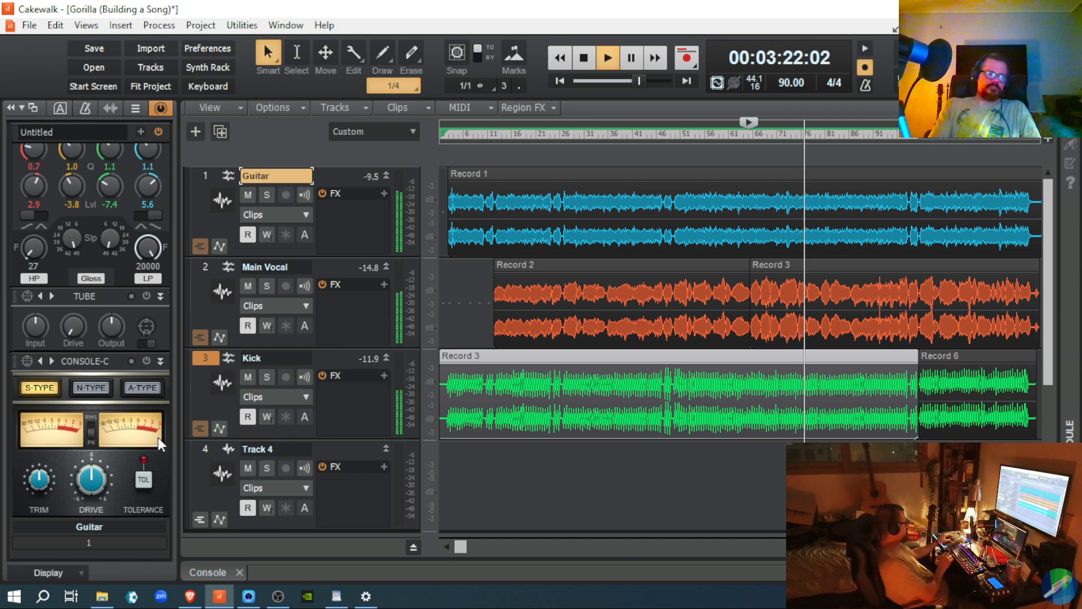
Step: Stop playback at 02:51:08 and return to the Console view with the Reverb bus showing
key(space)
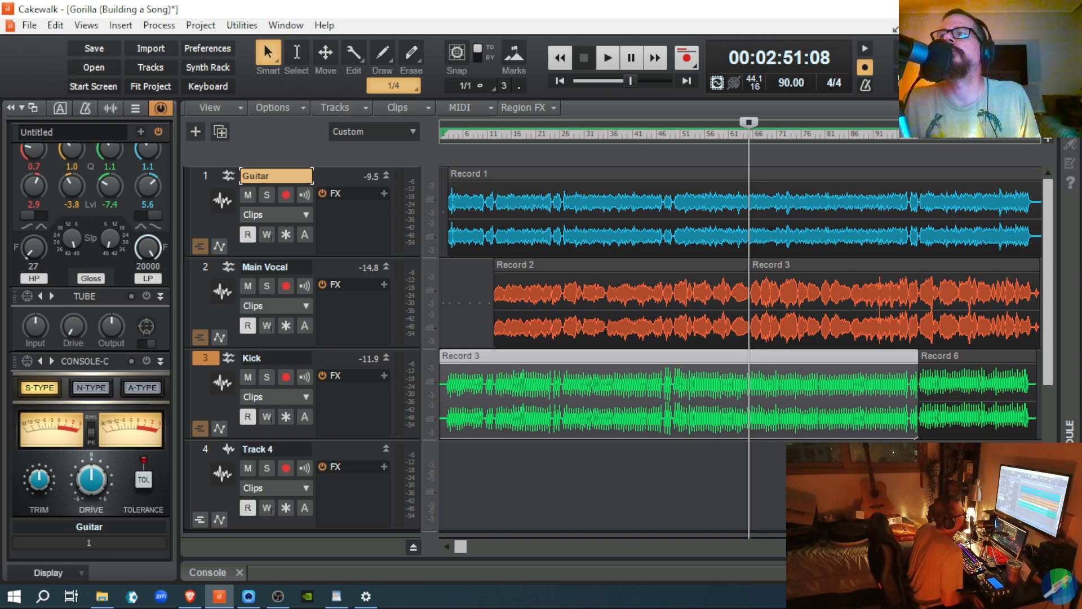
key(d)
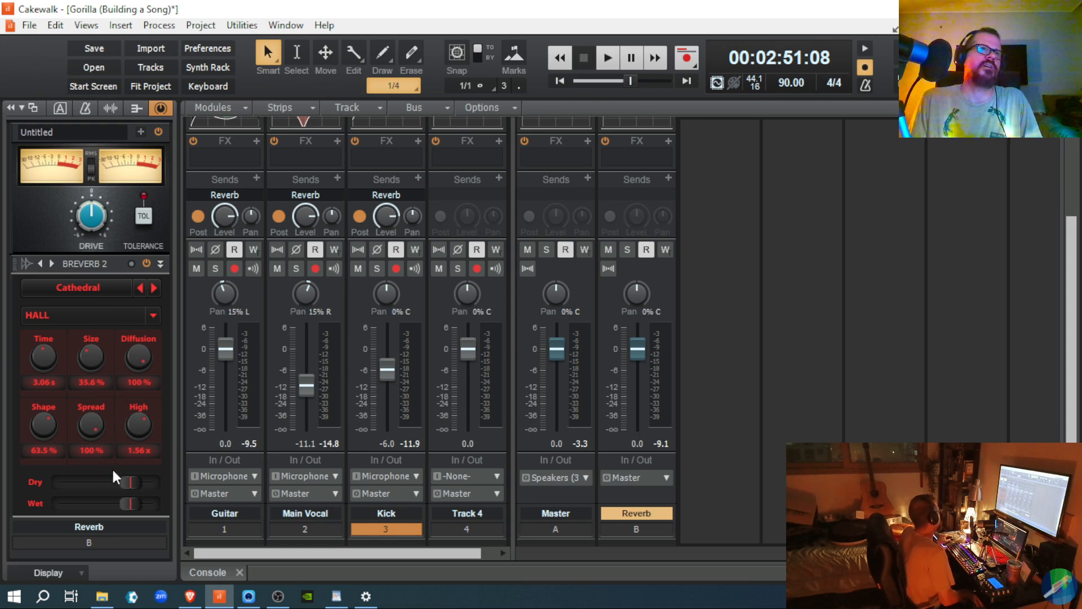
Step: Lower the Breverb Wet level slightly, then play and raise Main Vocal to -9.0 dB
drag(133, 503, 129, 503)
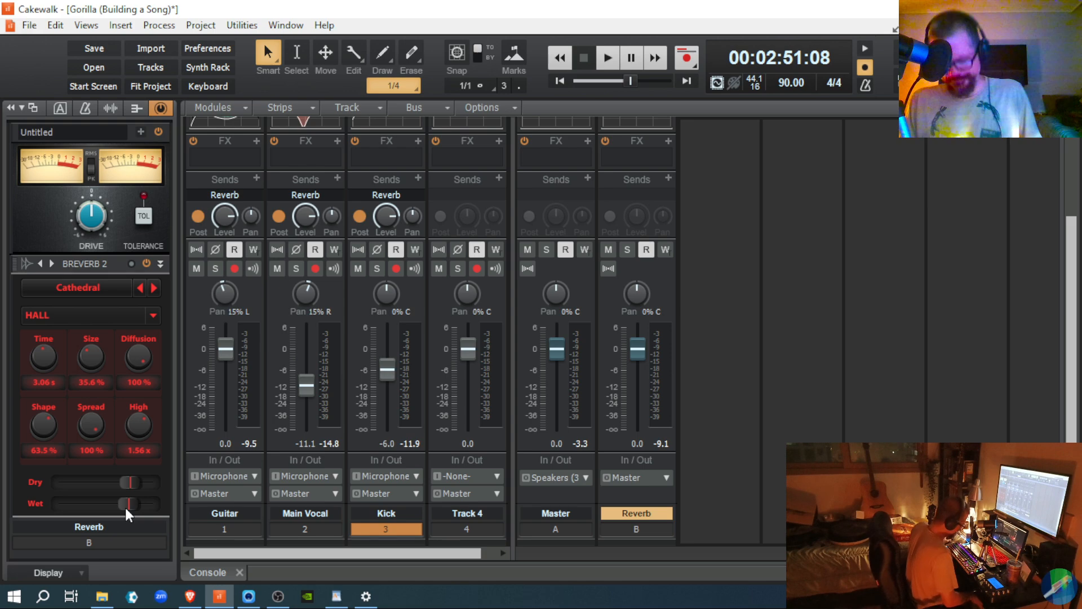
key(space)
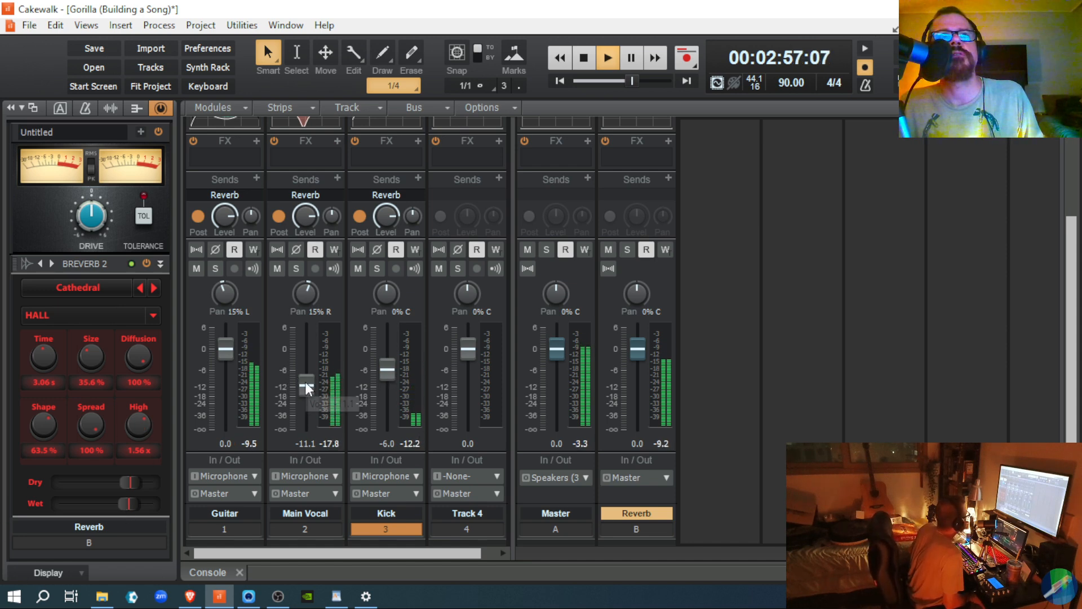
drag(306, 381, 305, 375)
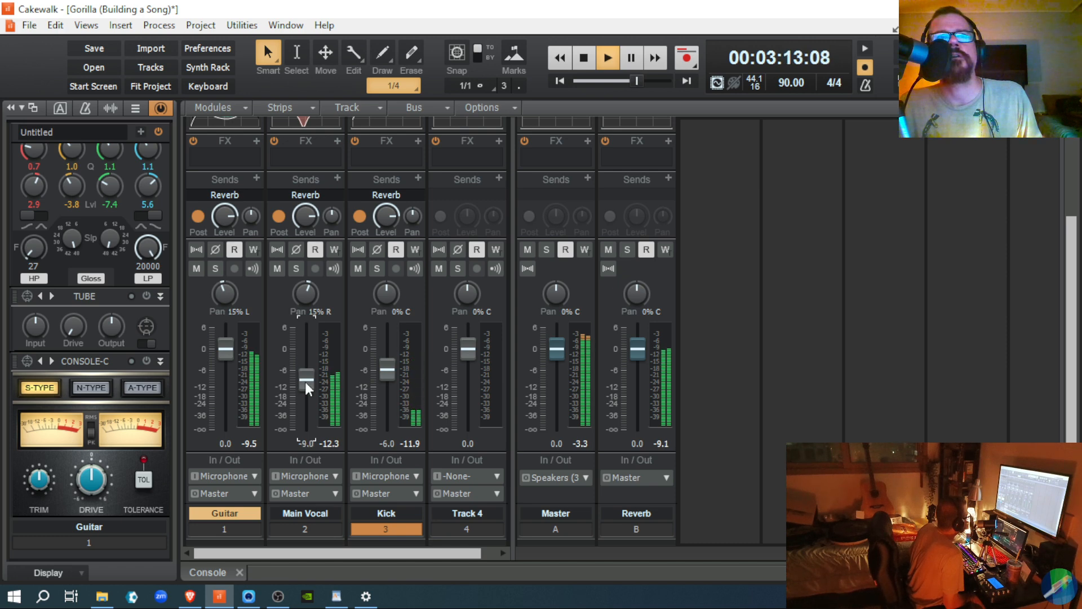
Step: Stop playback back at 02:51:08 and review the console faders, Master peaking at -3.3 dB
key(space)
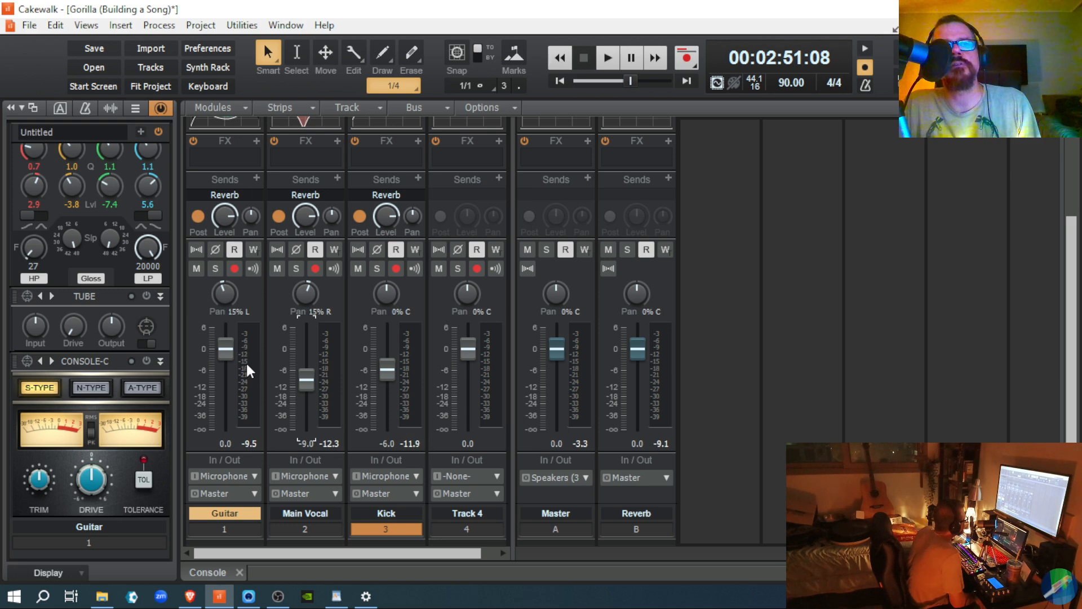
mouse_move(226, 350)
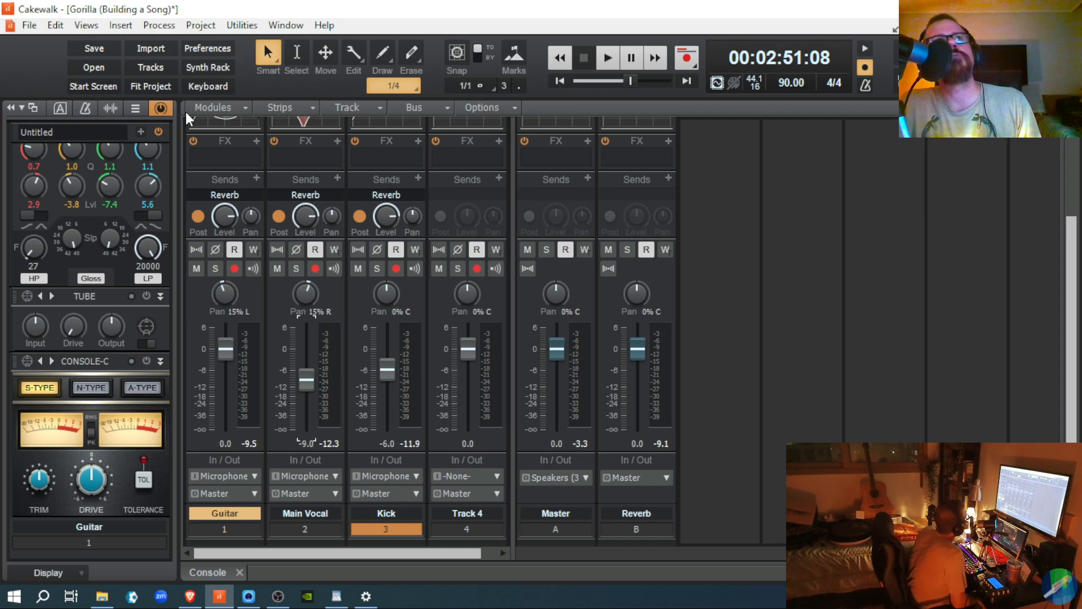
click(166, 110)
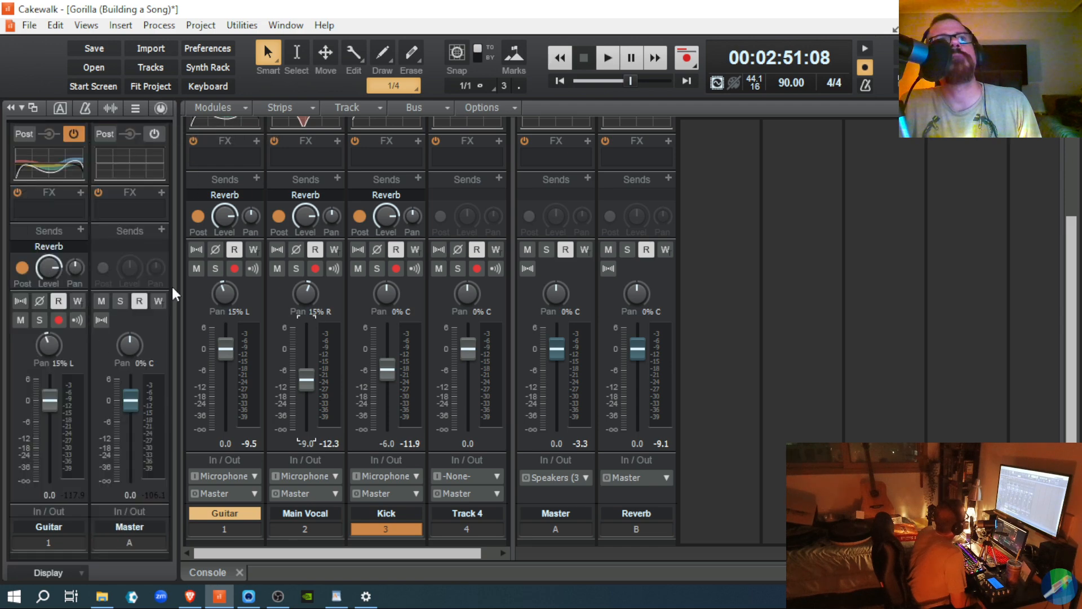
scroll(580, 371, up, 3)
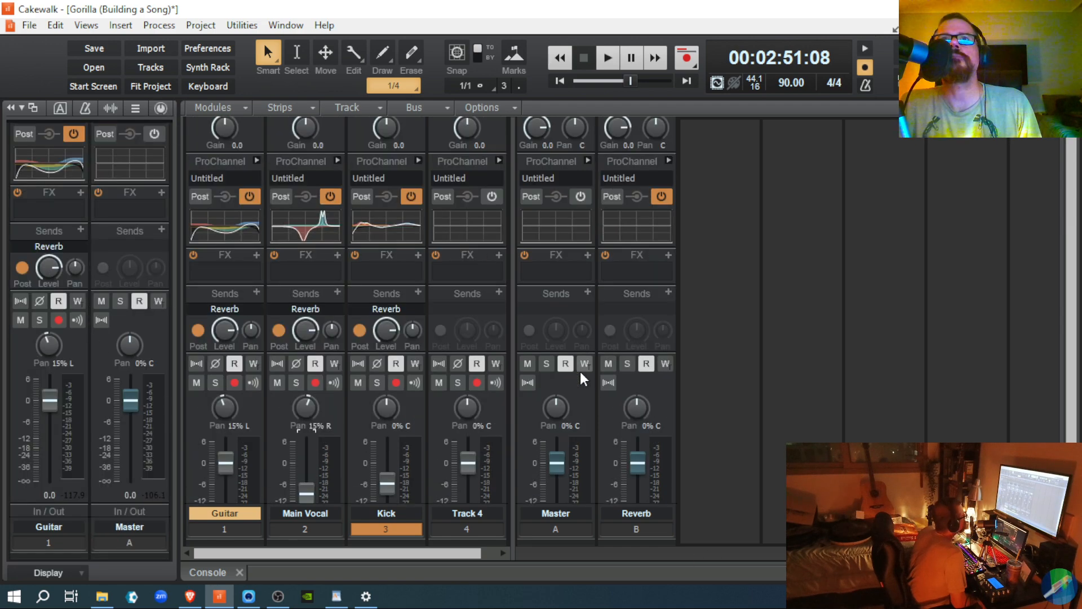
click(581, 201)
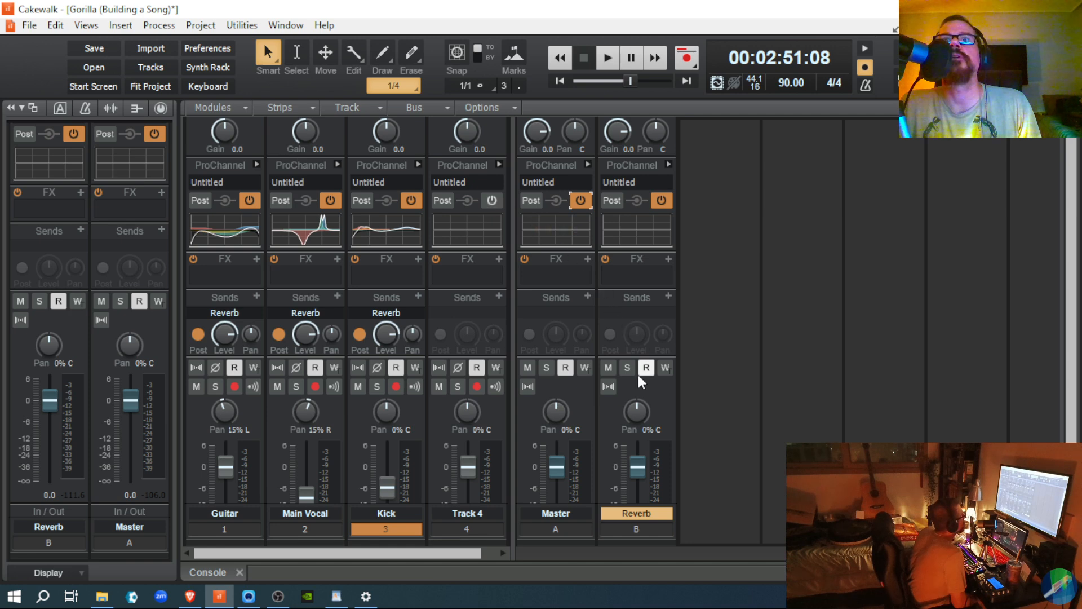
Step: Reveal the Master bus ProChannel and load the Master Bus - Medium compressor preset
click(588, 165)
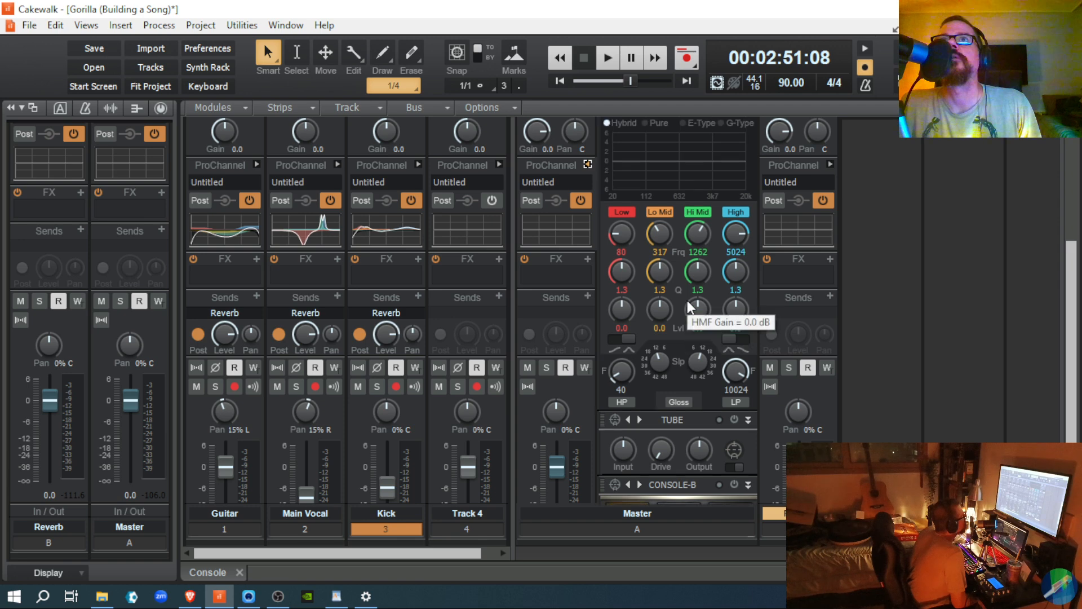
scroll(689, 306, up, 5)
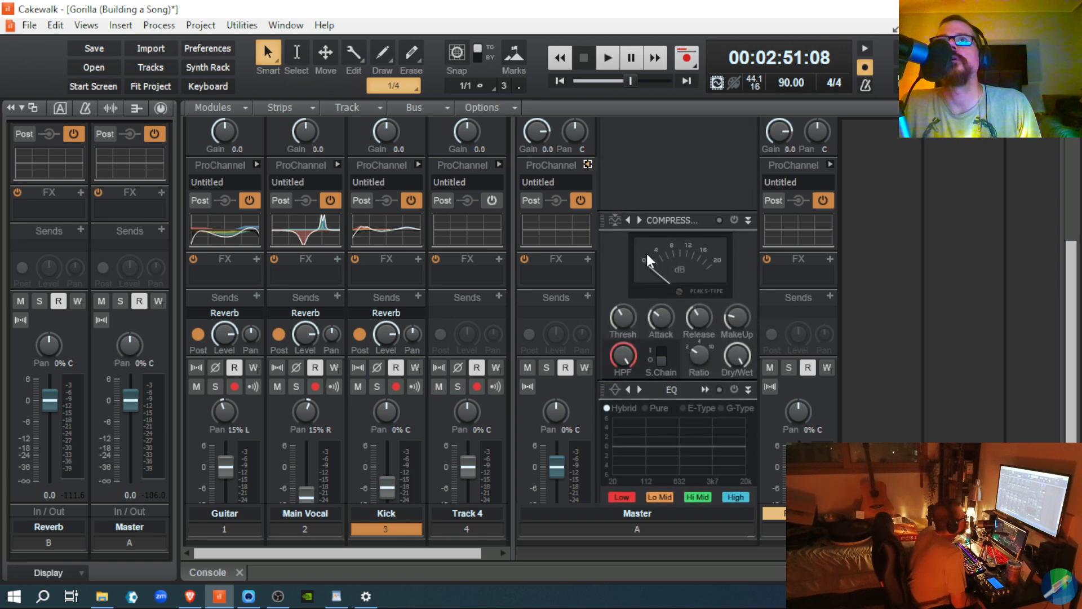
click(616, 219)
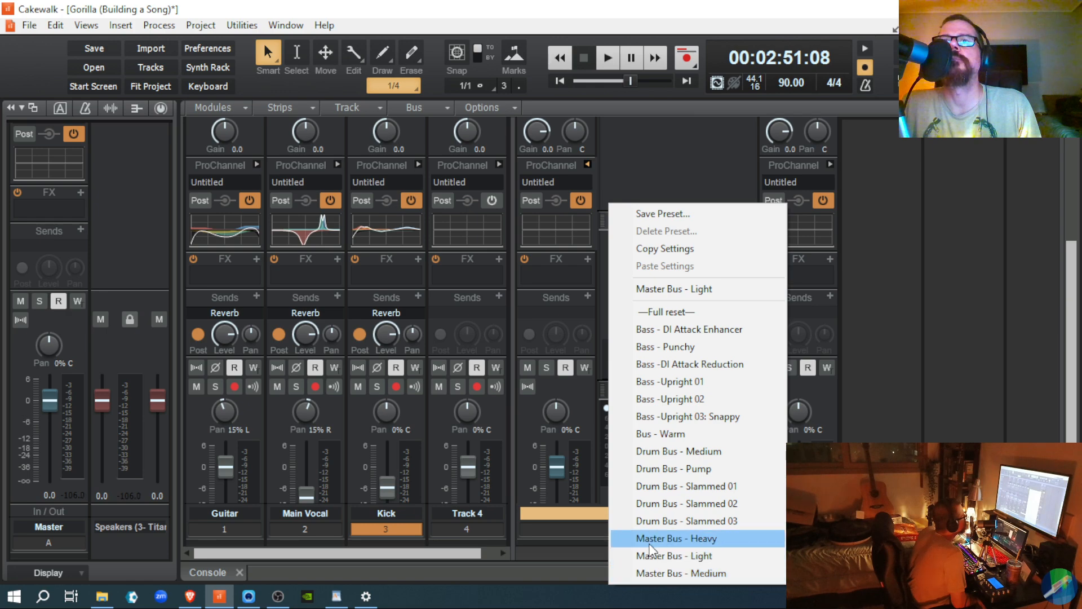
click(649, 572)
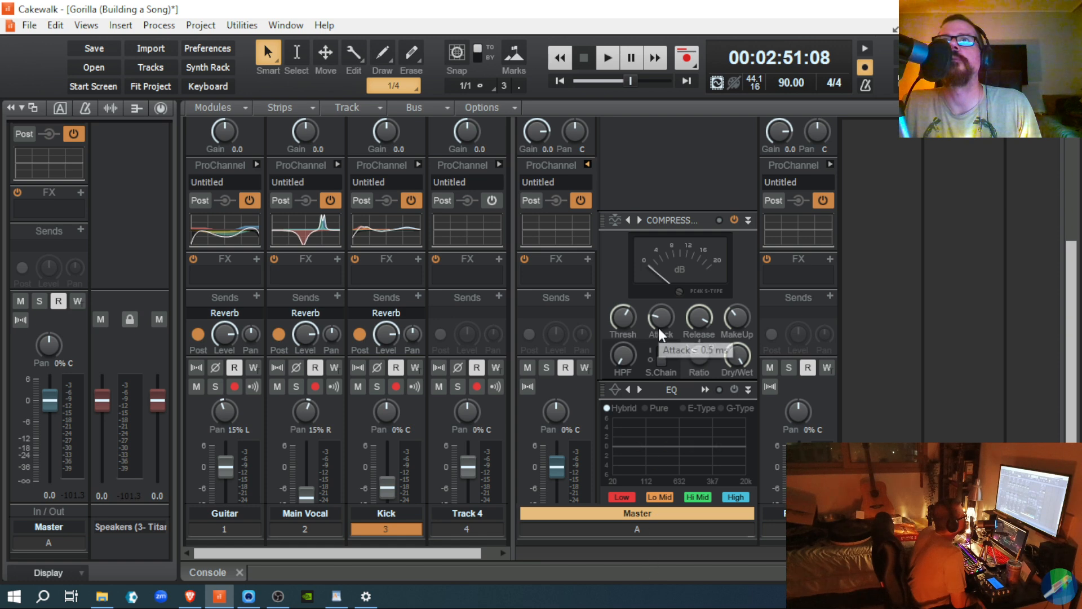
Step: Start playback to hear the compressed mix while scrolling through the console
scroll(658, 326, down, 1)
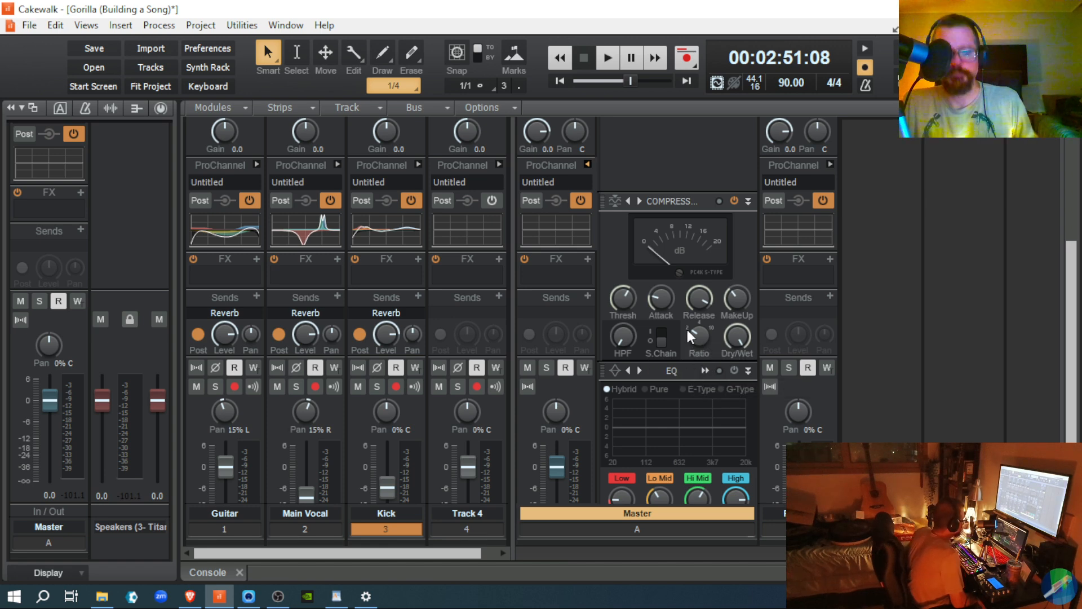
mouse_move(688, 332)
key(space)
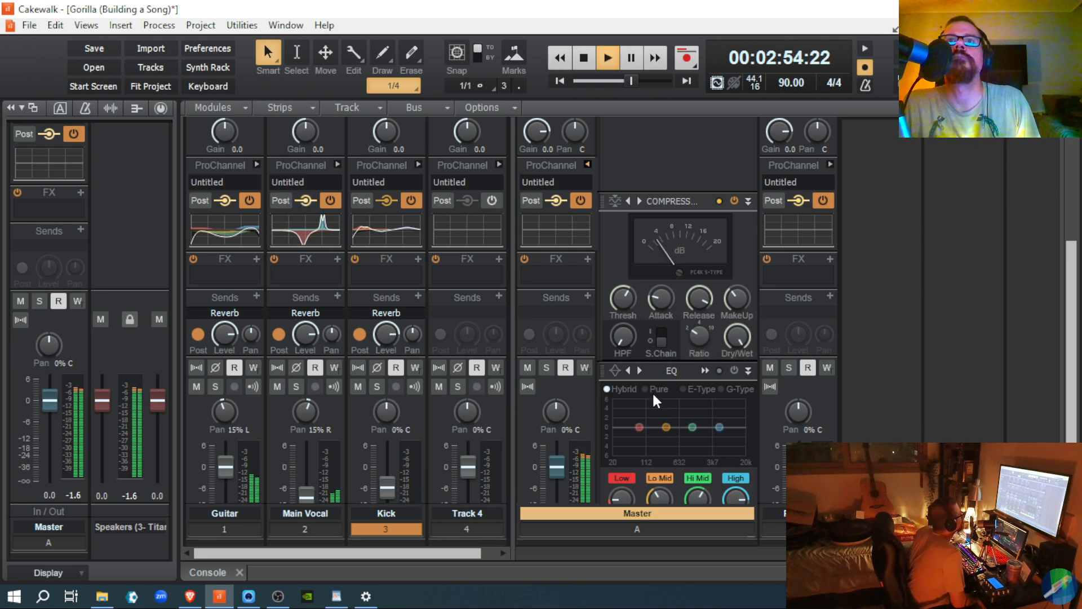
scroll(654, 394, down, 3)
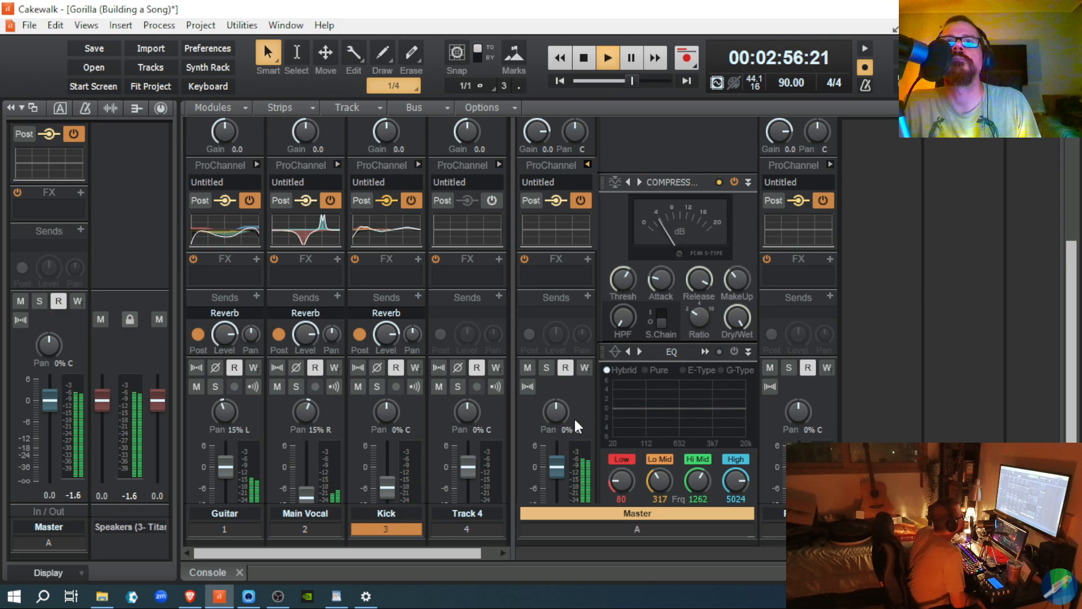
scroll(574, 417, down, 3)
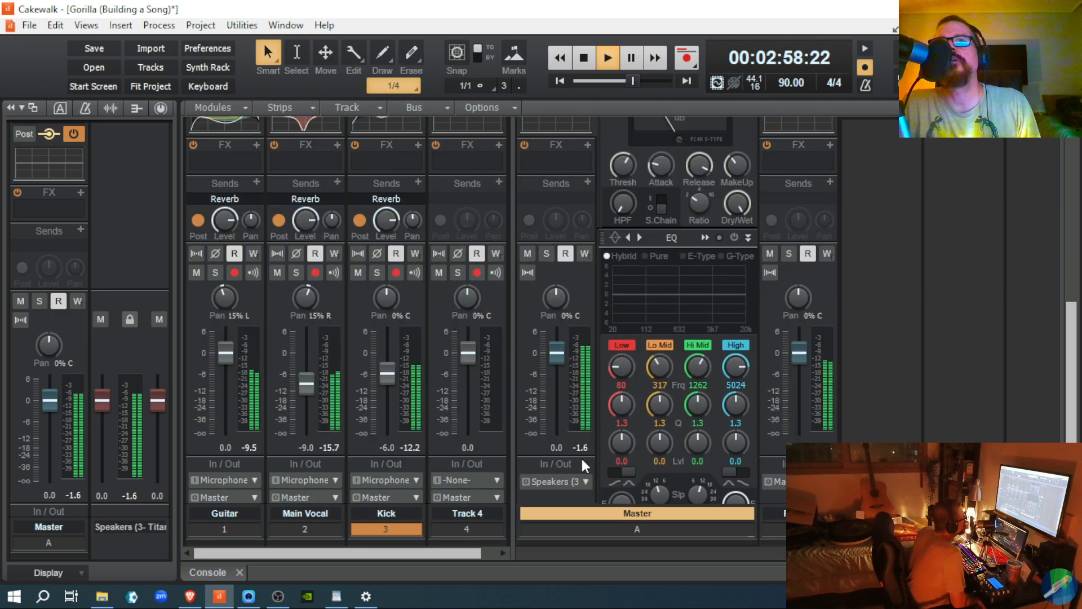
scroll(593, 496, down, 1)
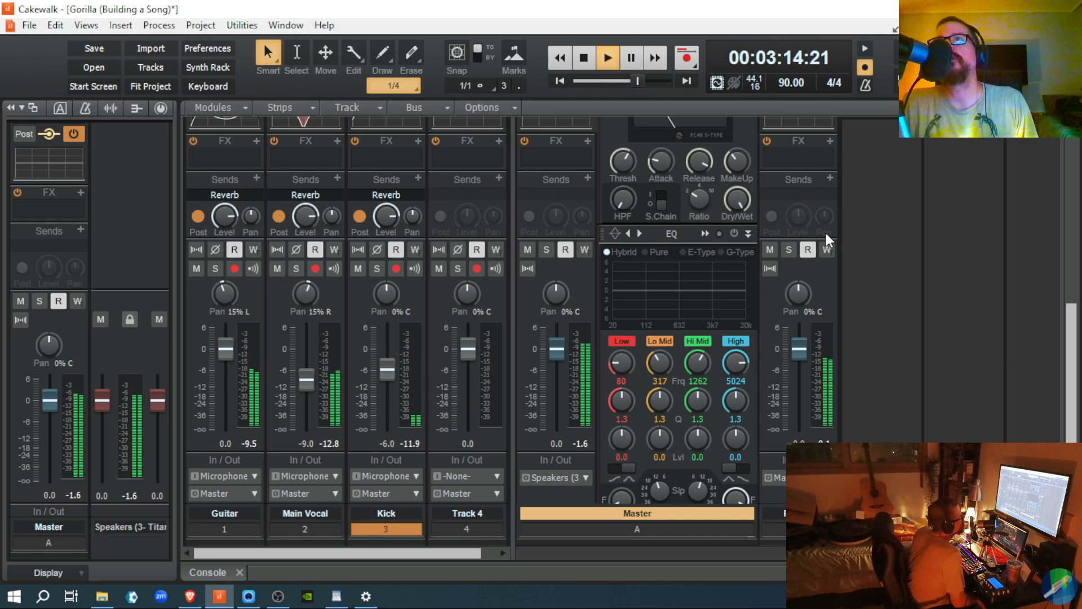
scroll(825, 231, up, 3)
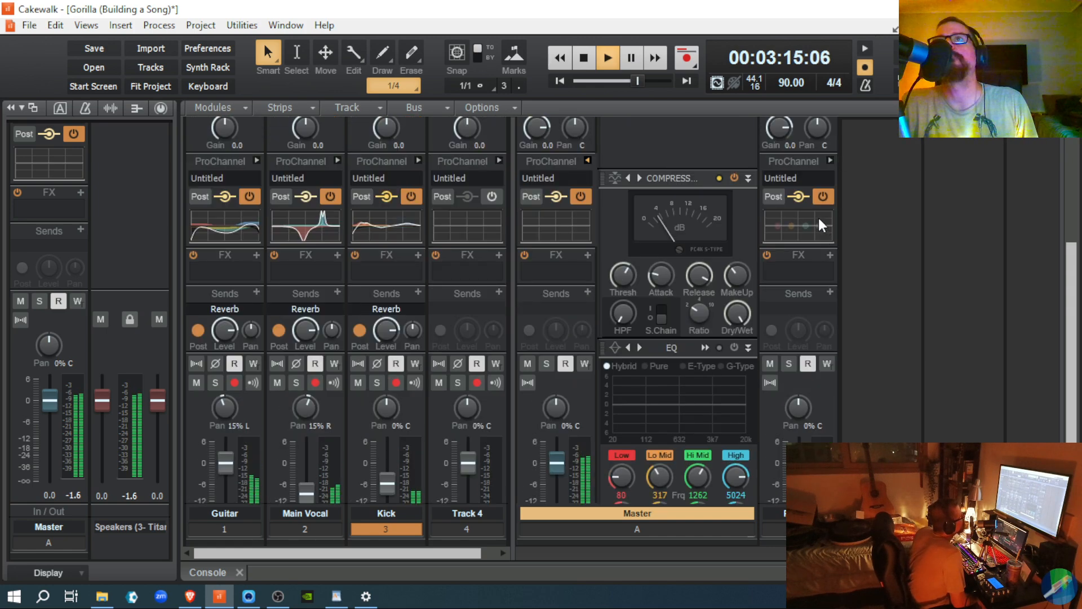
click(734, 178)
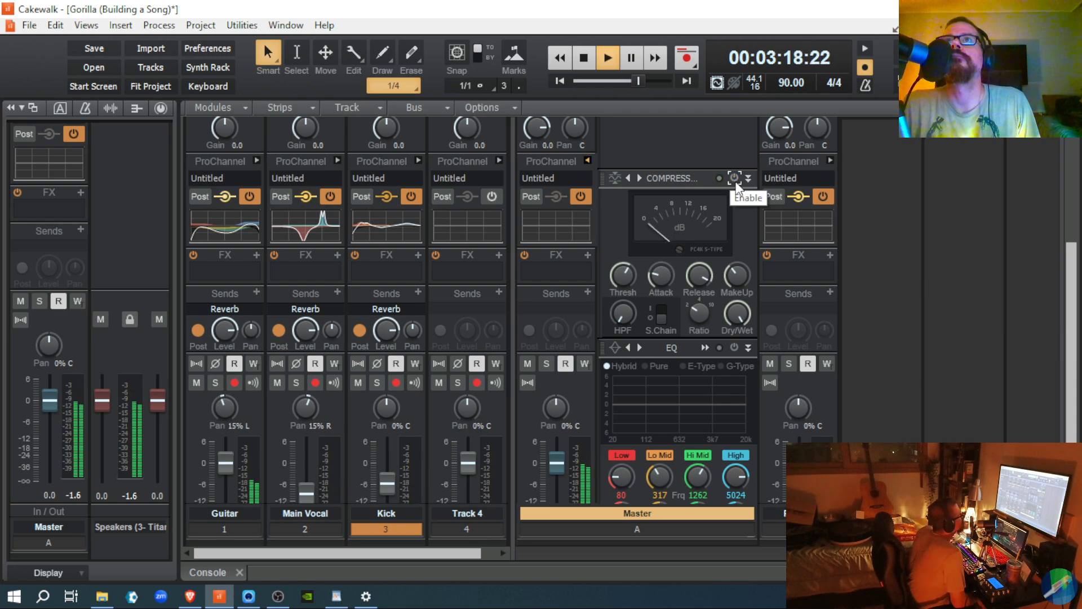
click(735, 180)
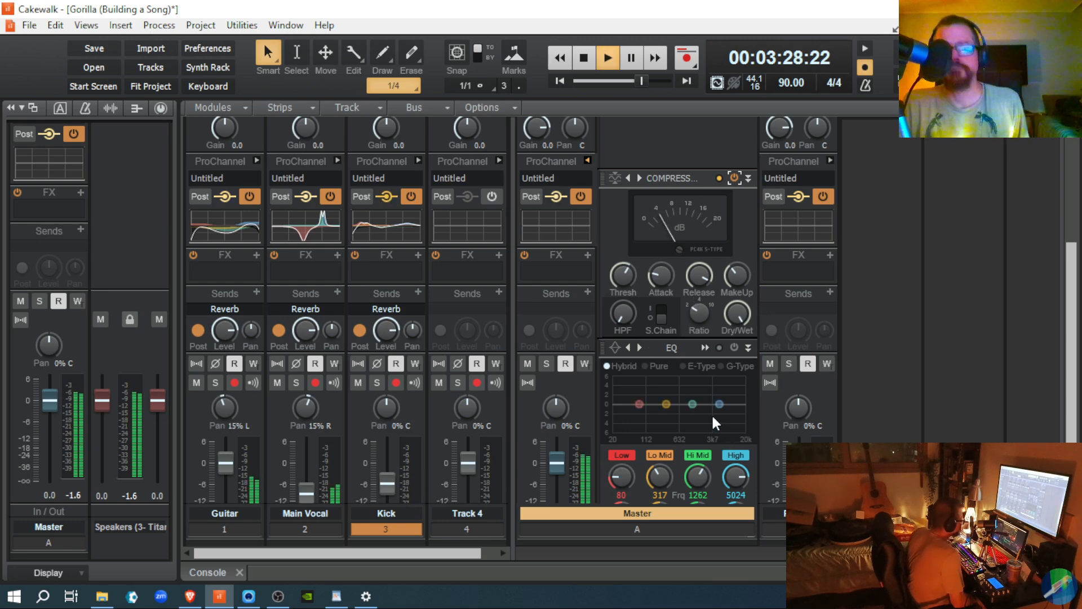
Step: Load Master Bus - Heavy on the Master compressor and set its ratio to 2.0
click(621, 178)
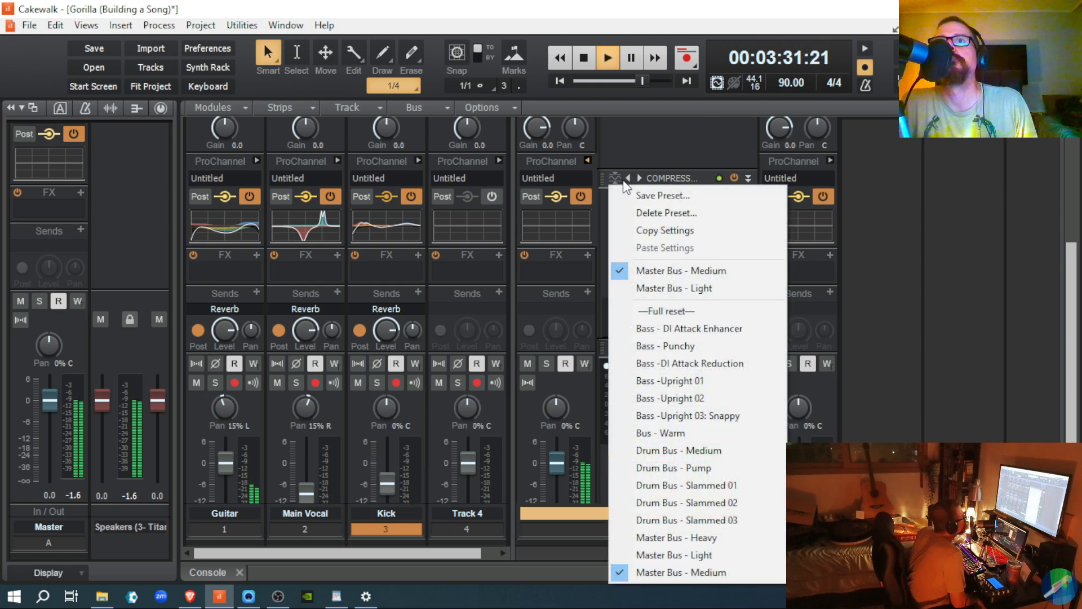
click(707, 537)
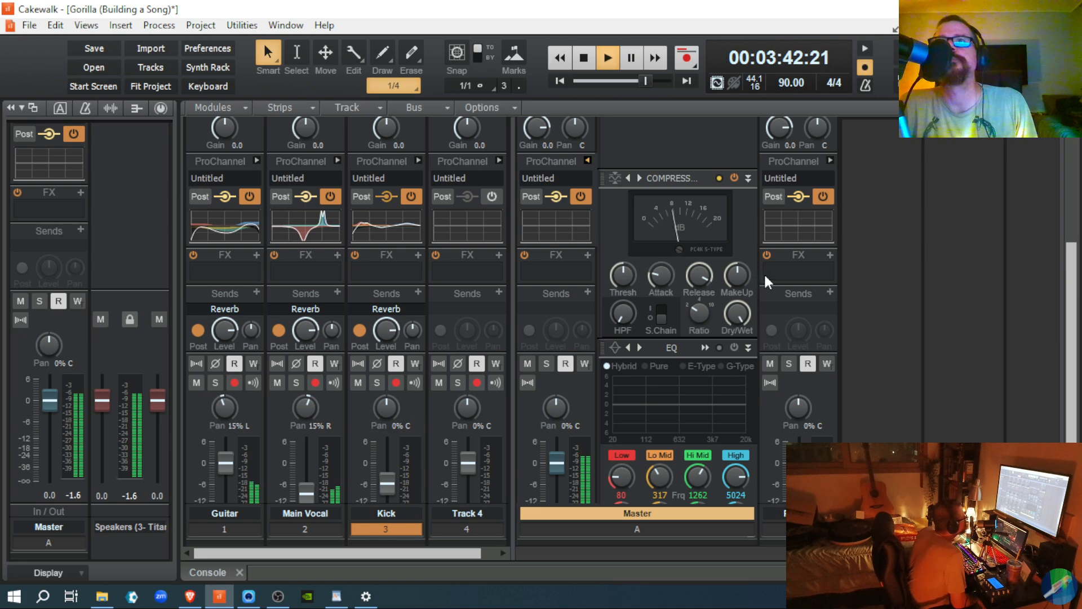
mouse_move(705, 312)
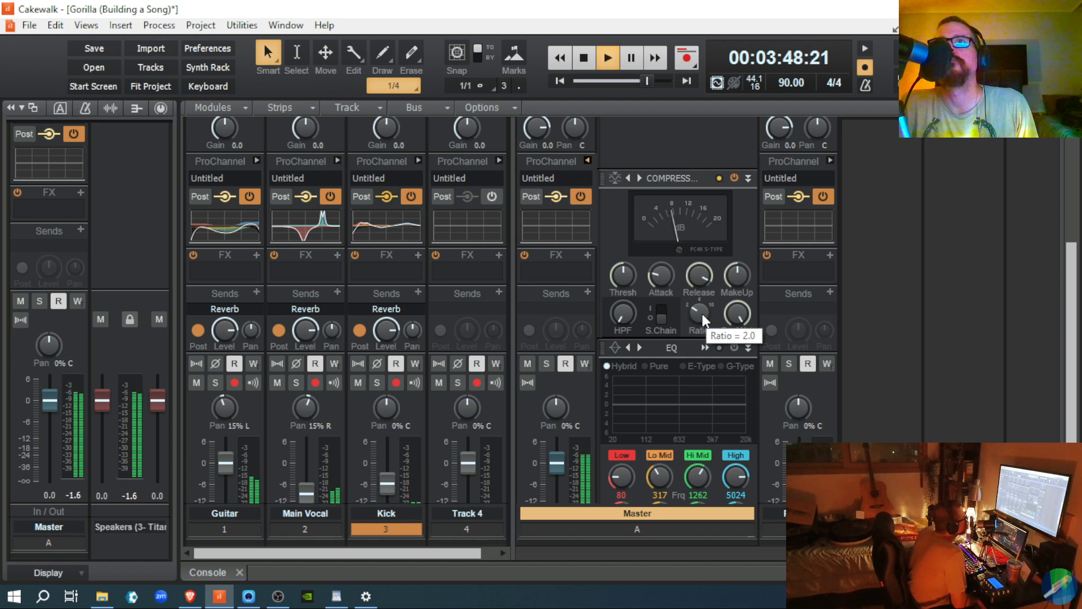
drag(701, 314, 701, 311)
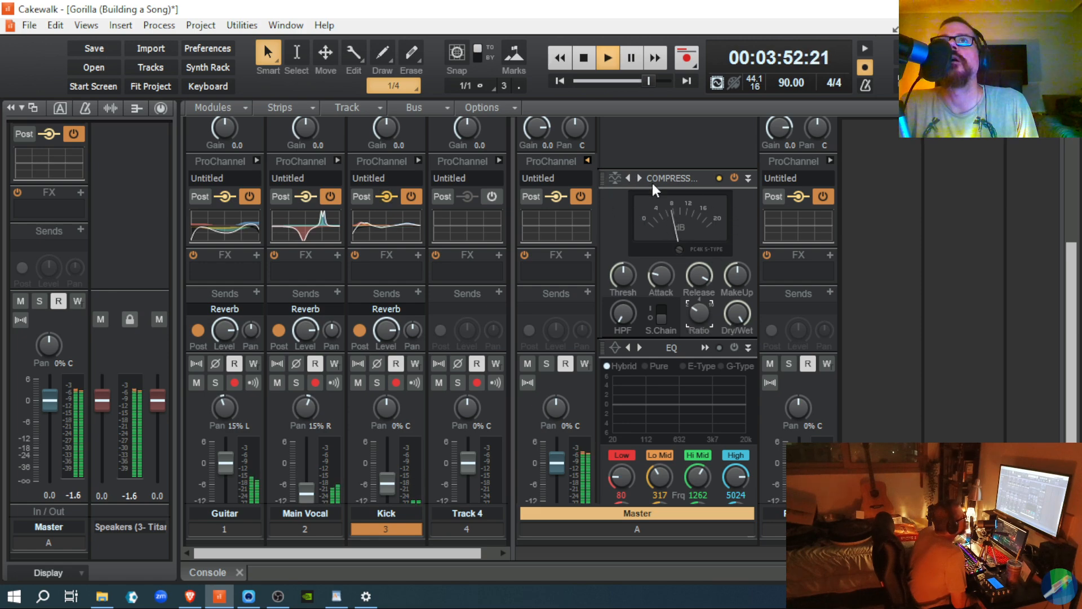
Step: Apply the Master Bus - Light compressor preset and clear the Speakers and Master peak readings
click(613, 176)
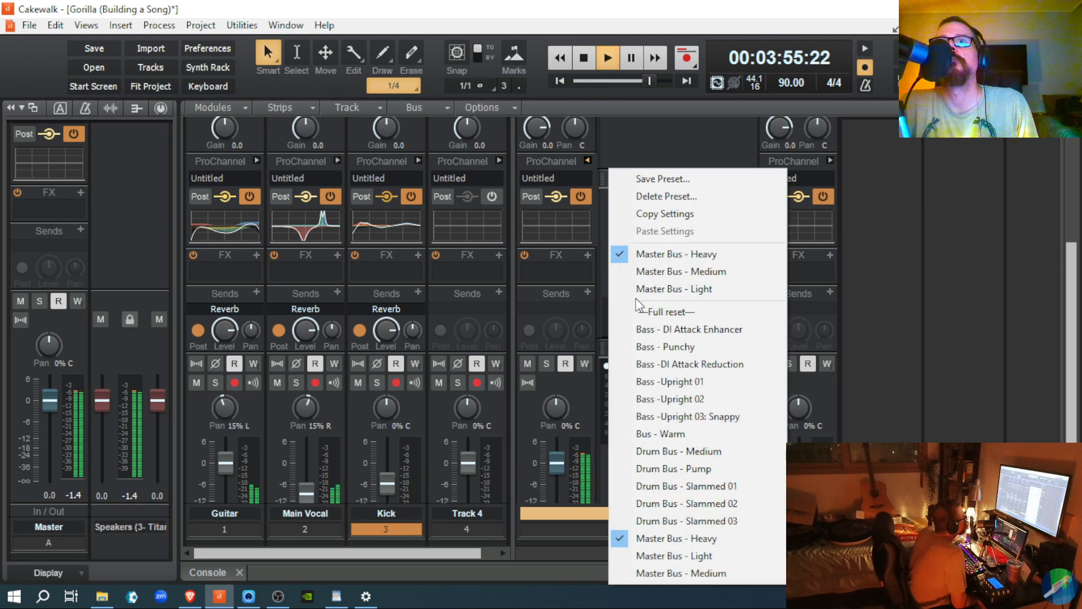
click(623, 557)
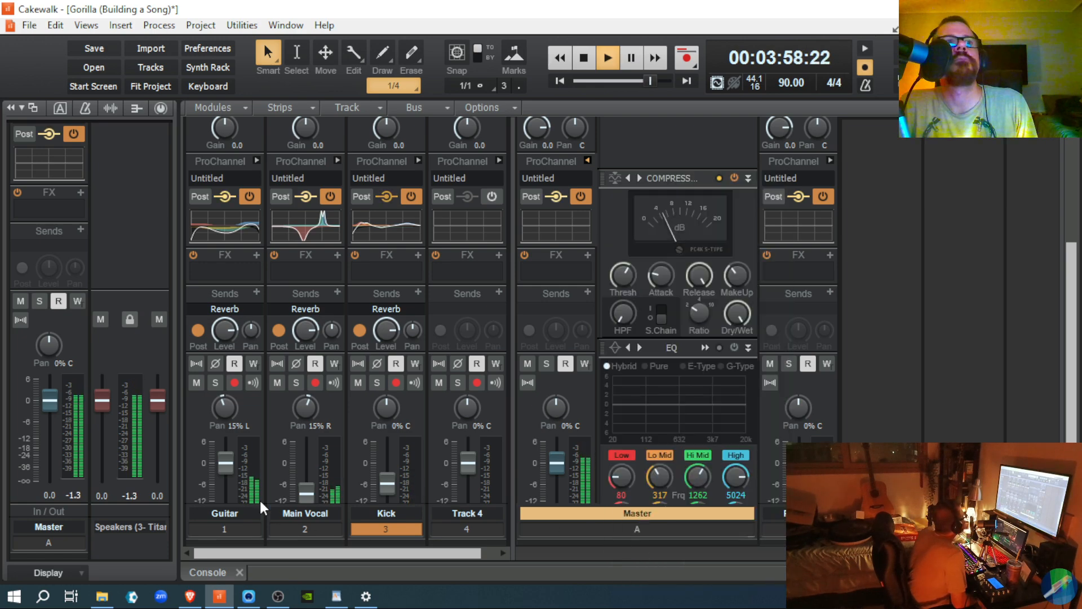
click(134, 378)
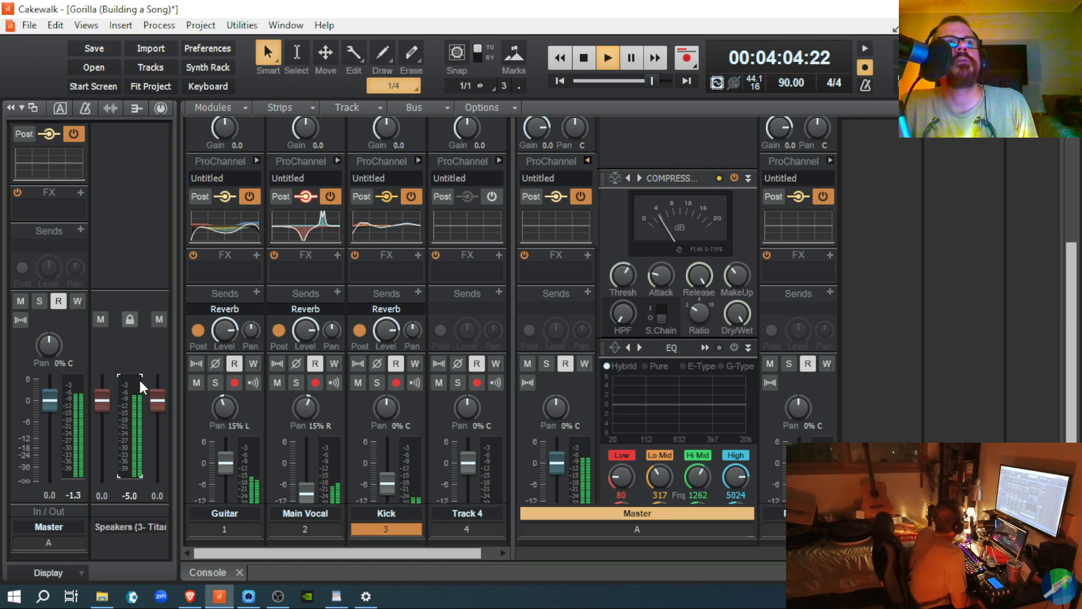
click(79, 383)
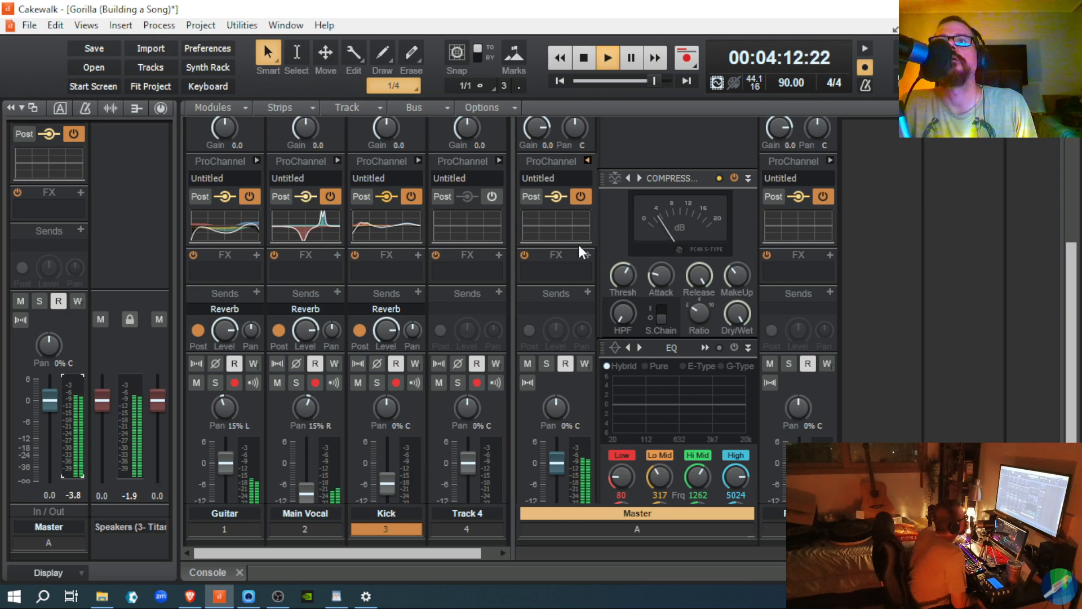
Step: Choose Master Bus - Medium from the Master compressor's preset menu
click(617, 179)
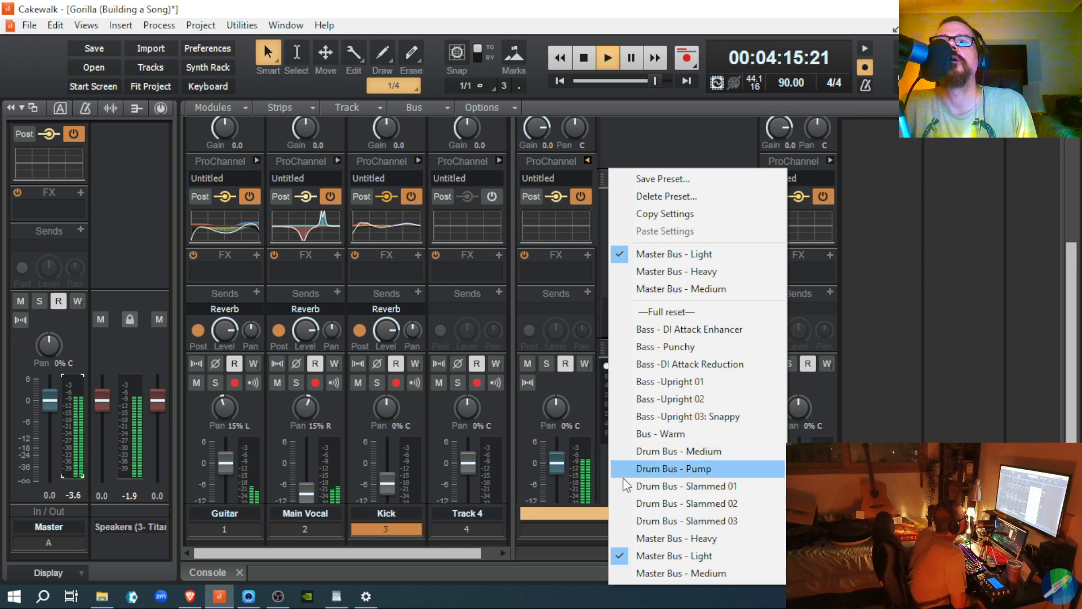
click(630, 571)
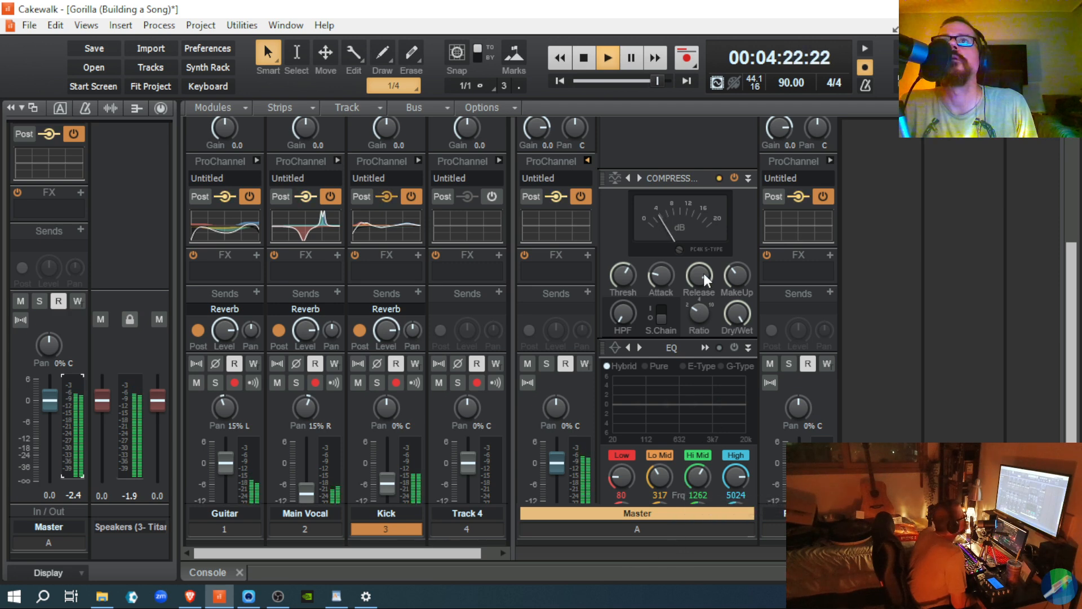
mouse_move(699, 311)
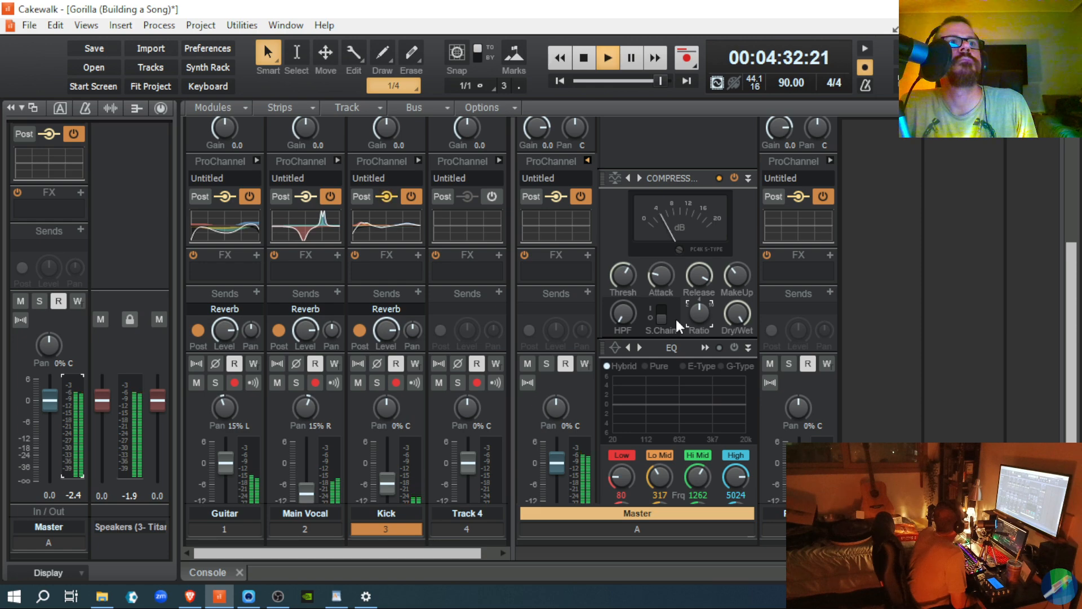
Step: Turn the Master compressor's Ratio knob down until it reads 2.0
mouse_move(699, 311)
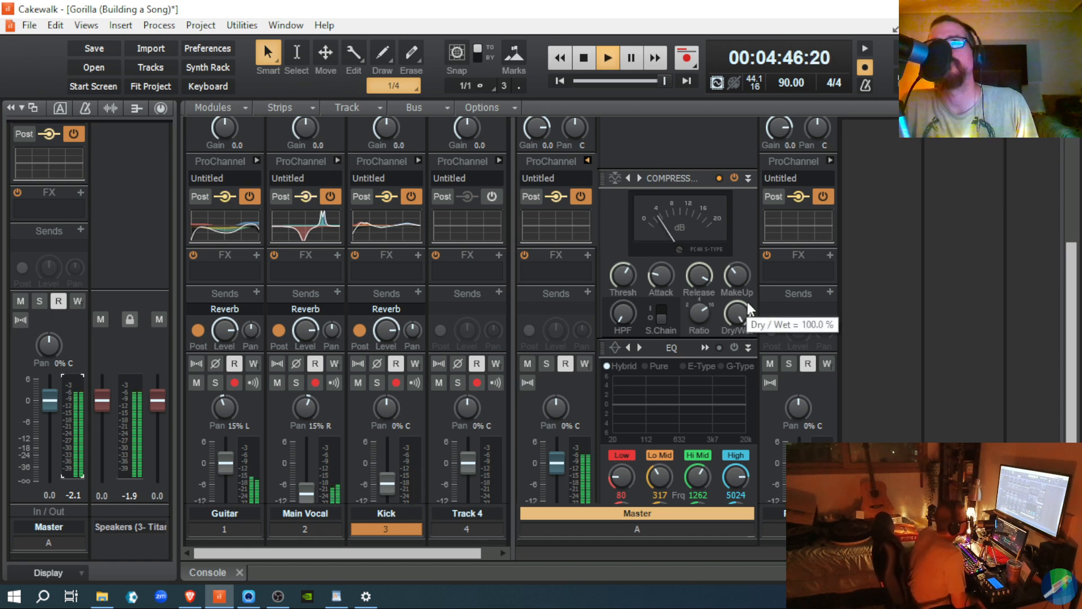
mouse_move(742, 287)
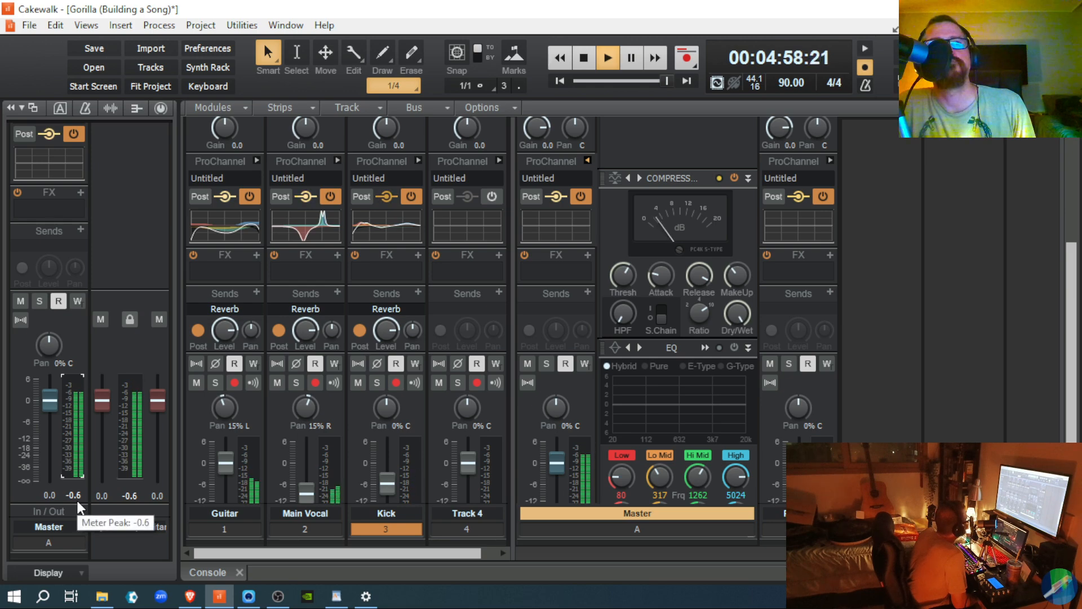
mouse_move(611, 431)
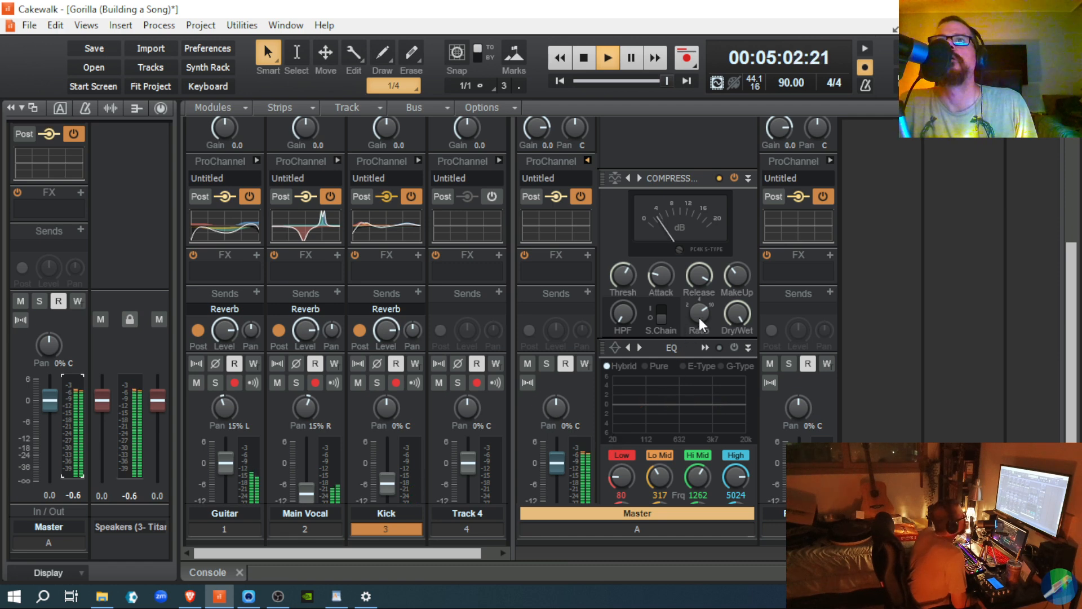
drag(699, 317, 698, 348)
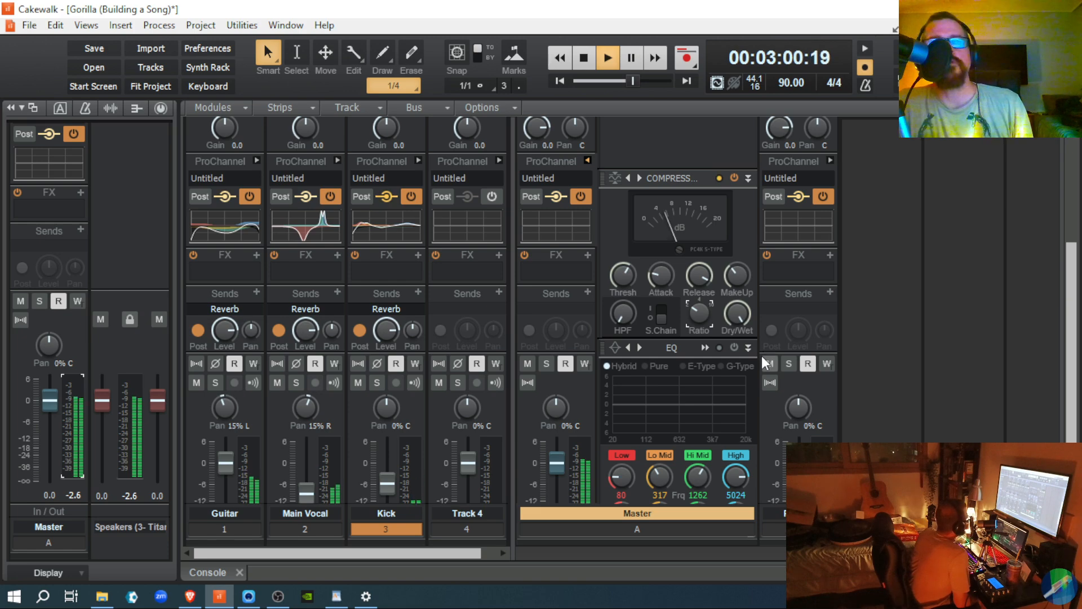
click(614, 179)
click(660, 178)
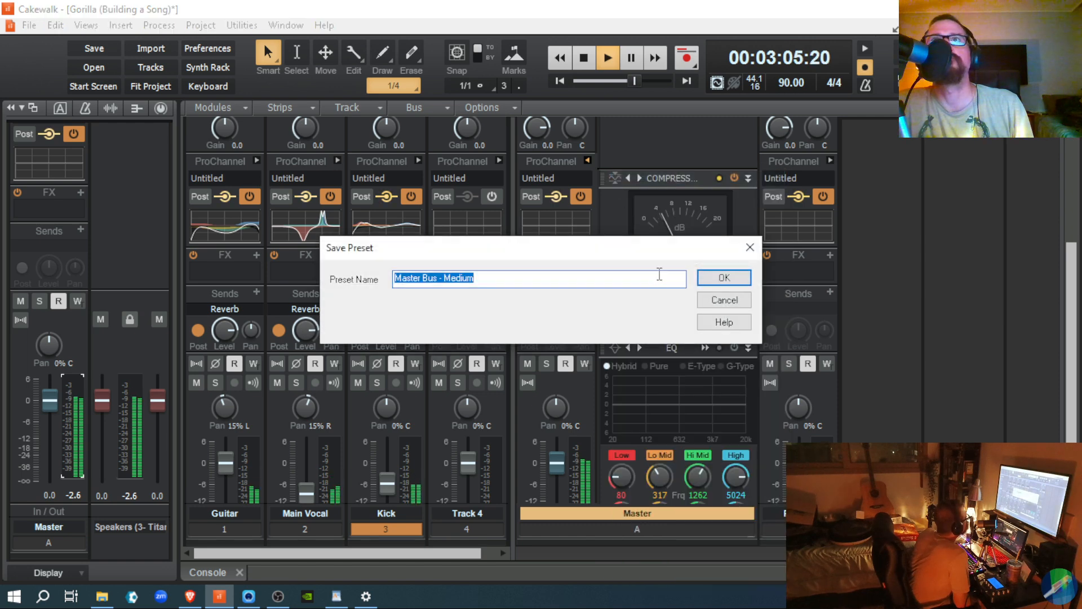
click(749, 246)
mouse_move(736, 276)
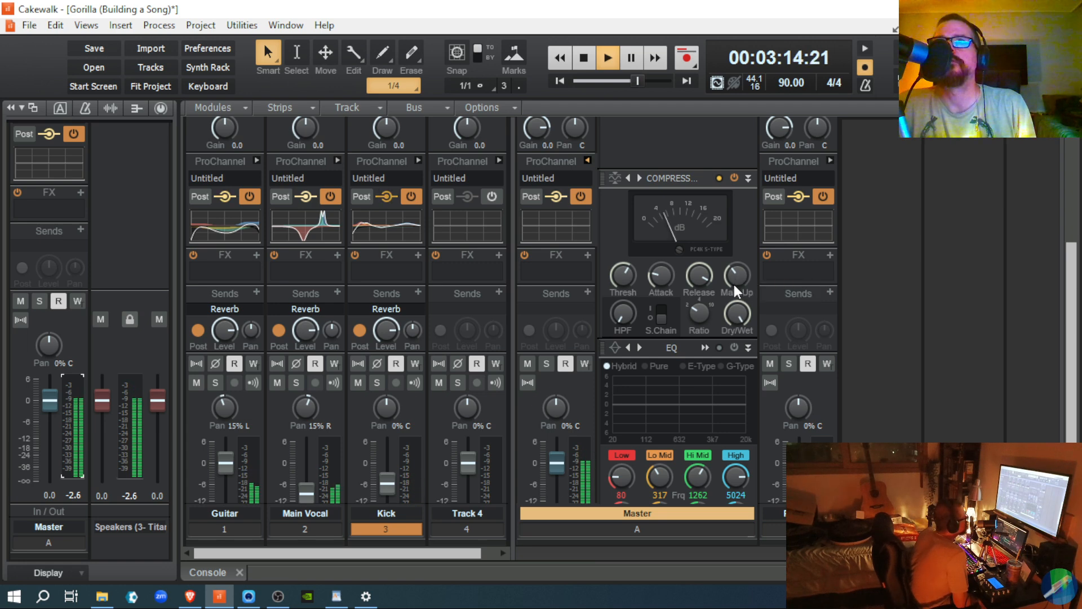
mouse_move(736, 275)
mouse_down()
mouse_move(736, 264)
mouse_move(738, 282)
mouse_move(731, 276)
mouse_up()
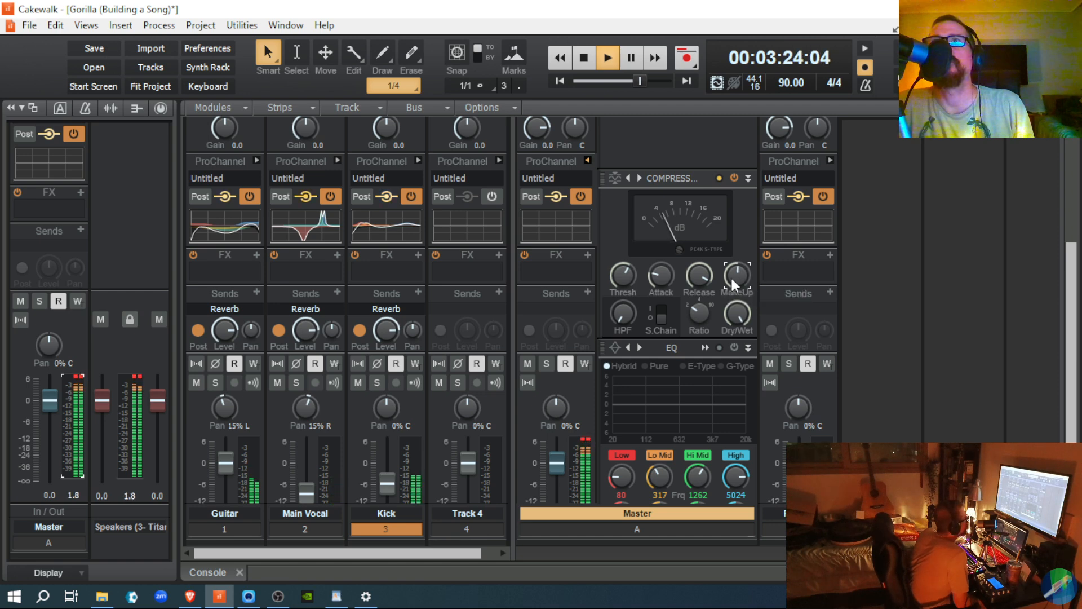
click(82, 376)
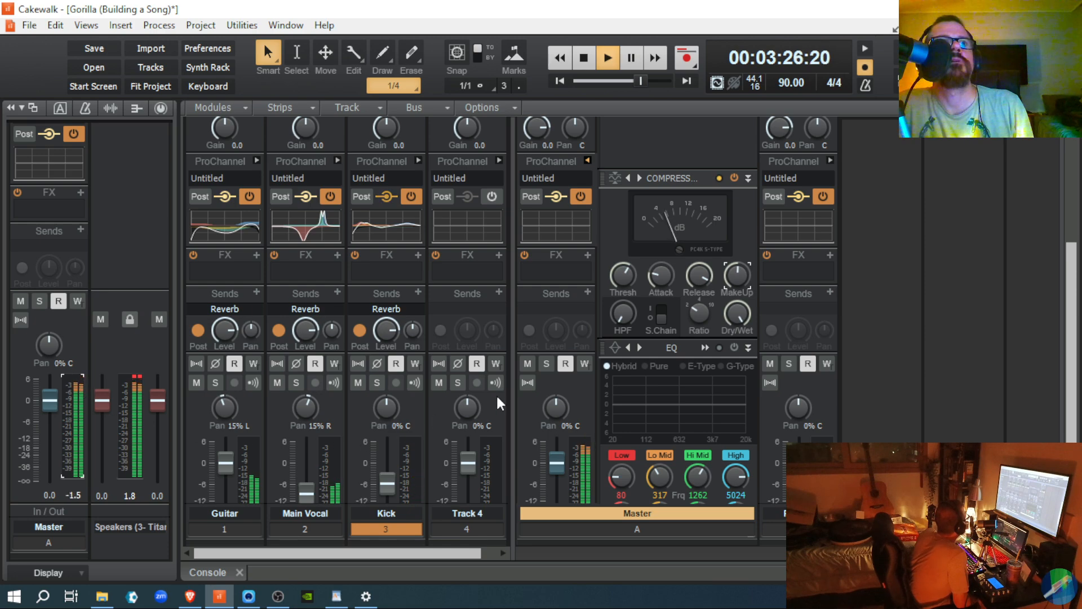
drag(737, 276, 737, 282)
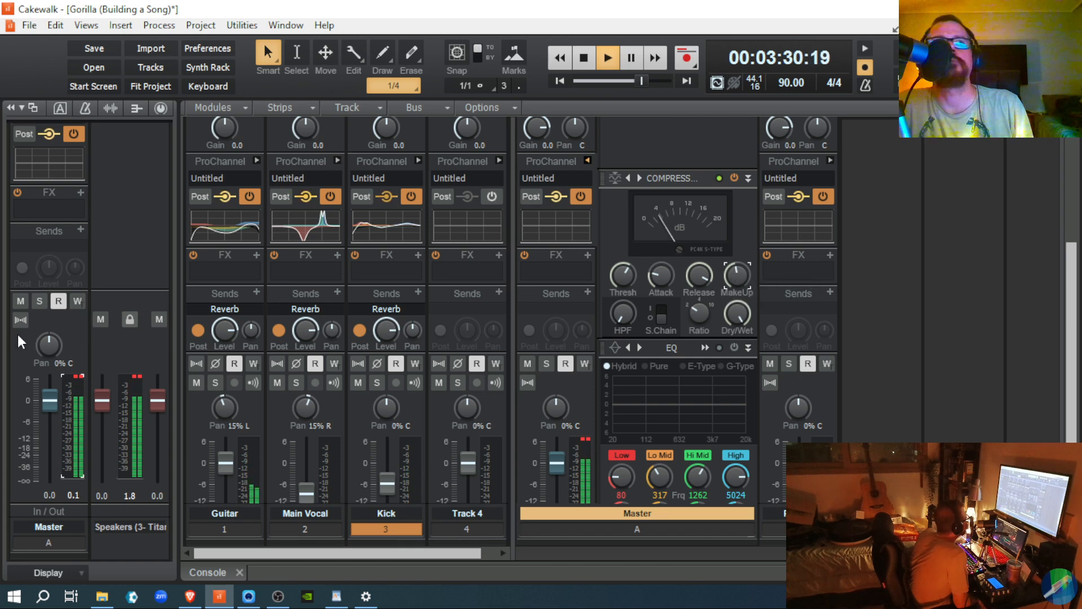
click(72, 375)
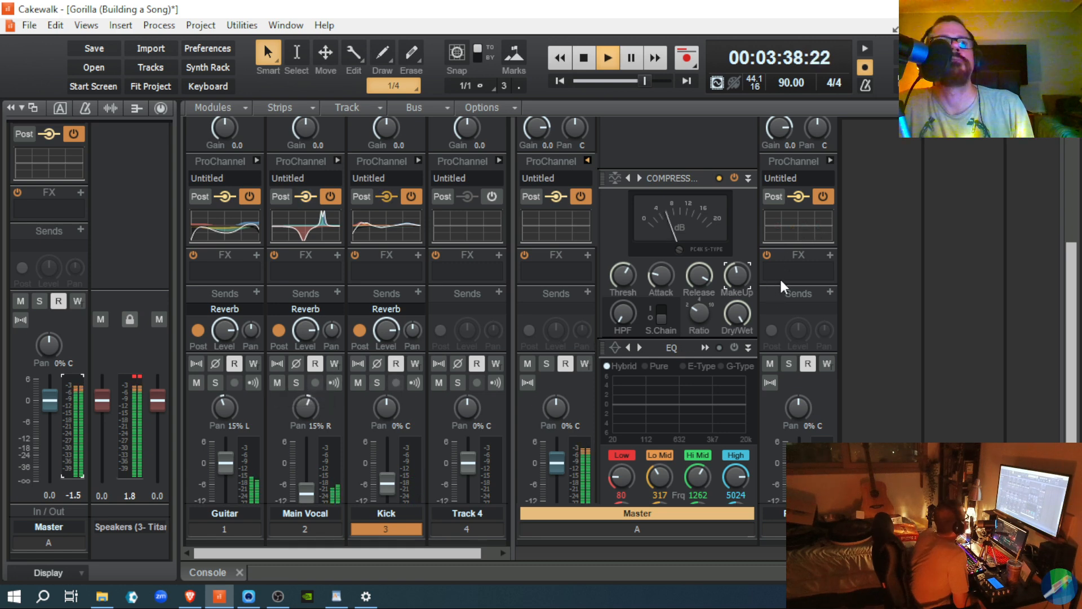
mouse_move(732, 283)
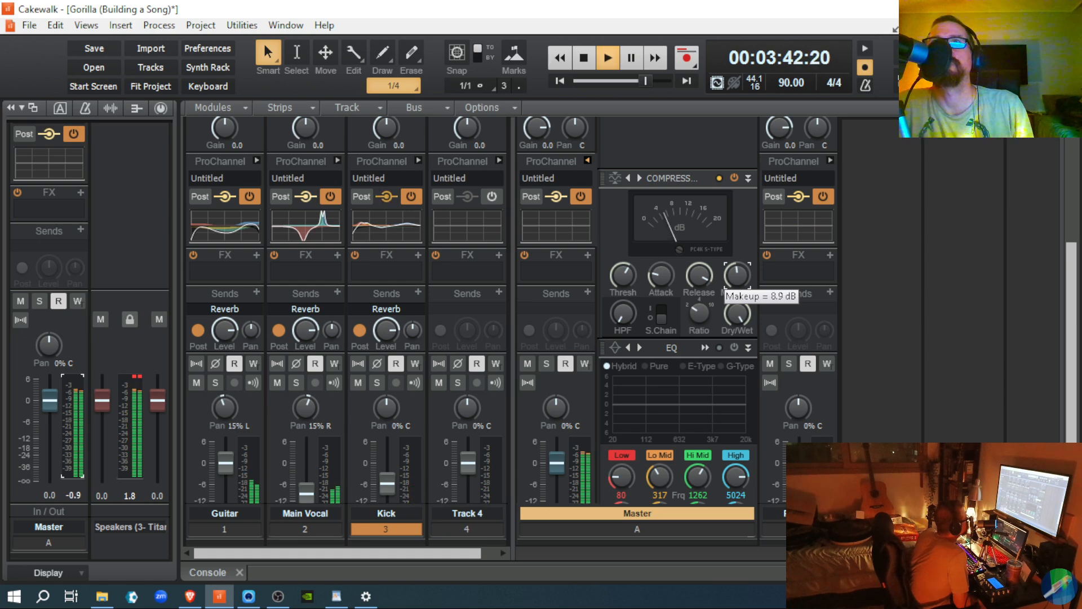
mouse_move(100, 401)
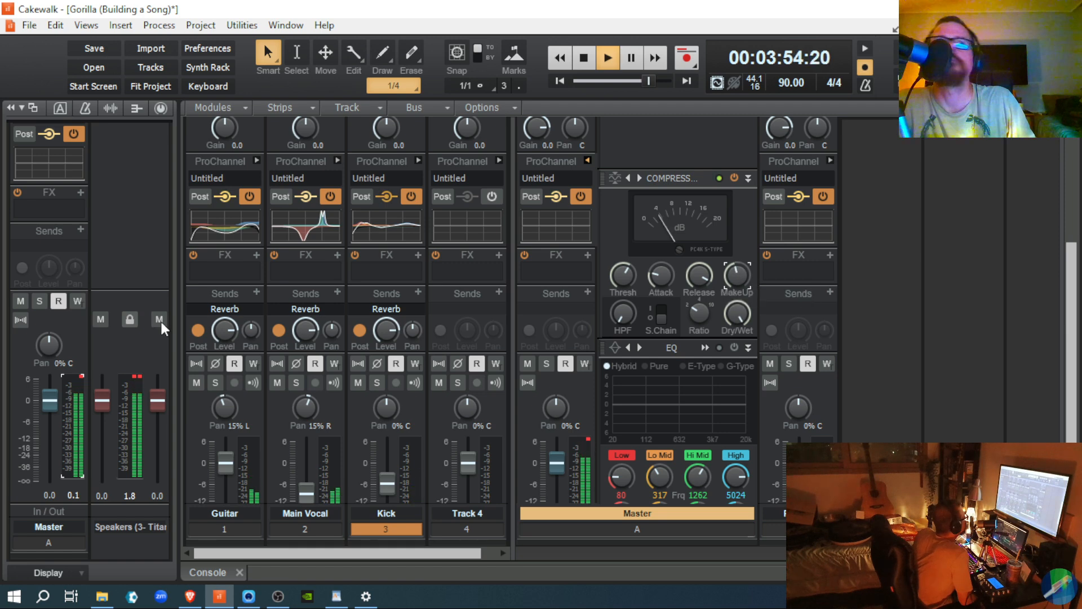
click(81, 377)
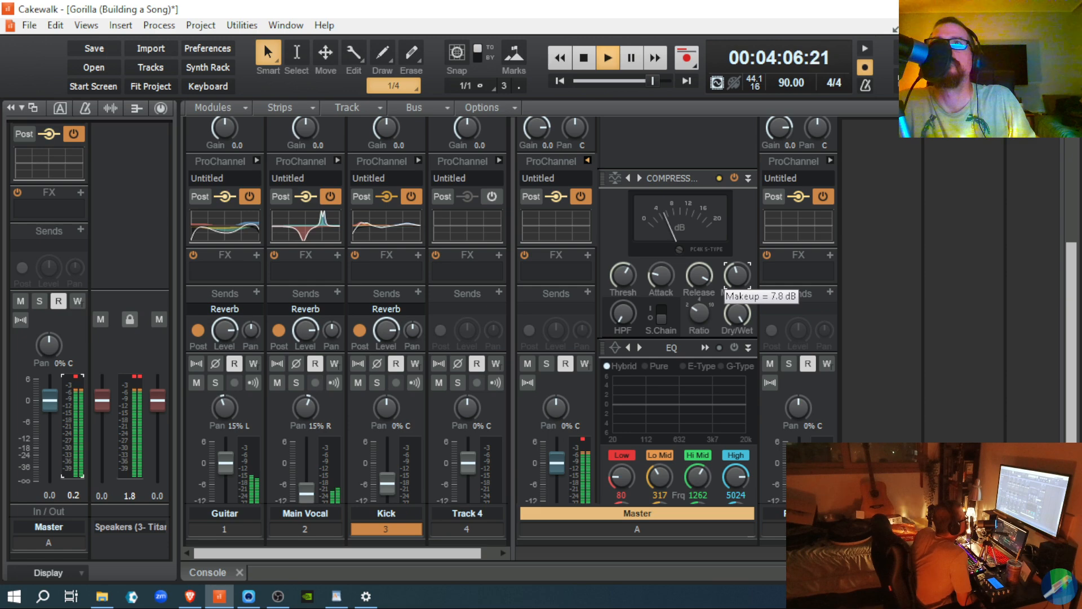
click(77, 382)
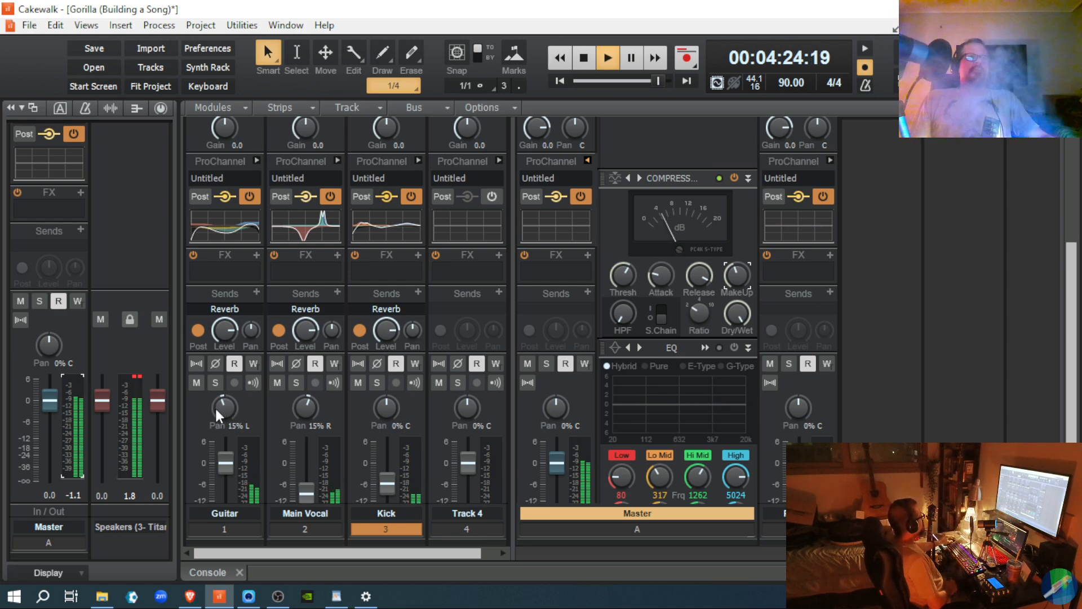
mouse_move(219, 415)
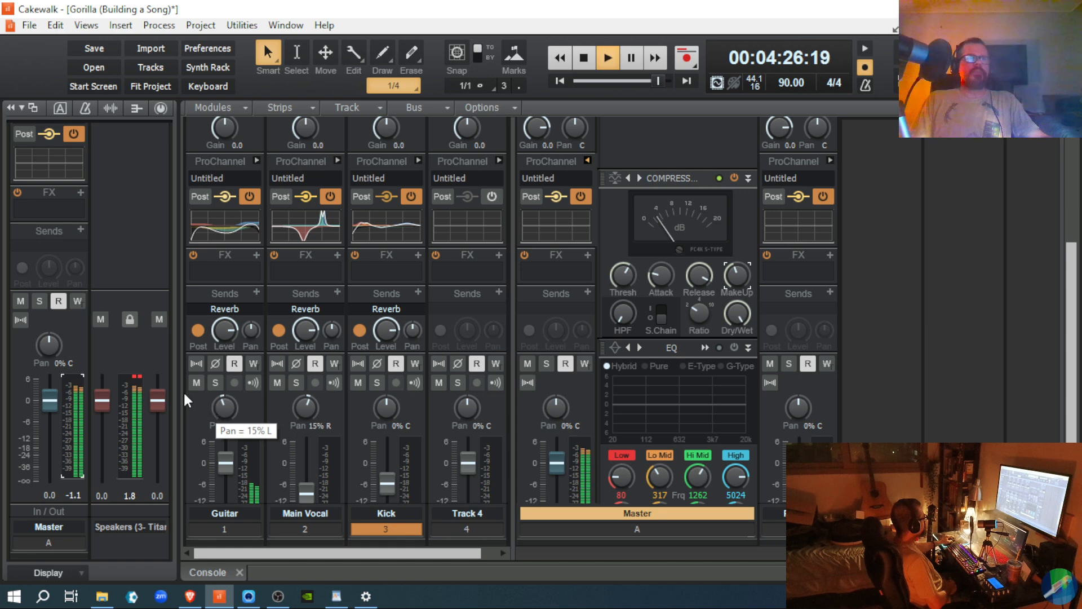
Step: Clear the master meter clips, bypass then re-enable the Master compressor, and stop playback
click(134, 375)
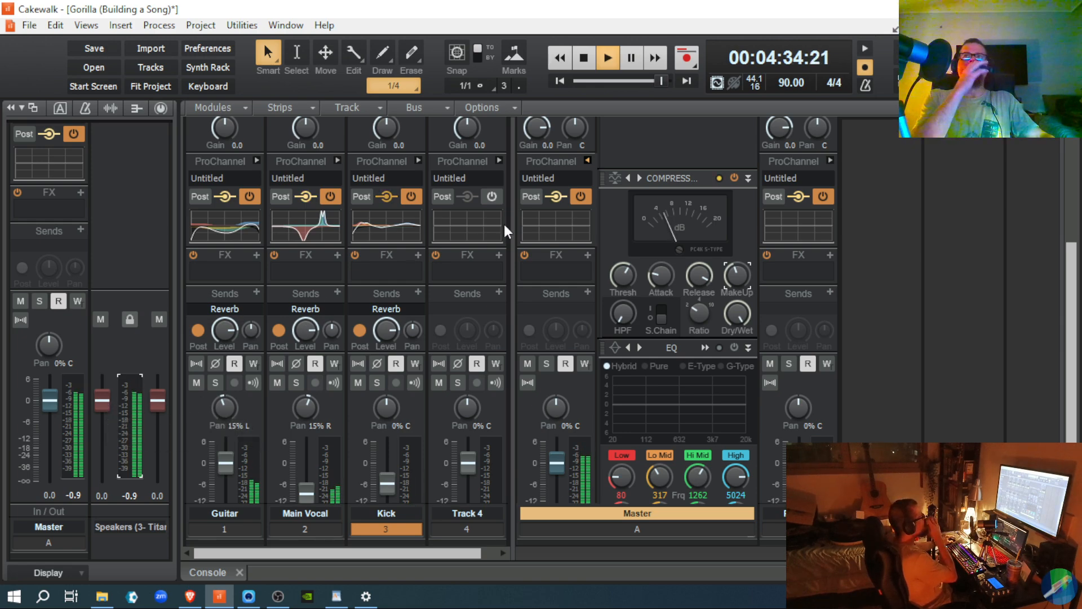
click(733, 178)
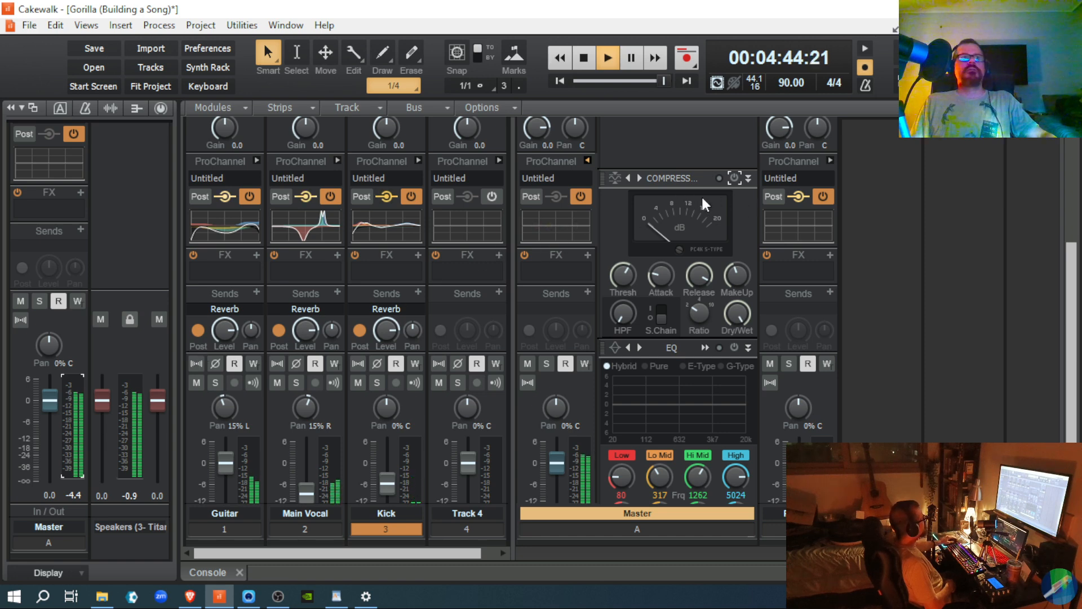
click(733, 178)
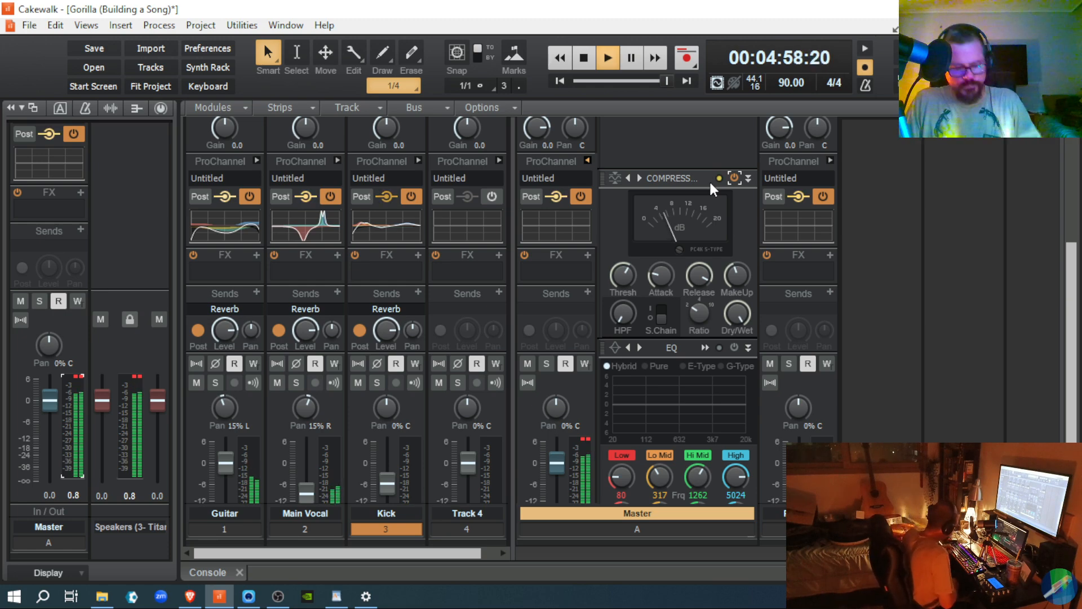
key(space)
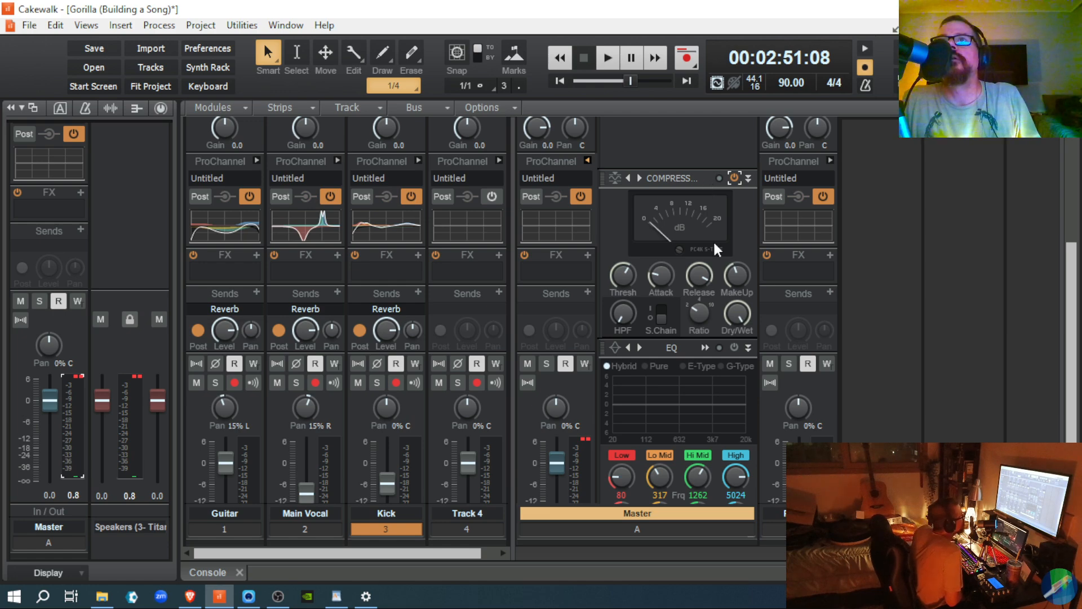
mouse_move(736, 275)
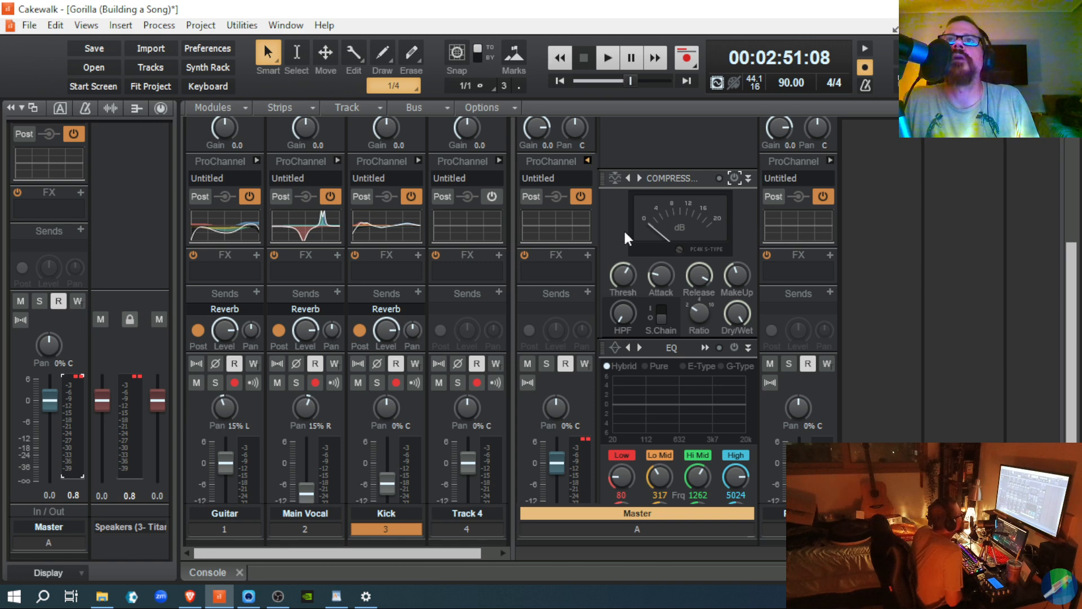
scroll(674, 250, up, 5)
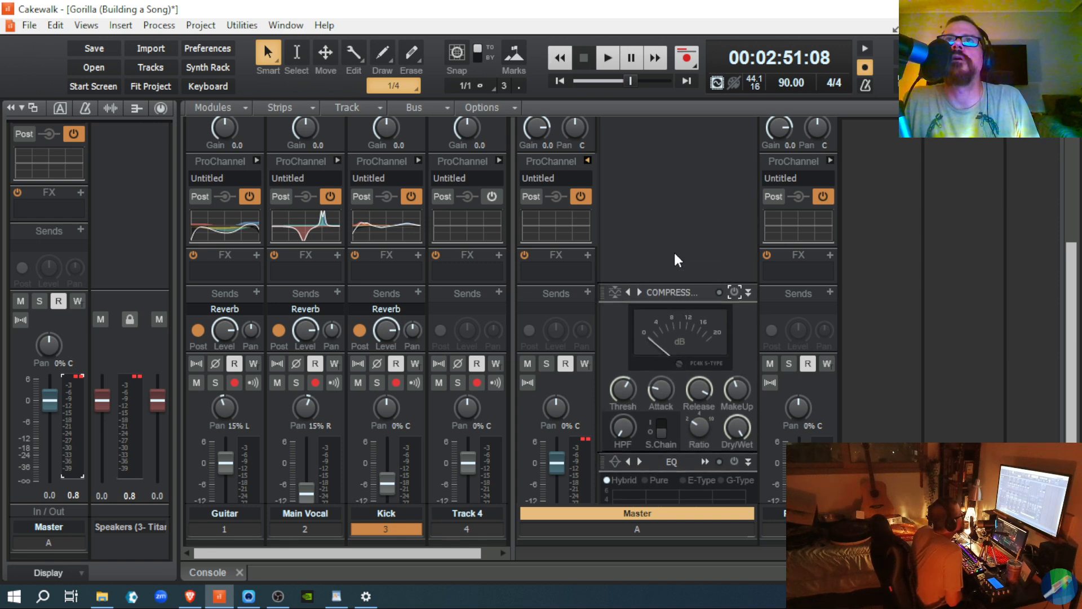
scroll(676, 255, down, 6)
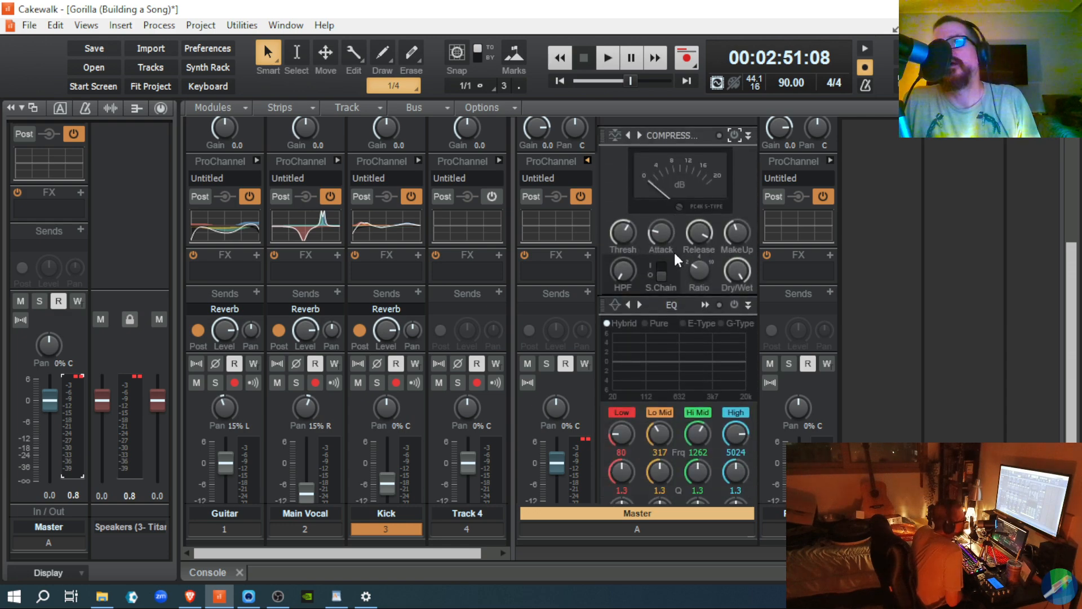
scroll(674, 251, down, 8)
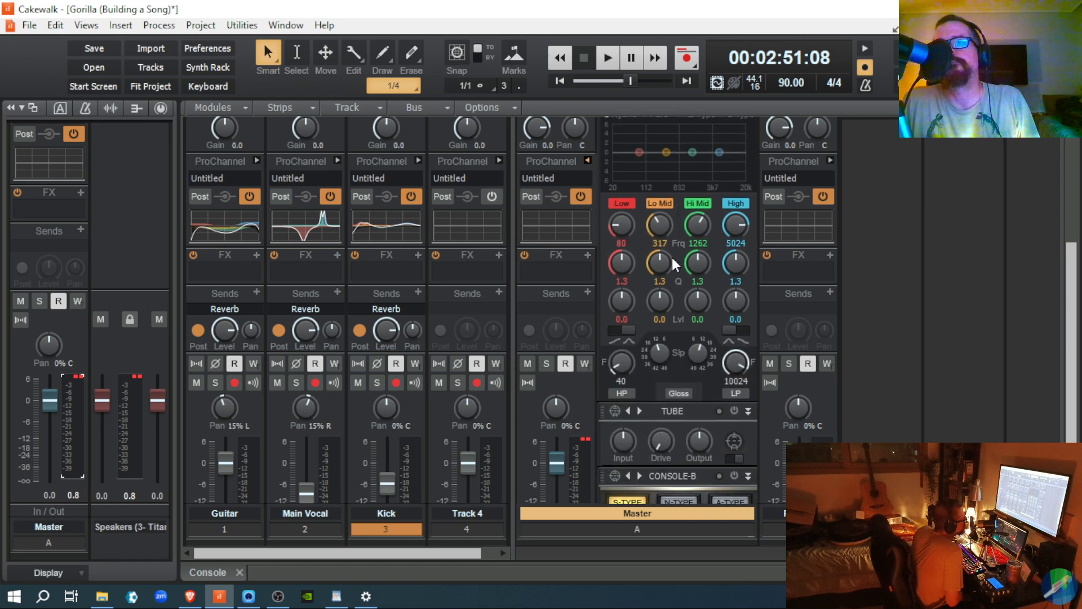
mouse_move(675, 264)
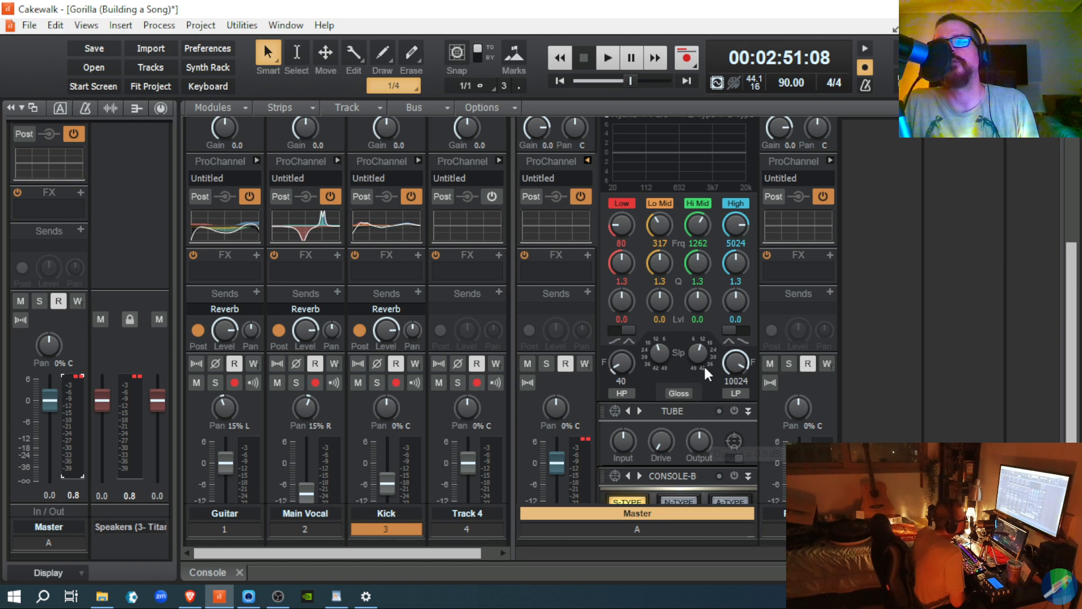
scroll(688, 405, up, 2)
scroll(689, 404, up, 3)
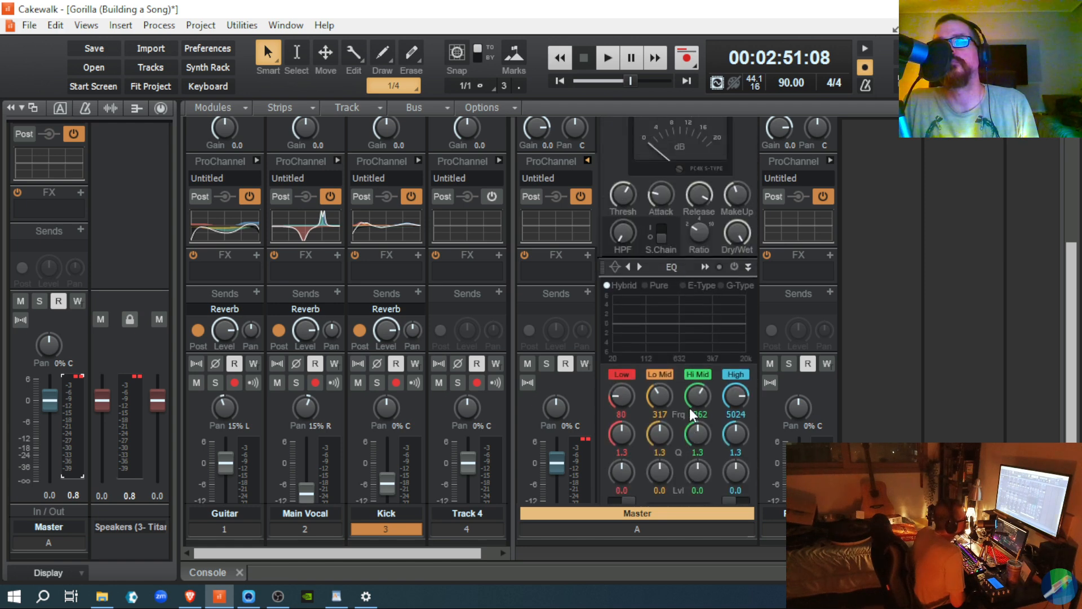
scroll(689, 408, up, 4)
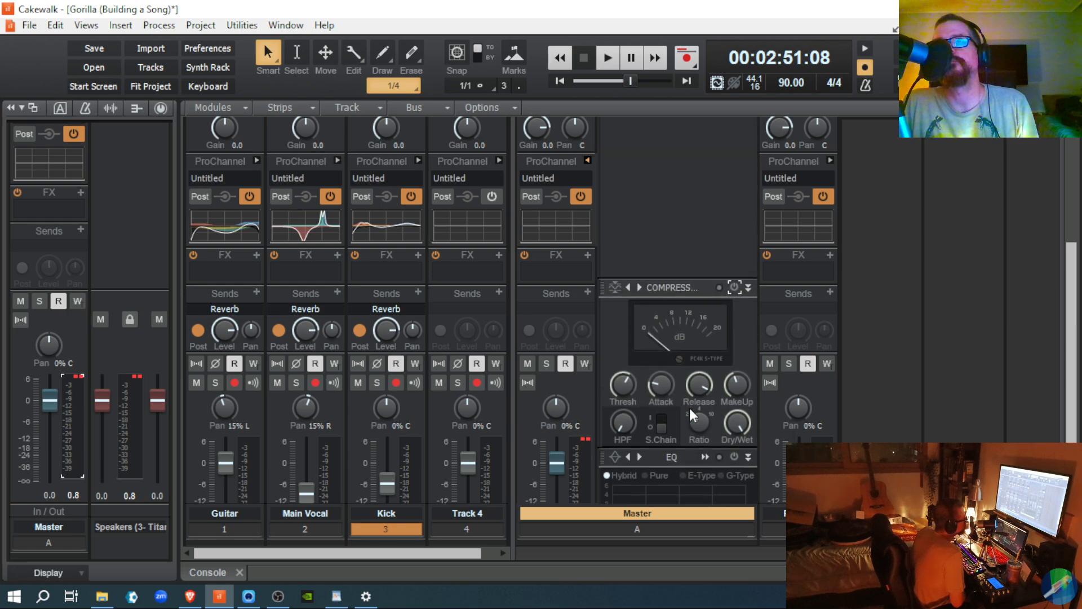
scroll(690, 410, up, 2)
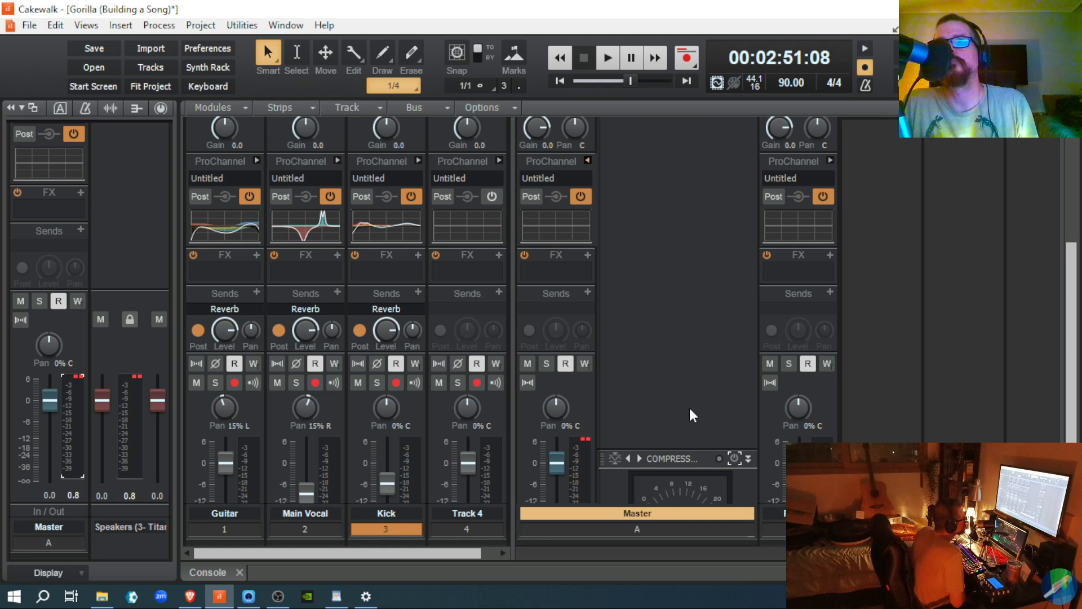
scroll(690, 410, down, 1)
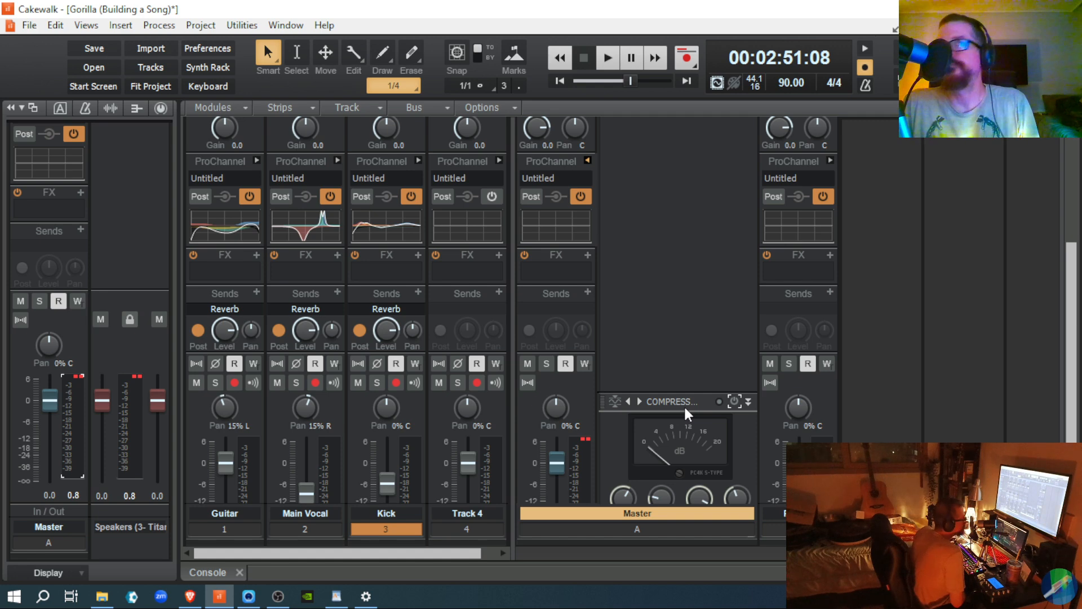
scroll(684, 405, down, 3)
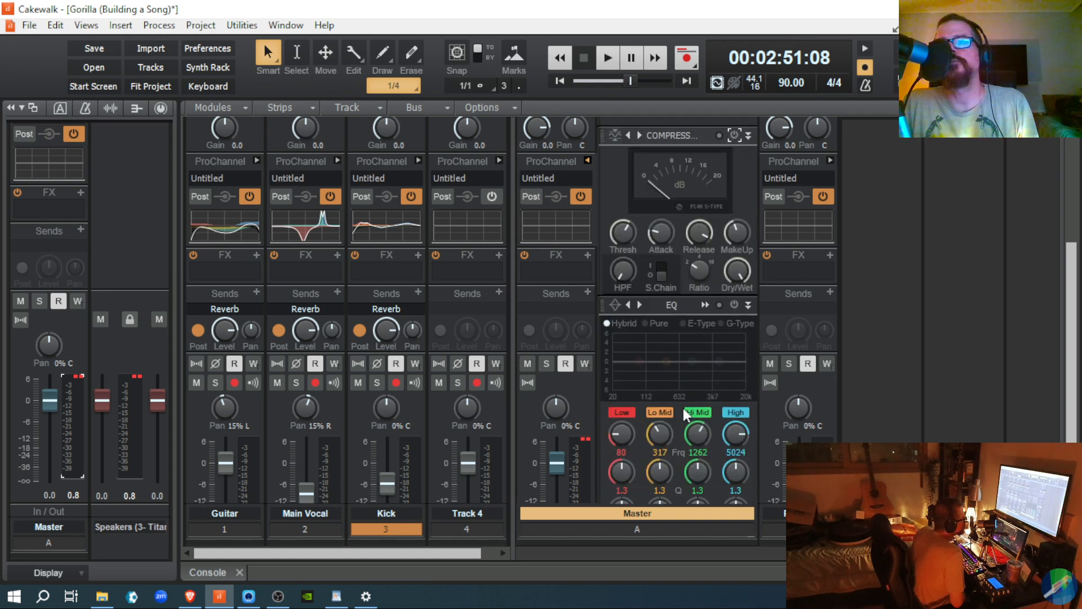
scroll(682, 406, down, 3)
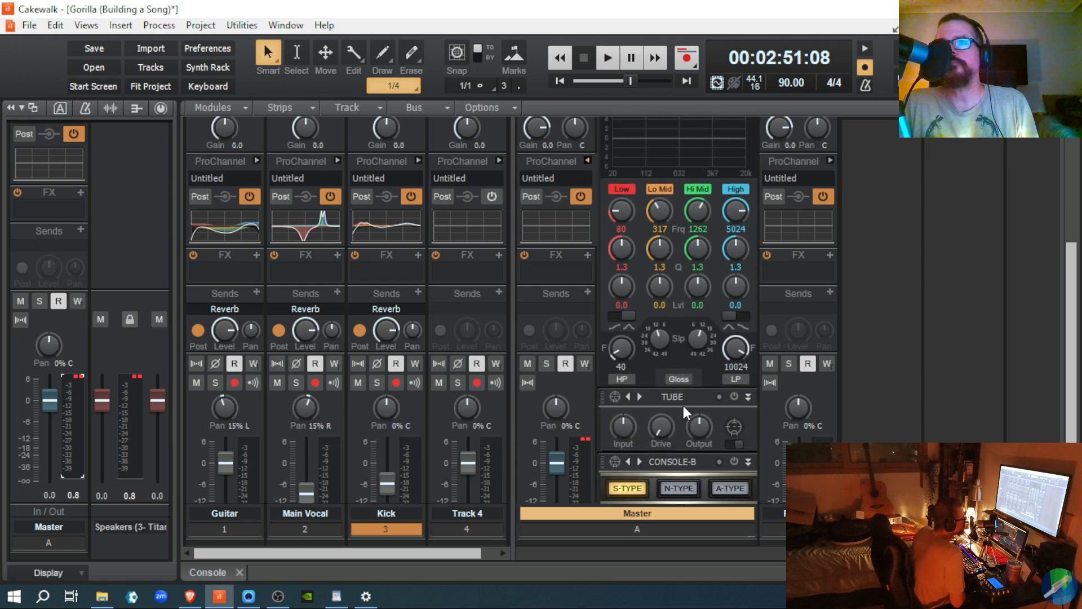
scroll(681, 403, up, 5)
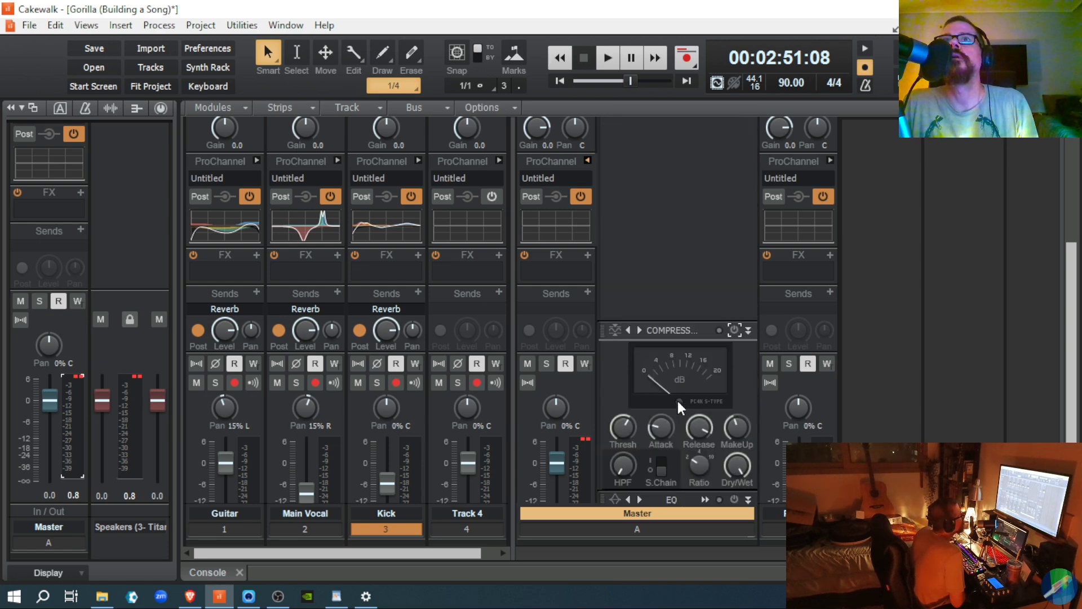
scroll(678, 399, down, 4)
scroll(675, 395, up, 2)
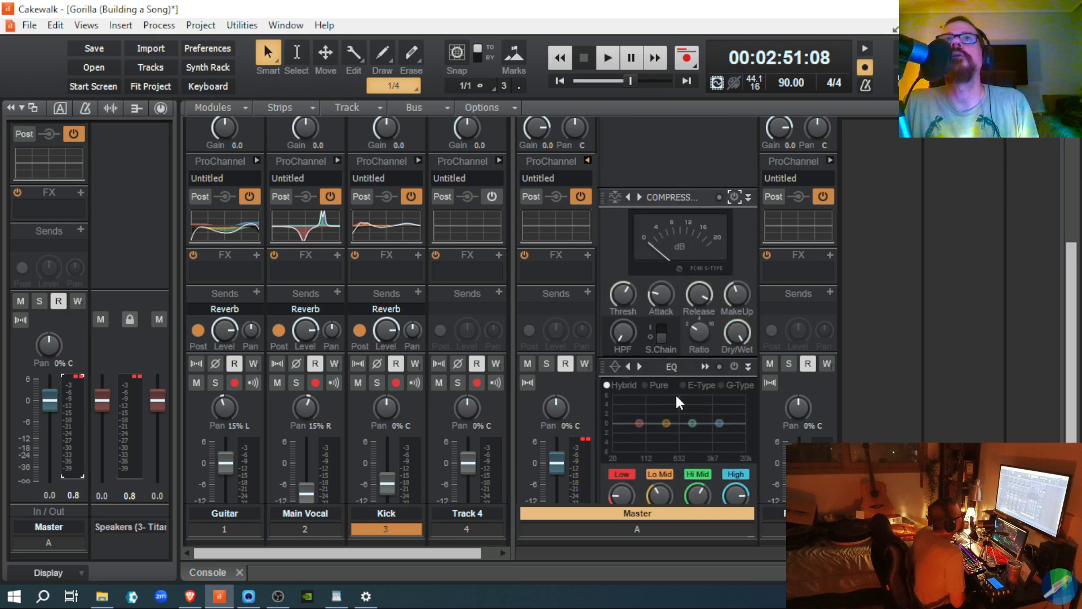
scroll(584, 371, up, 3)
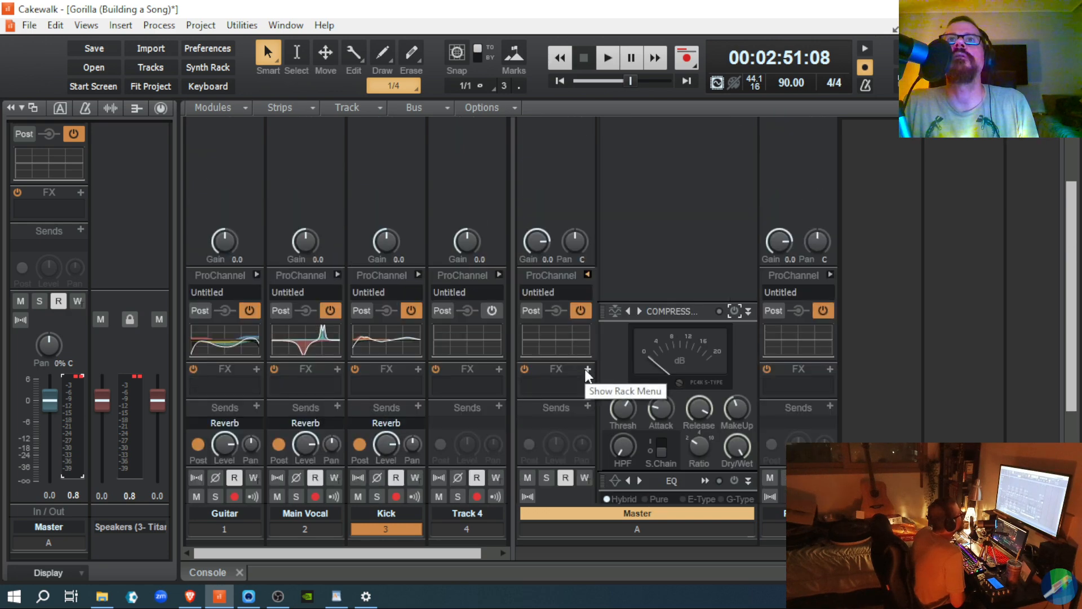
Step: Collapse the Master ProChannel rack, reset Master and Speakers peaks, and select the Guitar track
click(587, 274)
scroll(577, 360, down, 5)
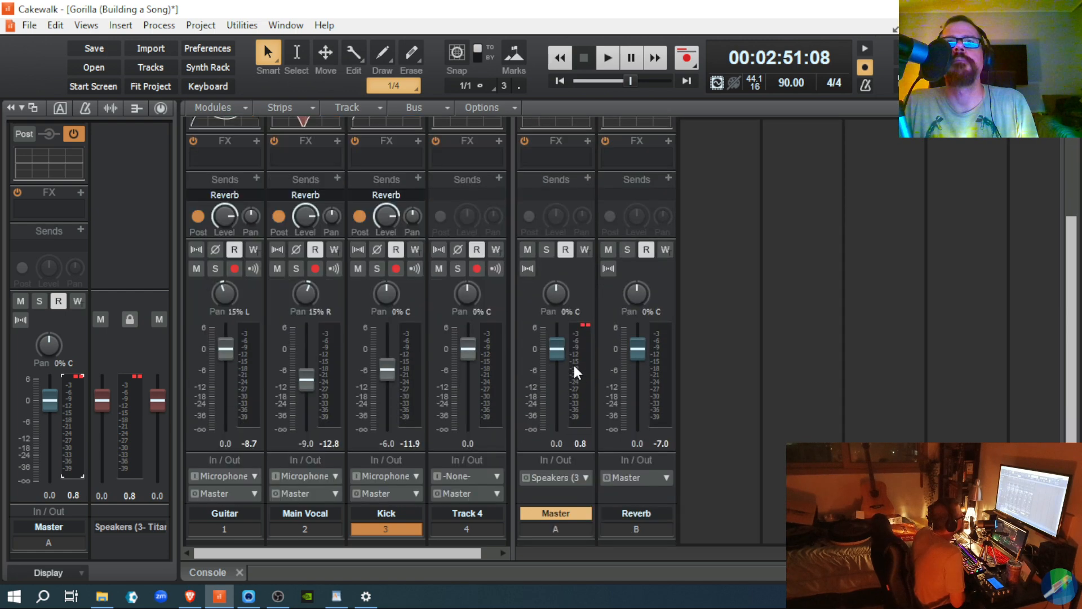
click(586, 327)
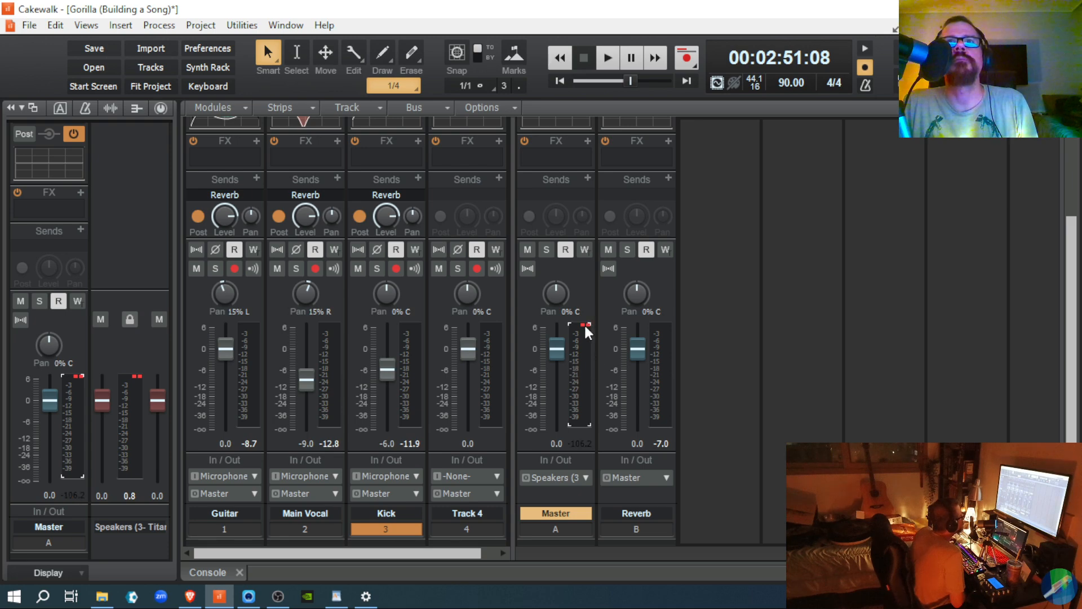
scroll(586, 344, up, 3)
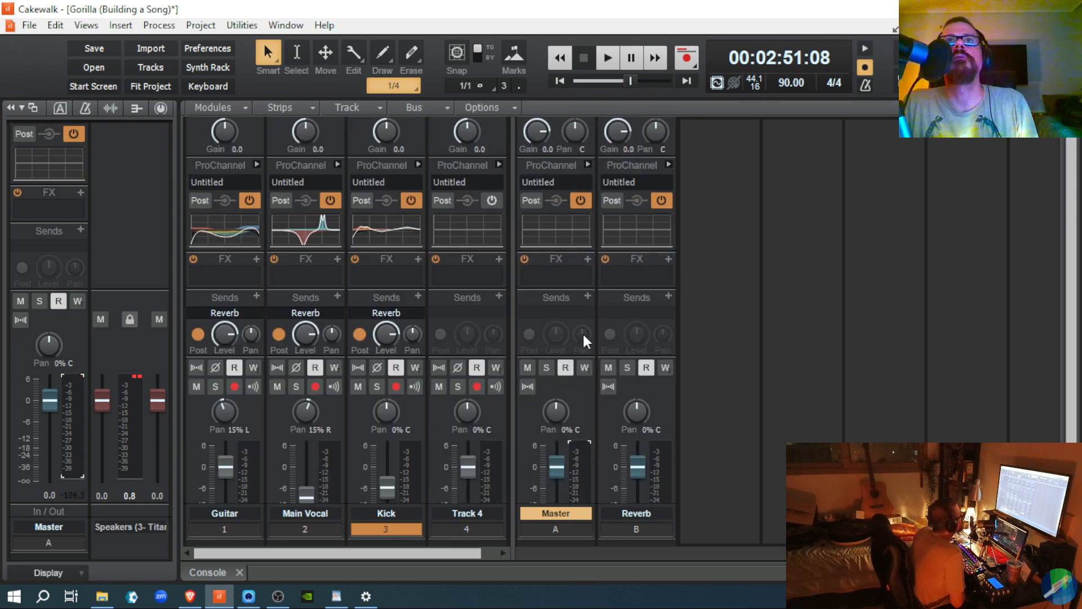
scroll(583, 336, down, 3)
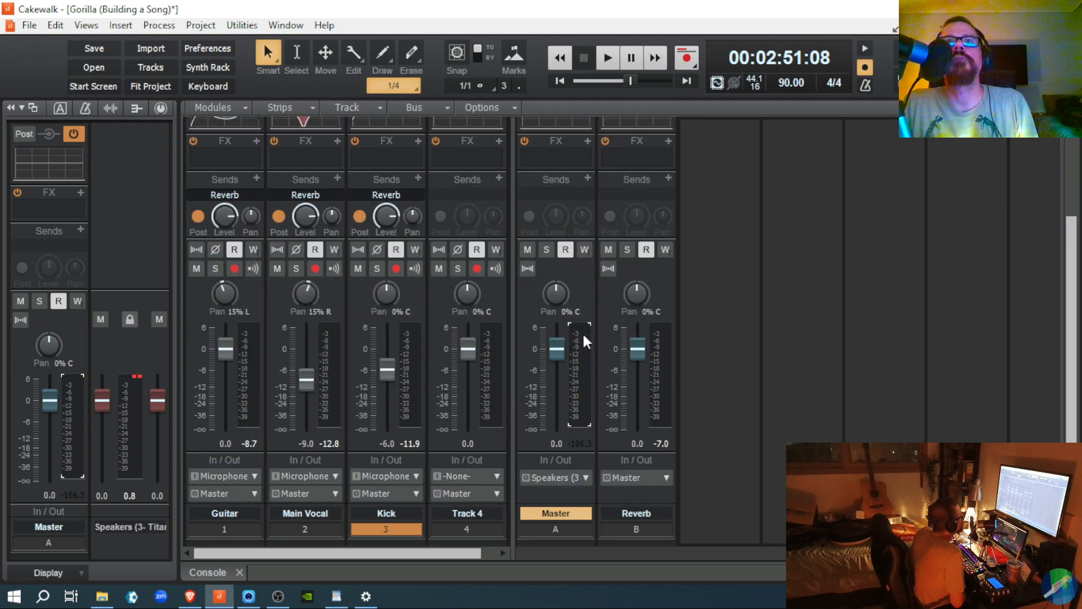
click(138, 377)
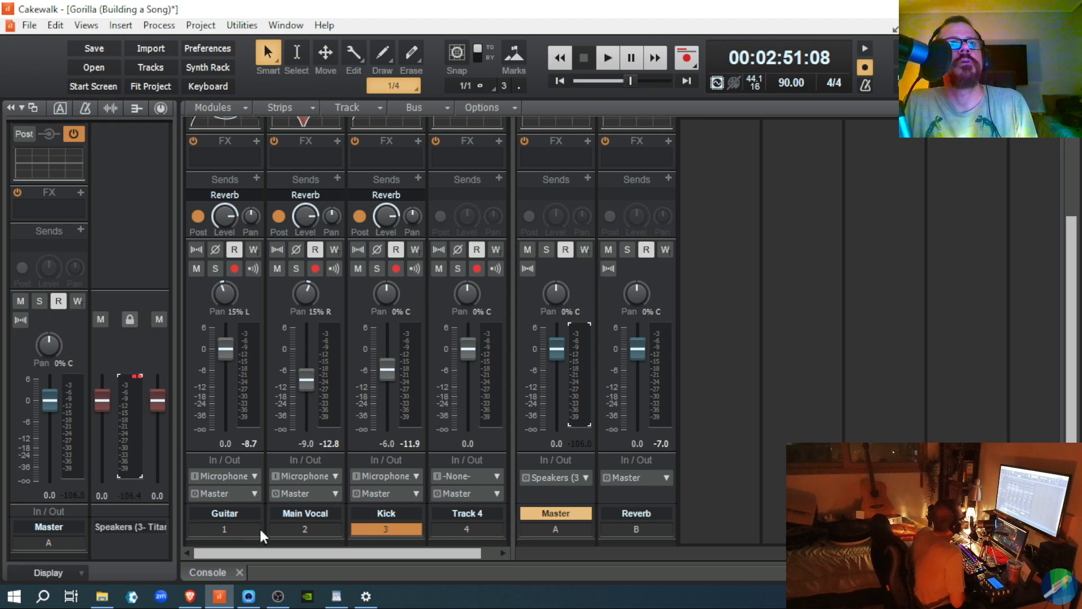
click(206, 438)
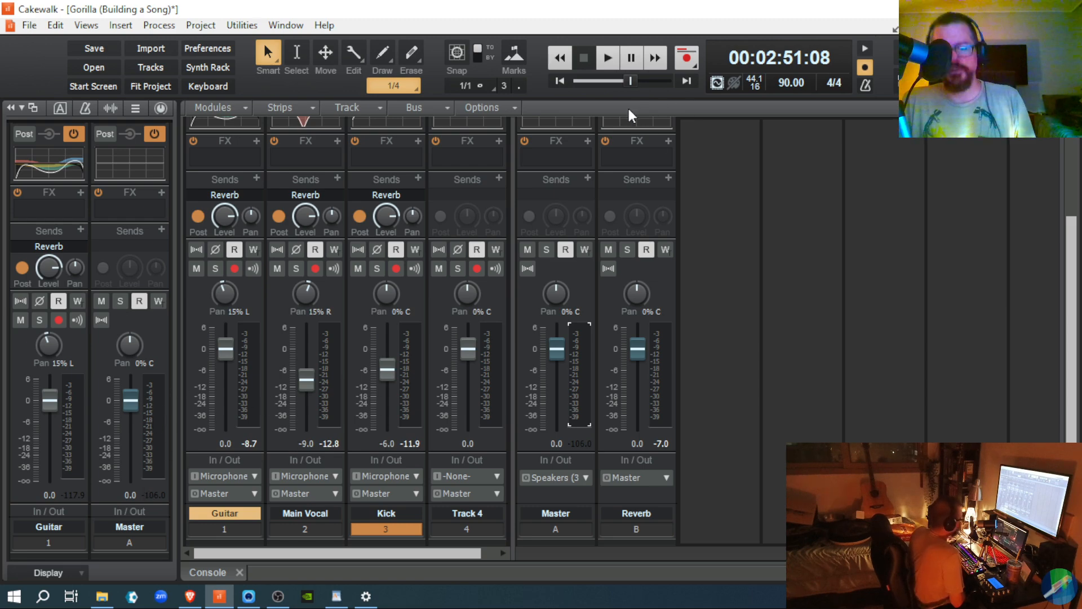
Step: Play the song, drop the Kick fader to -7.2 dB, and select the Master strip
key(space)
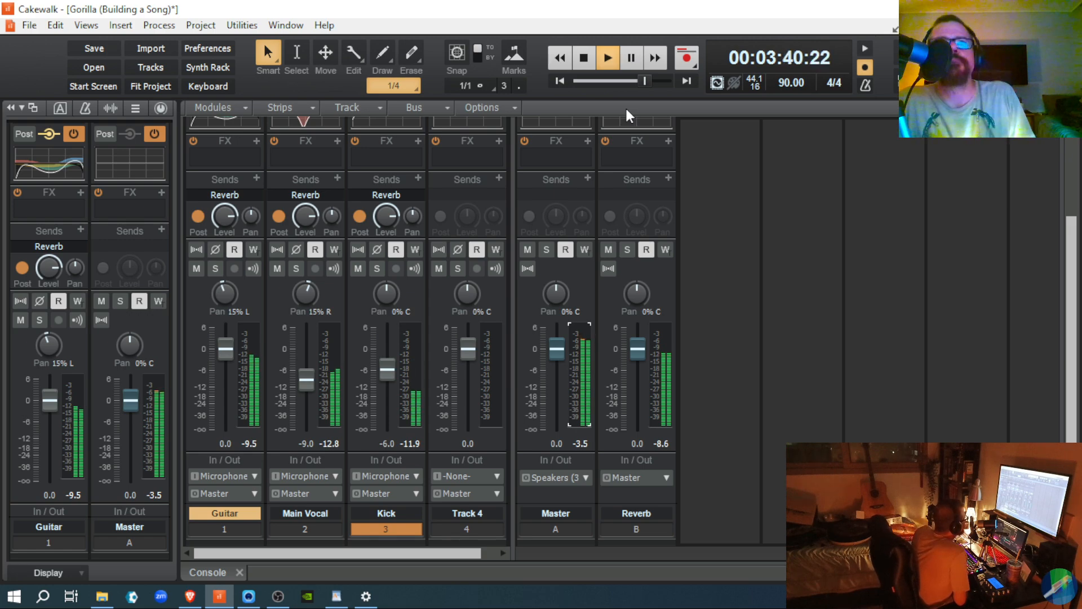
drag(384, 364, 384, 371)
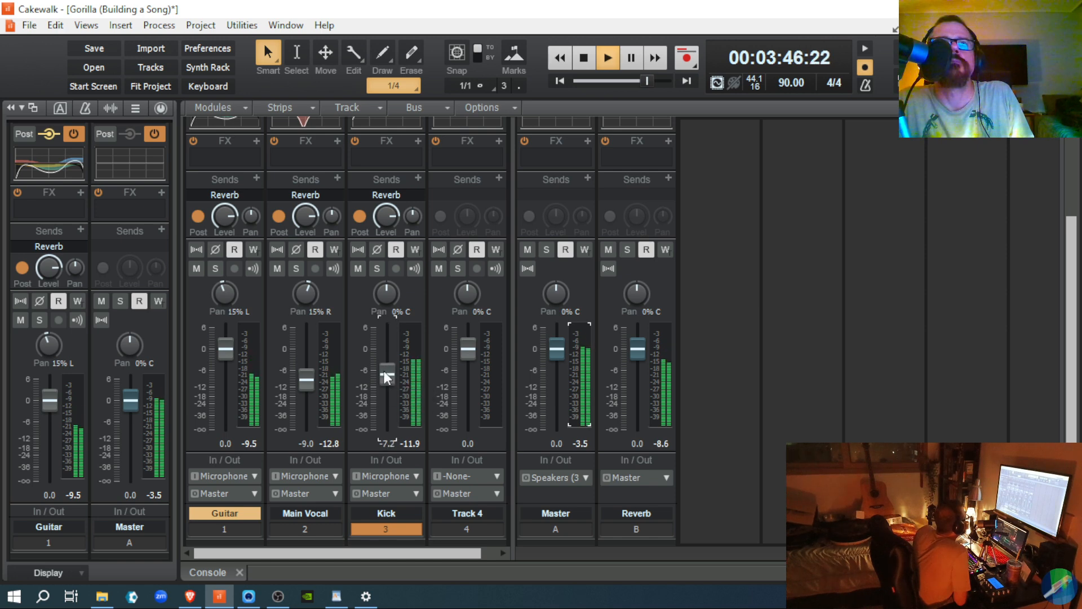
click(582, 326)
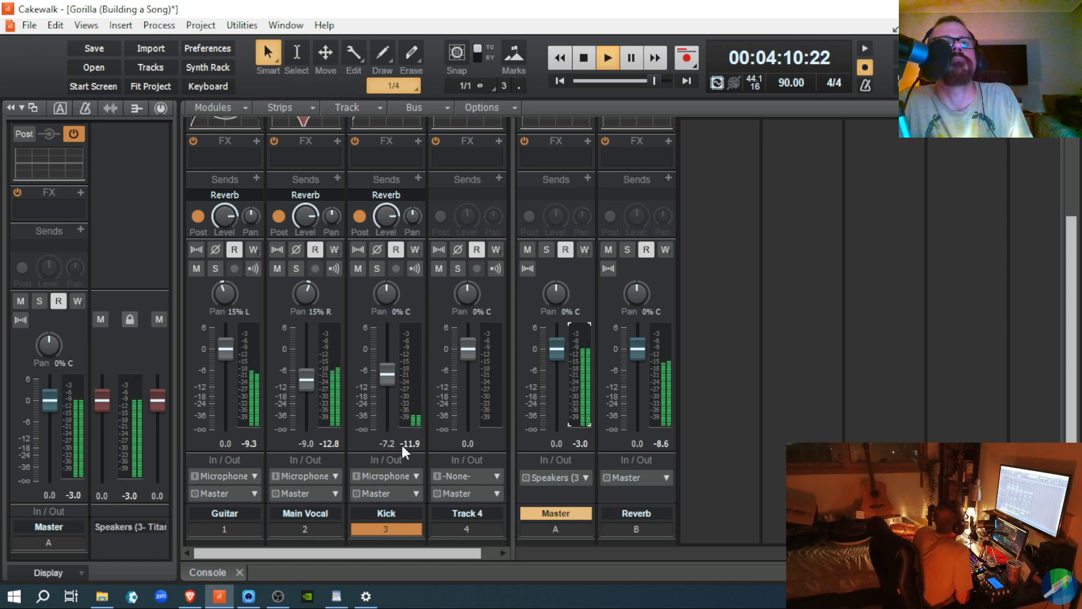
Step: Set the Kick channel's ProChannel compressor ratio to 8
click(356, 434)
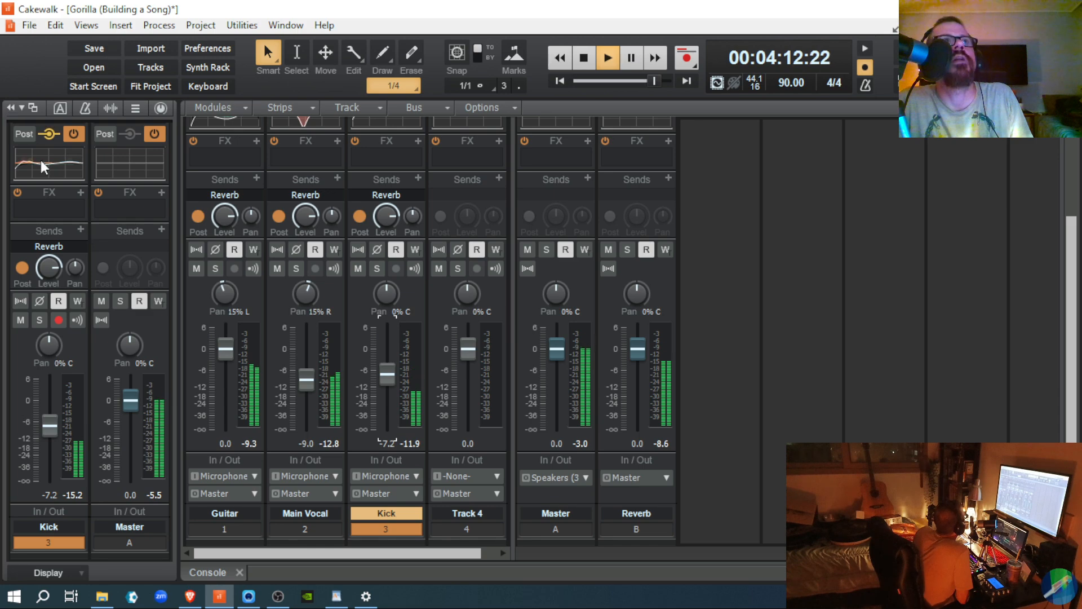
click(158, 109)
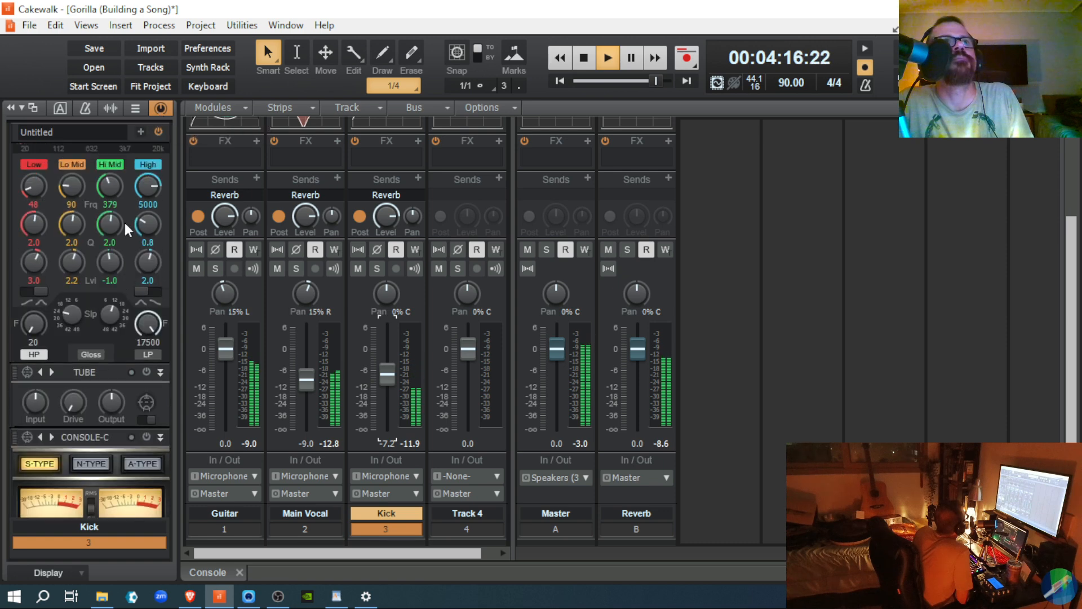
scroll(123, 219, up, 5)
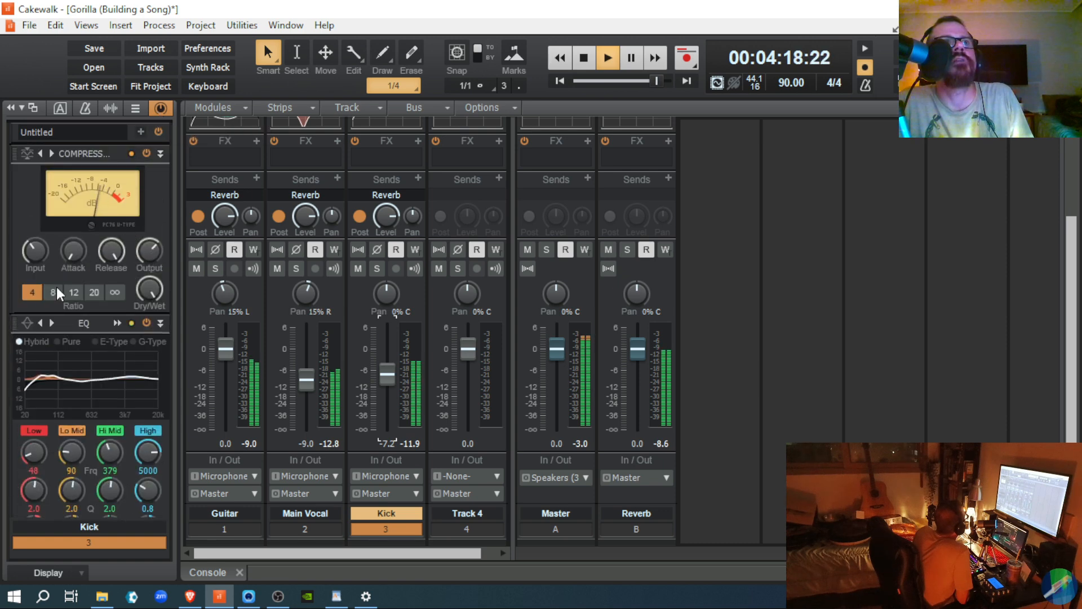
click(51, 295)
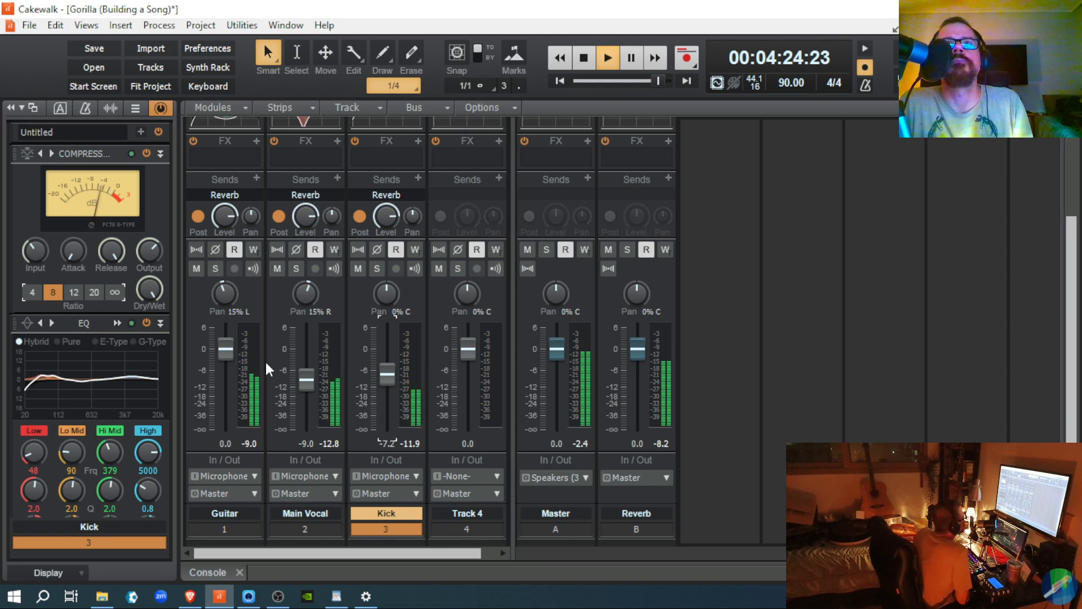
Step: Nudge the Kick fader up to -6.2 dB and stop playback at 02:51:08
mouse_move(312, 386)
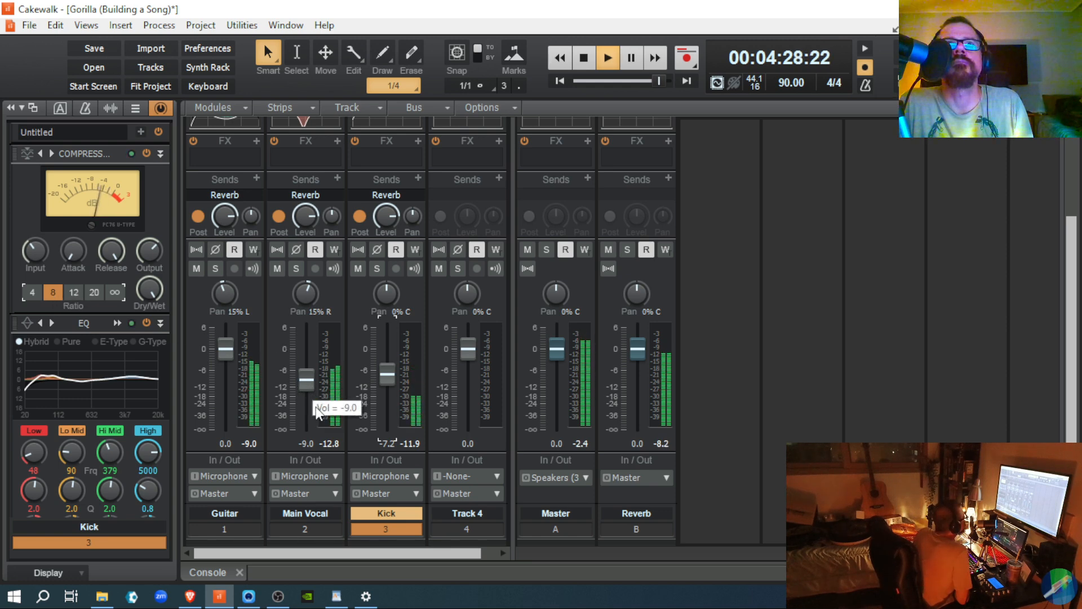
drag(387, 380, 387, 374)
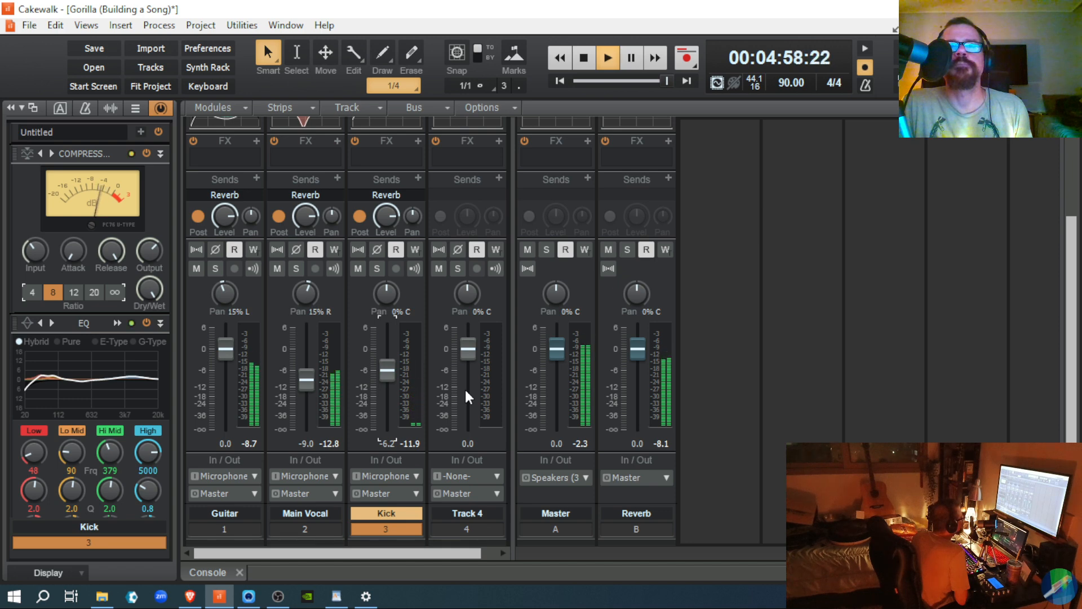
key(space)
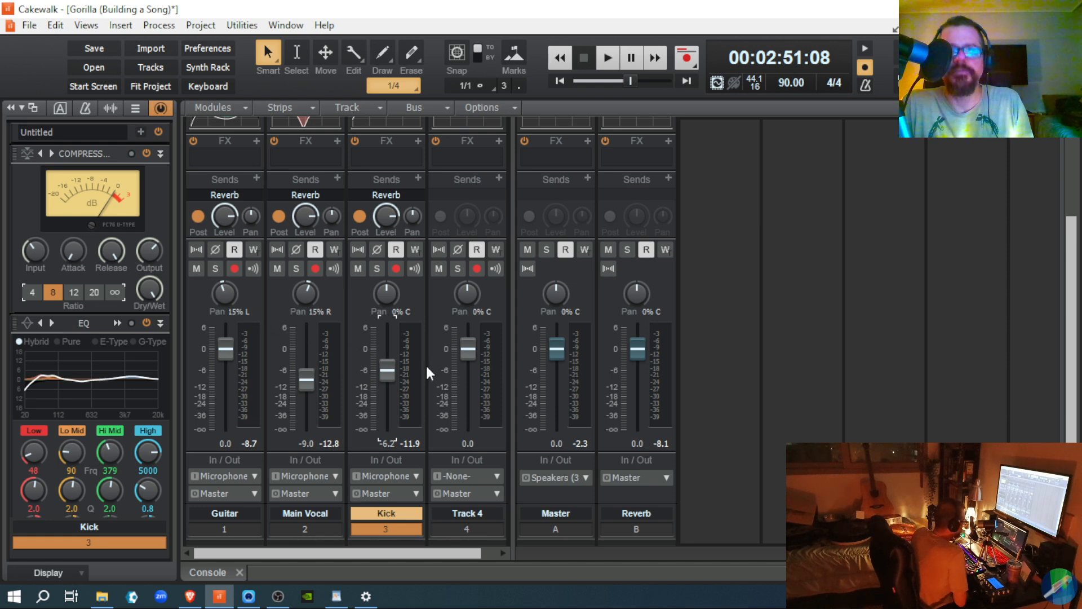
Step: Show the Master's, then the Kick's ProChannel modules, scrolling the console up to display them
click(537, 401)
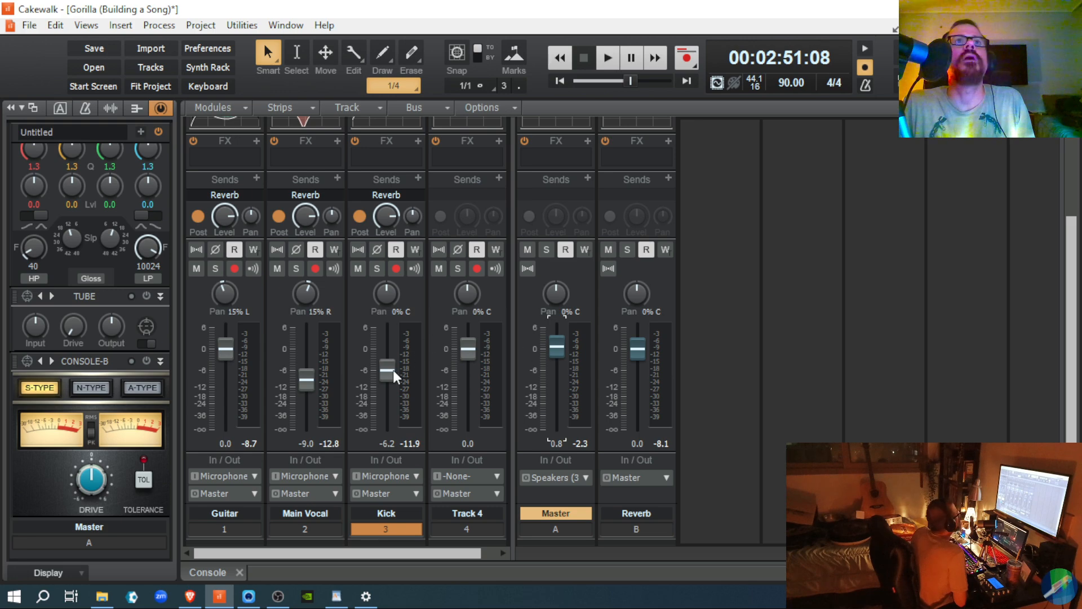
mouse_move(394, 397)
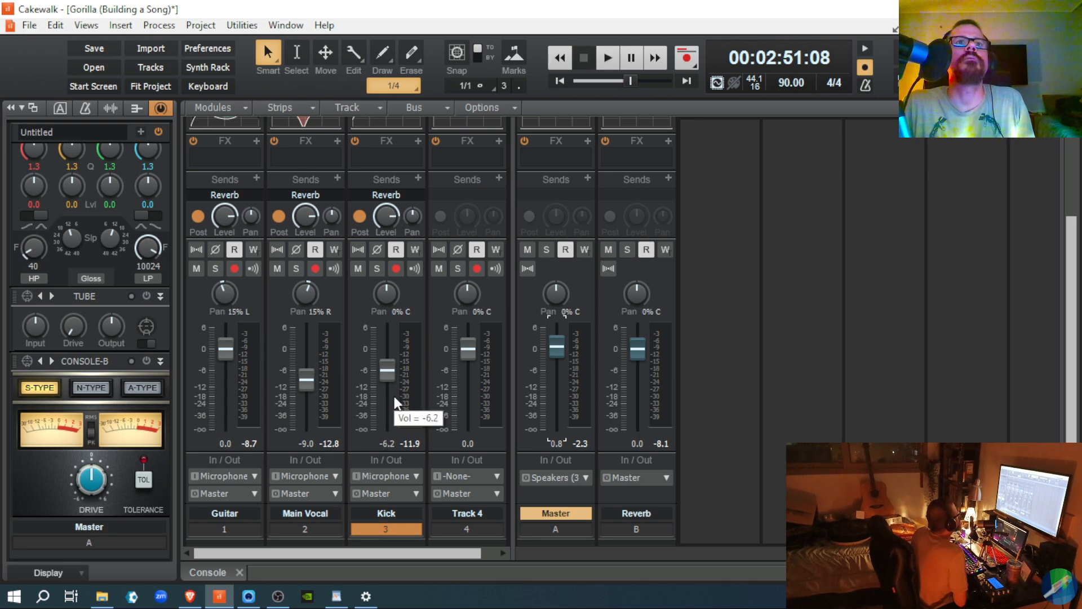
click(383, 370)
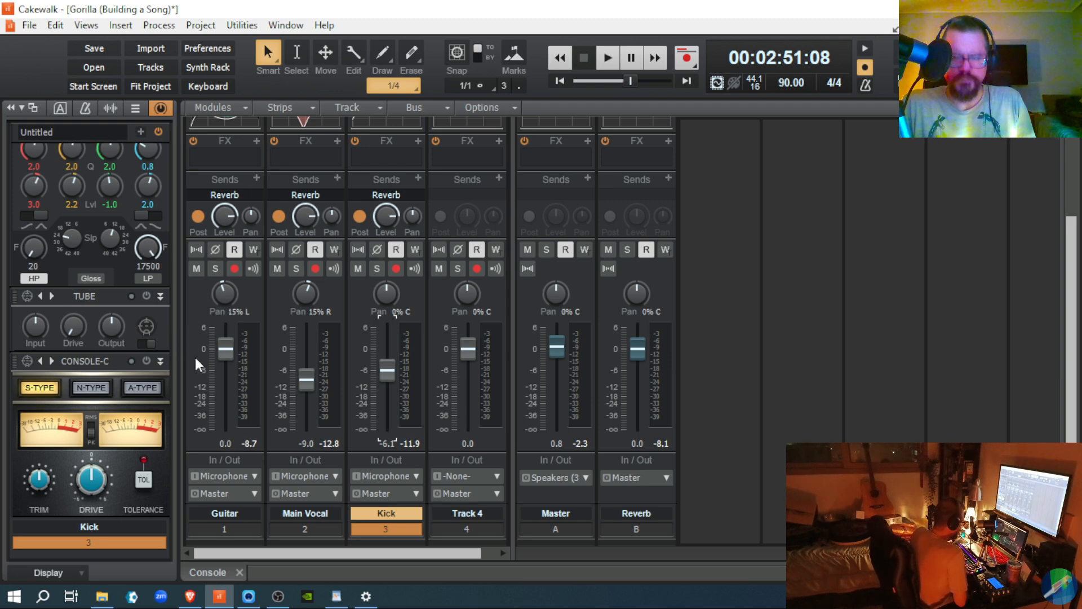
scroll(715, 338, up, 3)
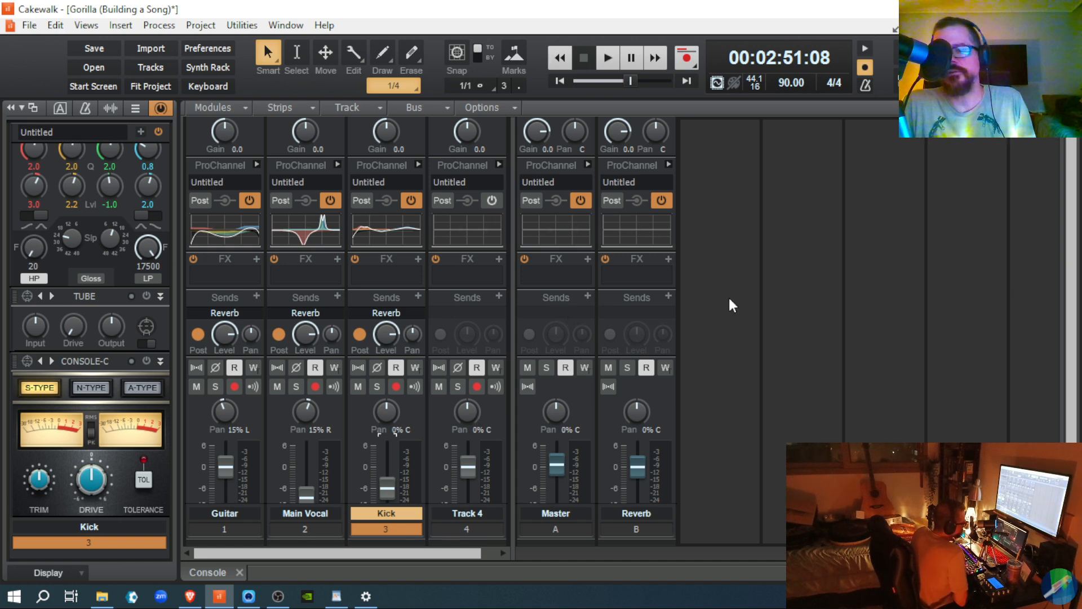
key(space)
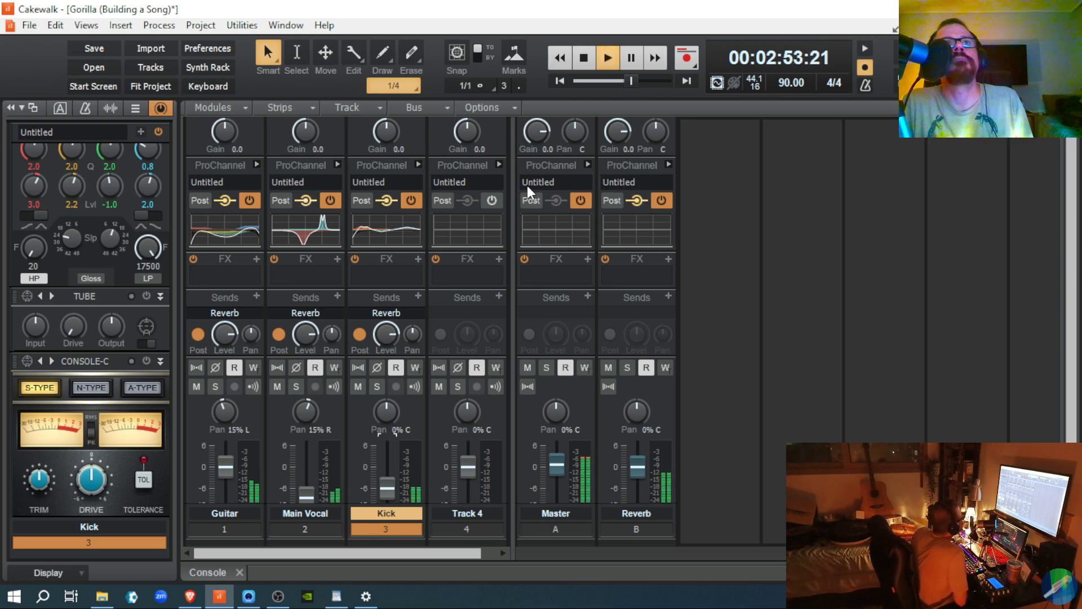
click(662, 200)
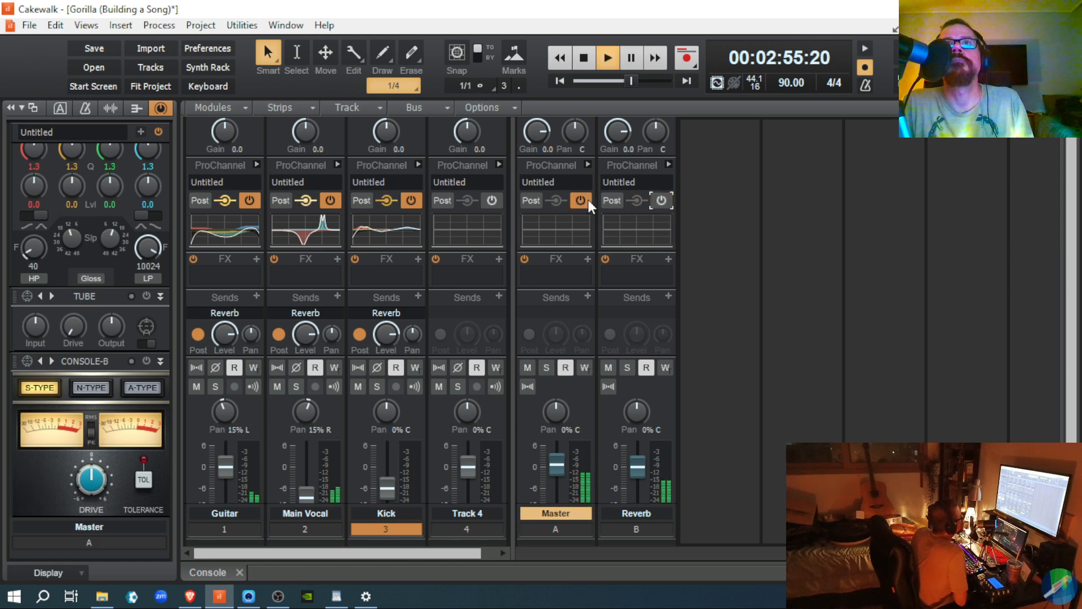
click(580, 201)
click(579, 201)
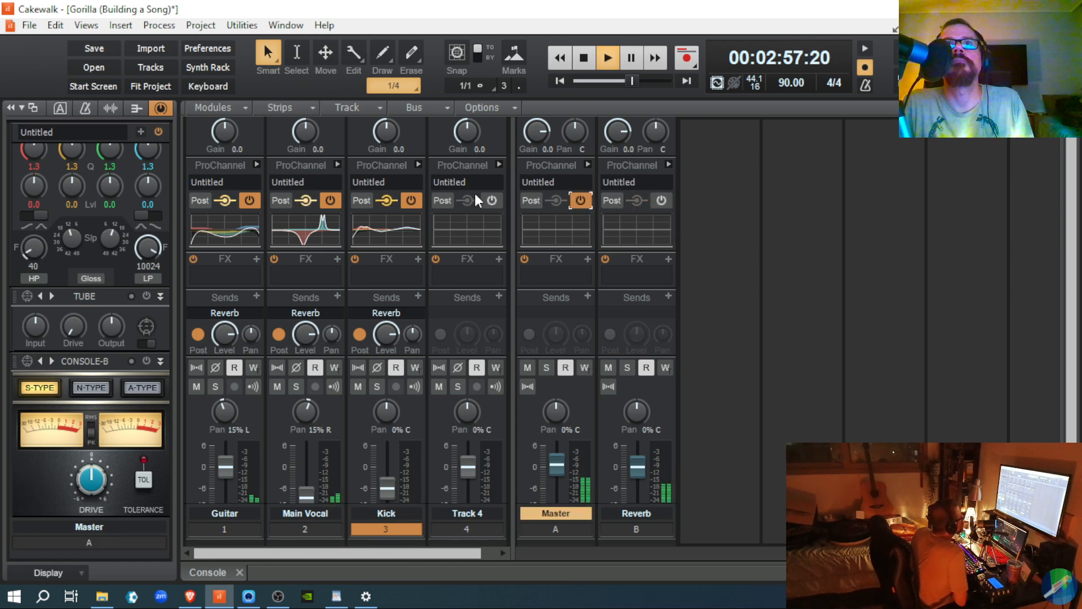
click(412, 199)
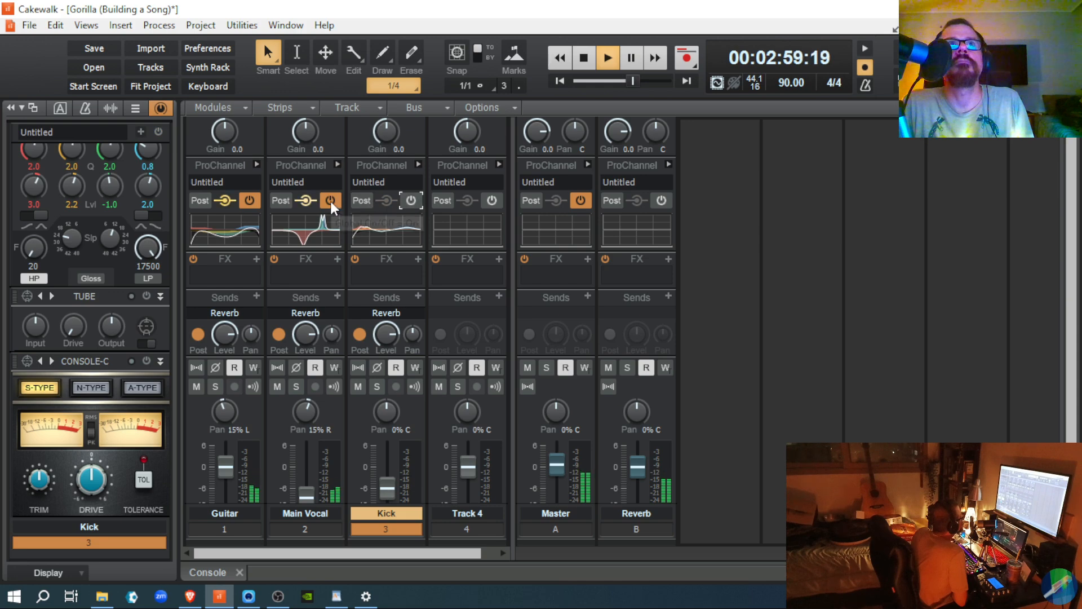
click(331, 200)
click(250, 200)
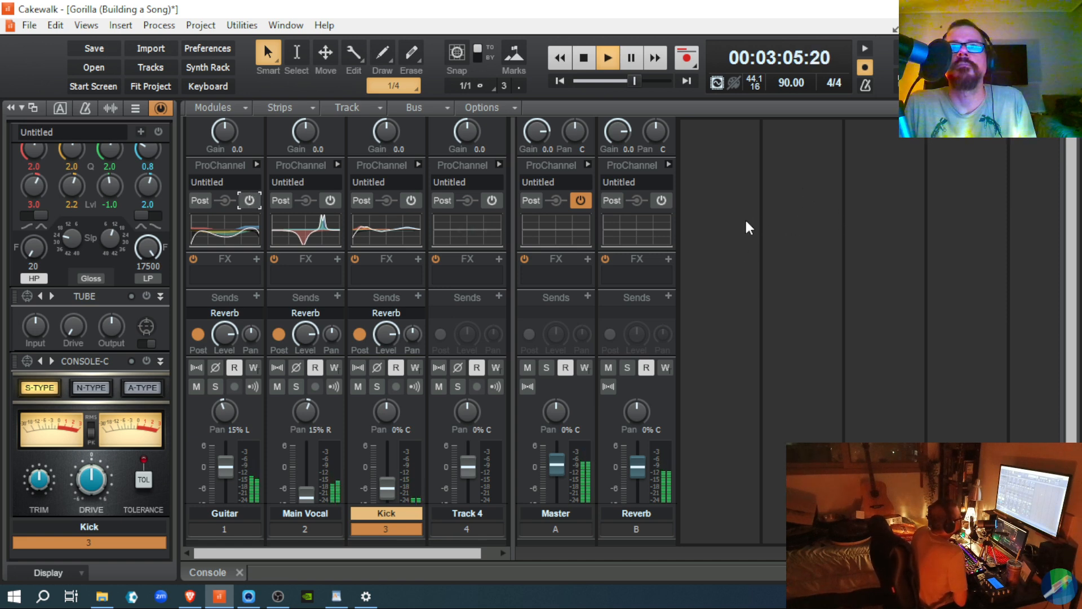
click(661, 201)
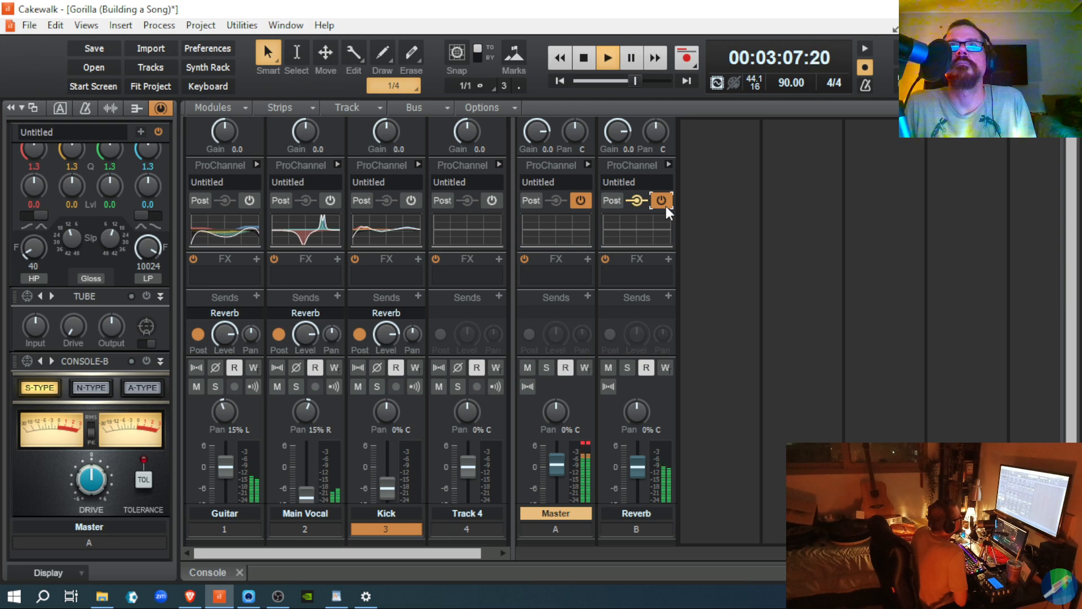
click(665, 205)
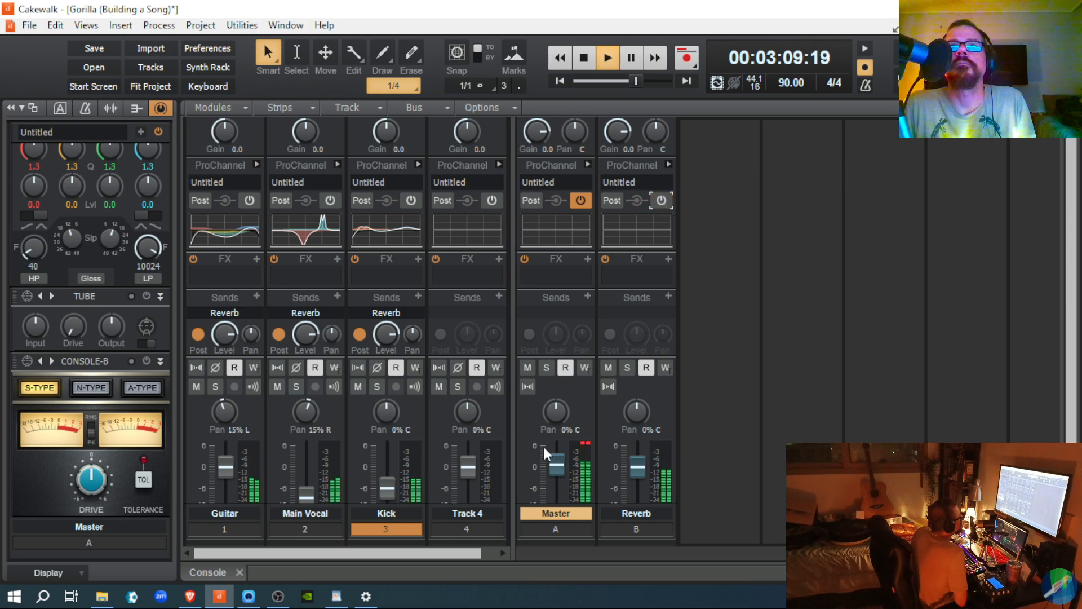
click(585, 444)
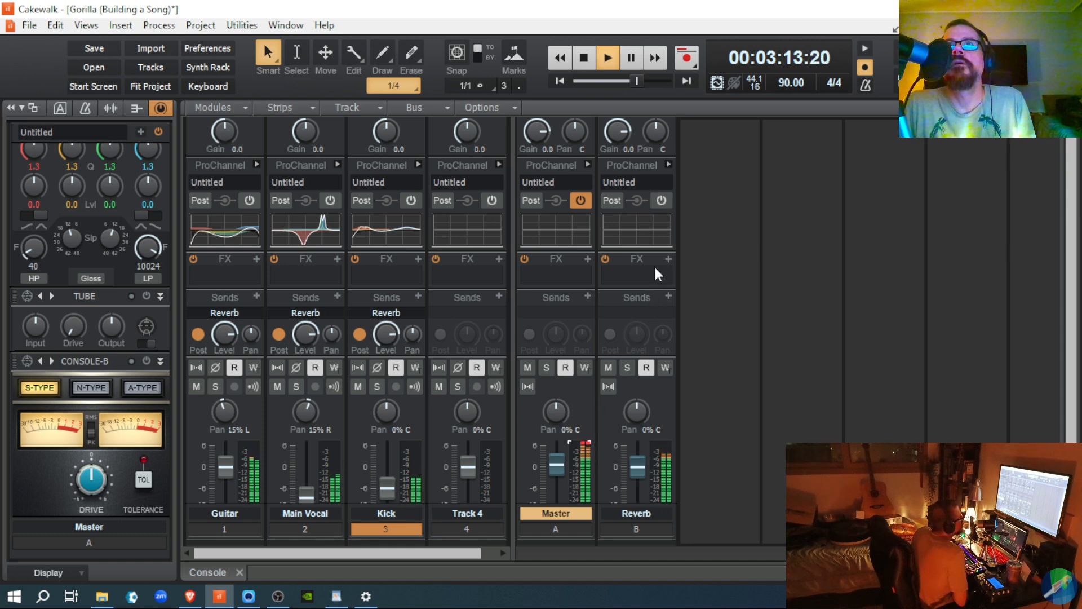
click(584, 442)
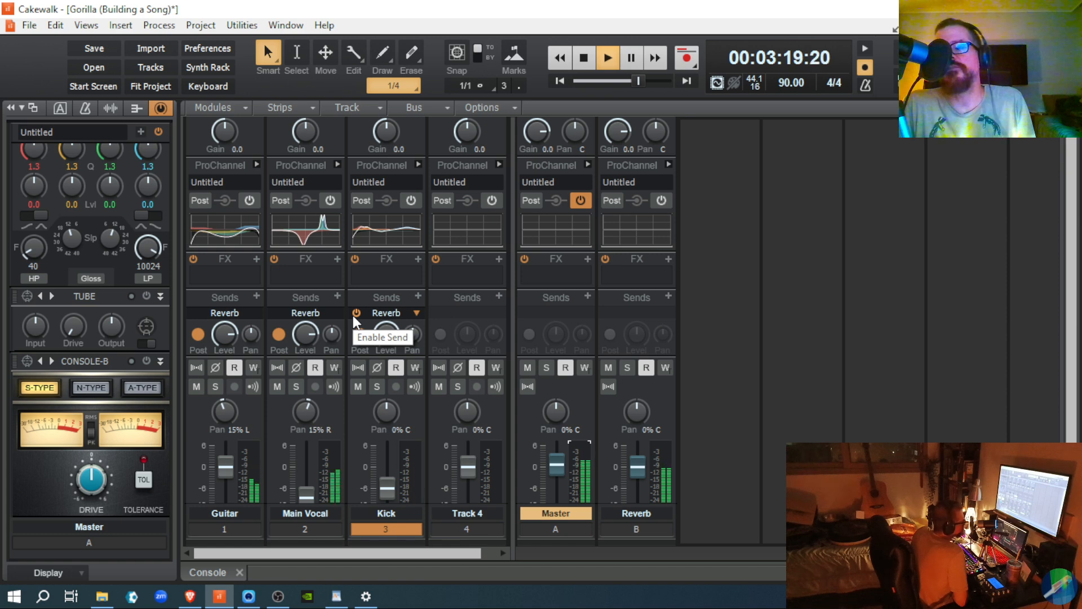
click(356, 315)
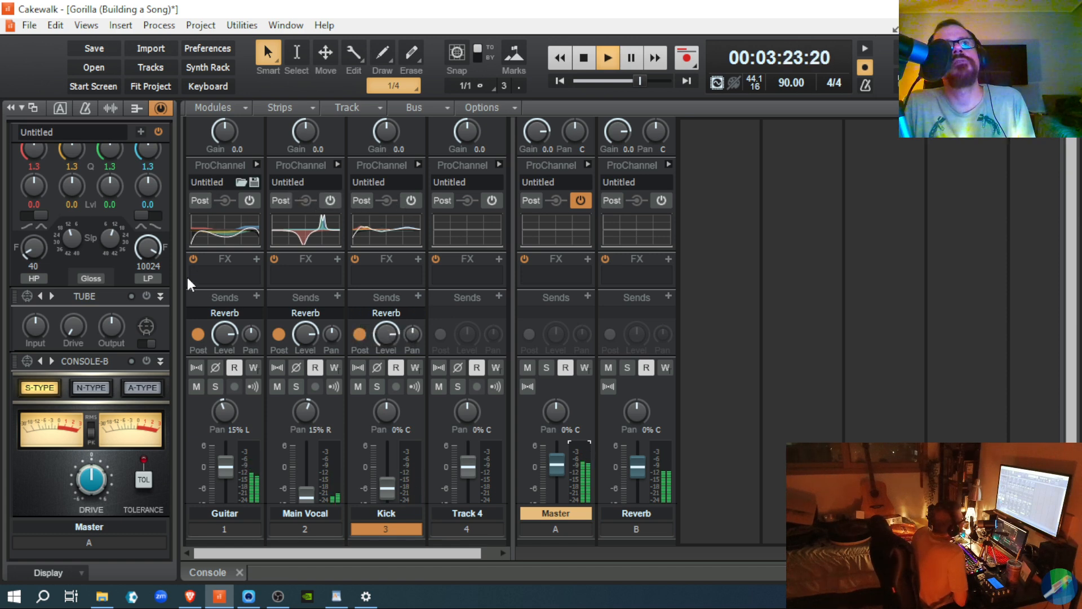
click(249, 200)
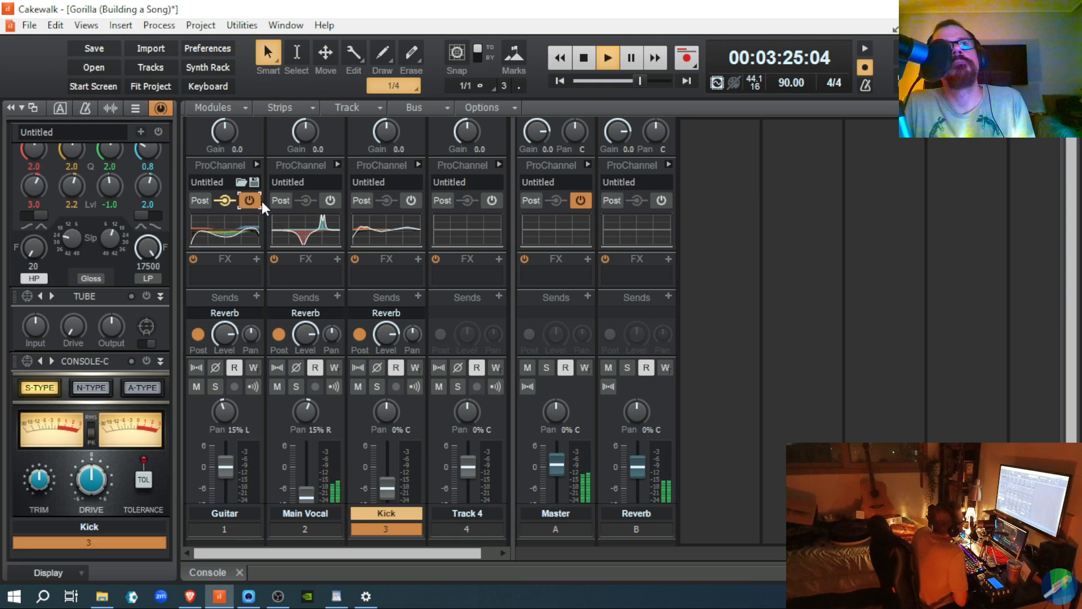
click(329, 200)
click(410, 201)
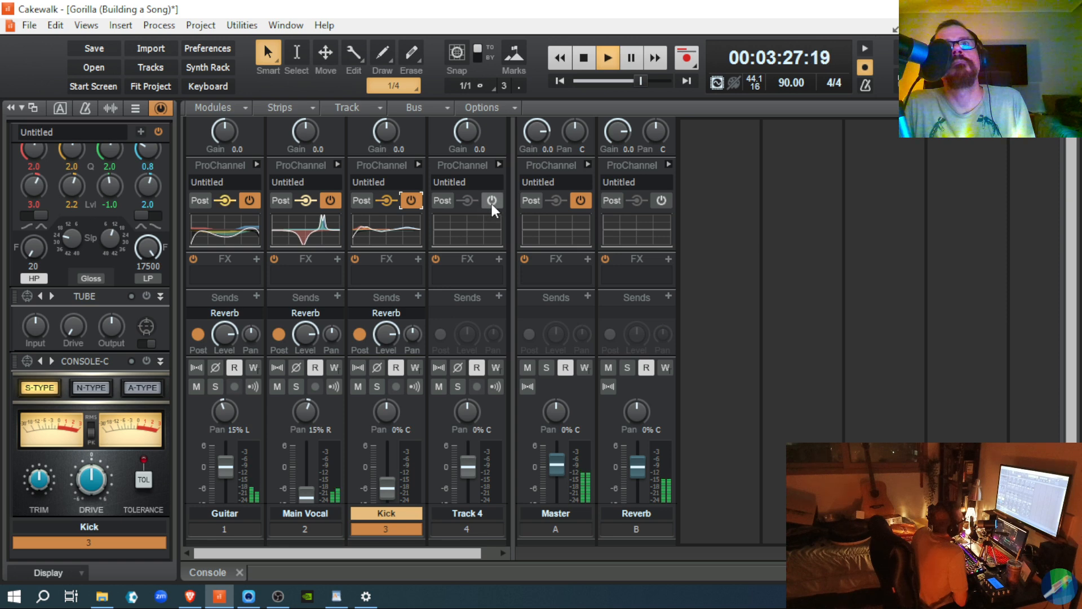
click(492, 202)
click(663, 201)
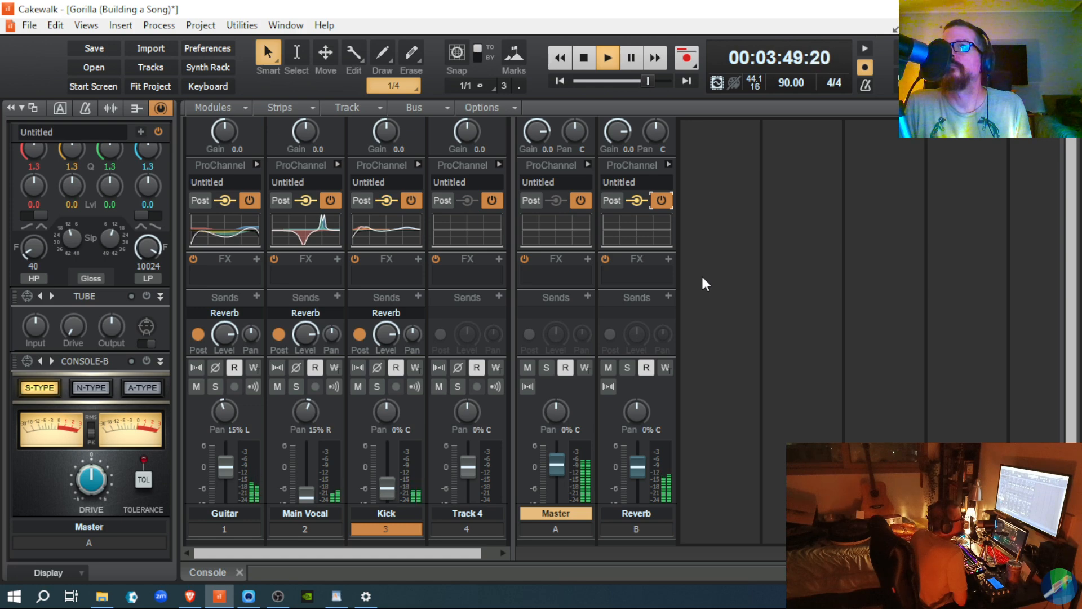
key(space)
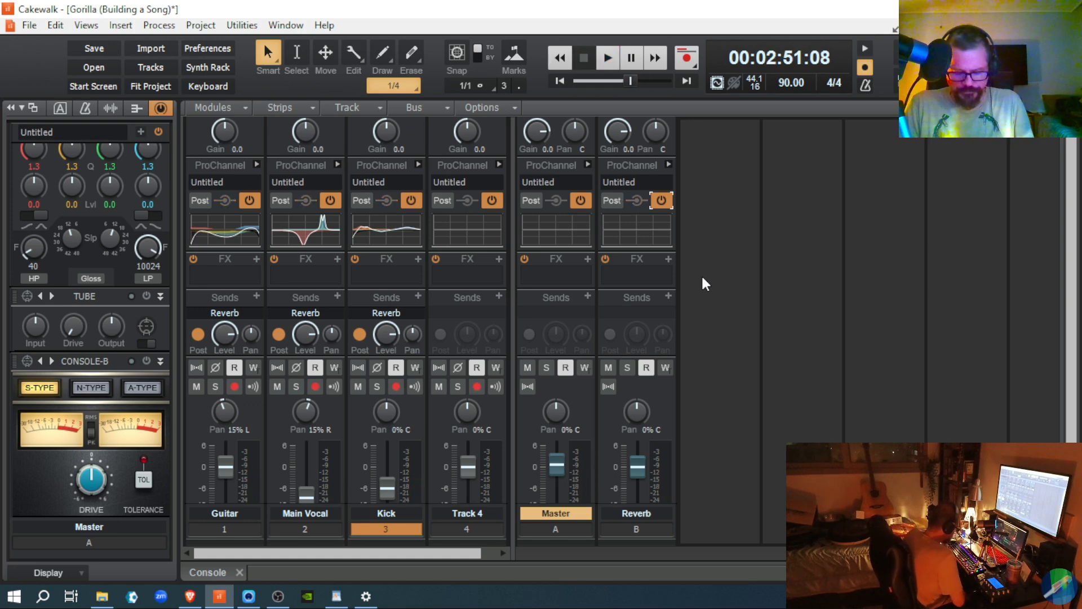
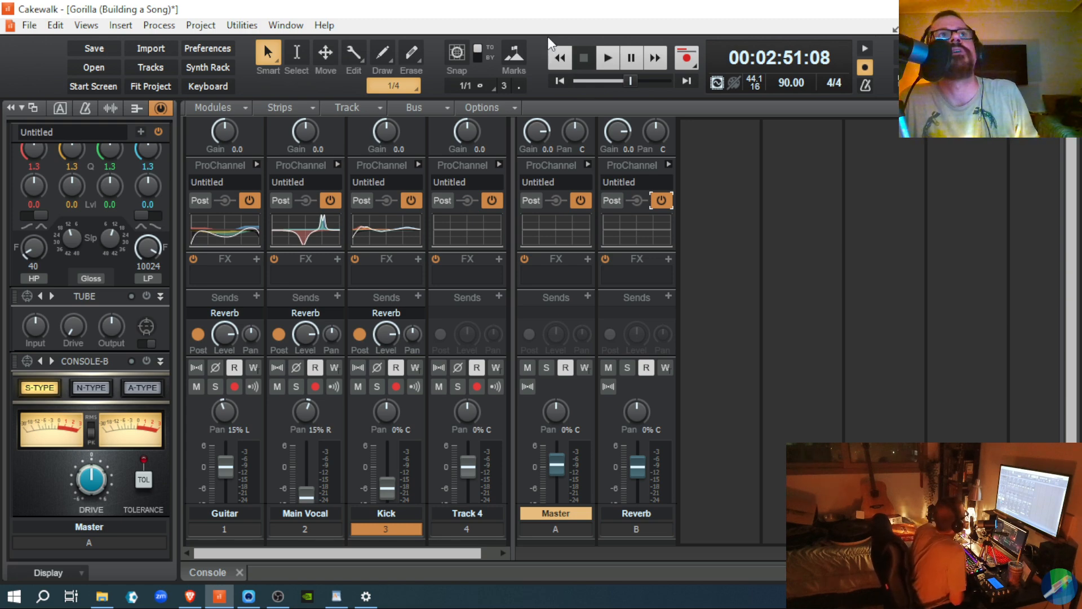
Step: Save and close the Gorilla project, then create a new project from the Basic.cwt template
click(86, 45)
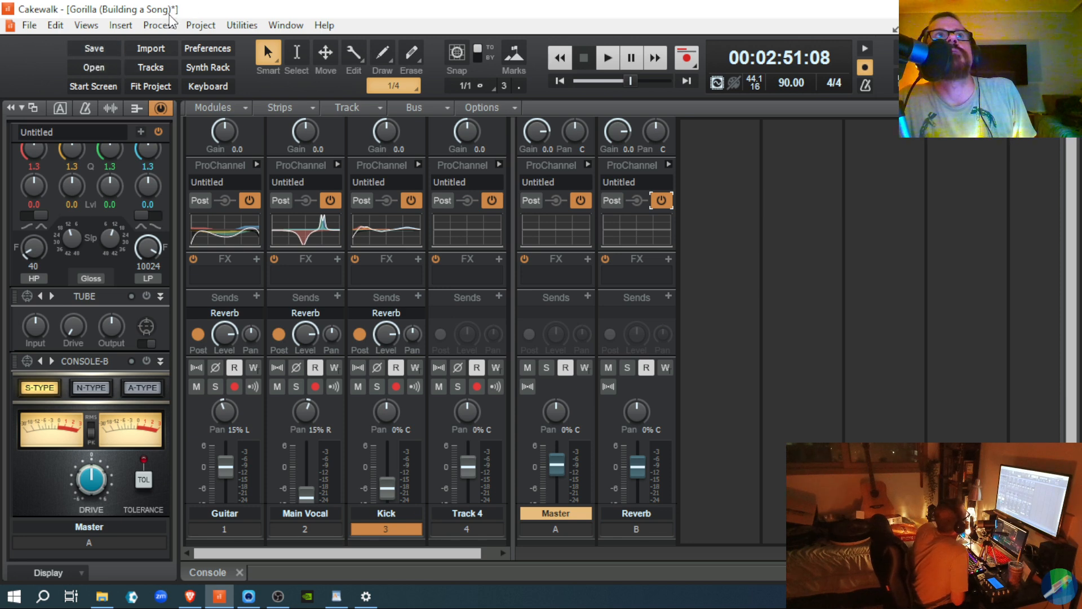
click(90, 49)
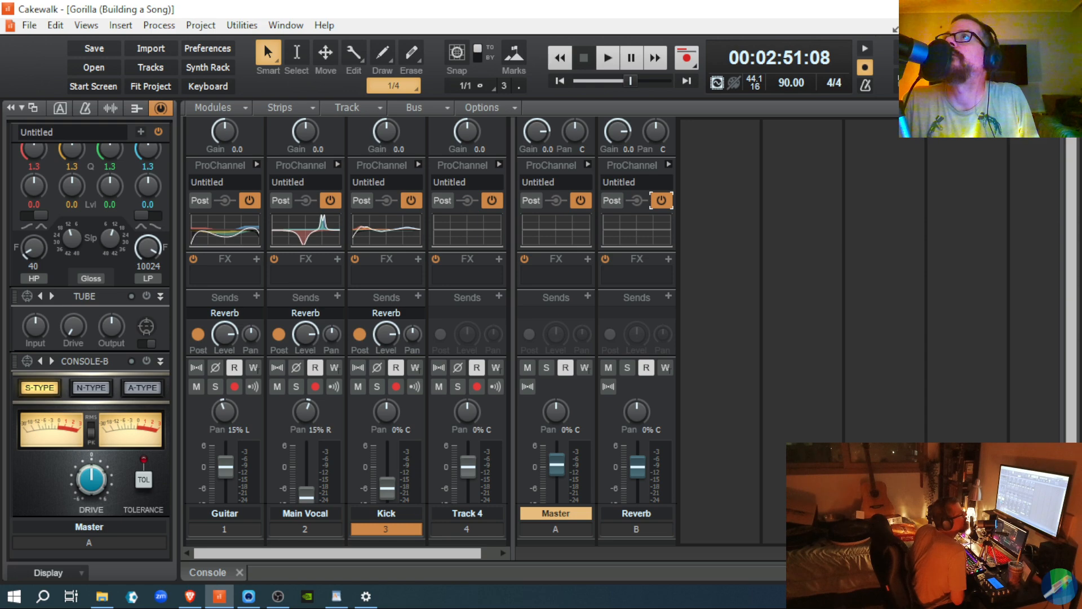
click(1071, 26)
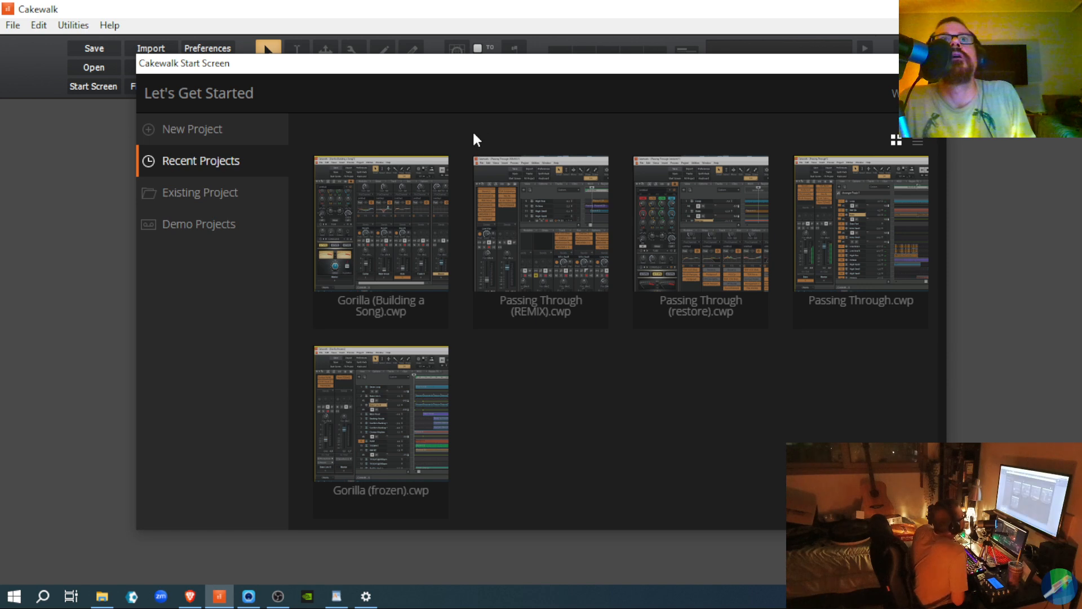
click(179, 134)
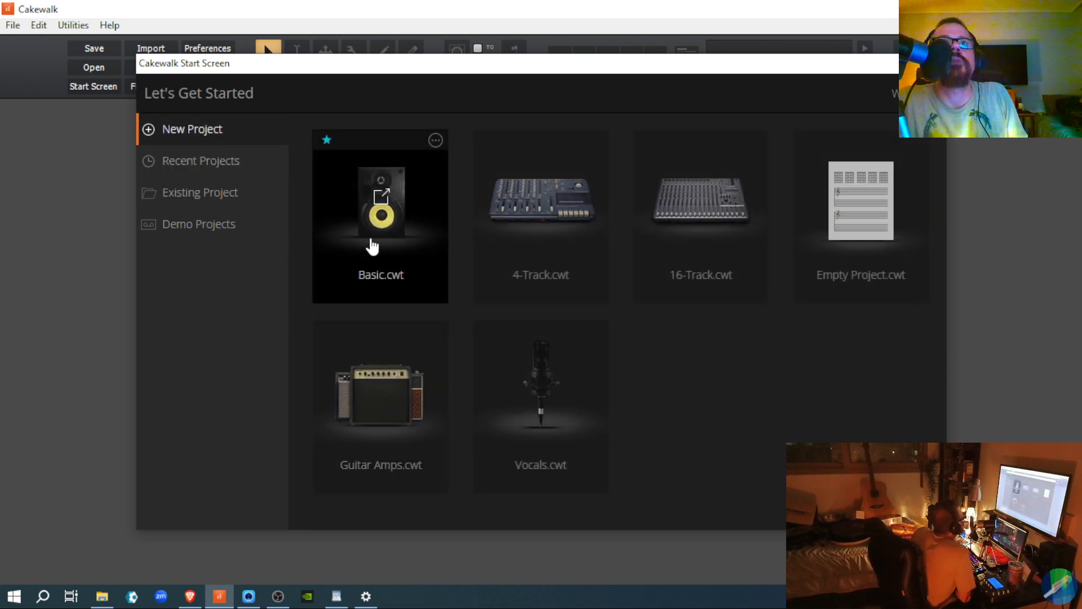
click(370, 239)
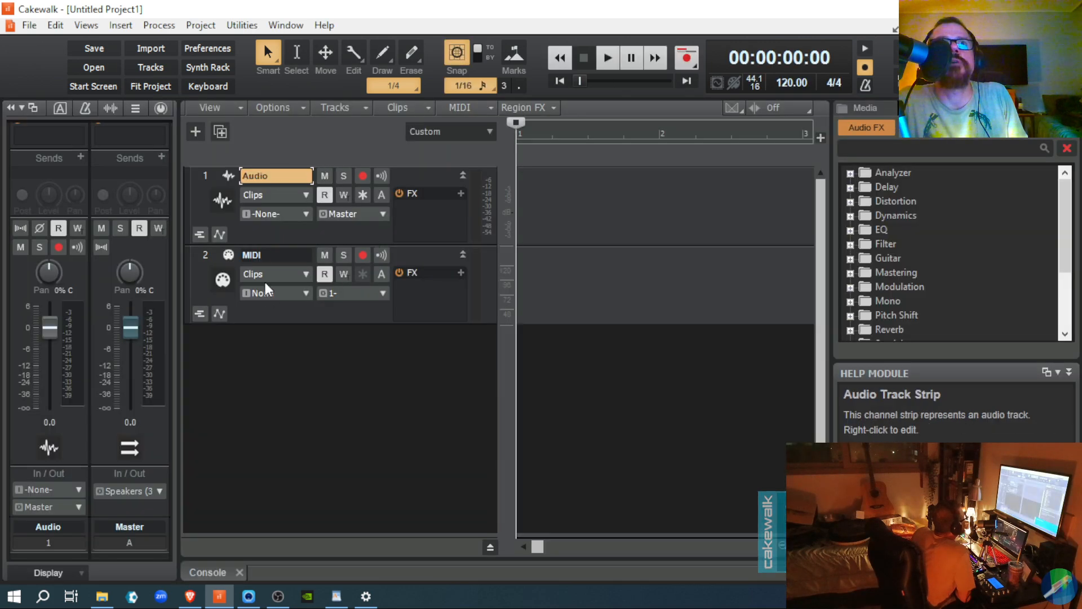
Step: Delete the MIDI track, hide the Browser panel, and narrow the track headers to widen the clips area
right_click(322, 304)
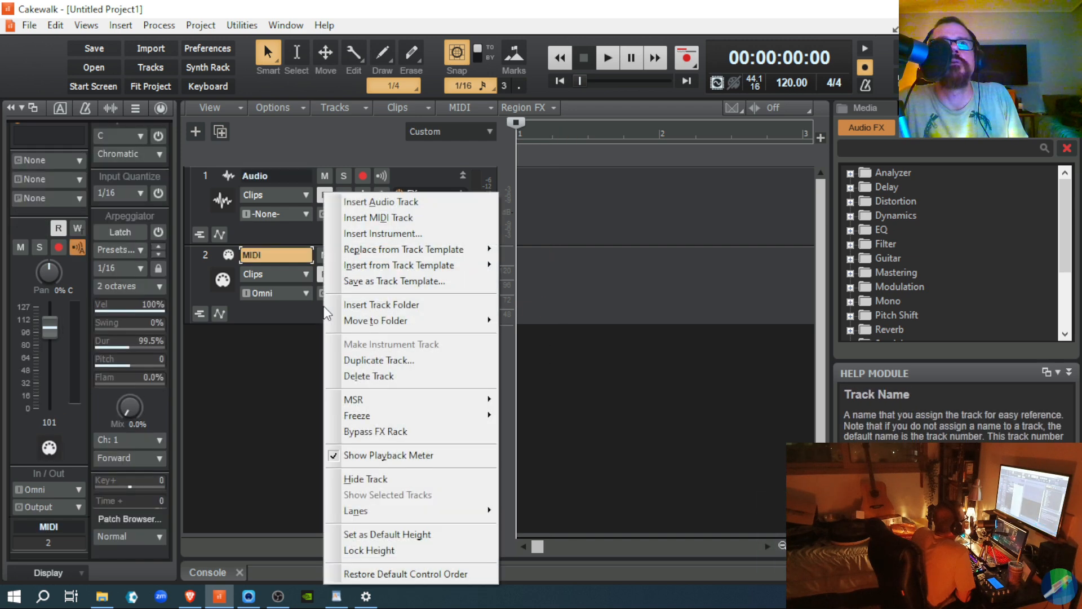
click(370, 375)
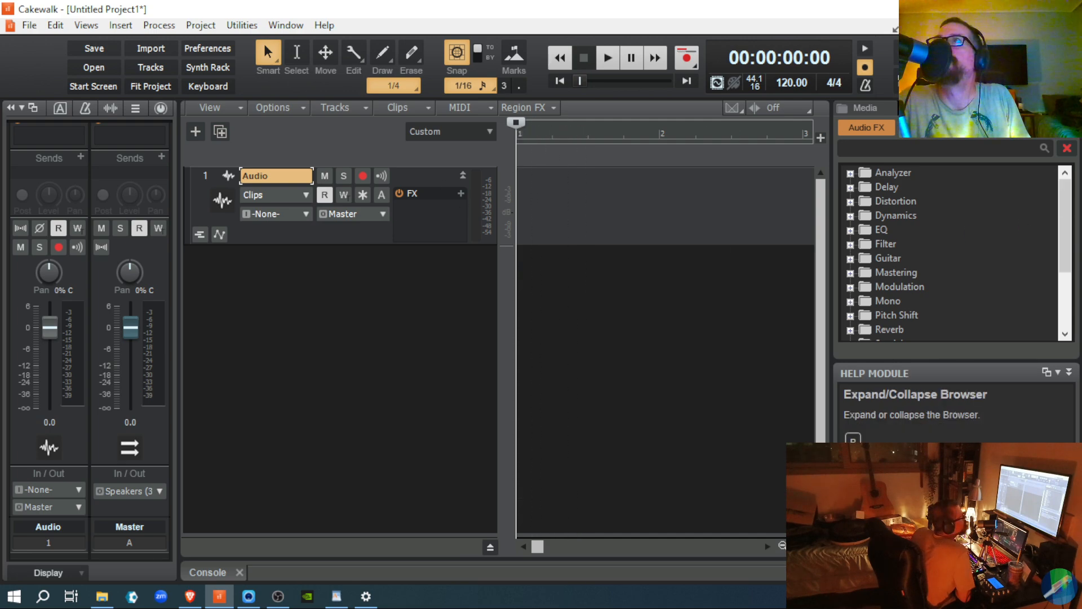
click(1071, 107)
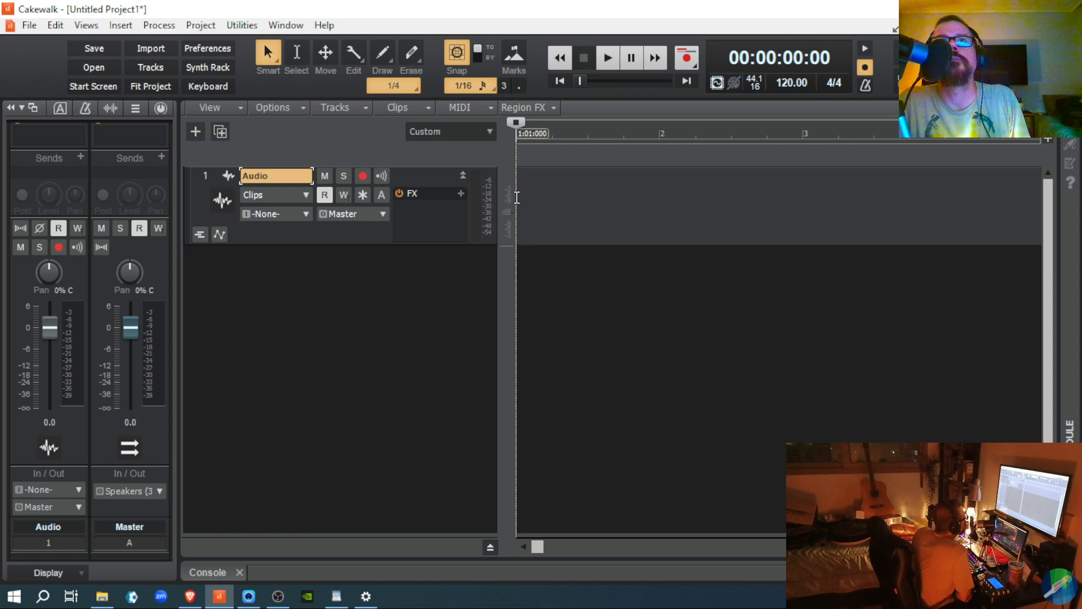
drag(514, 196, 357, 195)
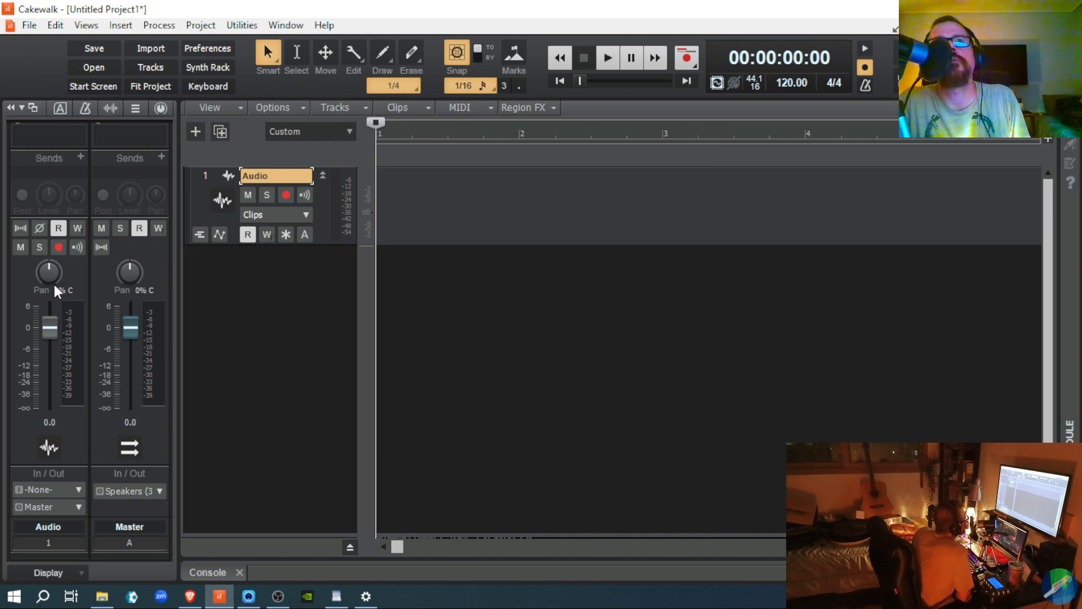
Step: Import 'Gorilla (frozen)' from C:\Cakewalk Projects\Gorilla\Audio Export onto the Audio track
click(28, 25)
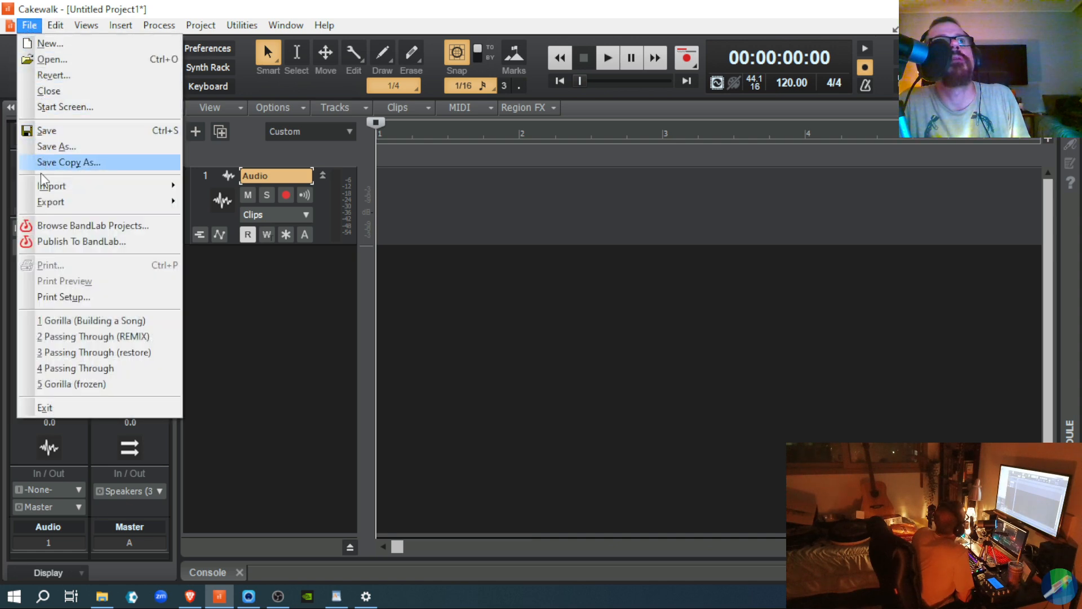
mouse_move(171, 192)
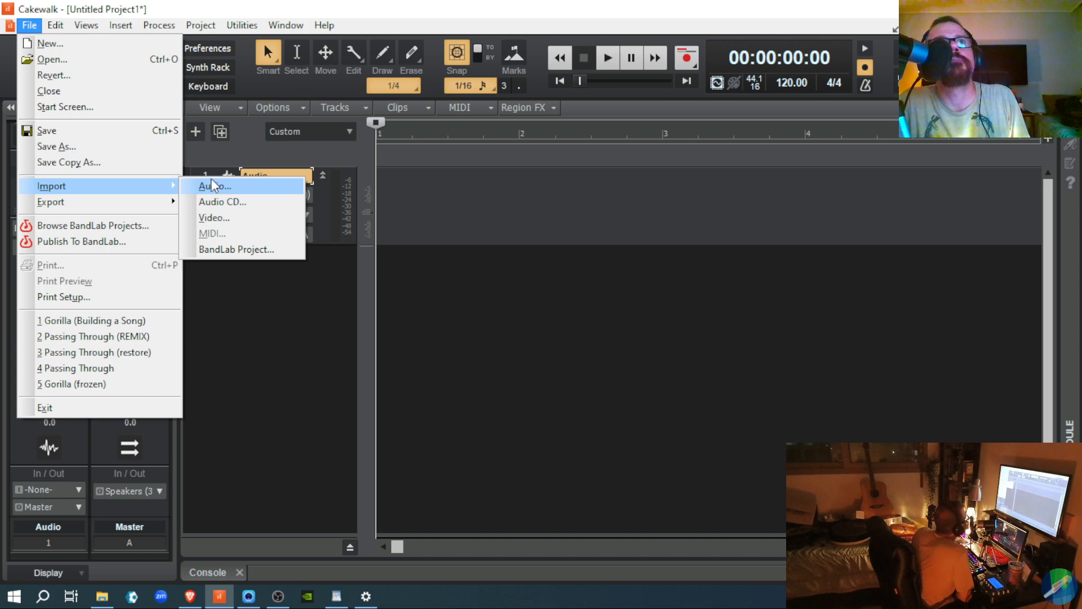
click(211, 186)
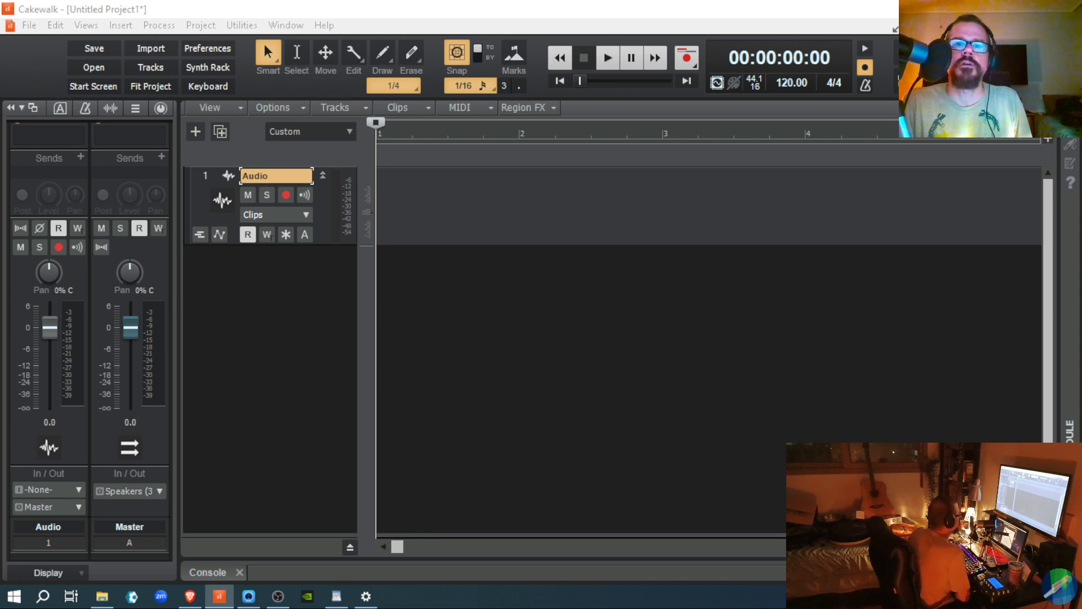
drag(739, 608, 702, 70)
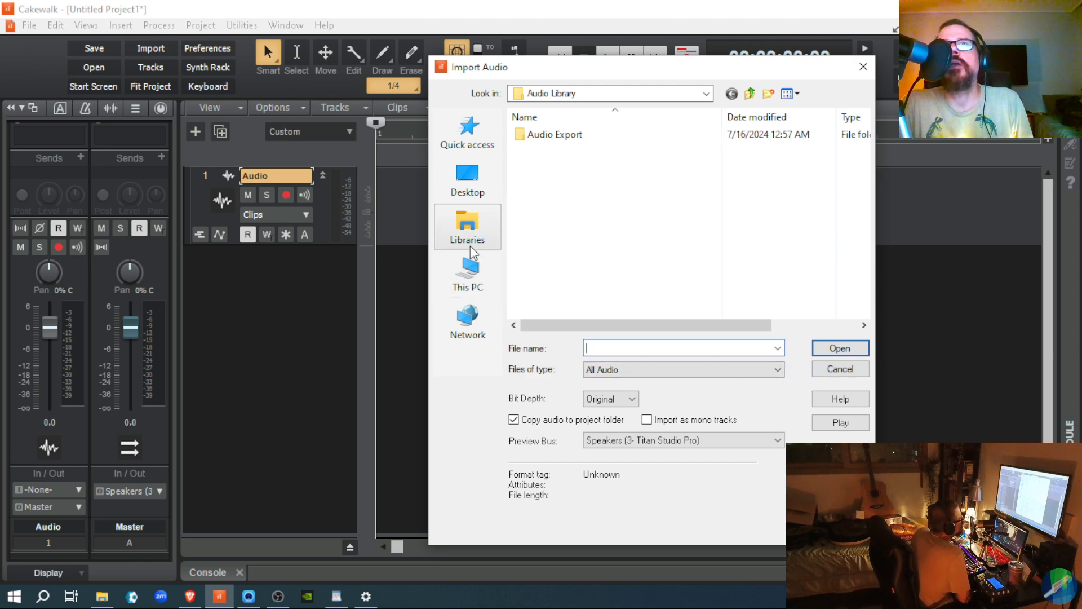
click(712, 95)
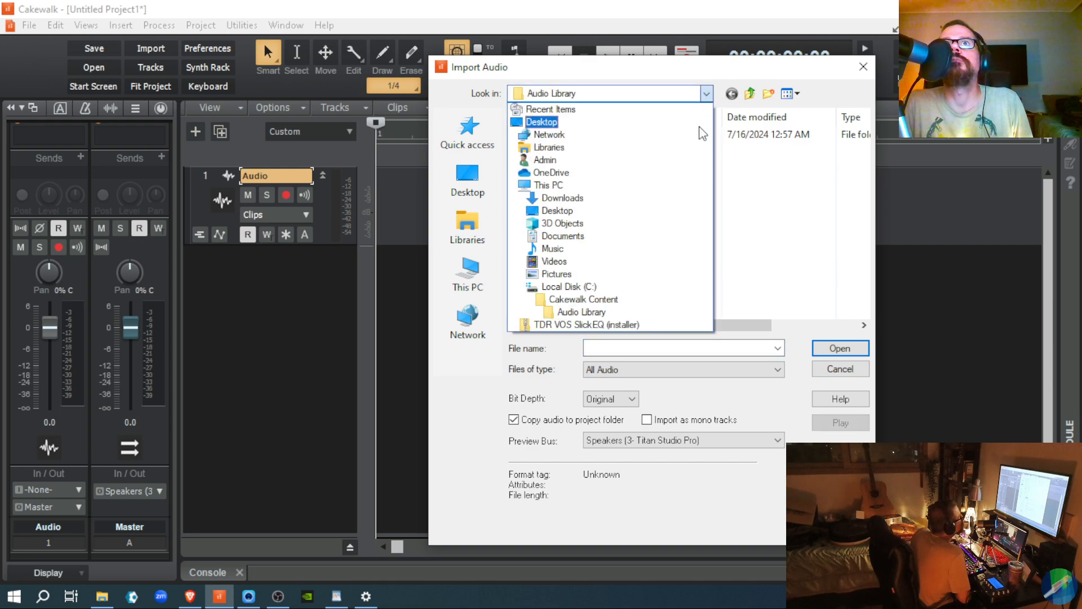
click(643, 292)
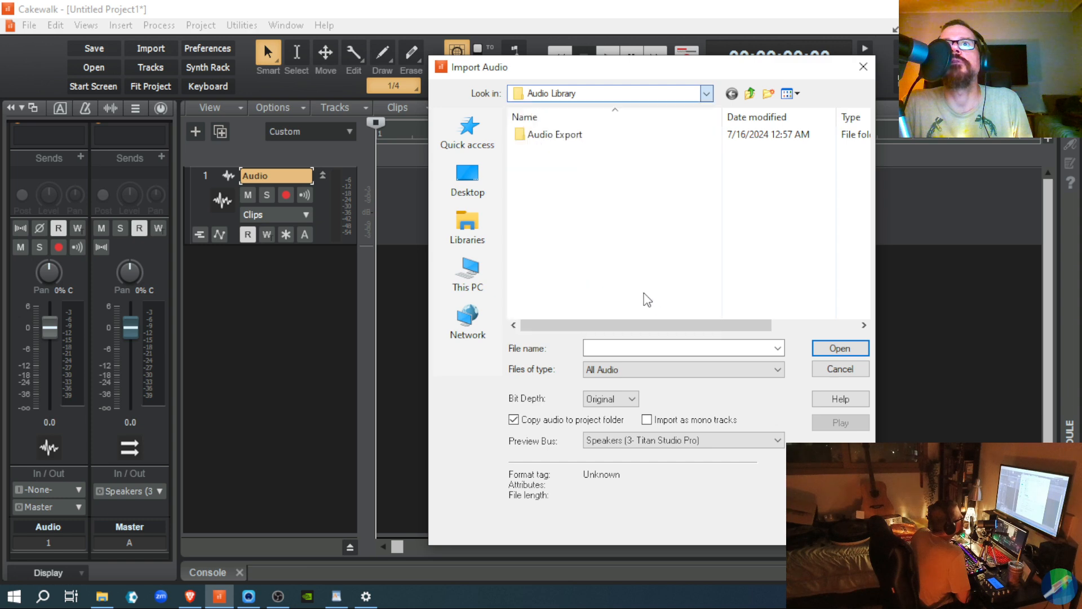
double_click(570, 153)
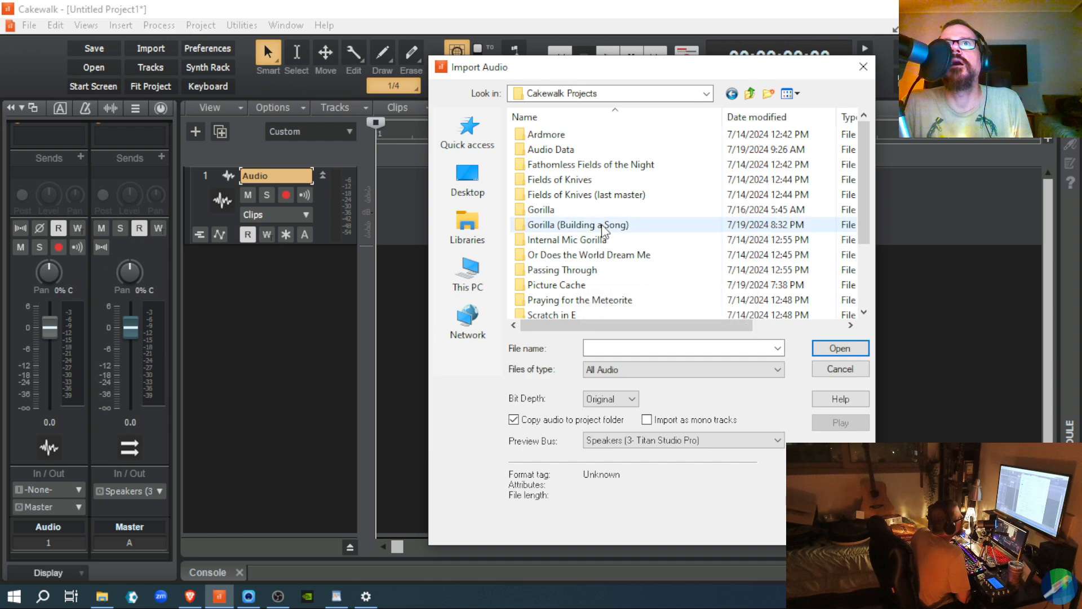
double_click(595, 210)
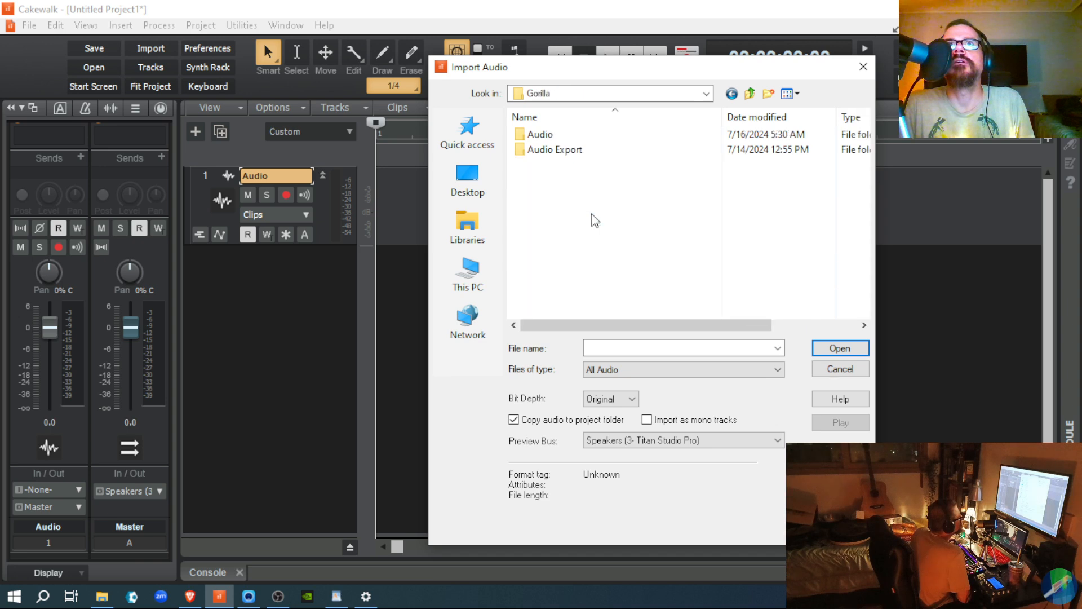
double_click(557, 153)
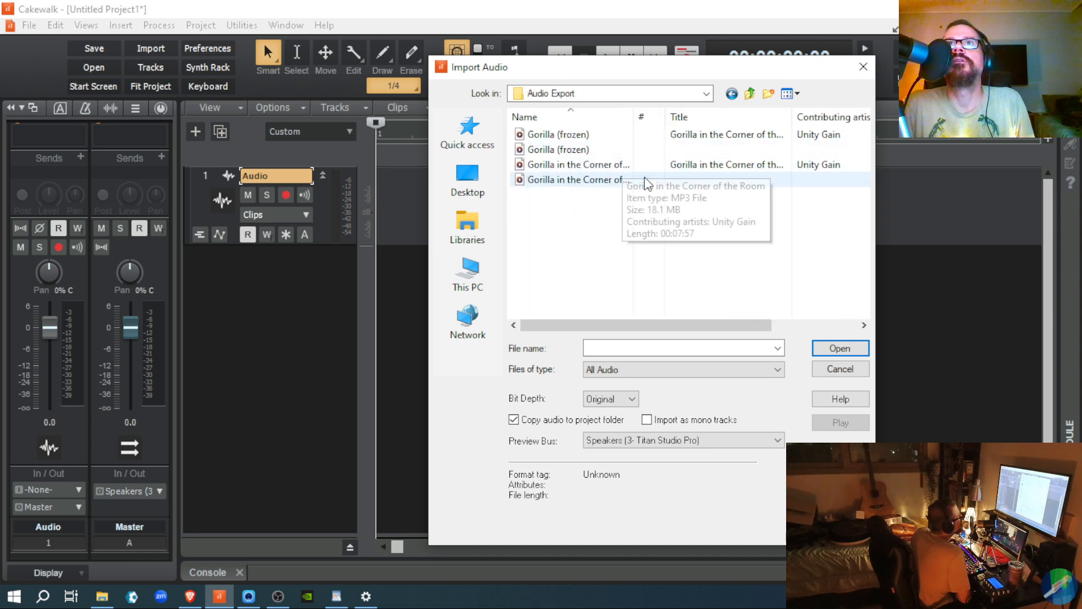
double_click(565, 145)
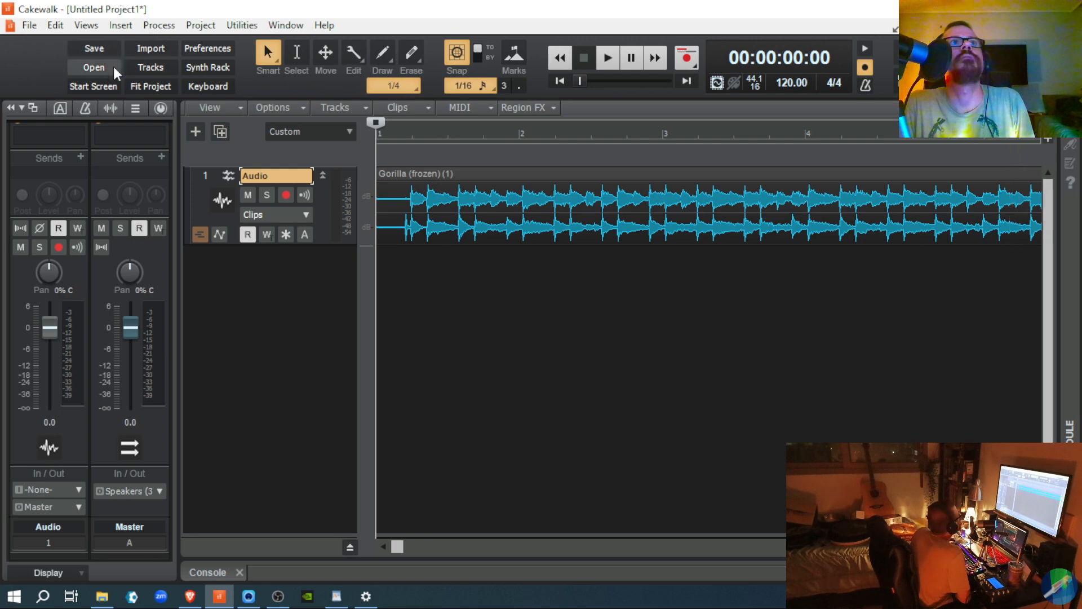
Step: Fit the Gorilla clip to the window, shrink the Audio track height, and scroll the console up to ProChannel
click(141, 87)
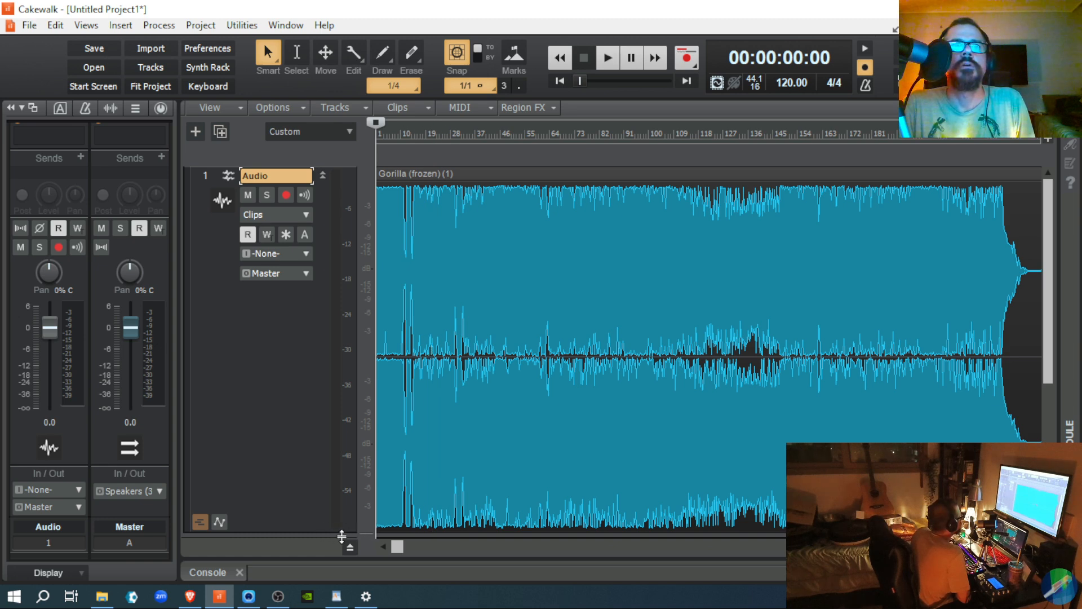
drag(312, 527, 313, 242)
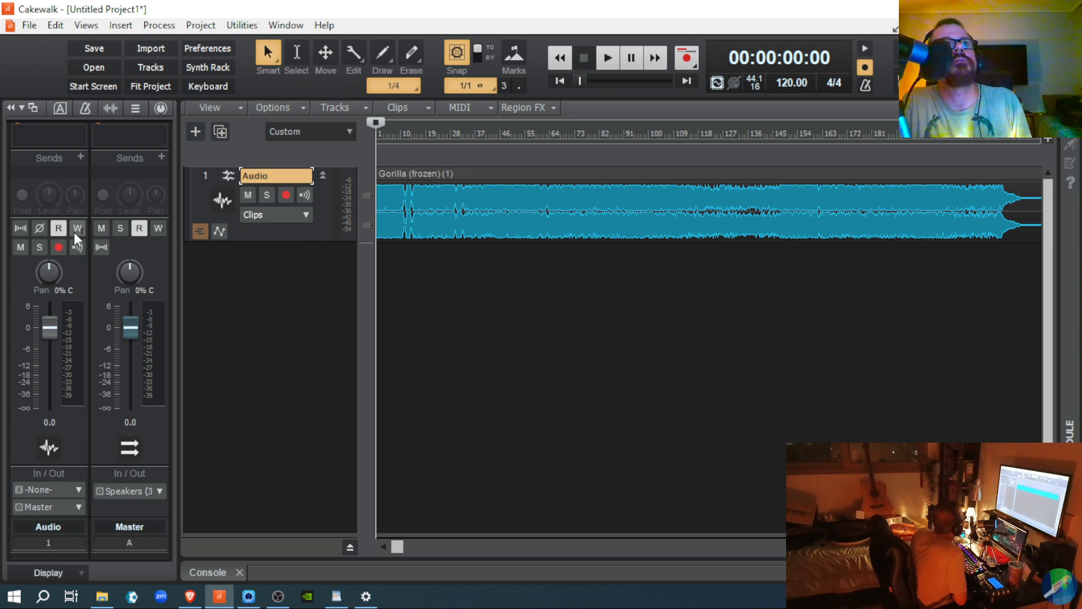
scroll(71, 257, up, 3)
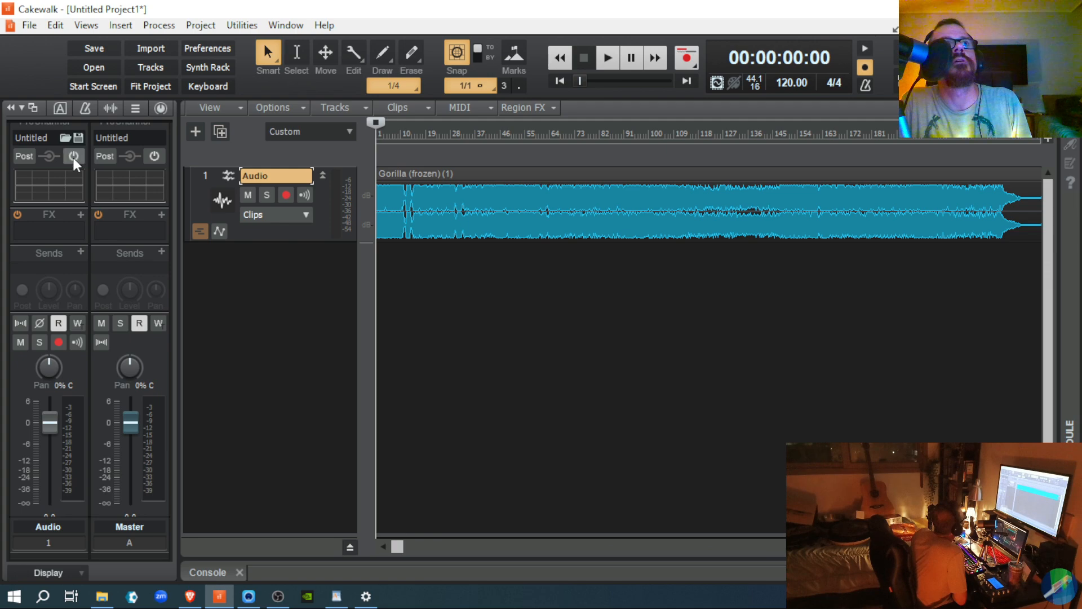
scroll(73, 157, up, 2)
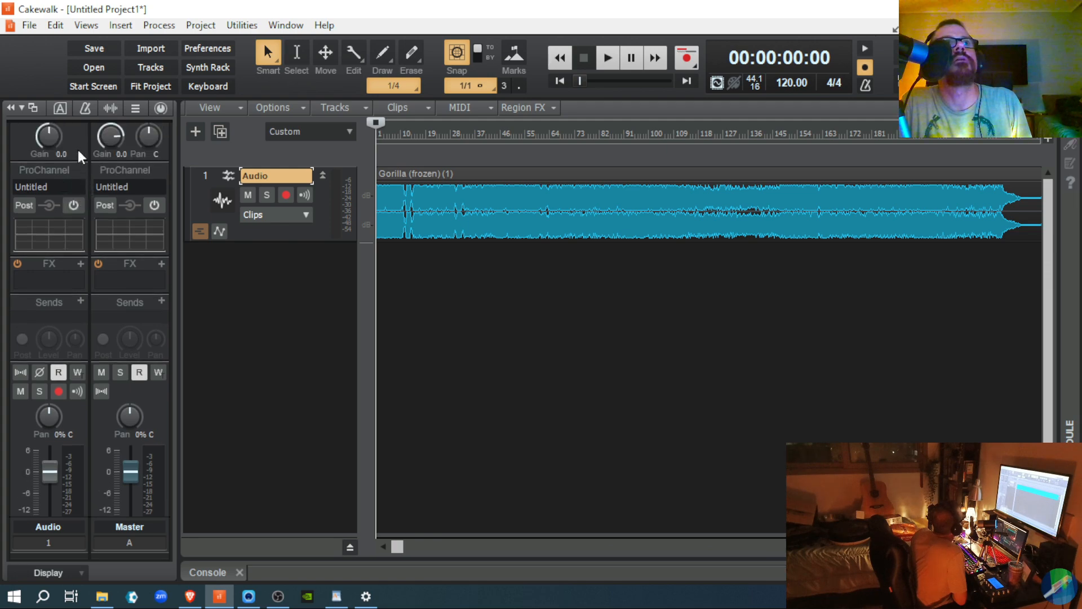
Step: Show the Audio track's ProChannel, start playback of the mix, and open the Console-C preset menu
click(163, 109)
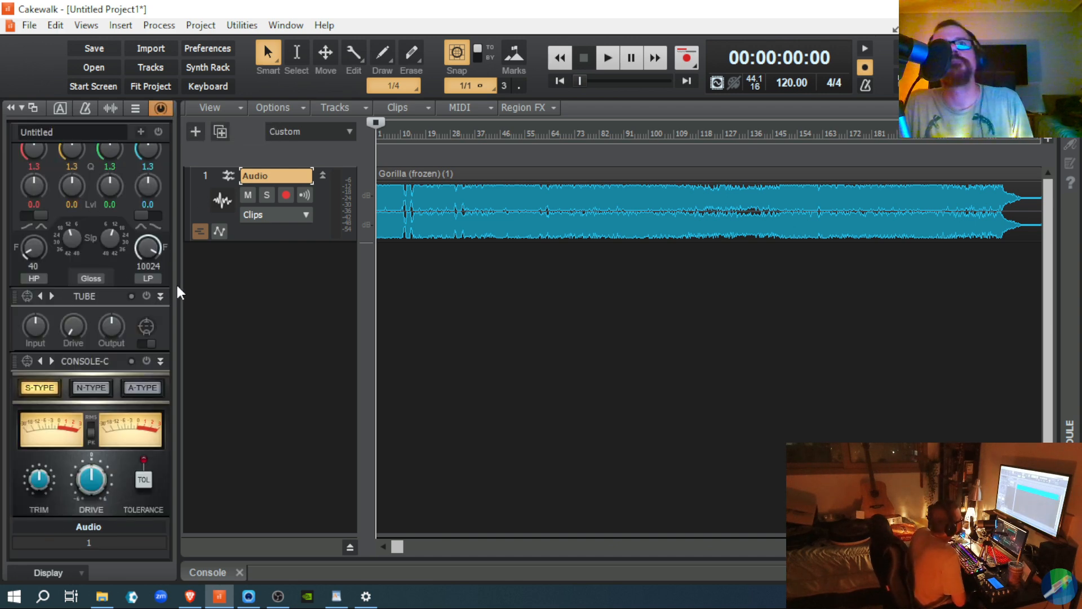
key(space)
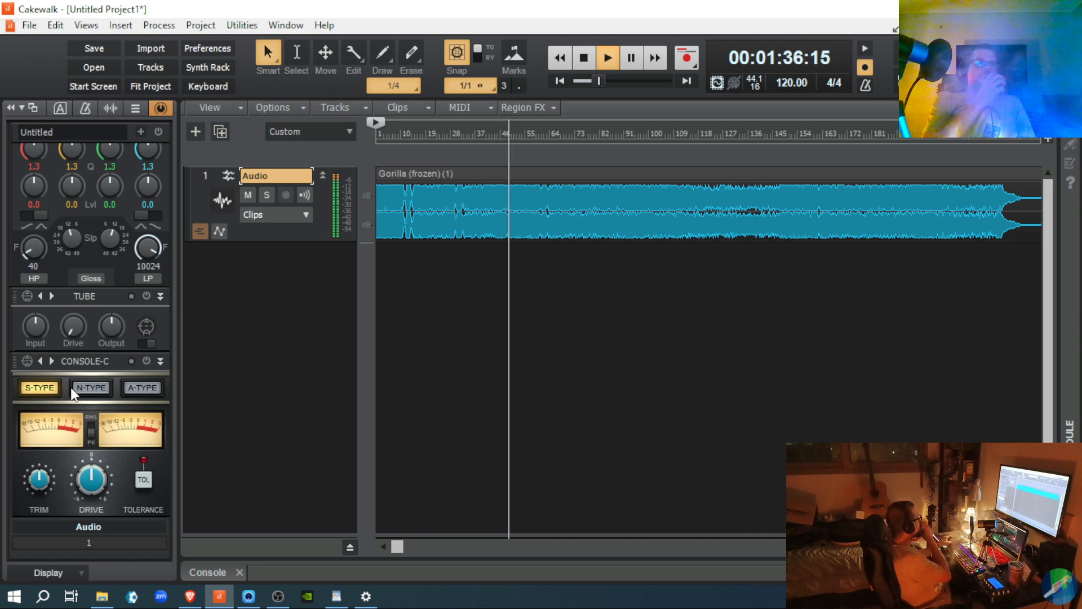
click(25, 357)
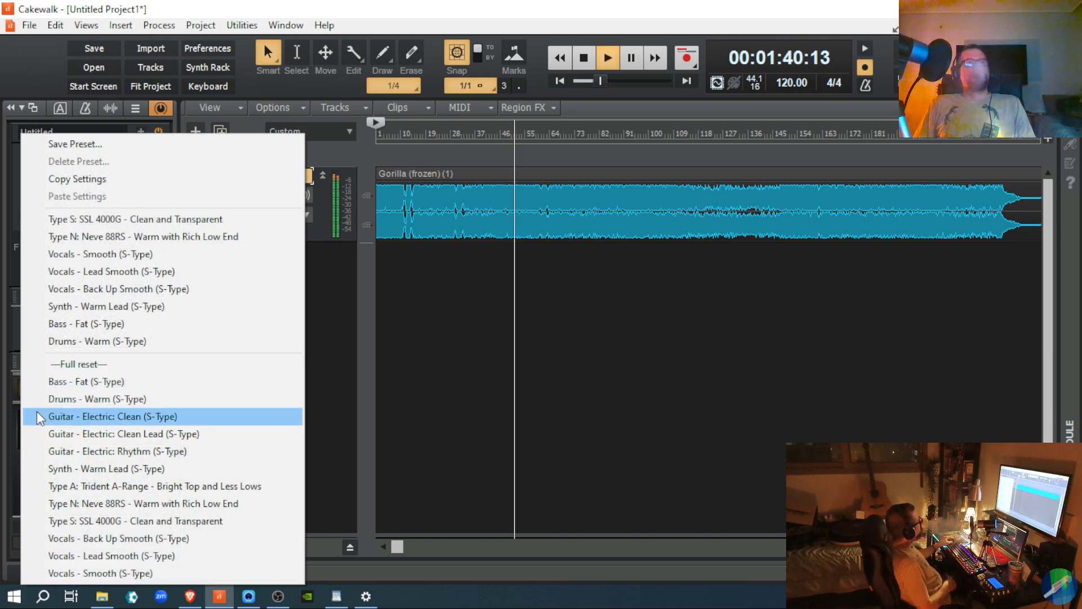
Step: Switch the console emulator to the Type N: Neve 88RS preset
click(37, 501)
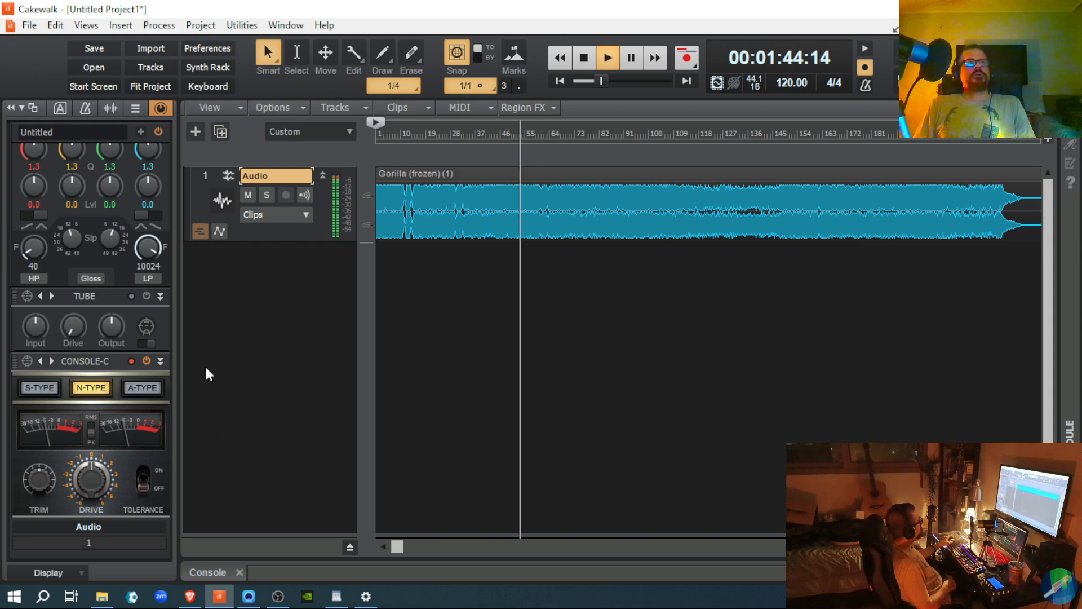
scroll(141, 331, up, 2)
scroll(139, 329, up, 6)
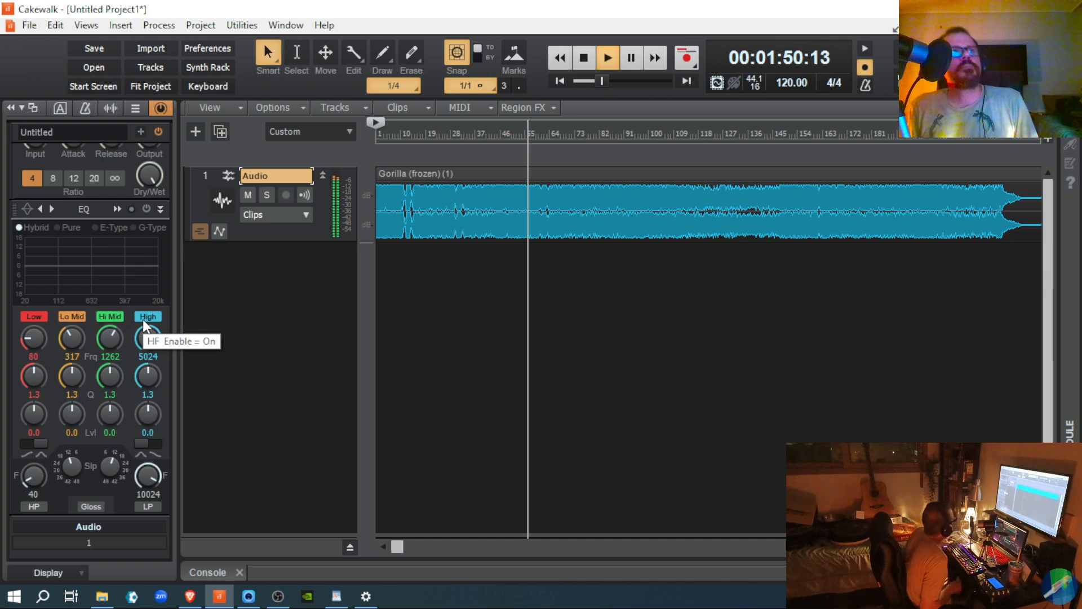
Step: Audition the EQ presets Mix Bus - Subtle Openness, Warm and Clear, Warm, and Glassy
click(27, 212)
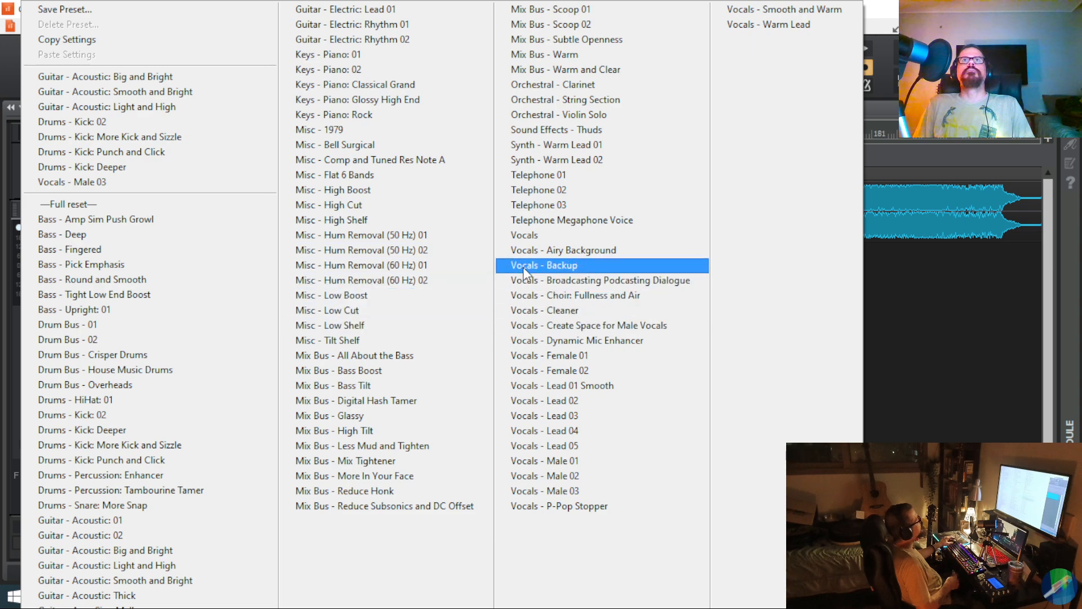
click(568, 39)
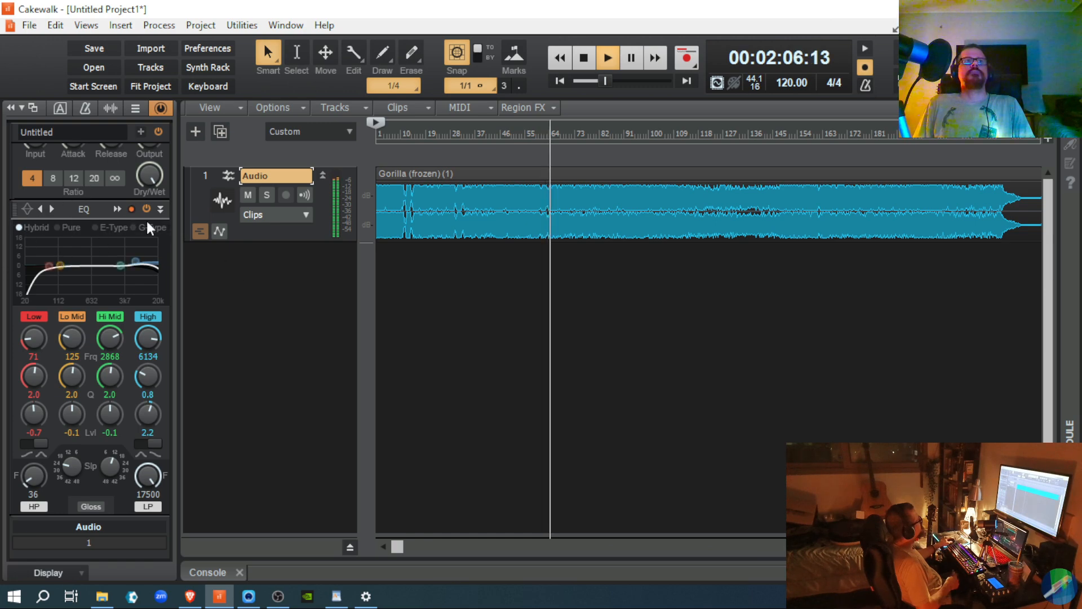
click(25, 208)
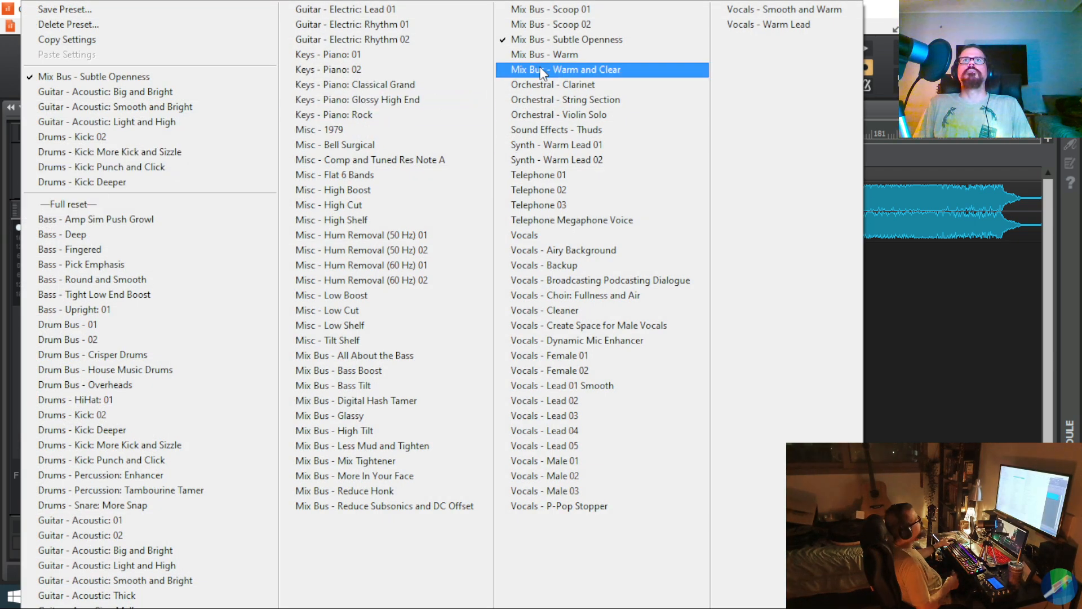
click(541, 70)
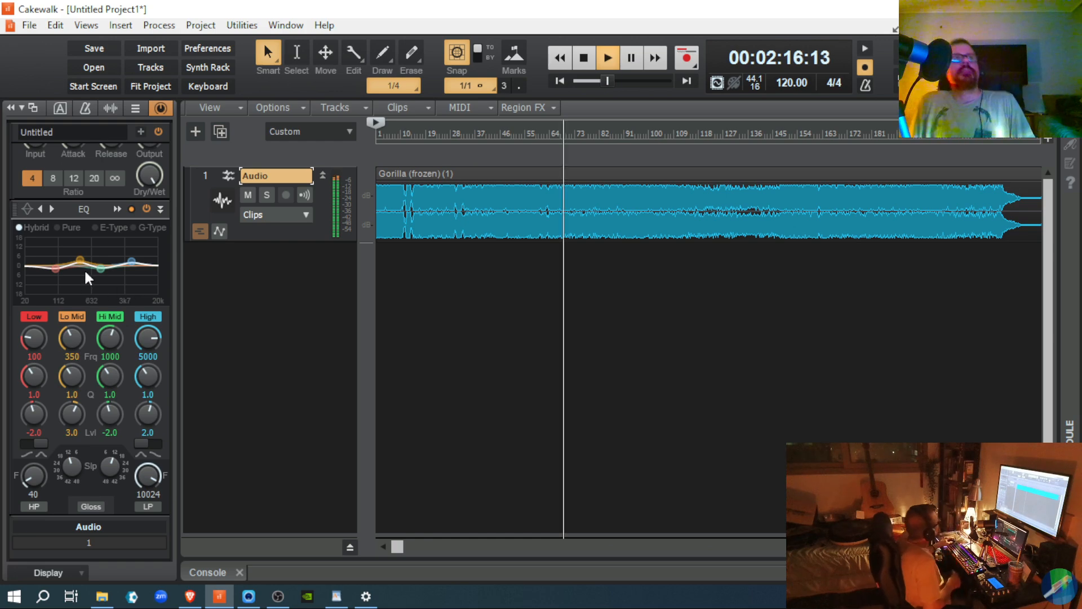
click(29, 210)
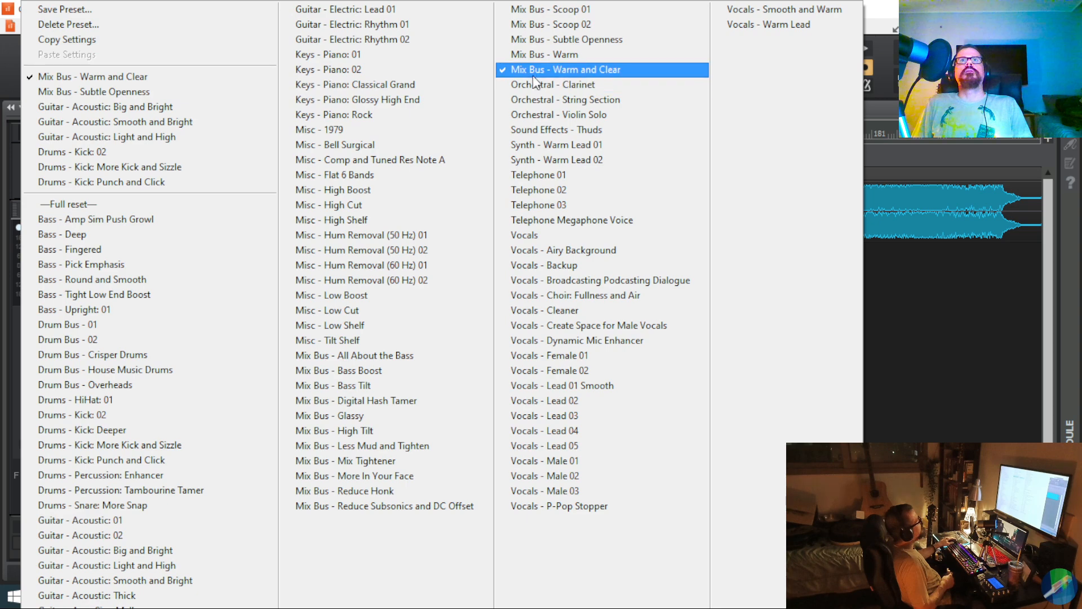
click(544, 60)
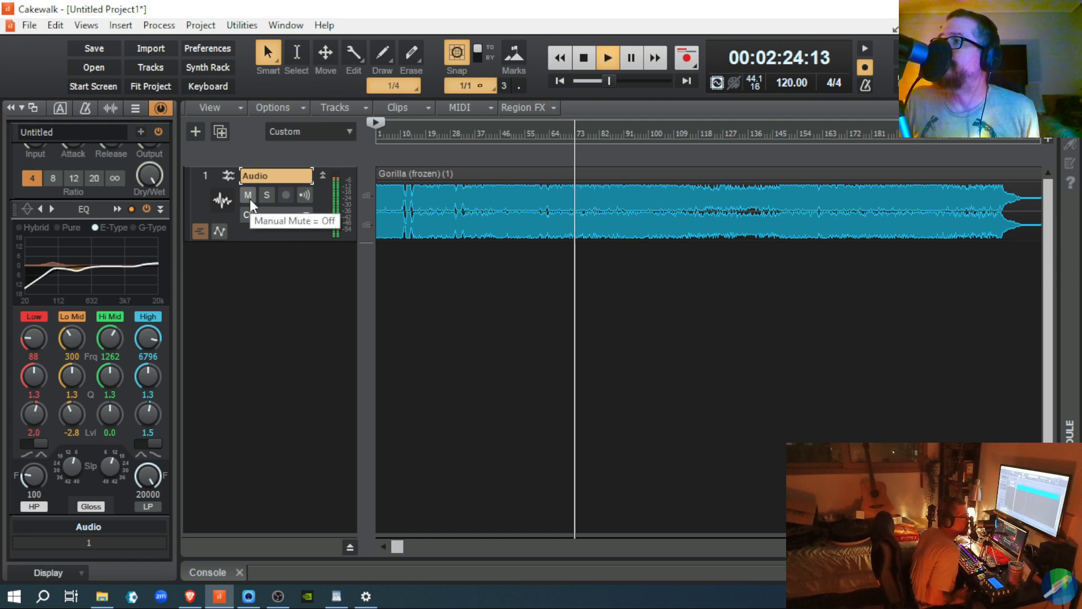
click(27, 205)
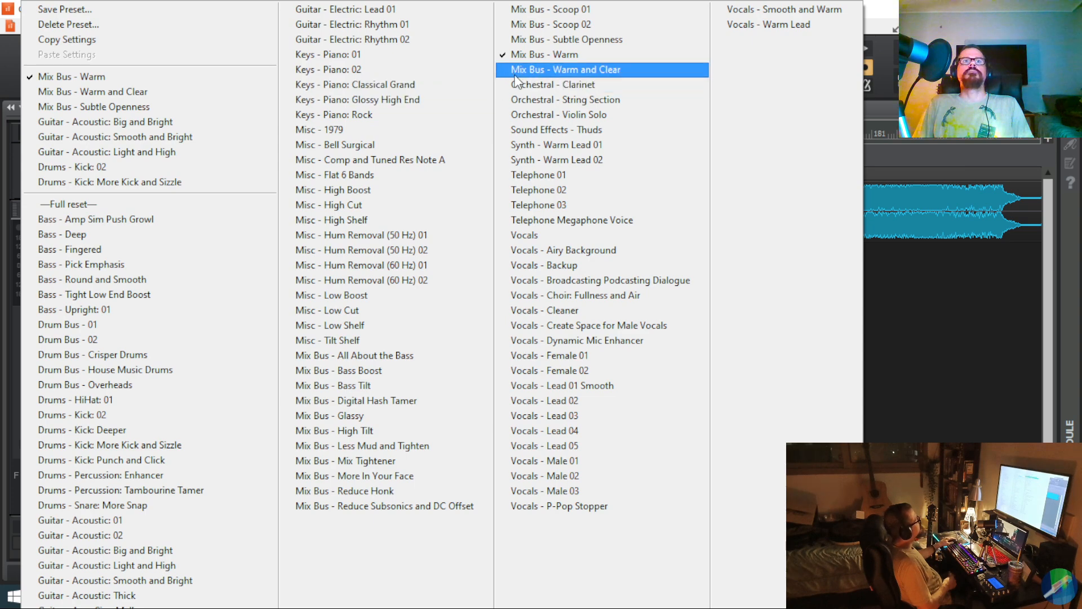
click(311, 418)
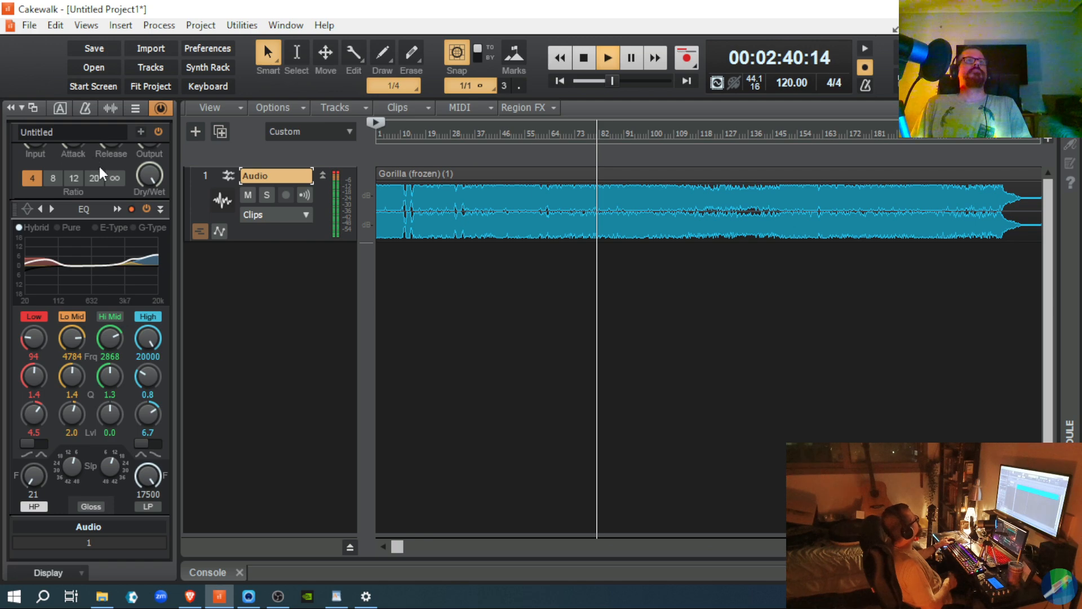
Step: Audition Mix Bus - Mix Tightener, Reduce Honk, and Scoop 01, ending on All About the Bass
click(29, 211)
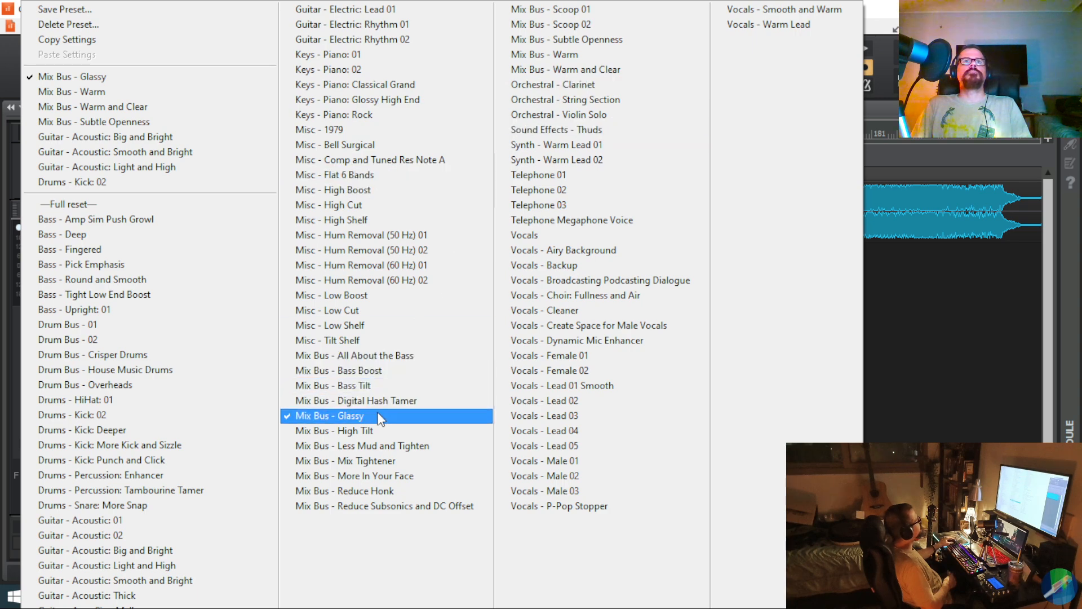
click(363, 460)
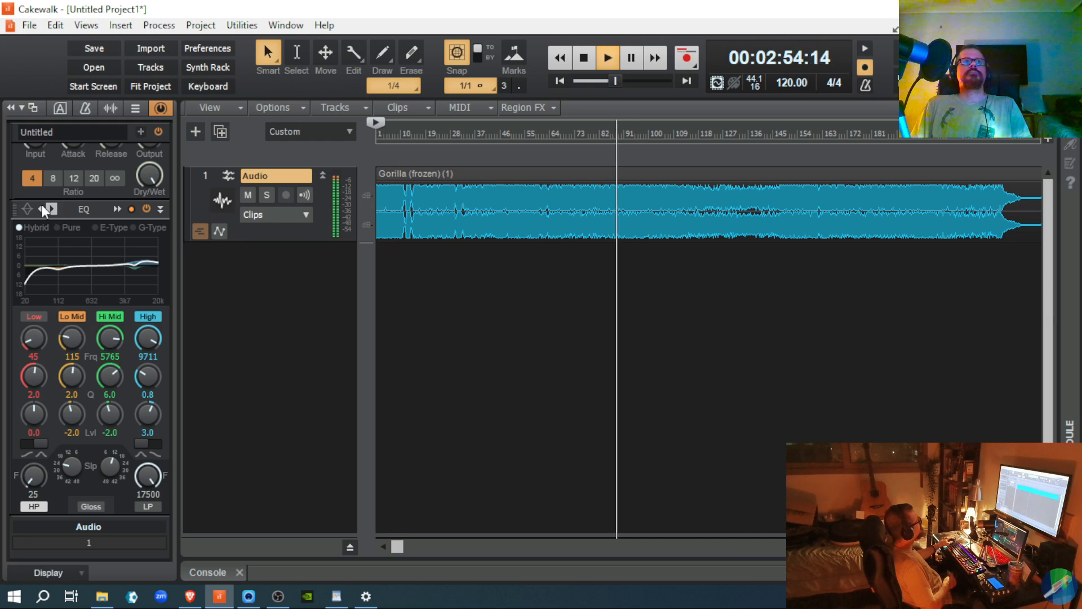
click(25, 209)
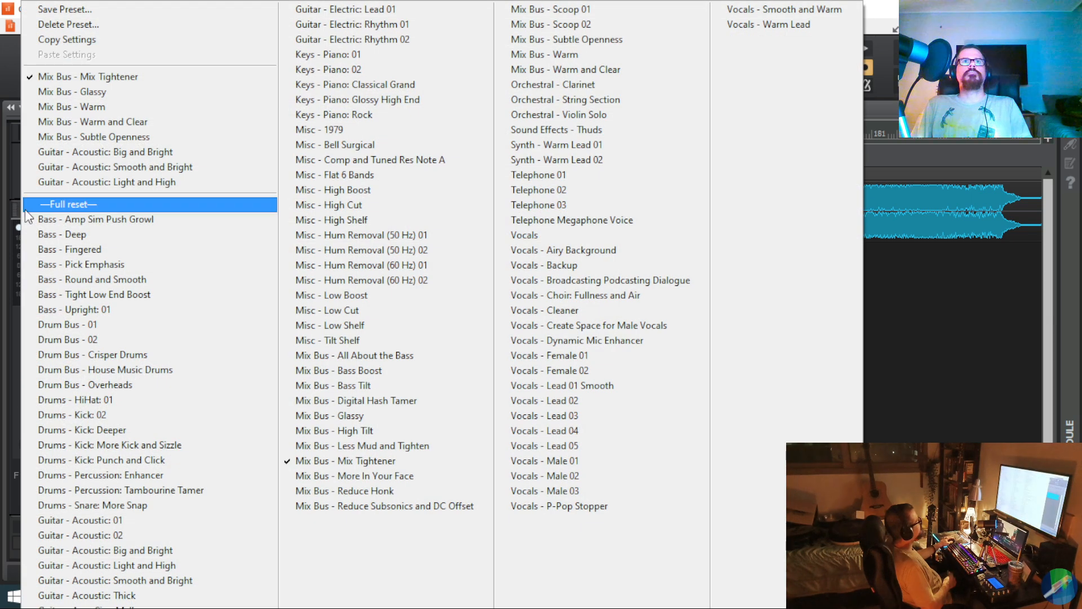
click(327, 494)
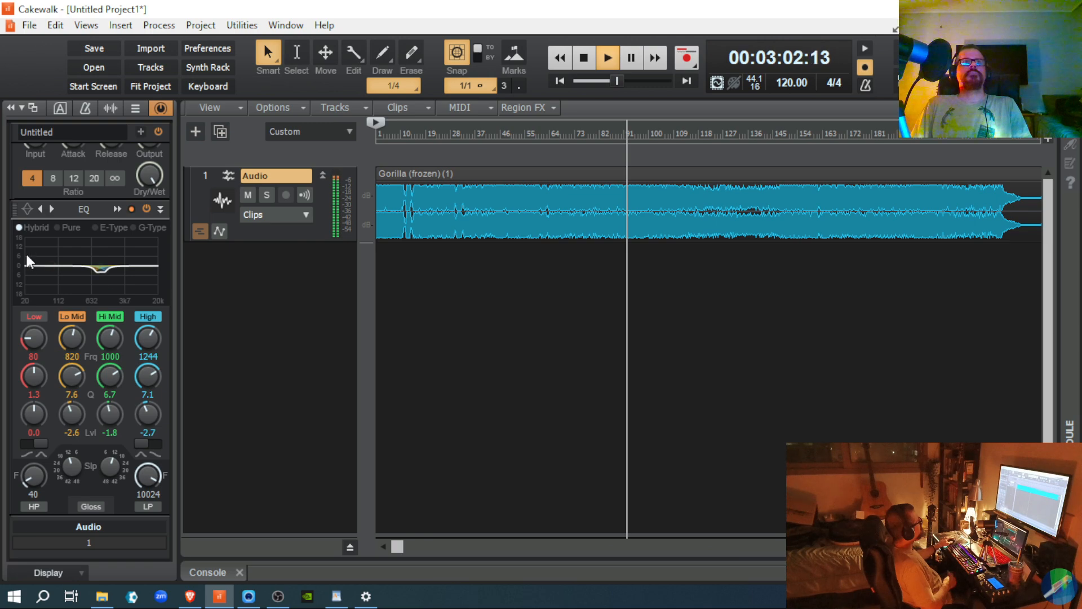
click(25, 212)
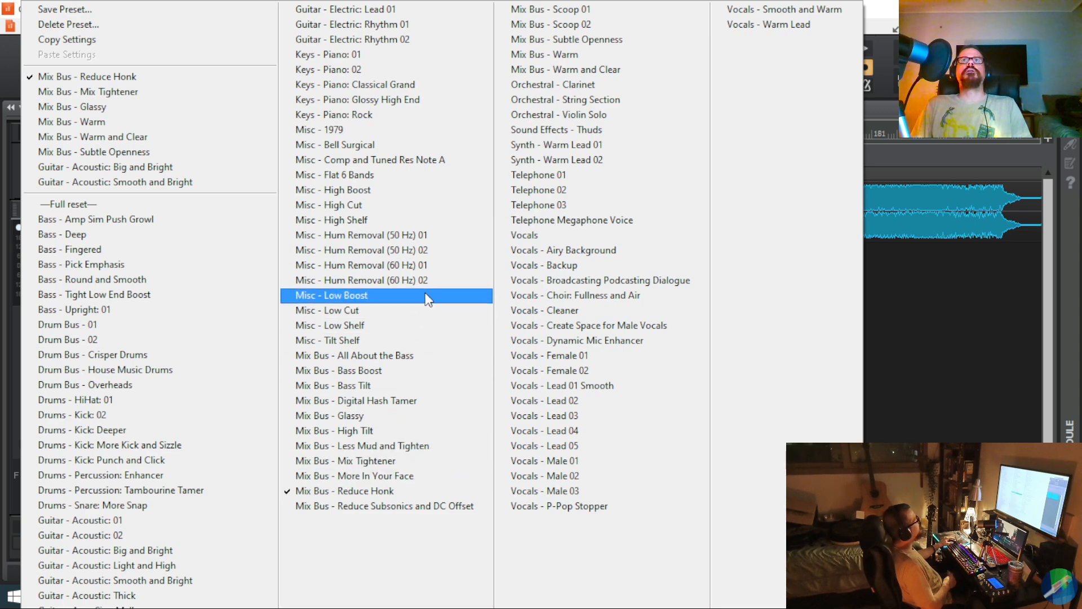
click(550, 10)
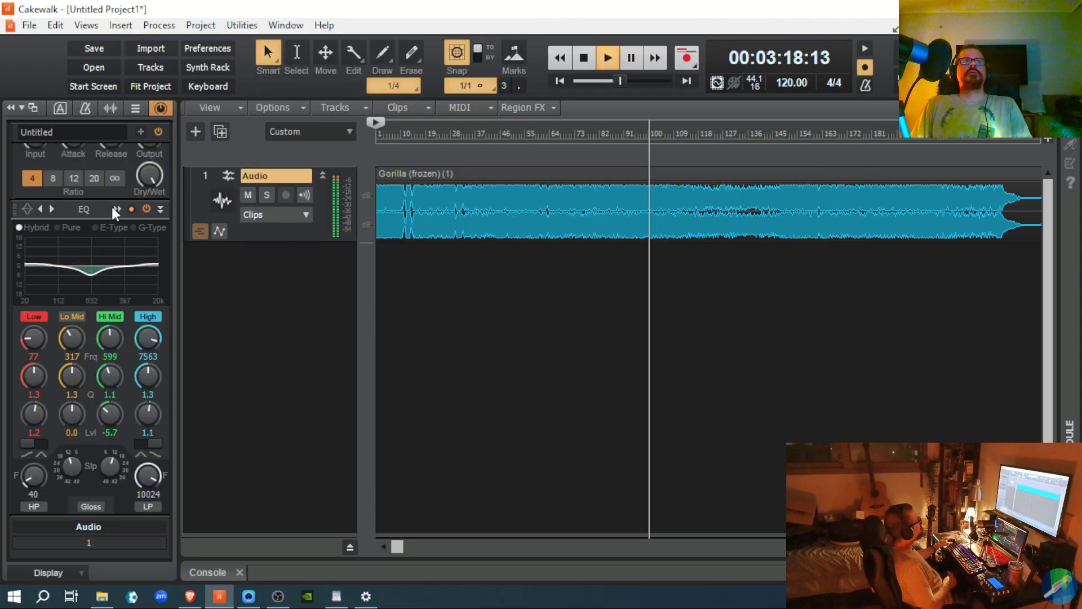
click(26, 209)
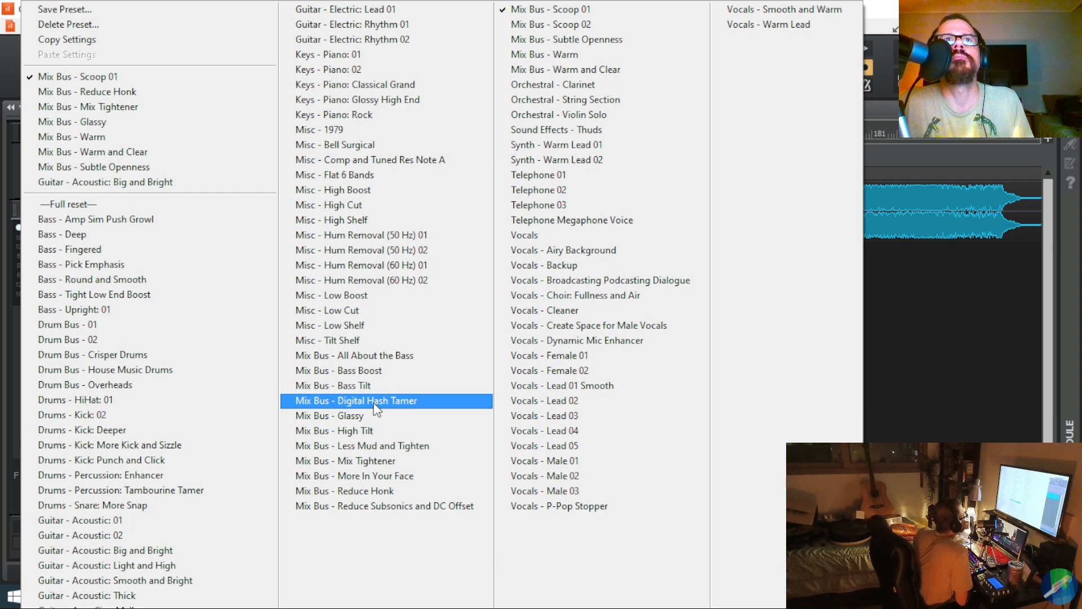
click(374, 354)
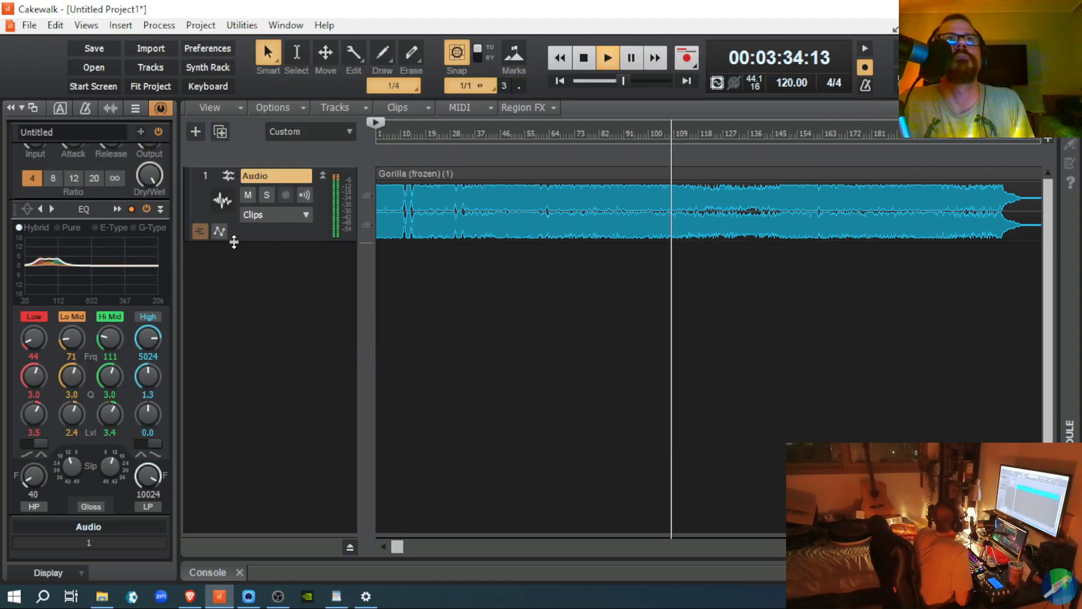
Step: Re-audition EQ presets Mix Bus - Warm and Clear, Warm, Subtle Openness, and Mix Tightener
click(26, 208)
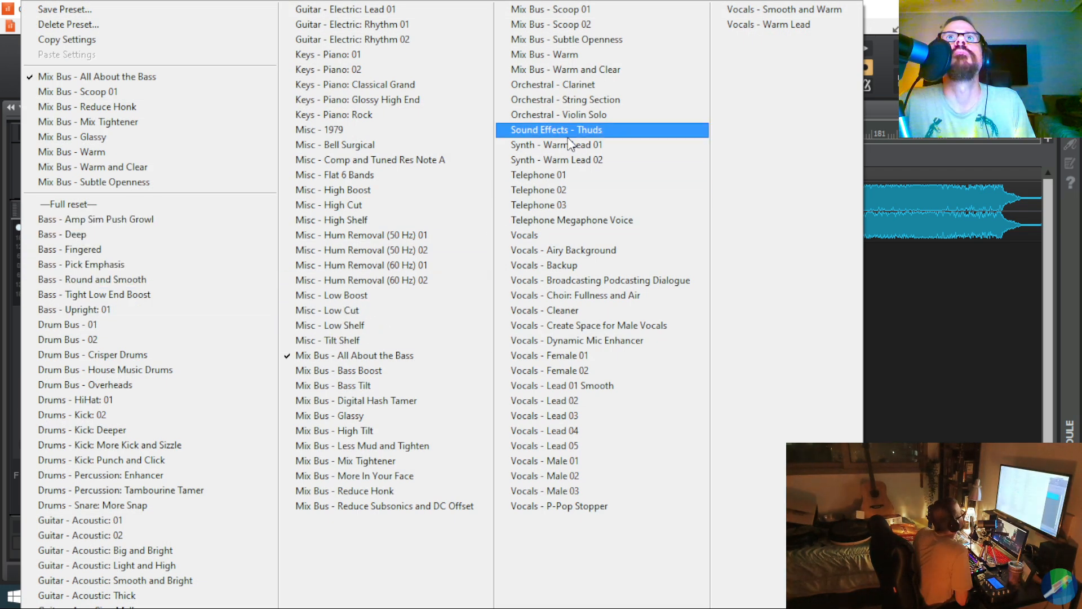
click(570, 68)
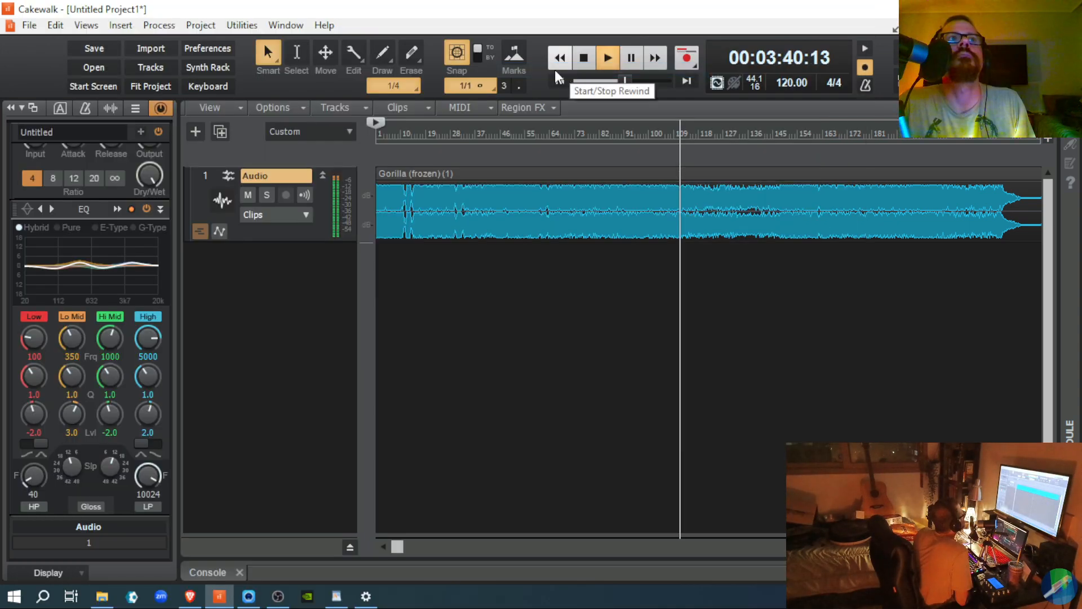
click(22, 207)
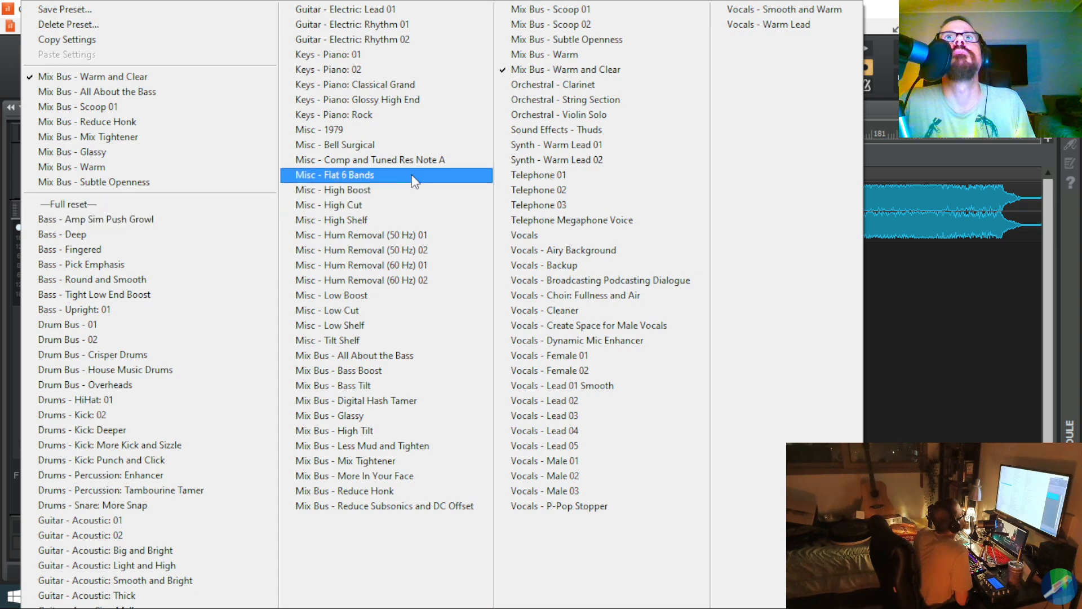
click(557, 57)
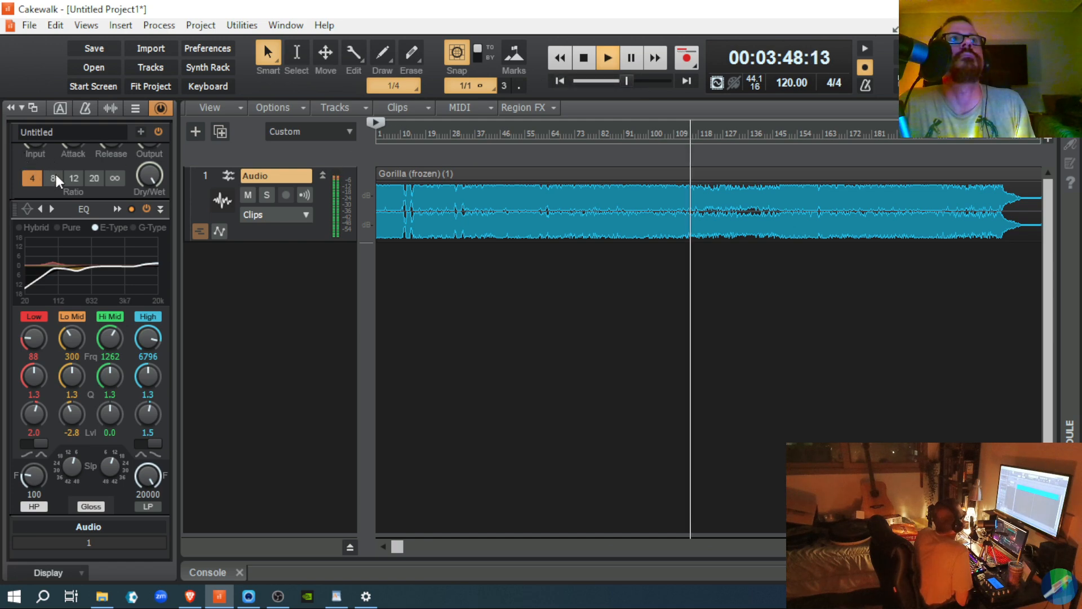
click(25, 208)
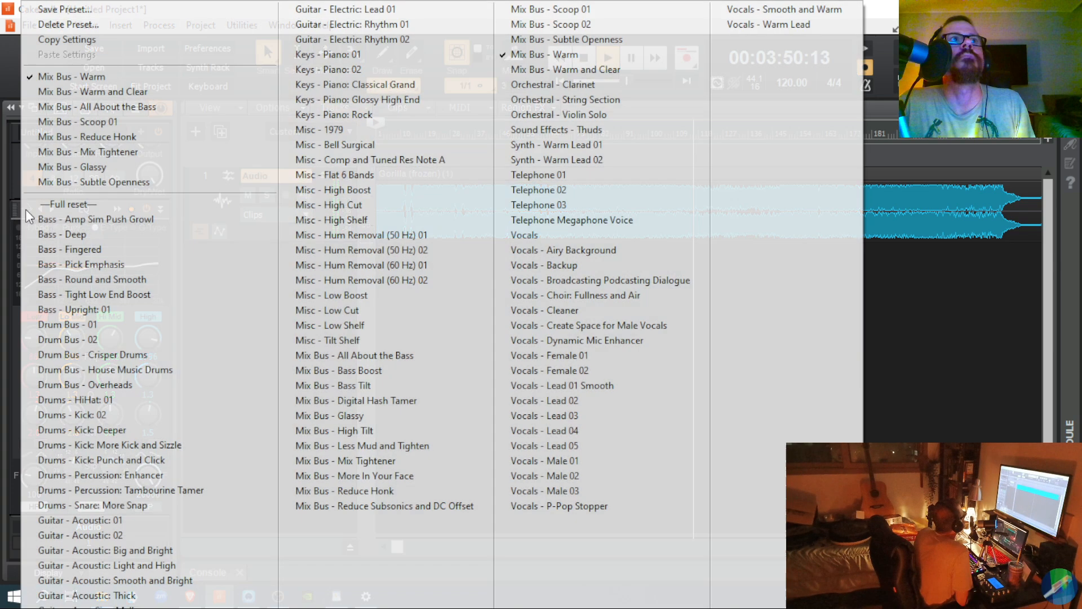
click(533, 55)
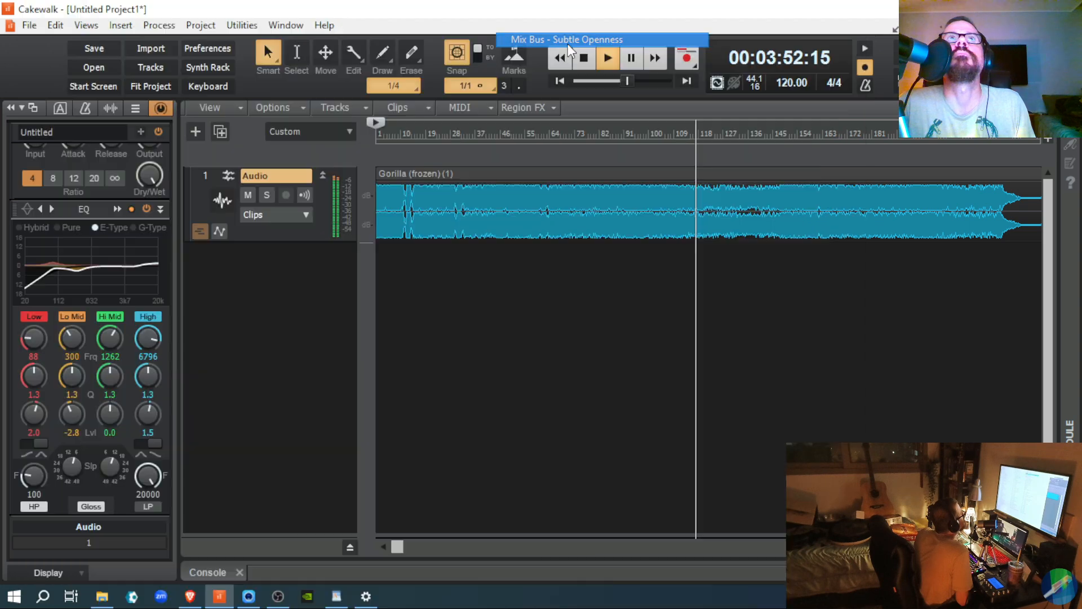
click(29, 209)
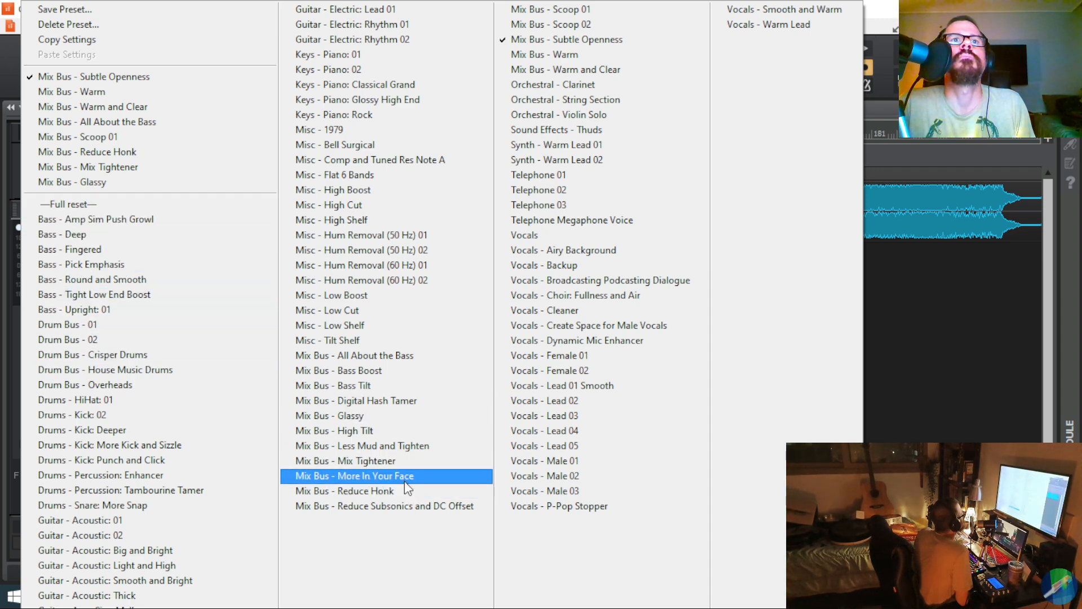
click(400, 463)
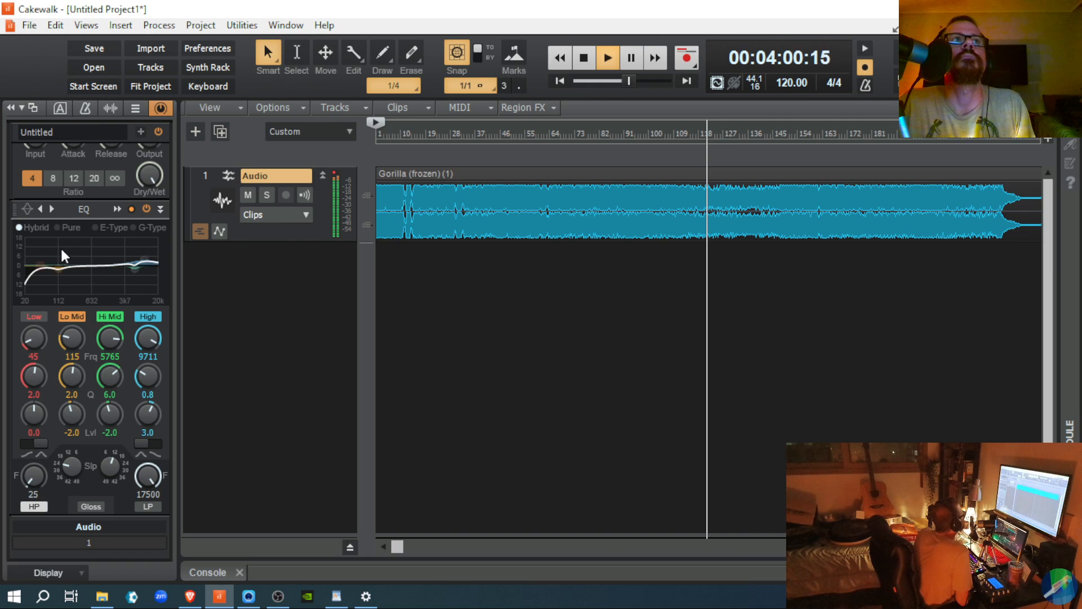
Step: Try Less Mud and Tighten, Warm and Clear, and Warm, settle on Scoop 02, and open the QuadCurve Equalizer
click(25, 210)
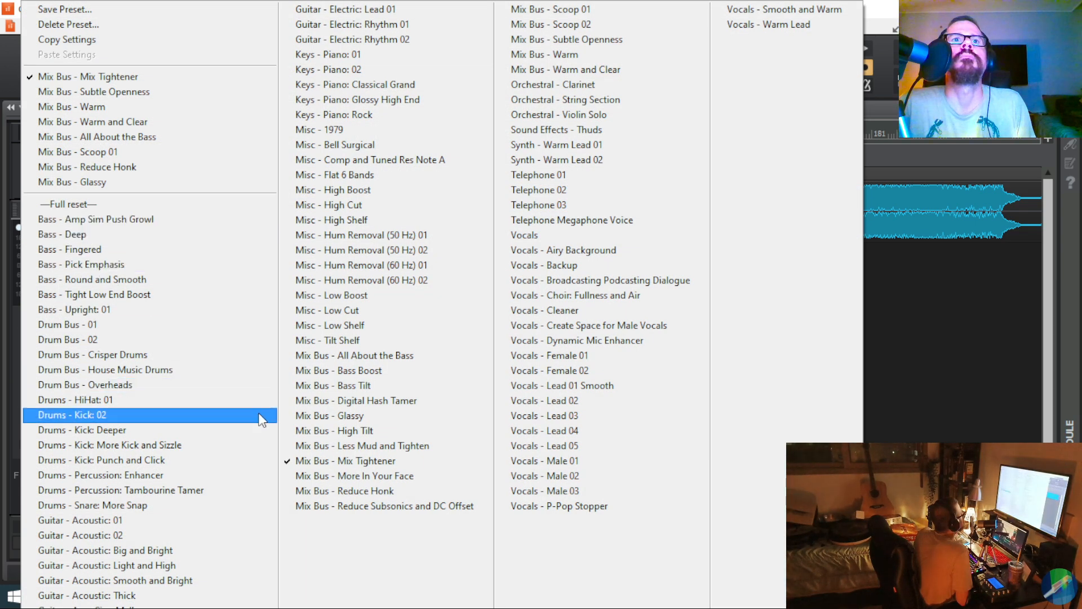
click(323, 444)
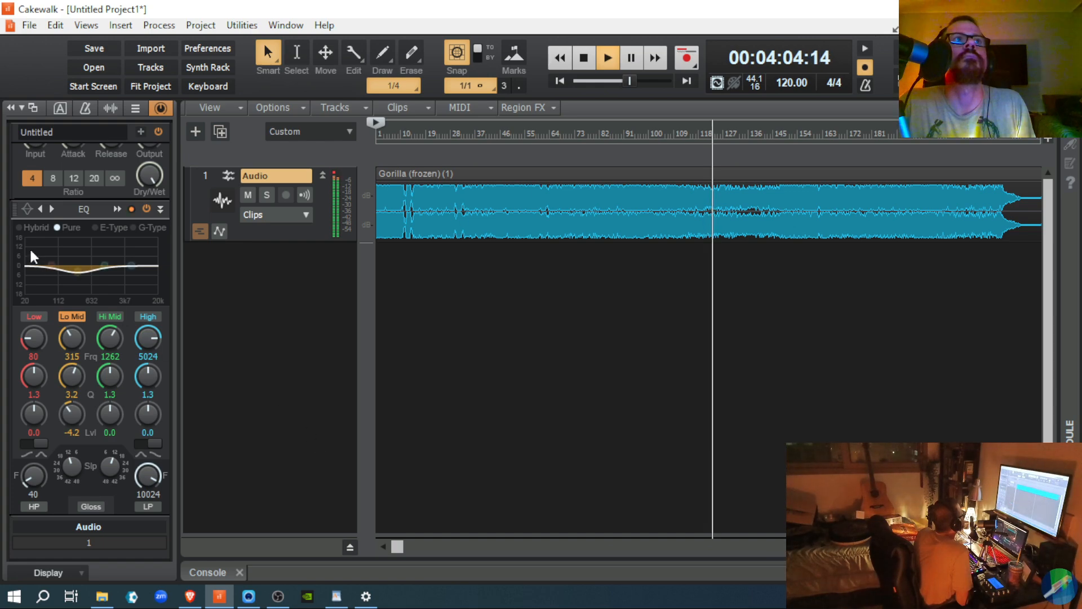
click(26, 208)
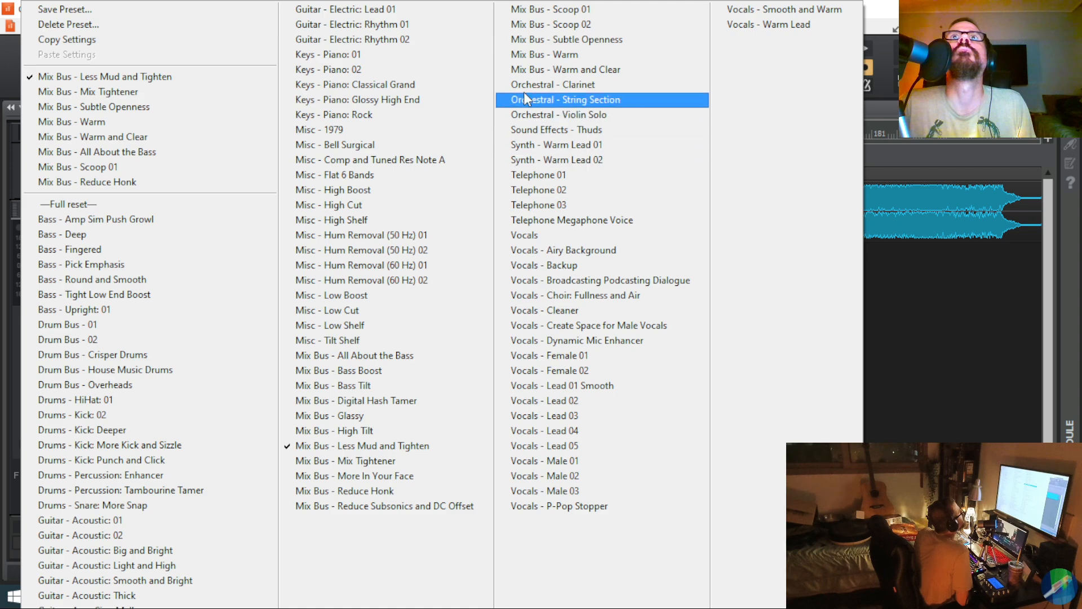
click(529, 66)
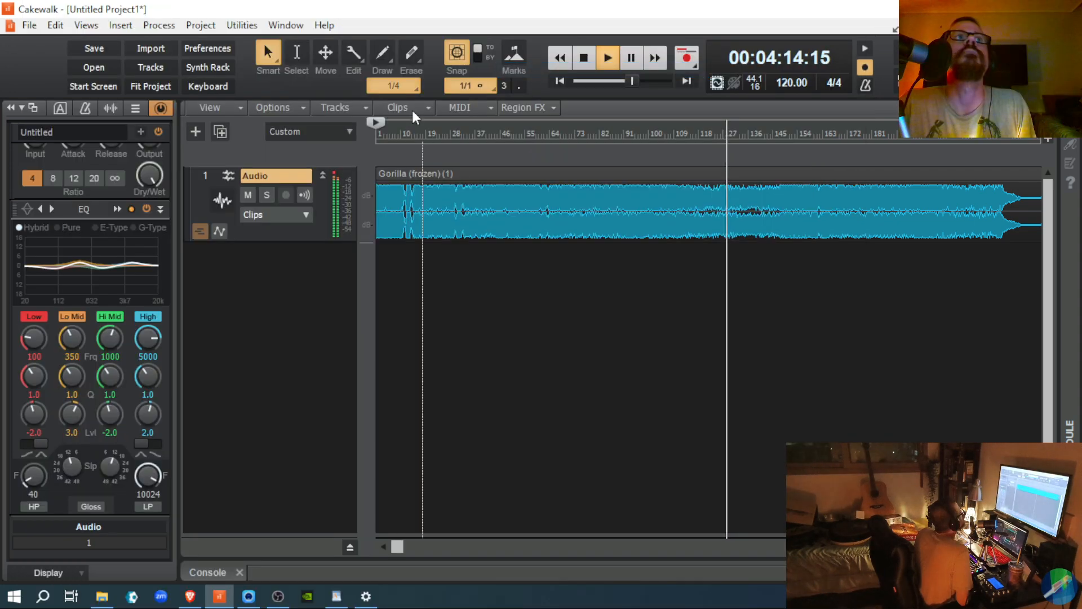
click(30, 212)
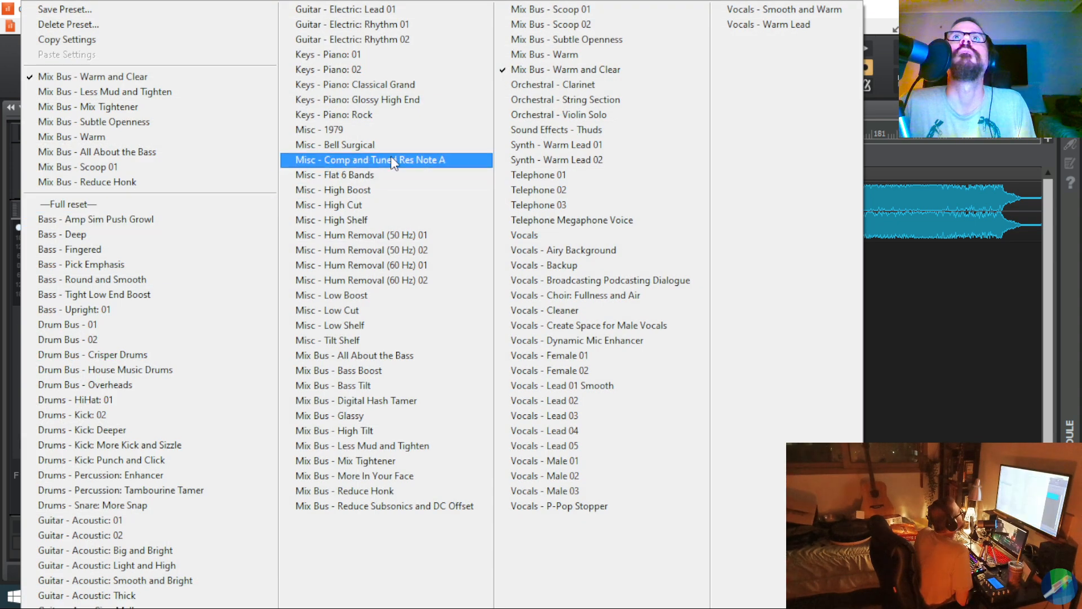
click(545, 60)
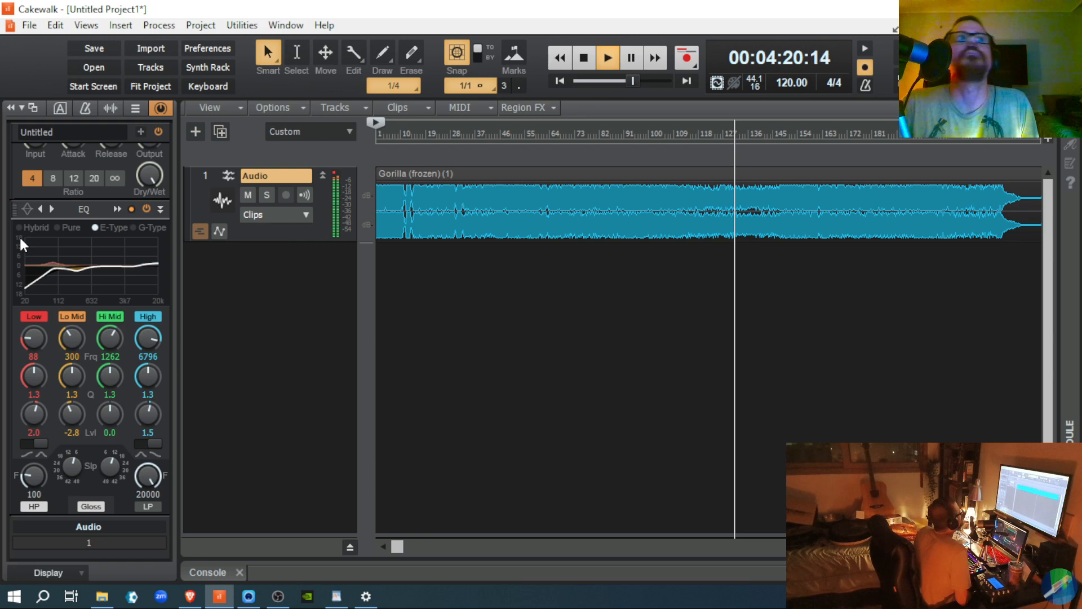
click(23, 211)
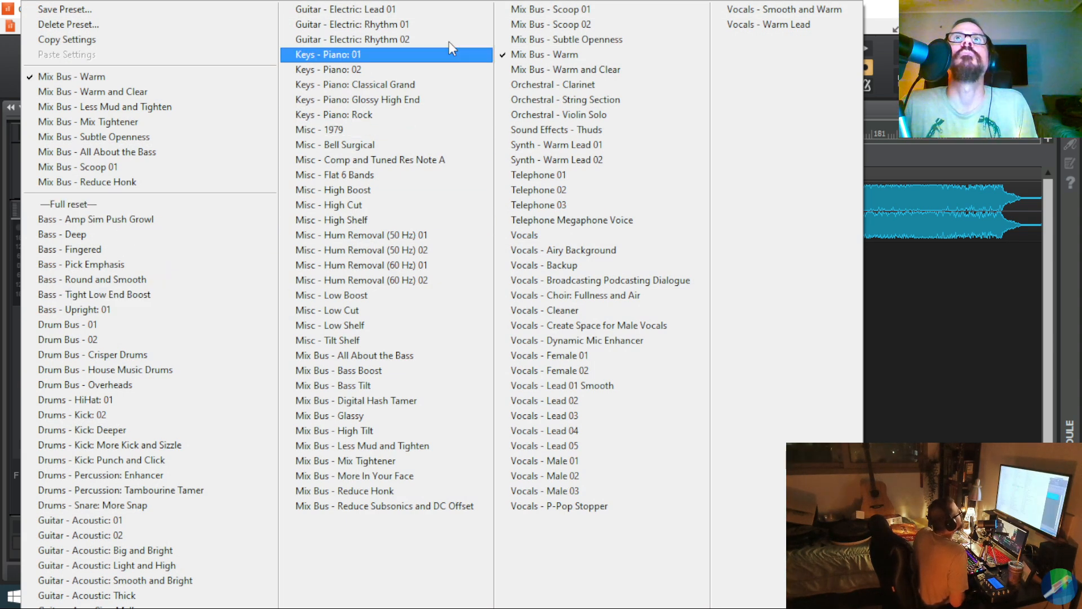
click(527, 32)
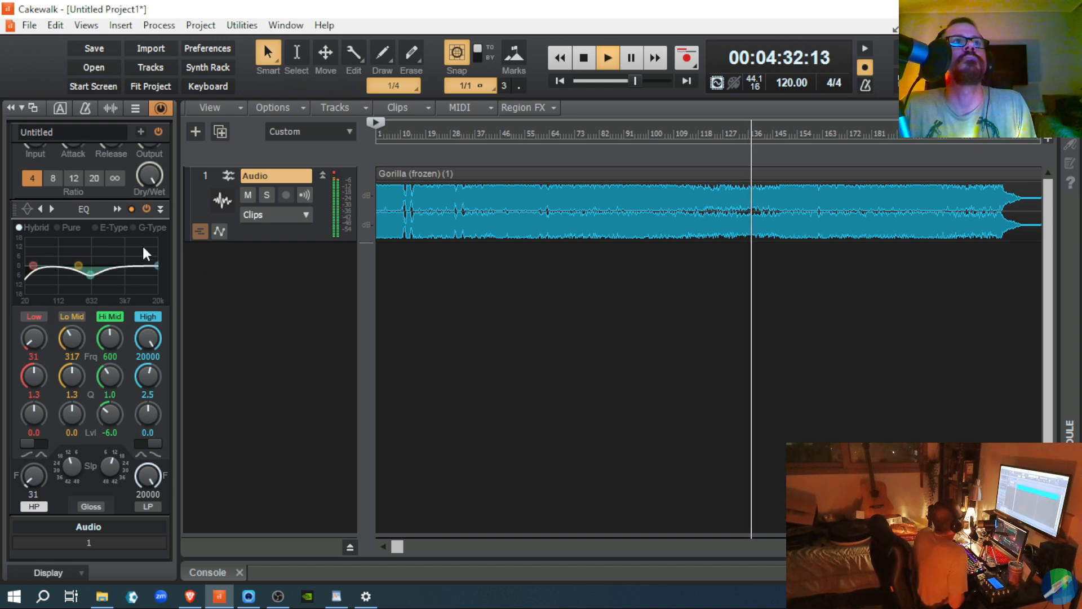
click(147, 207)
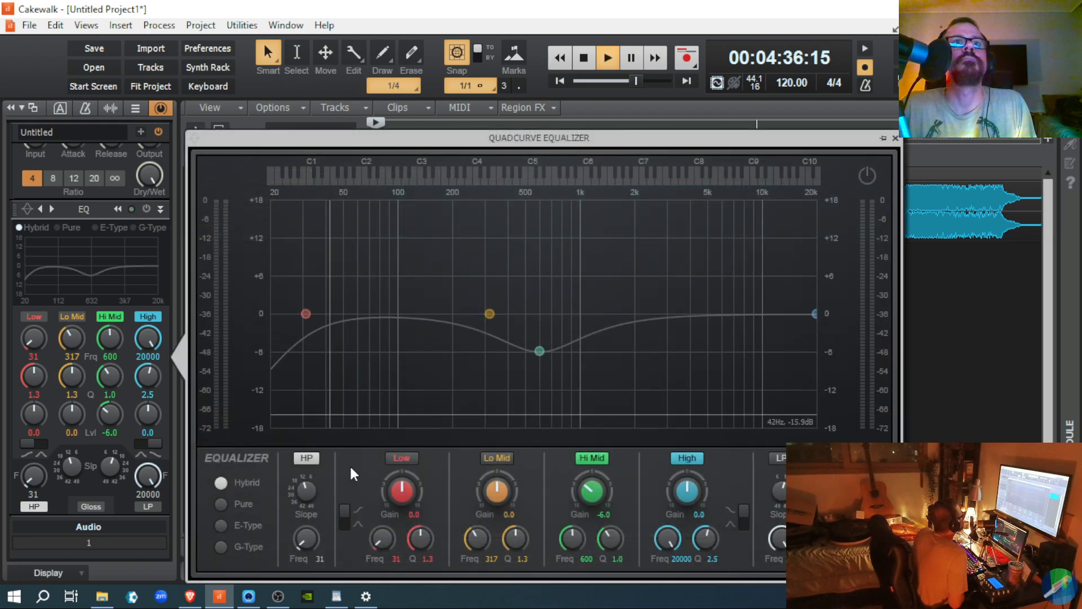
Step: Drop the Low band to 20 Hz, move the Hi Mid cut to 370 Hz at -4.6 dB, and enable the EQ
drag(302, 310, 273, 358)
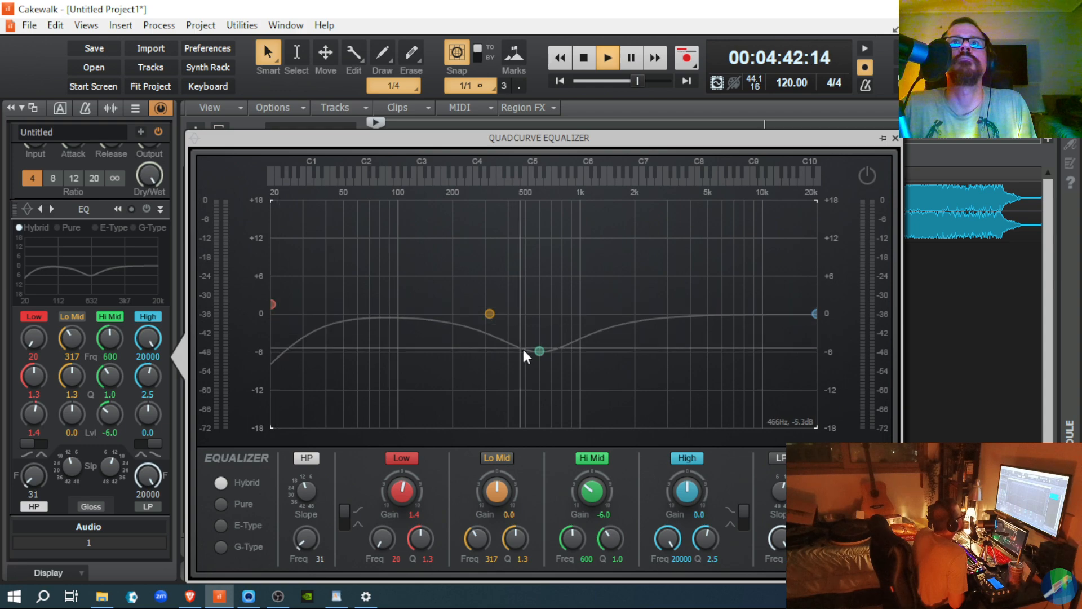
drag(540, 351, 501, 342)
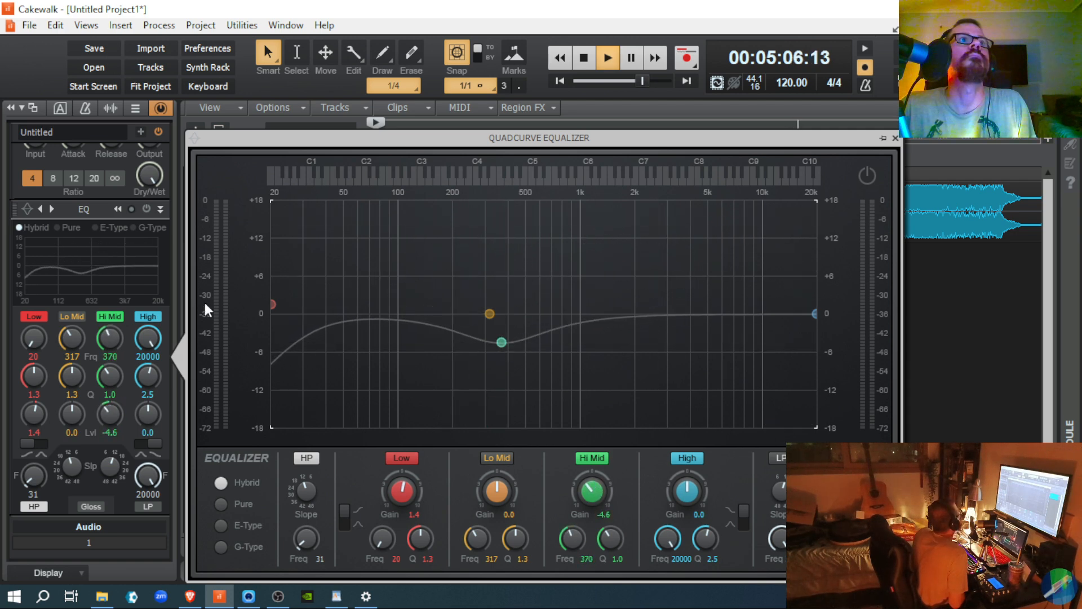
click(146, 208)
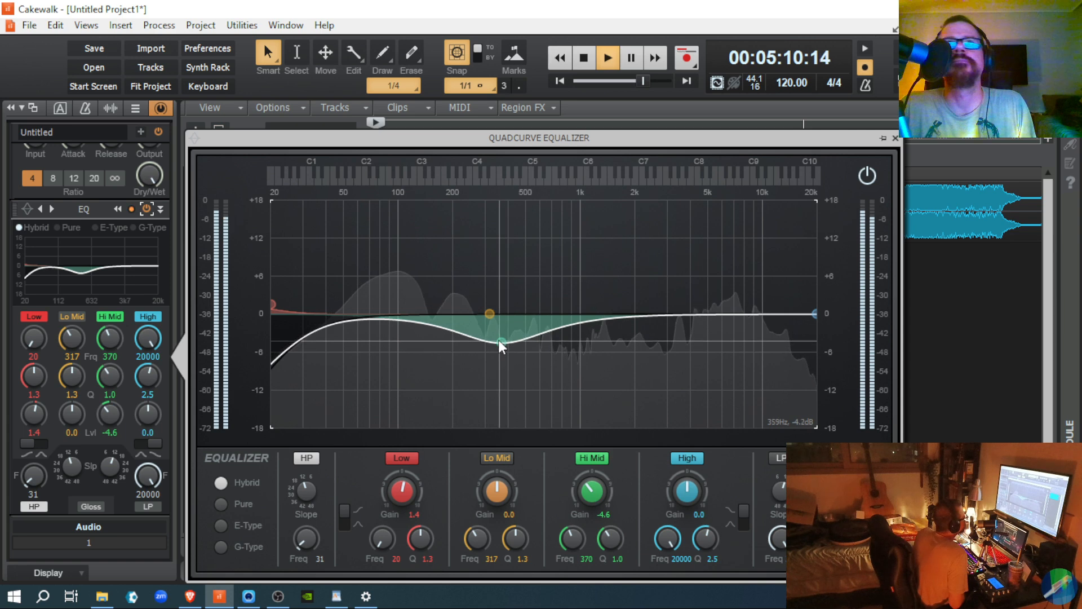
Step: Pull the Hi Mid node into a deep notch, then settle it at 1008 Hz, -5.7 dB
drag(497, 340, 633, 386)
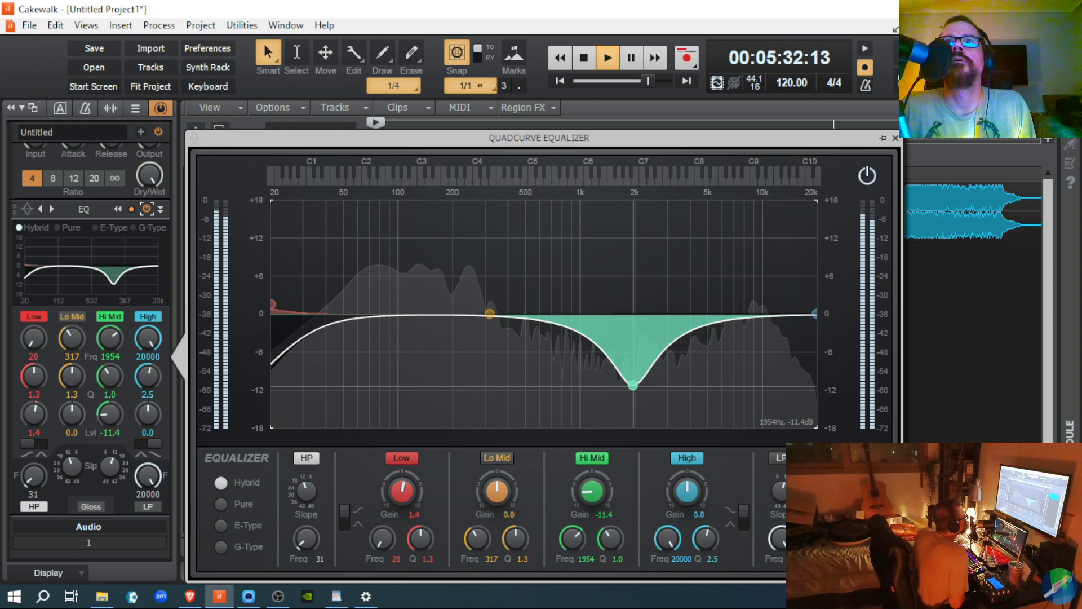
drag(634, 386, 581, 349)
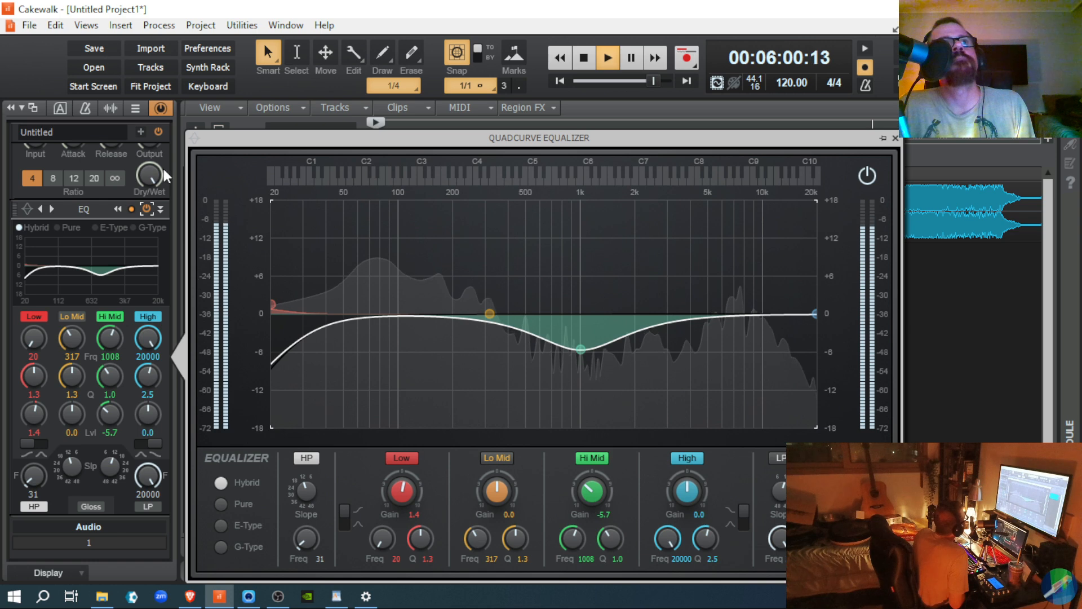
click(149, 210)
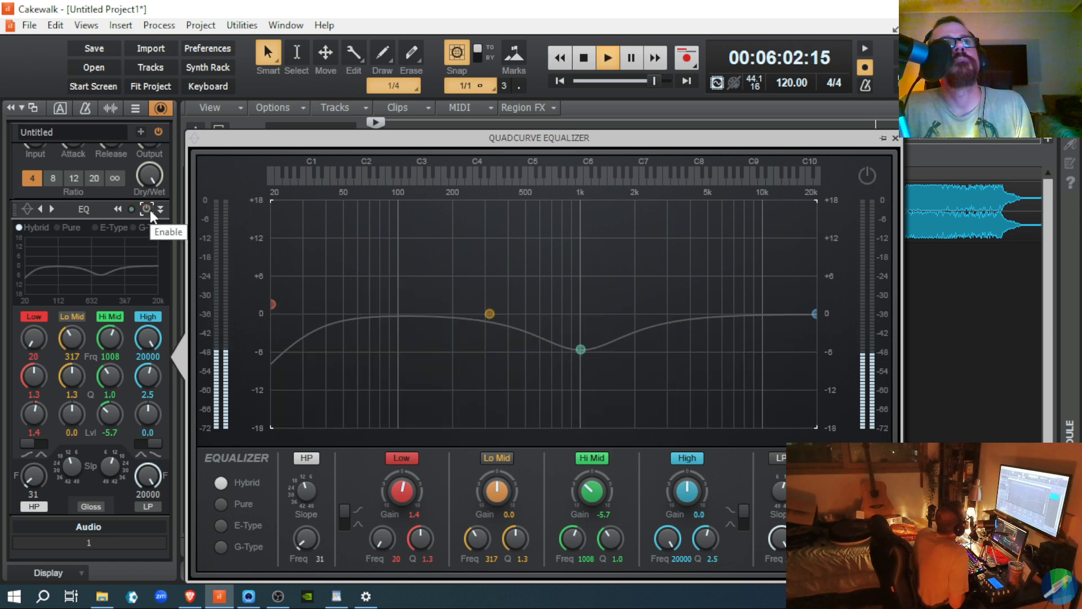
click(150, 209)
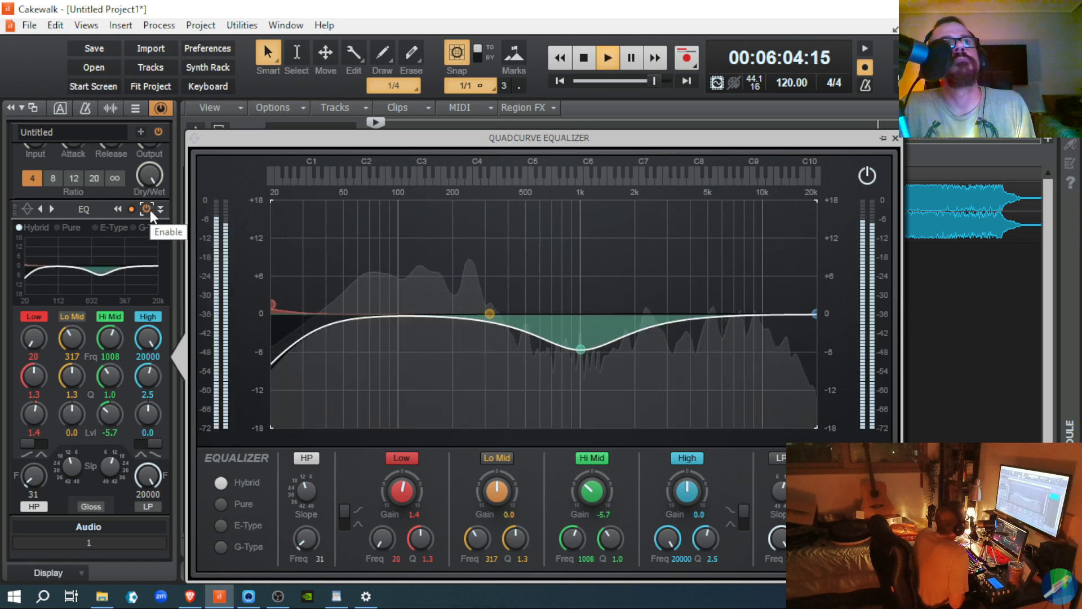
click(150, 209)
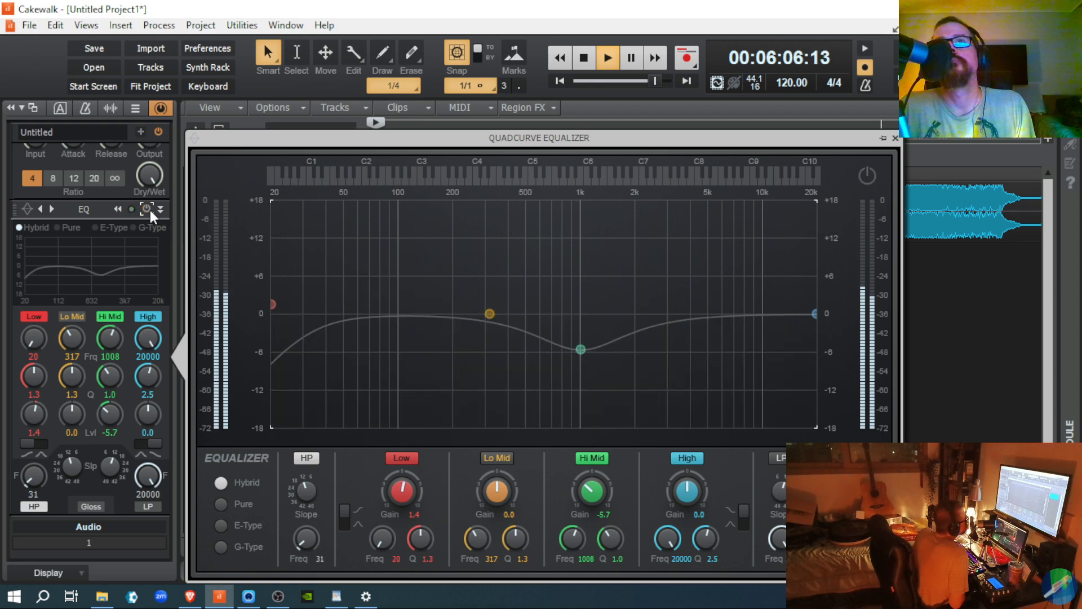
click(150, 210)
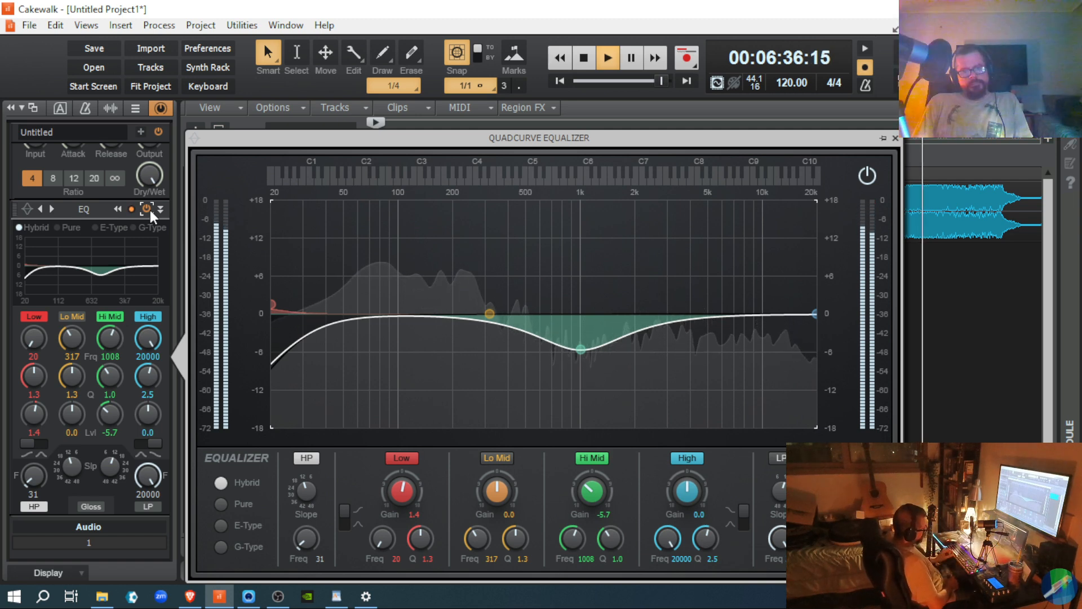
Step: Stop playback, returning to the start, and close the QuadCurve Equalizer window
key(space)
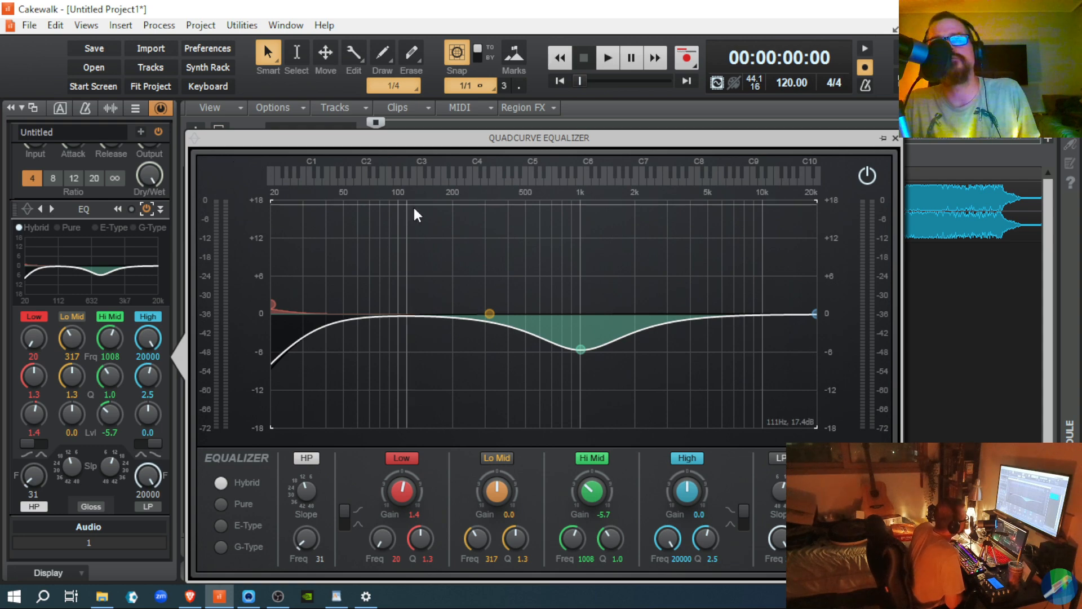
click(895, 138)
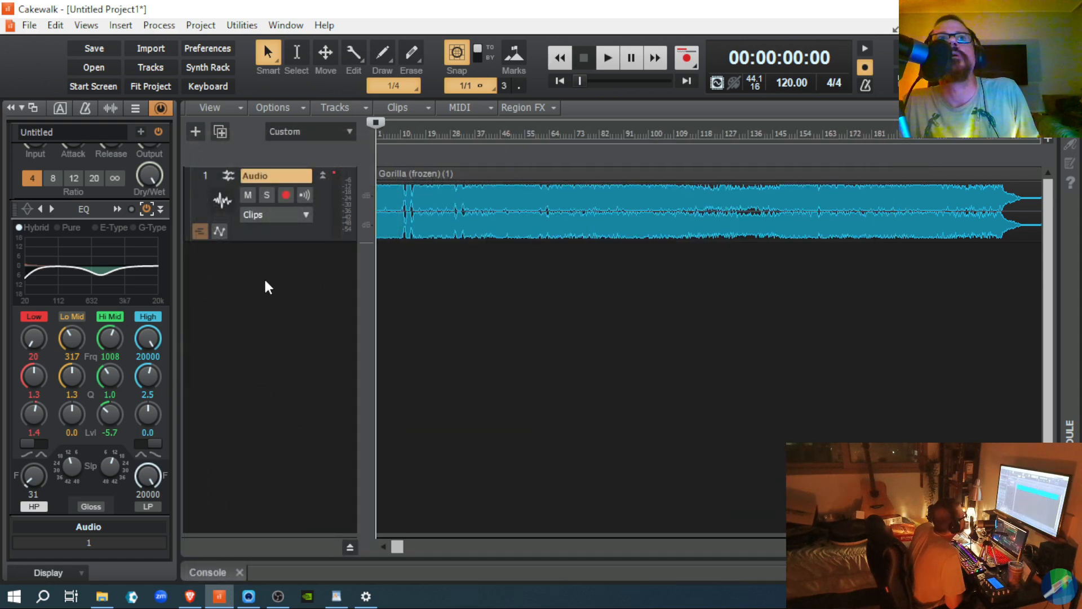